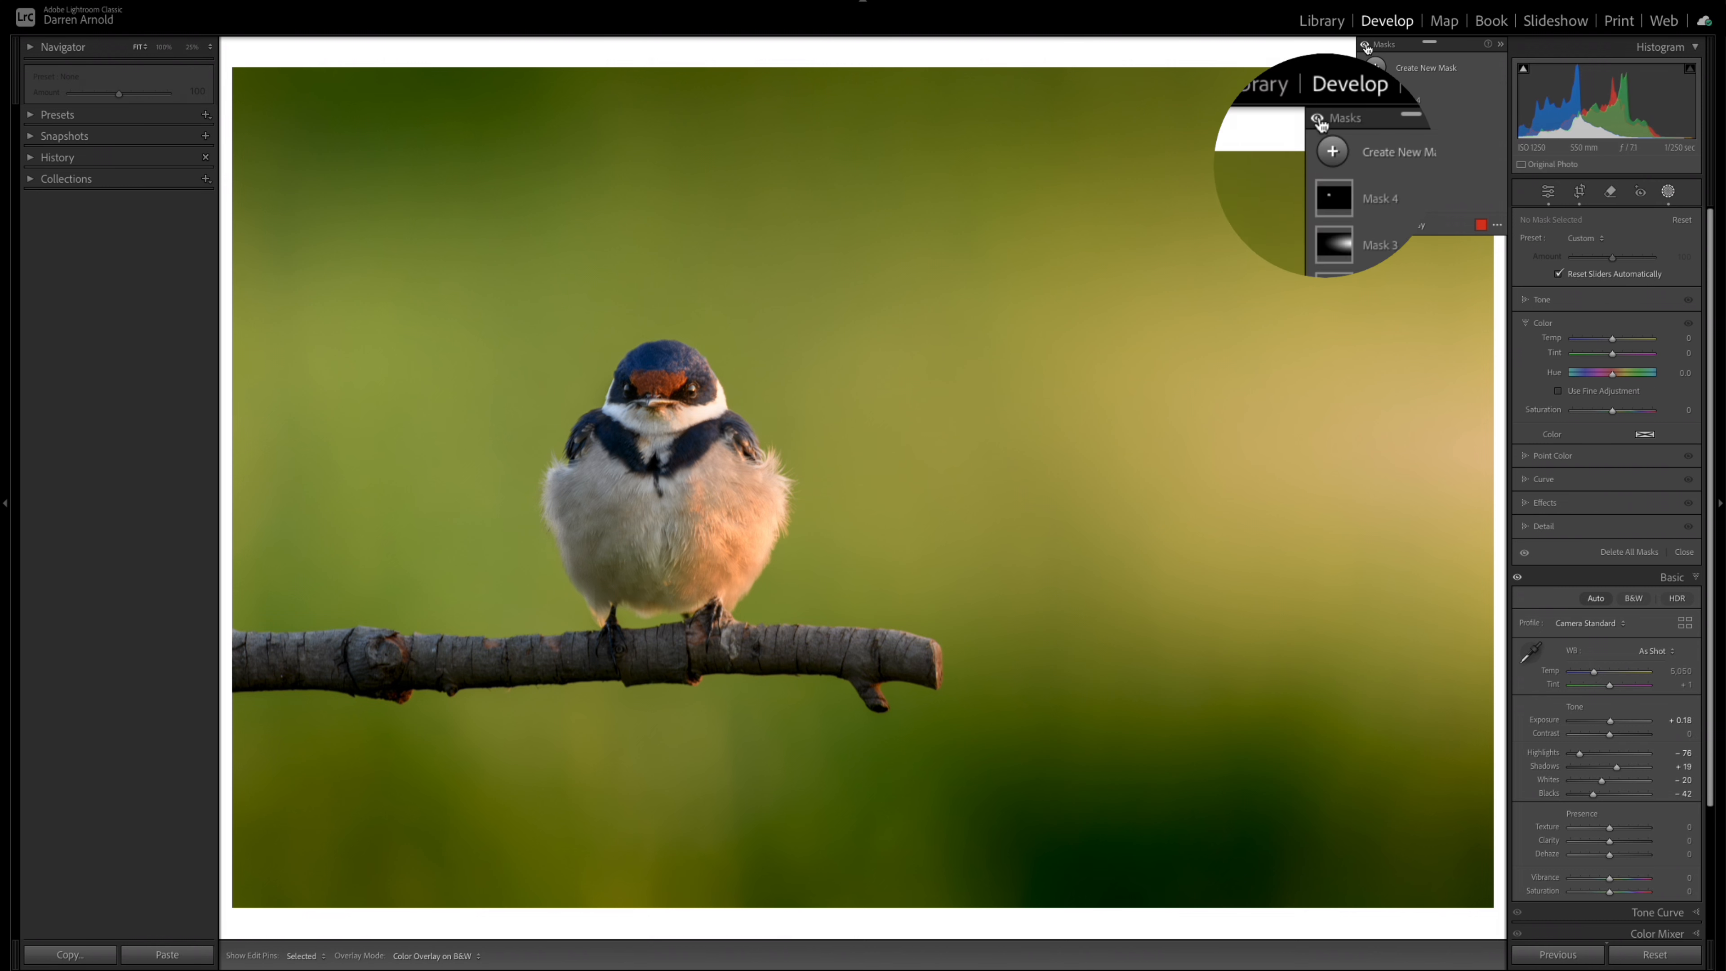
Compare the bird photo with all masks hidden and shown, then leave masking.
left_click(1366, 46)
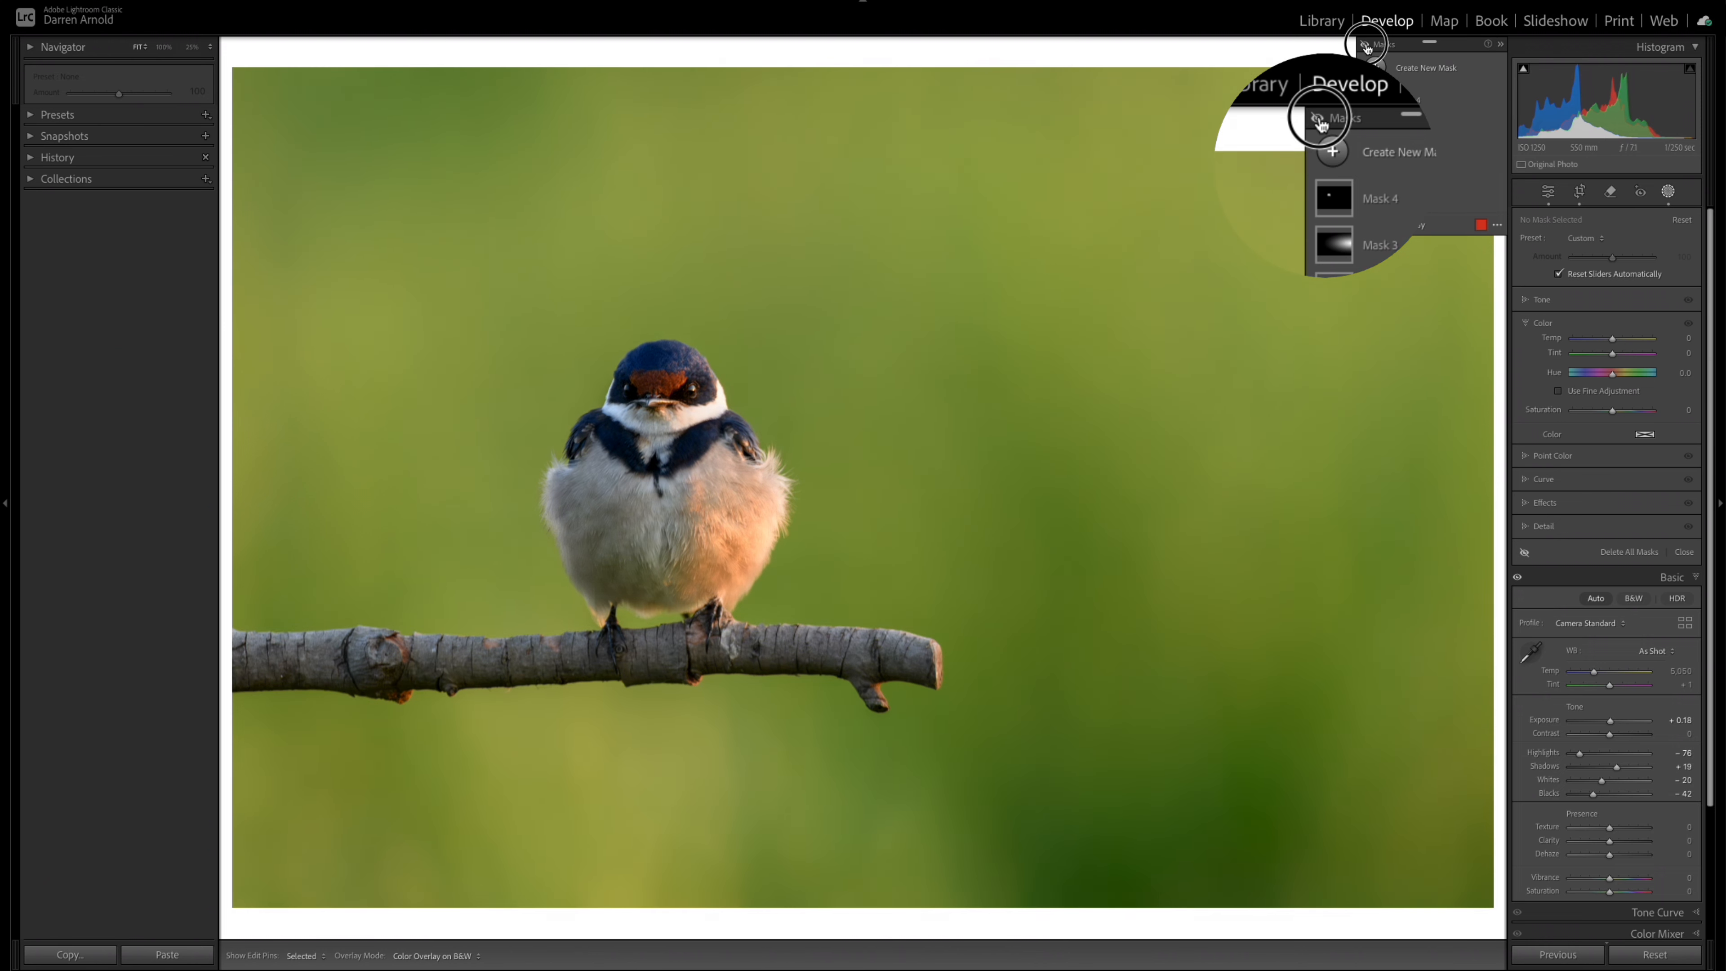
left_click(1366, 46)
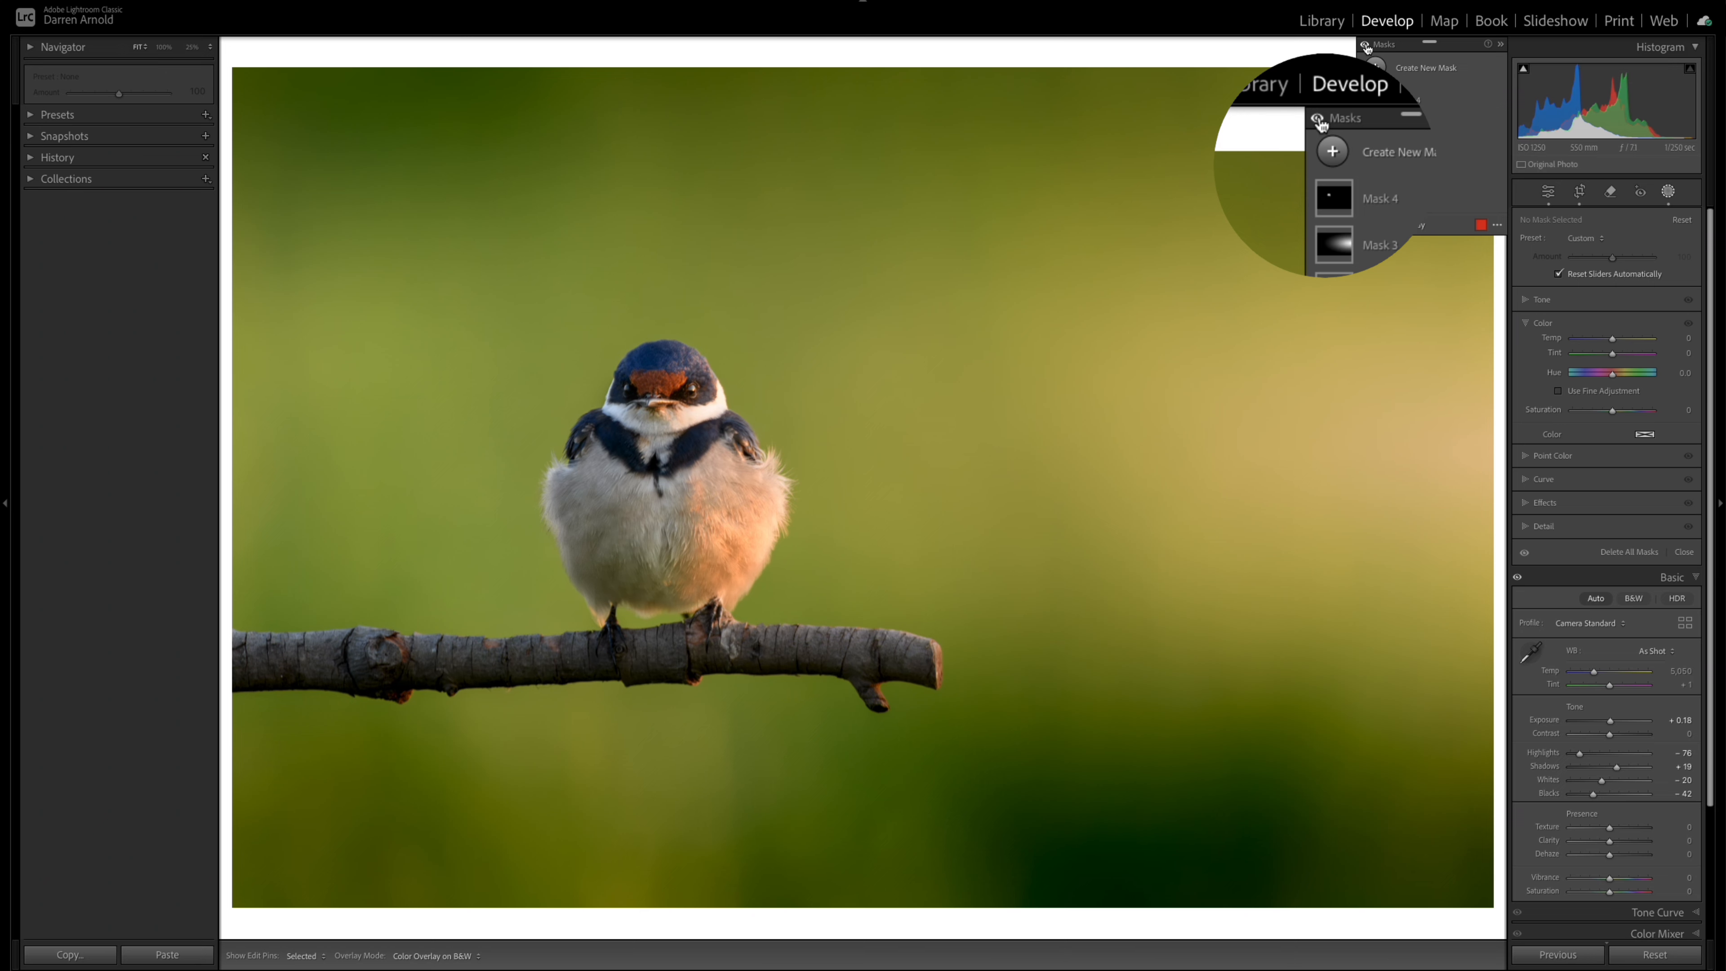
left_click(1366, 46)
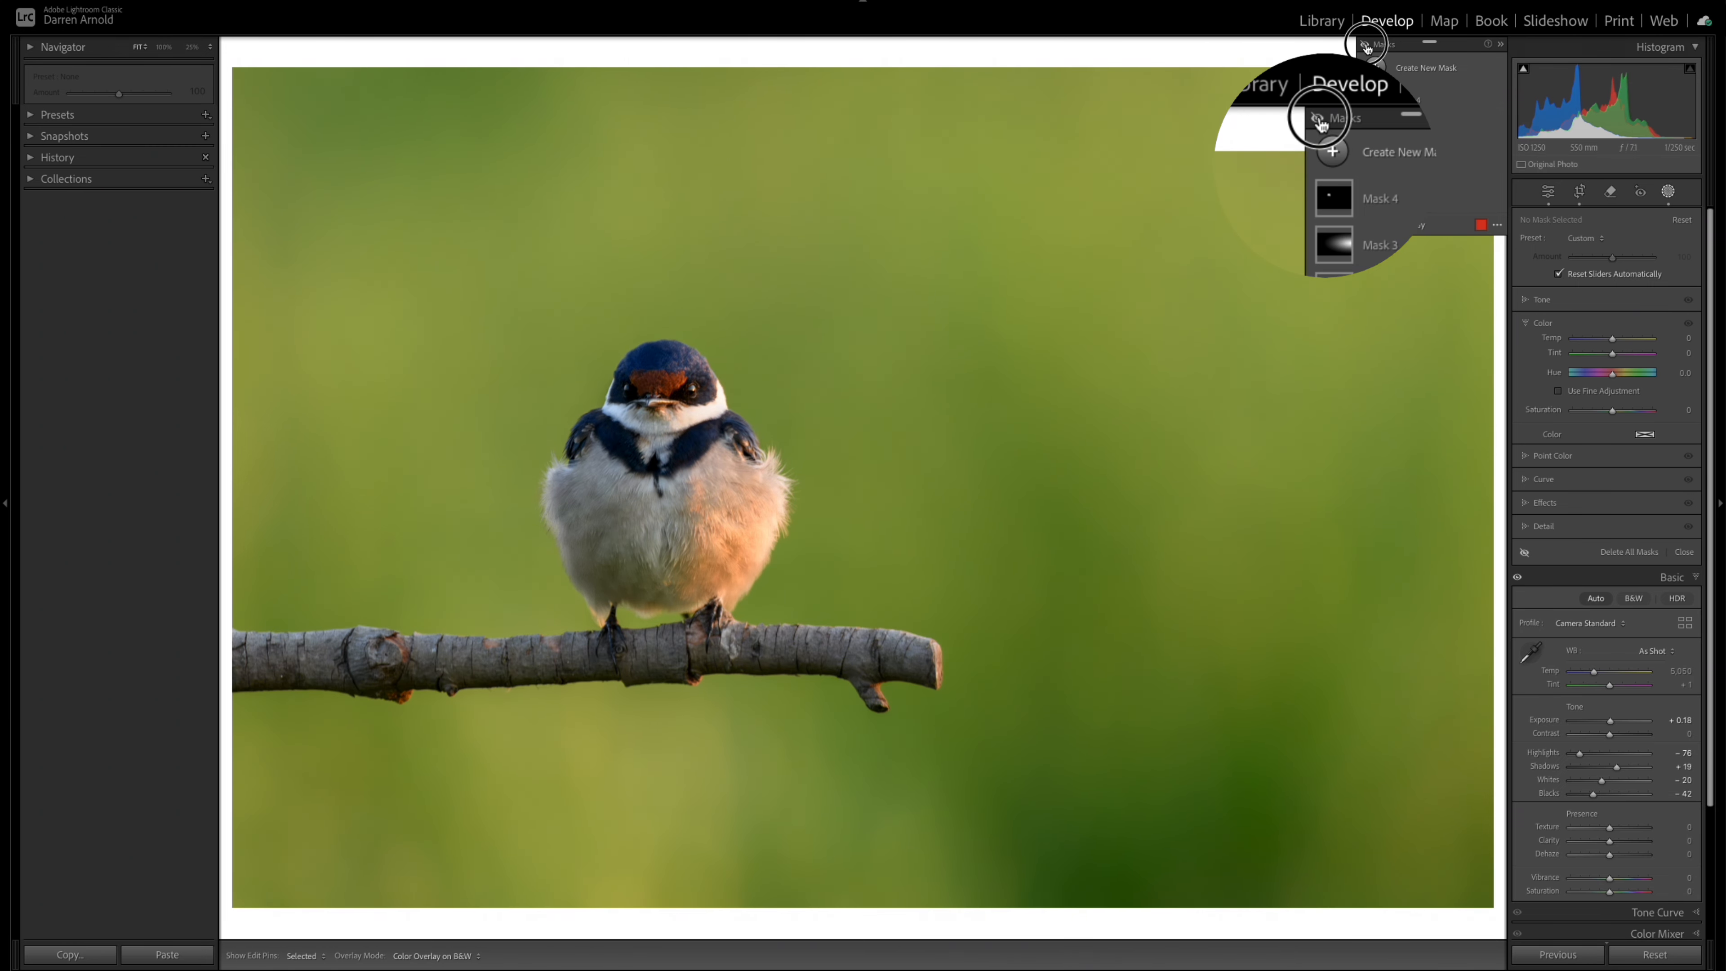
left_click(1366, 47)
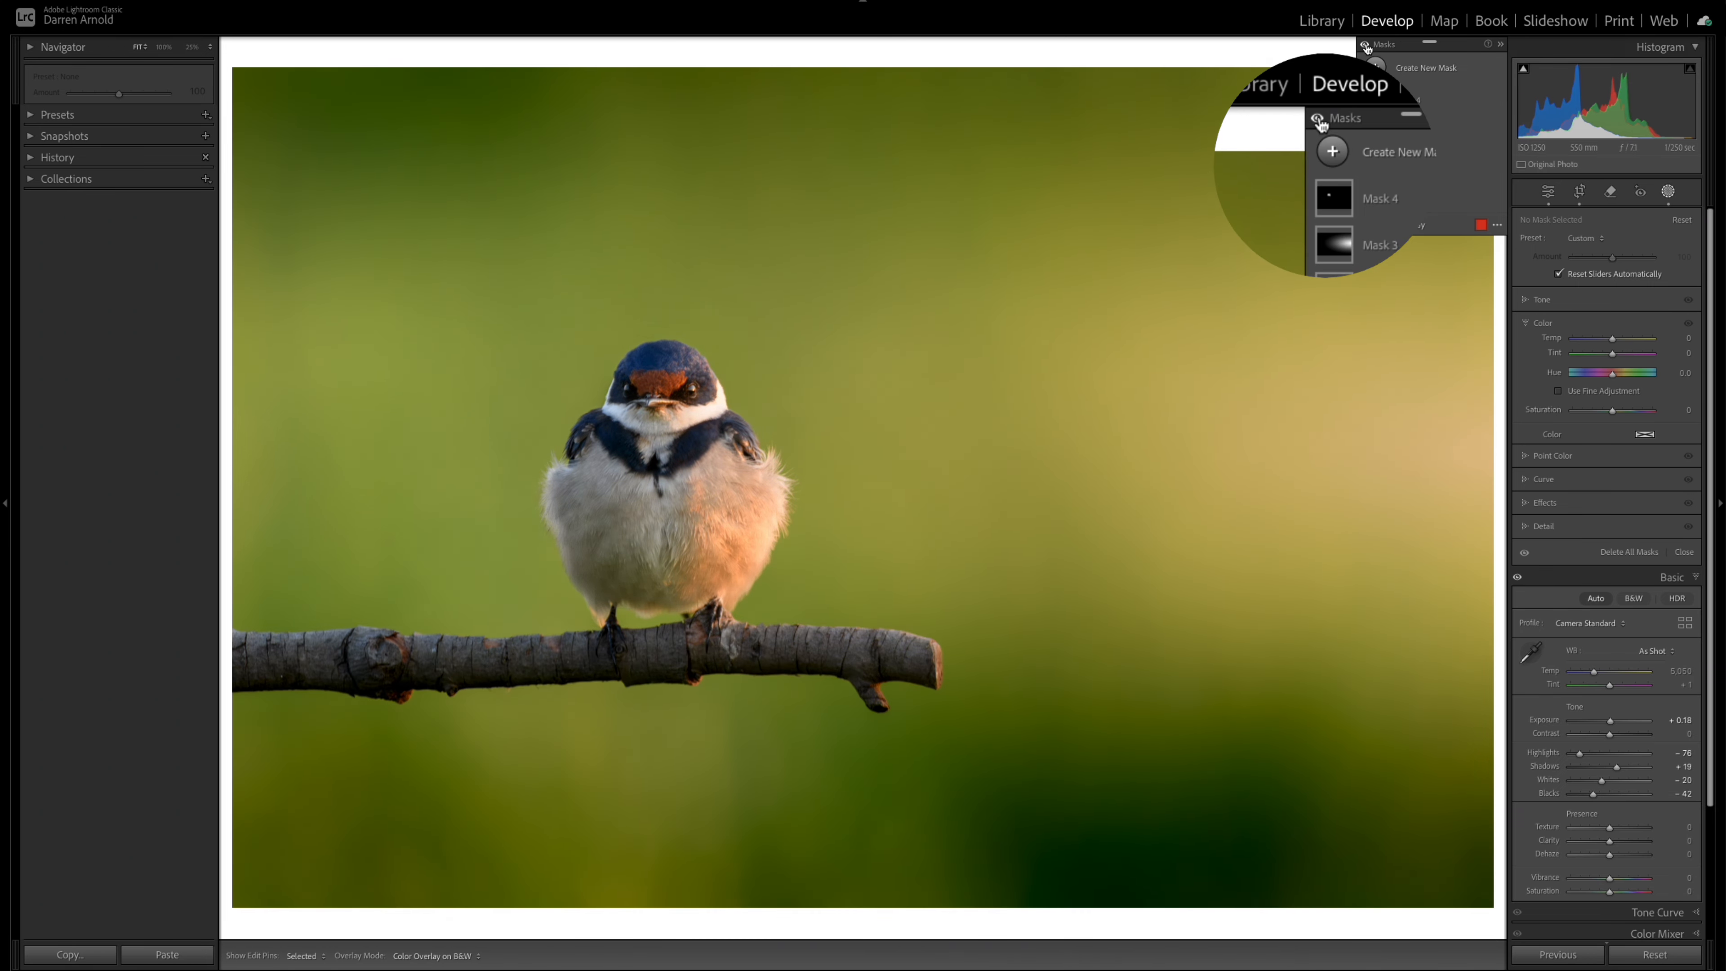
left_click(1667, 193)
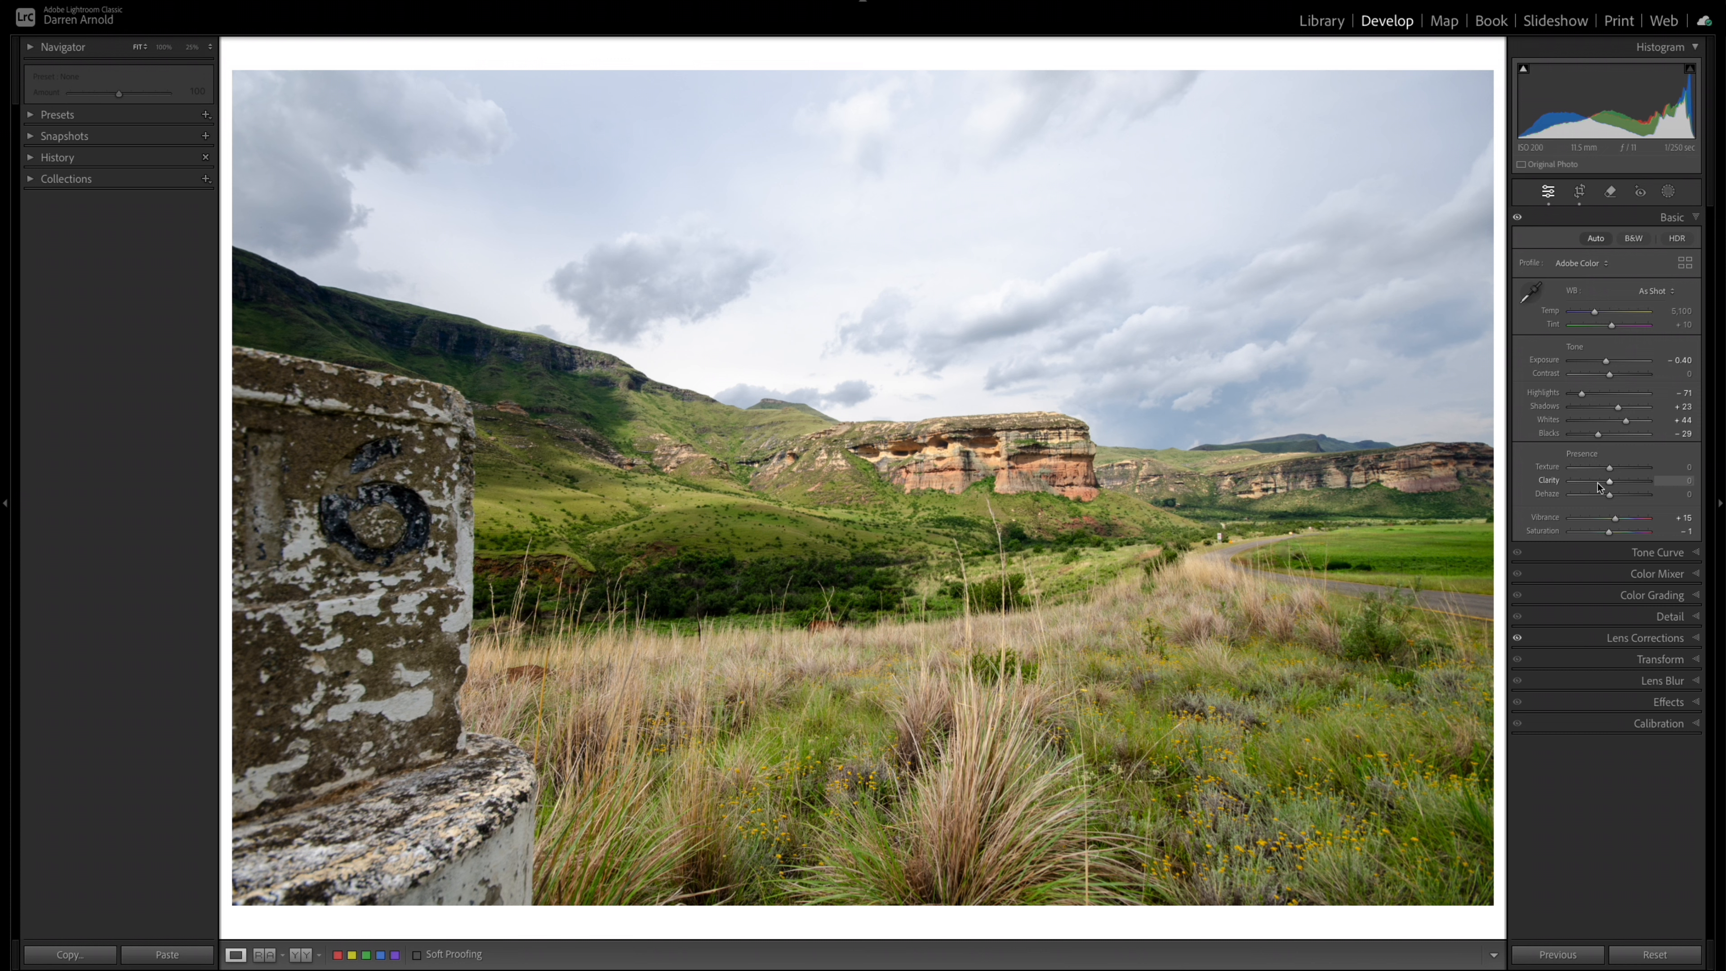
Create an object selection mask by painting over the stone marker in the landscape photo's foreground.
left_click(1667, 192)
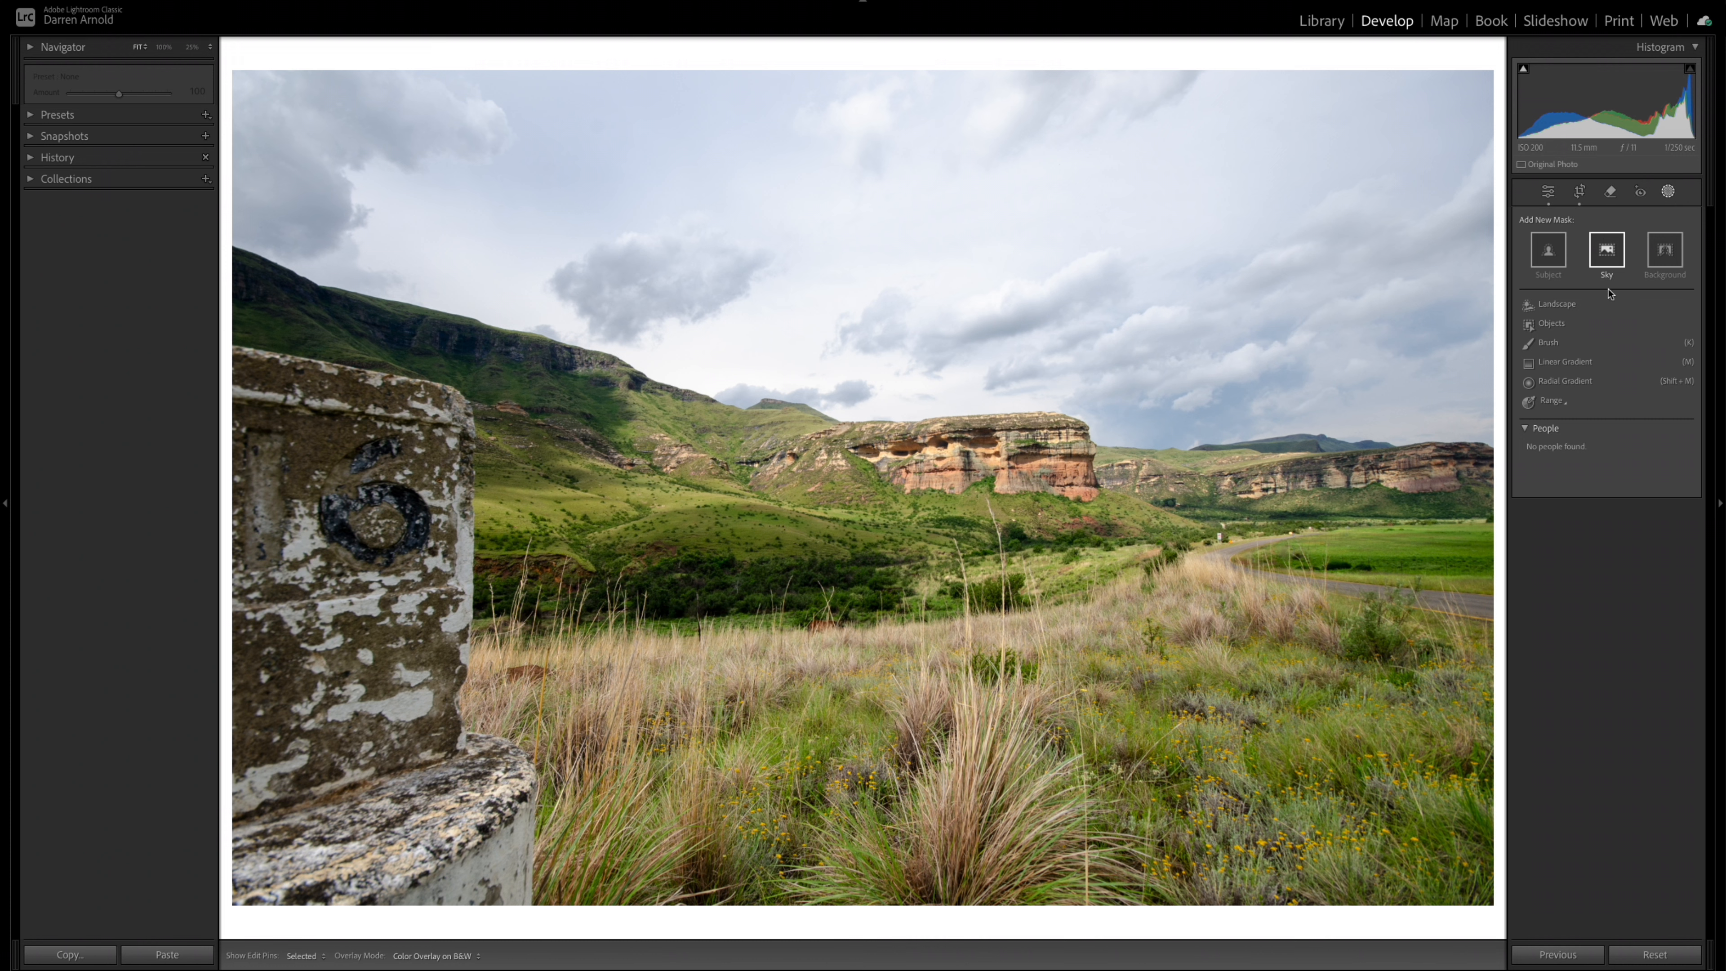
left_click(1563, 325)
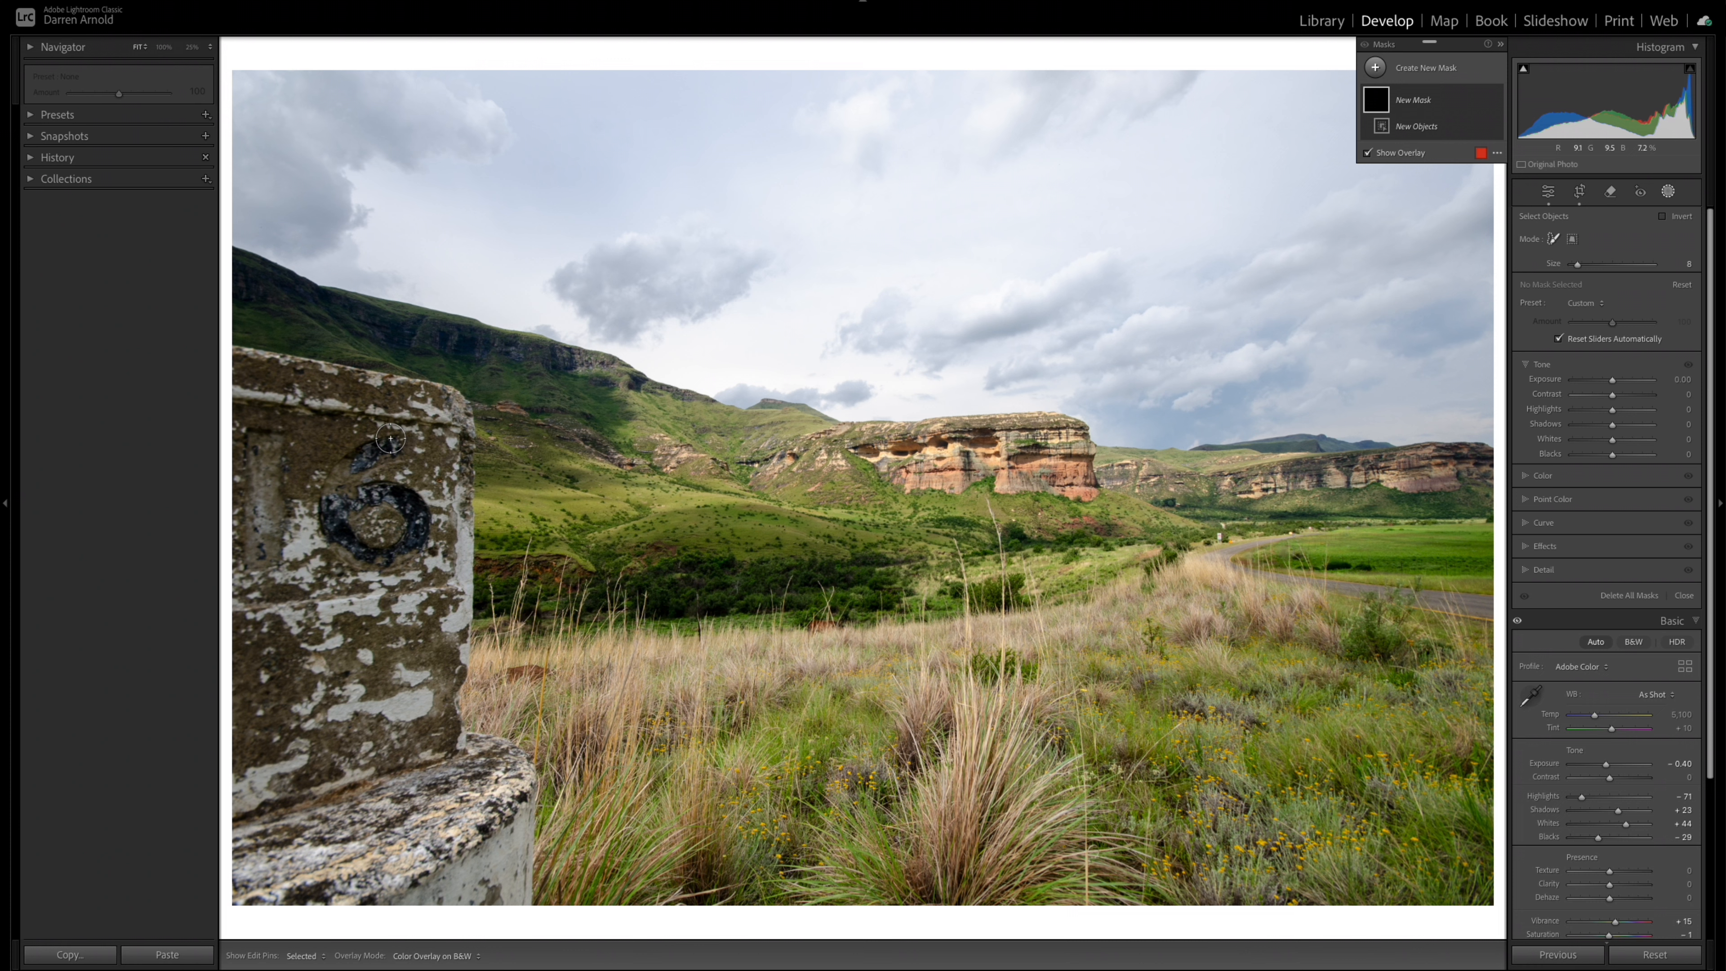
scroll(390, 439, "up", 6)
scroll(390, 438, "up", 5)
mouse_move(249, 383)
left_mouse_down()
mouse_move(453, 418)
mouse_move(473, 789)
mouse_move(495, 798)
mouse_move(491, 738)
mouse_move(509, 879)
mouse_move(290, 884)
mouse_move(465, 773)
mouse_move(337, 783)
mouse_move(370, 652)
mouse_move(321, 668)
mouse_move(377, 737)
mouse_move(289, 743)
mouse_move(276, 842)
mouse_move(206, 488)
mouse_move(309, 419)
mouse_move(297, 501)
mouse_move(454, 440)
mouse_move(379, 457)
mouse_move(304, 602)
mouse_move(298, 491)
mouse_move(304, 552)
mouse_move(369, 585)
mouse_move(363, 609)
mouse_move(308, 620)
mouse_move(435, 671)
mouse_move(455, 804)
left_mouse_up()
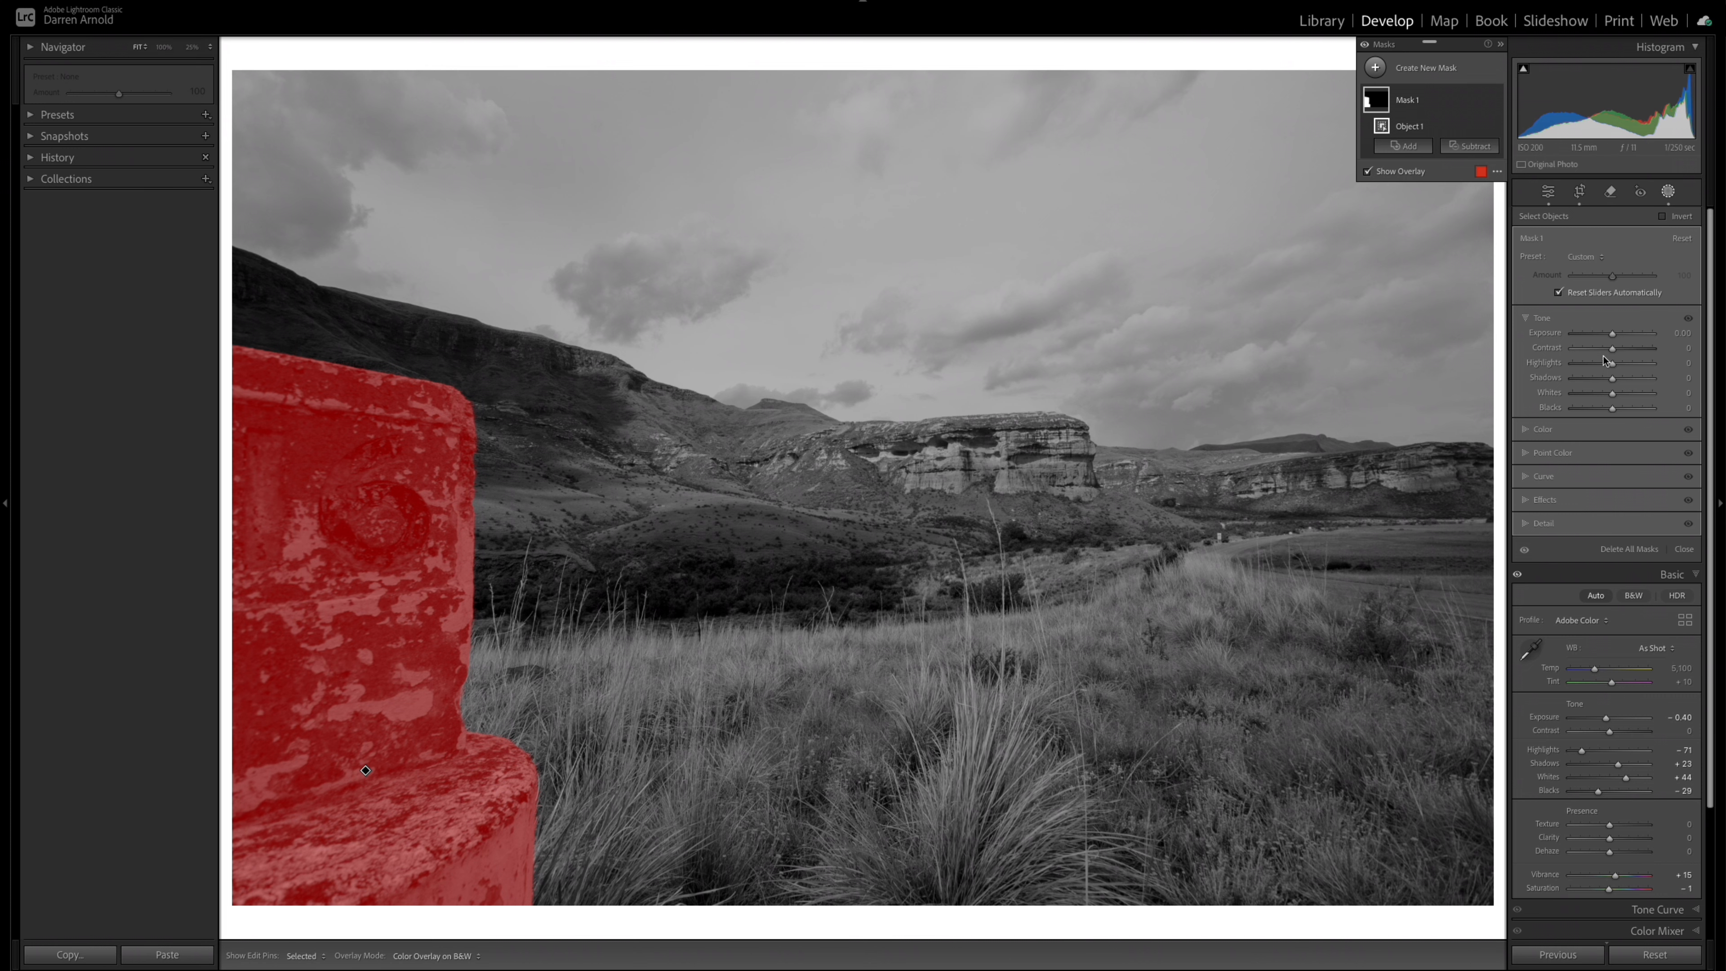
Increase Contrast, Texture and Clarity on the stone marker mask and set its Whites to 21.
left_click_drag(1612, 348, 1618, 351)
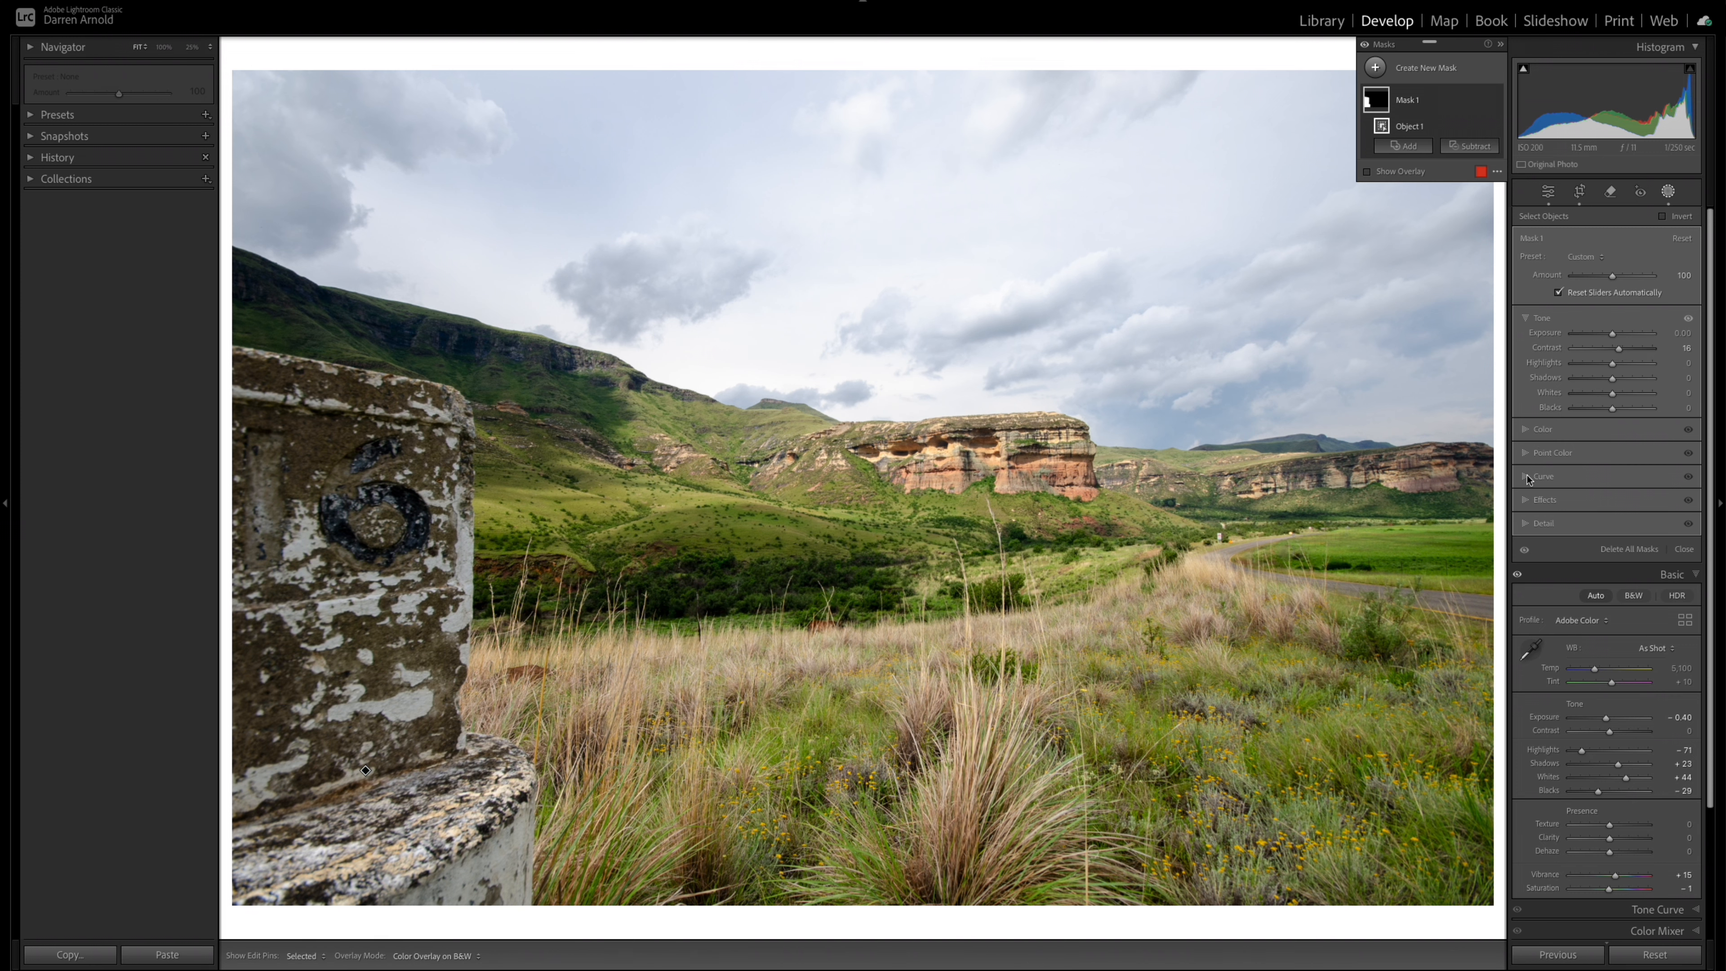
left_click(1524, 501)
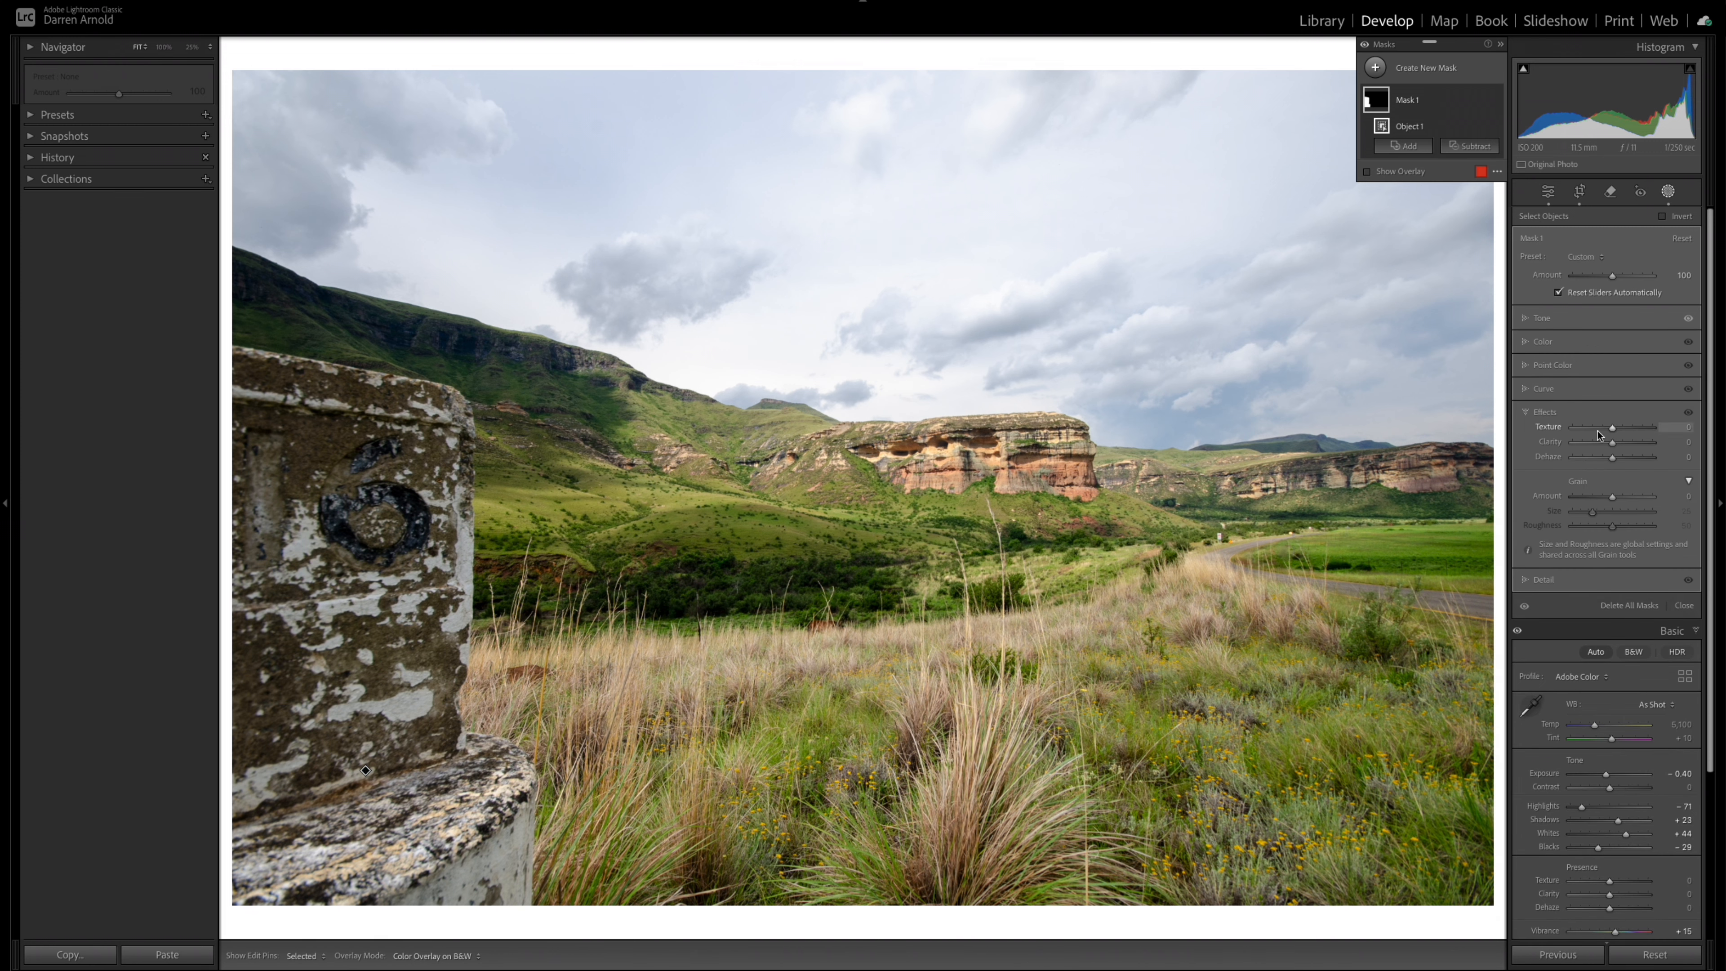
left_click_drag(1611, 427, 1619, 432)
left_click_drag(1612, 443, 1617, 446)
left_click(1522, 318)
left_click_drag(1611, 347, 1622, 399)
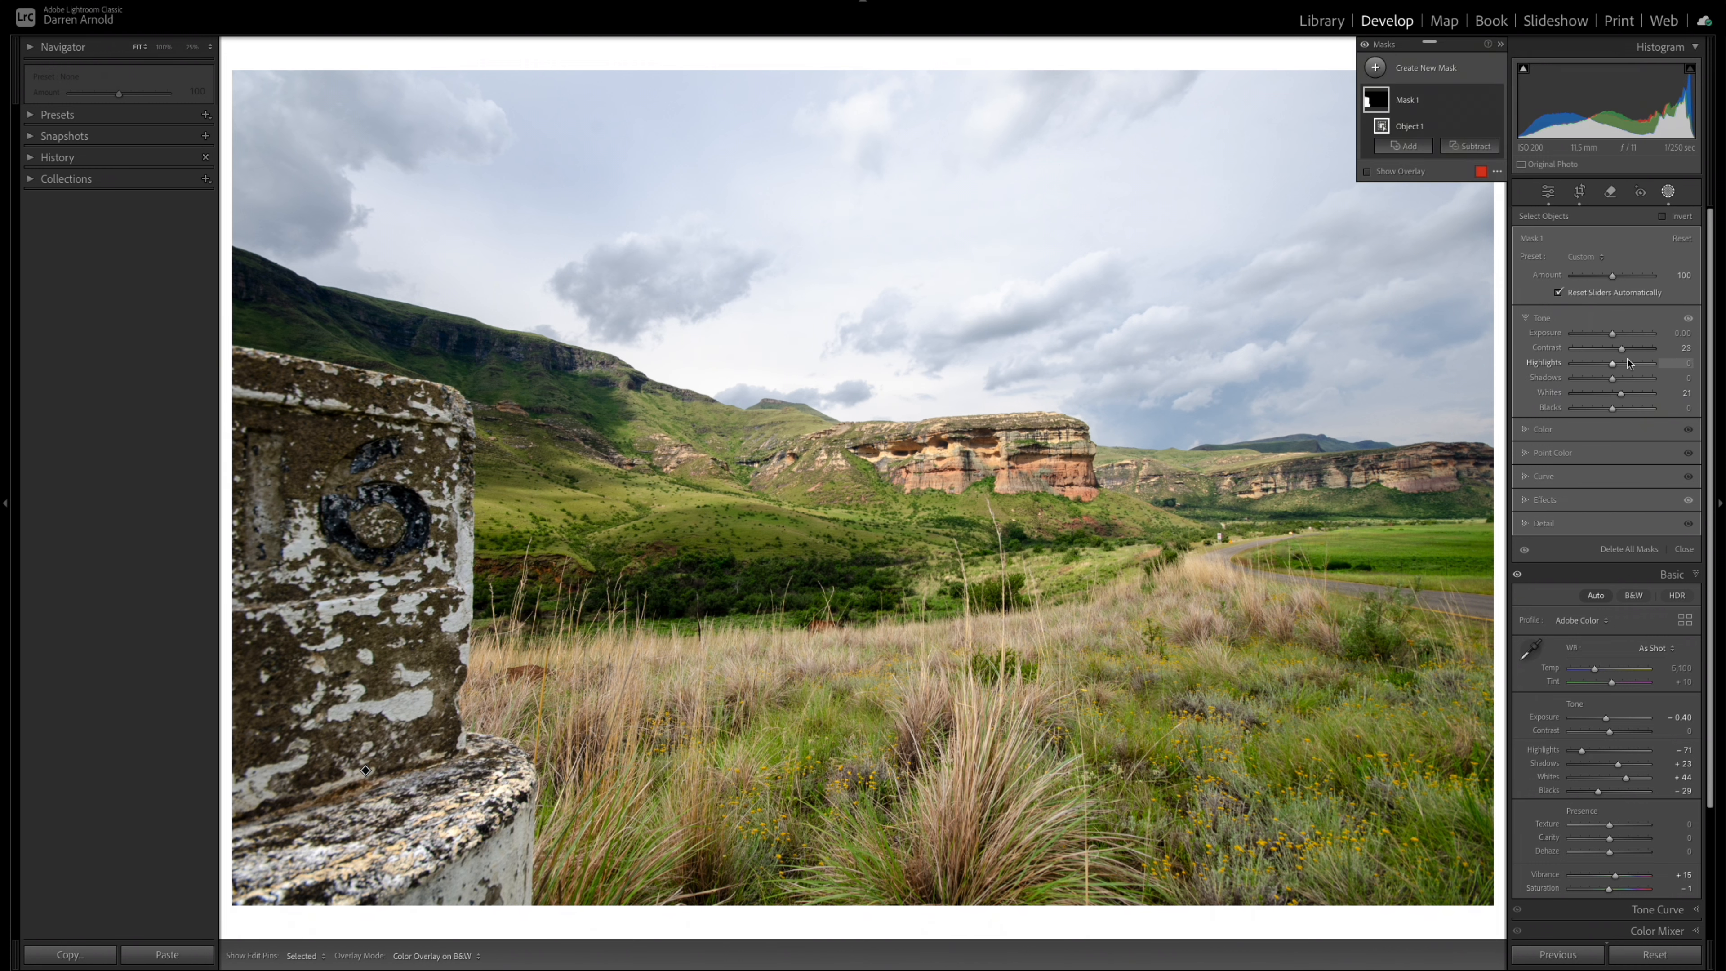
Compare the stone marker with Mask 1 repeatedly hidden and shown.
left_click(1496, 101)
left_click(1496, 101)
left_click(1496, 100)
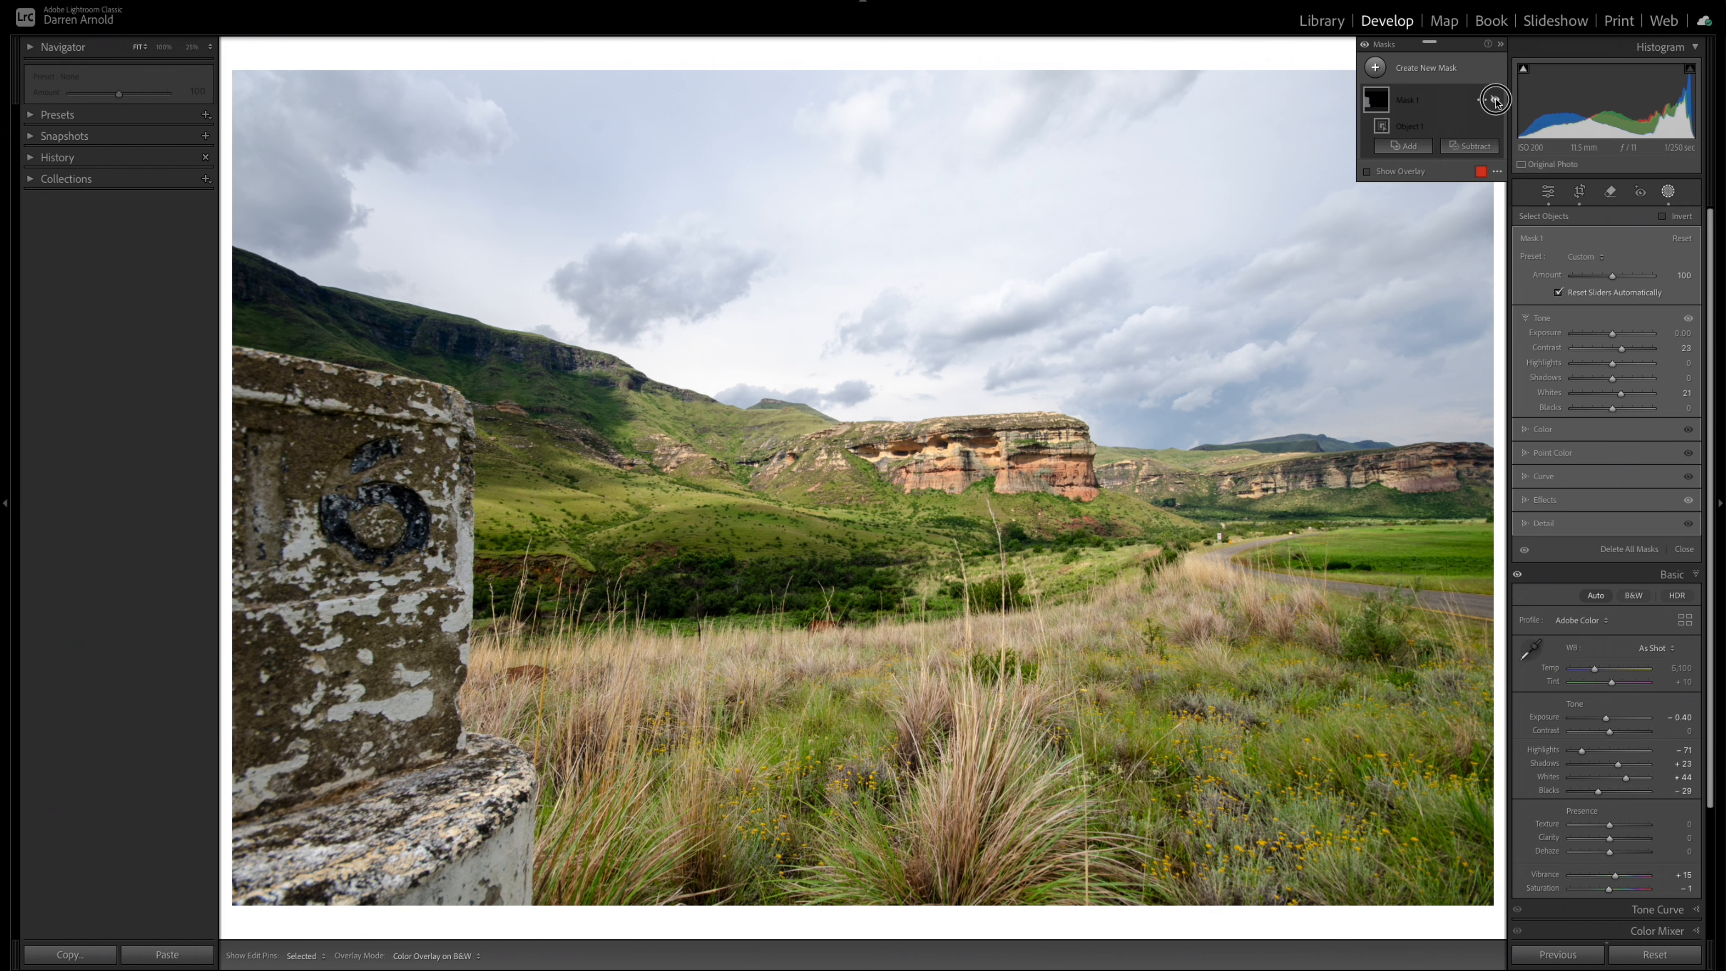
left_click(1496, 101)
left_click(1496, 101)
left_click(1496, 101)
left_click(1496, 100)
left_click(1496, 100)
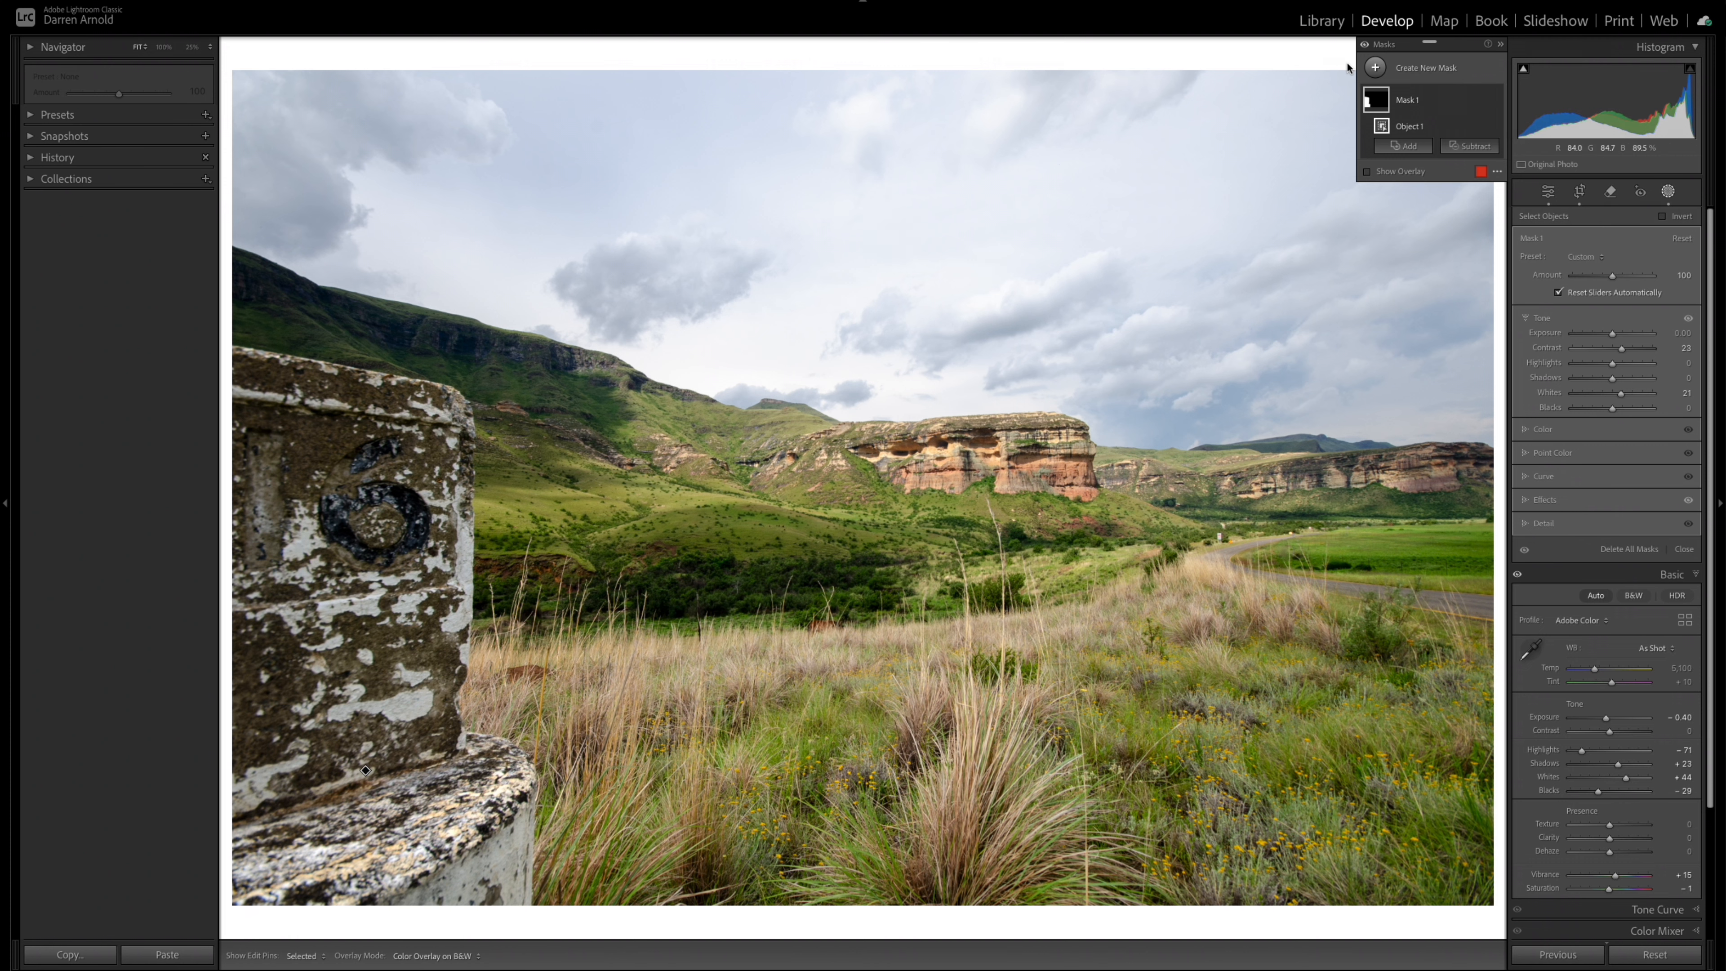
Add an upward linear gradient mask over the grassy foreground with Contrast 44, Highlights 25, Shadows -78 and Whites 52.
left_click(1374, 67)
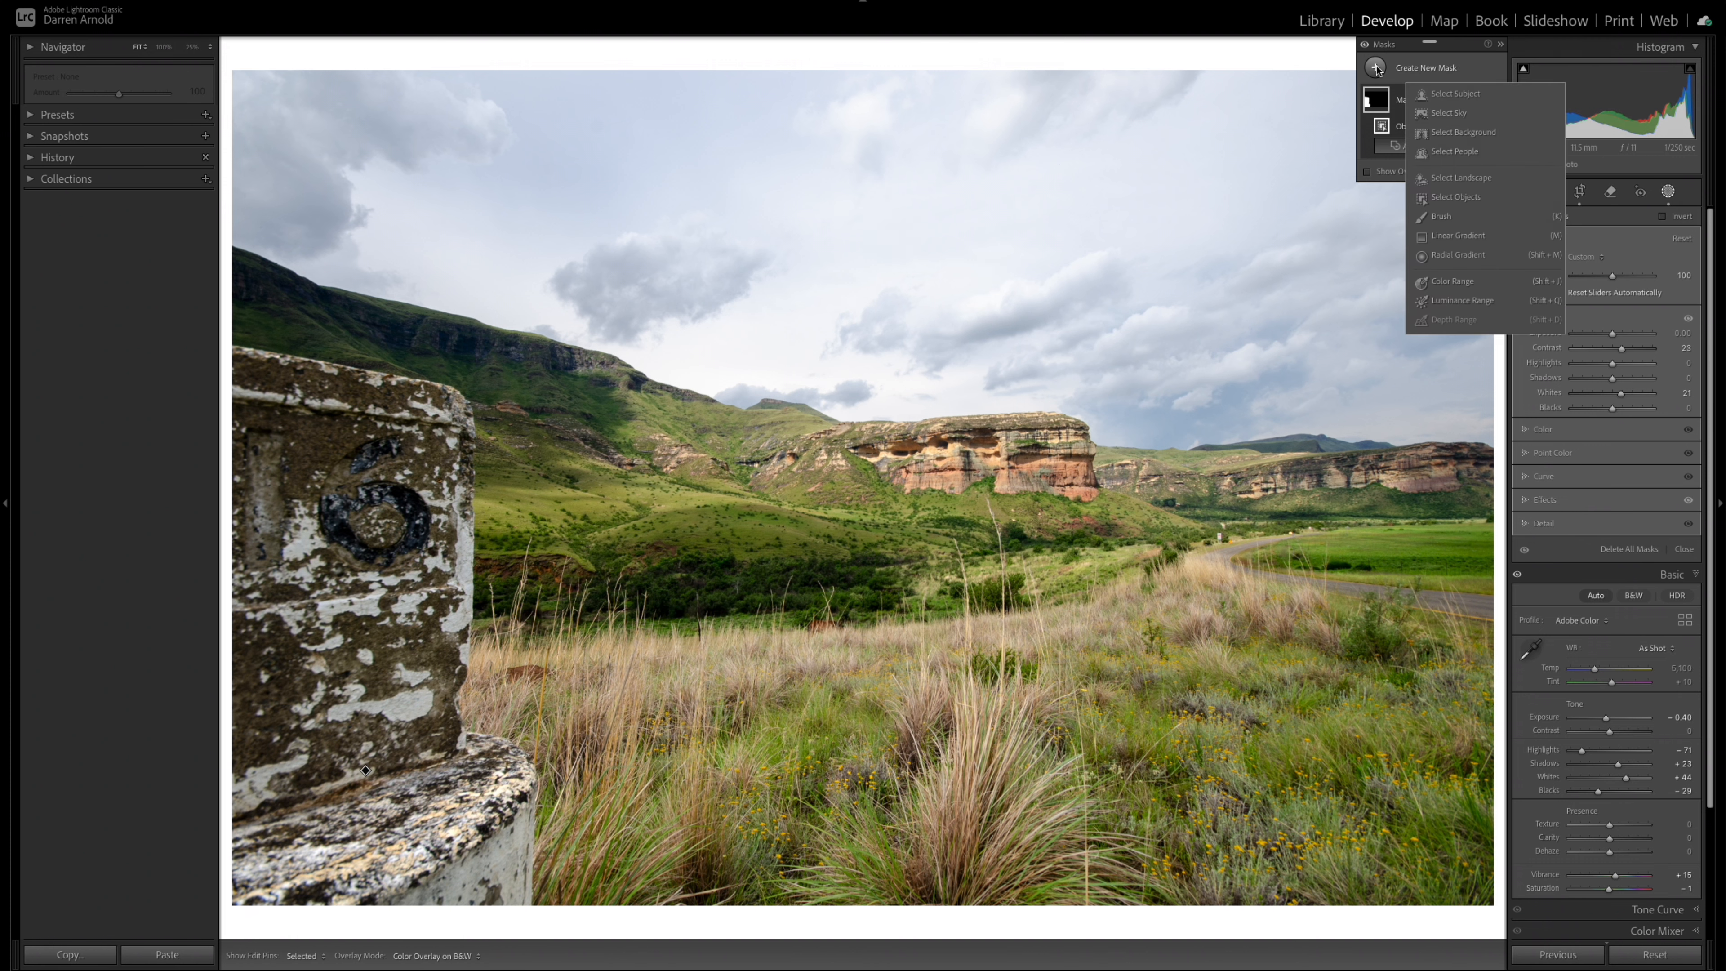
left_click(1466, 239)
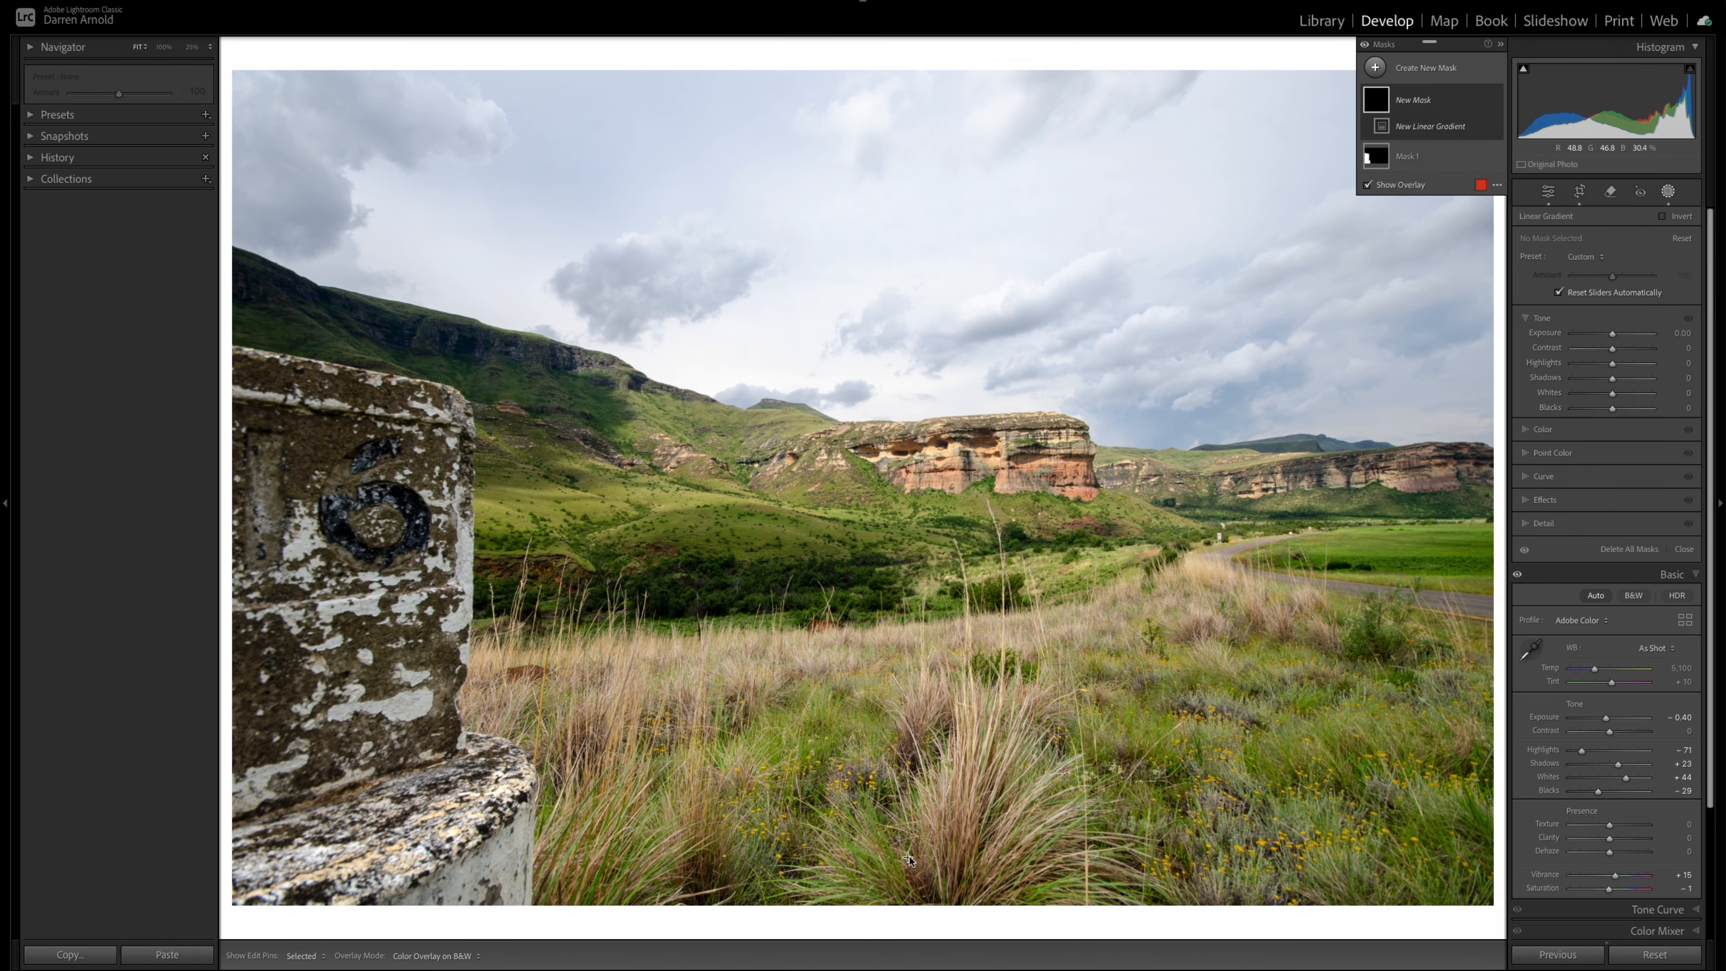
left_click_drag(974, 877, 937, 512)
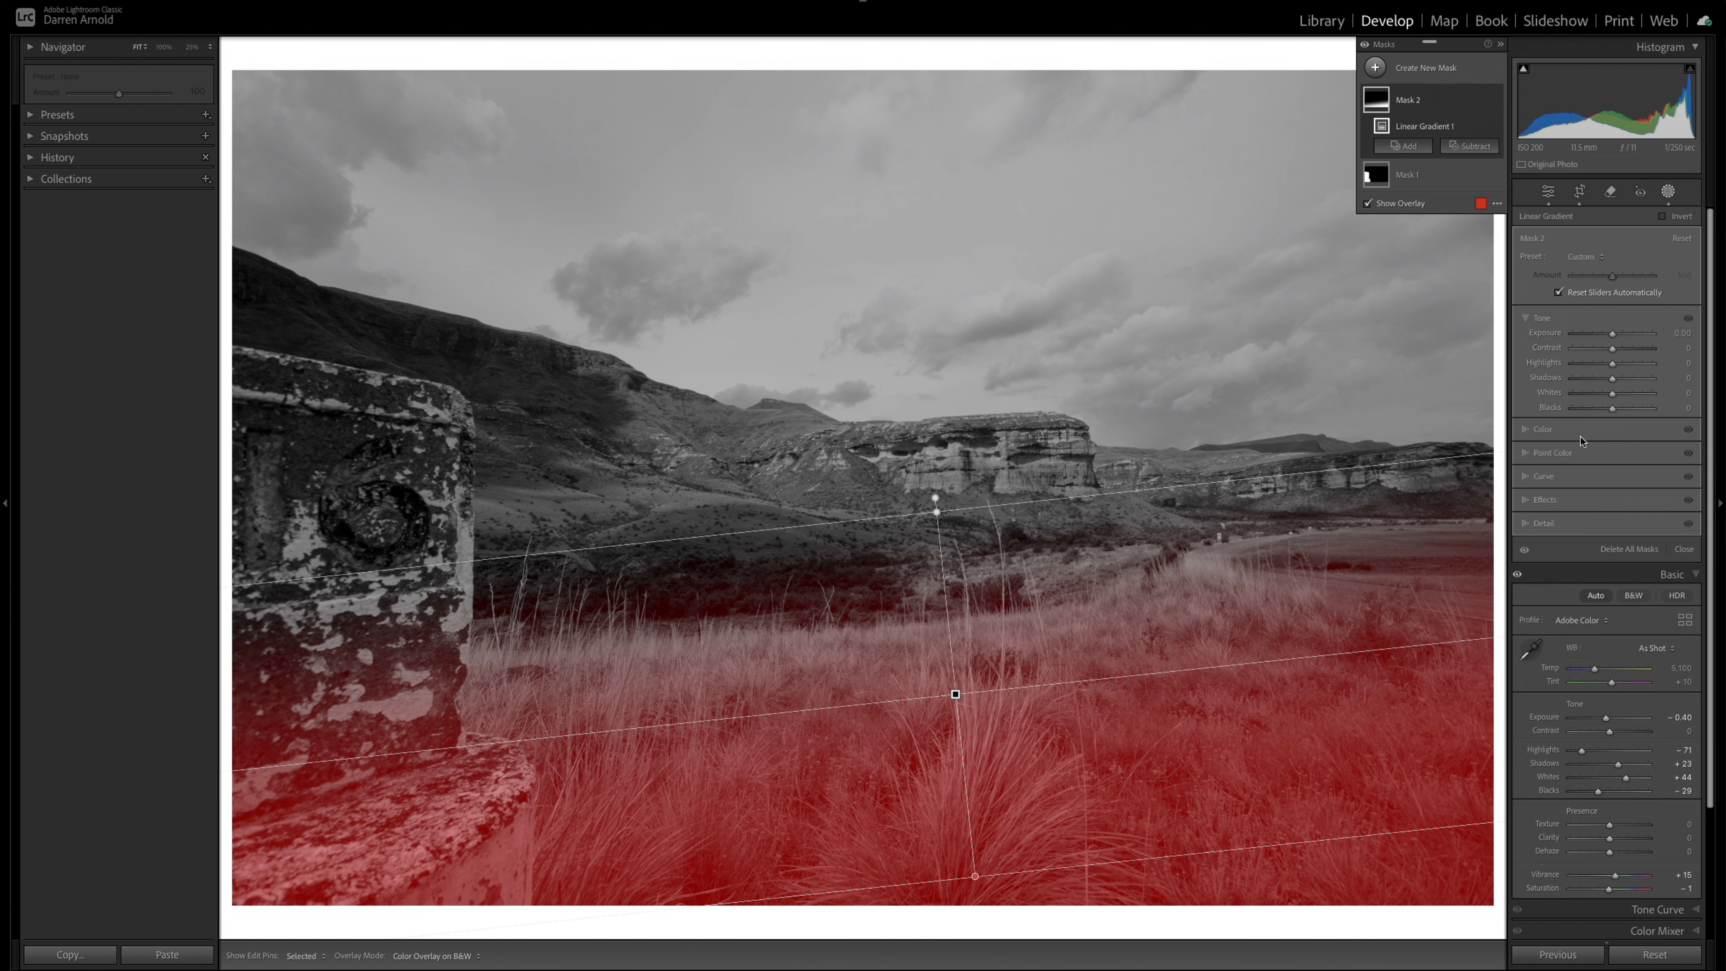
left_click_drag(1614, 399, 1581, 382)
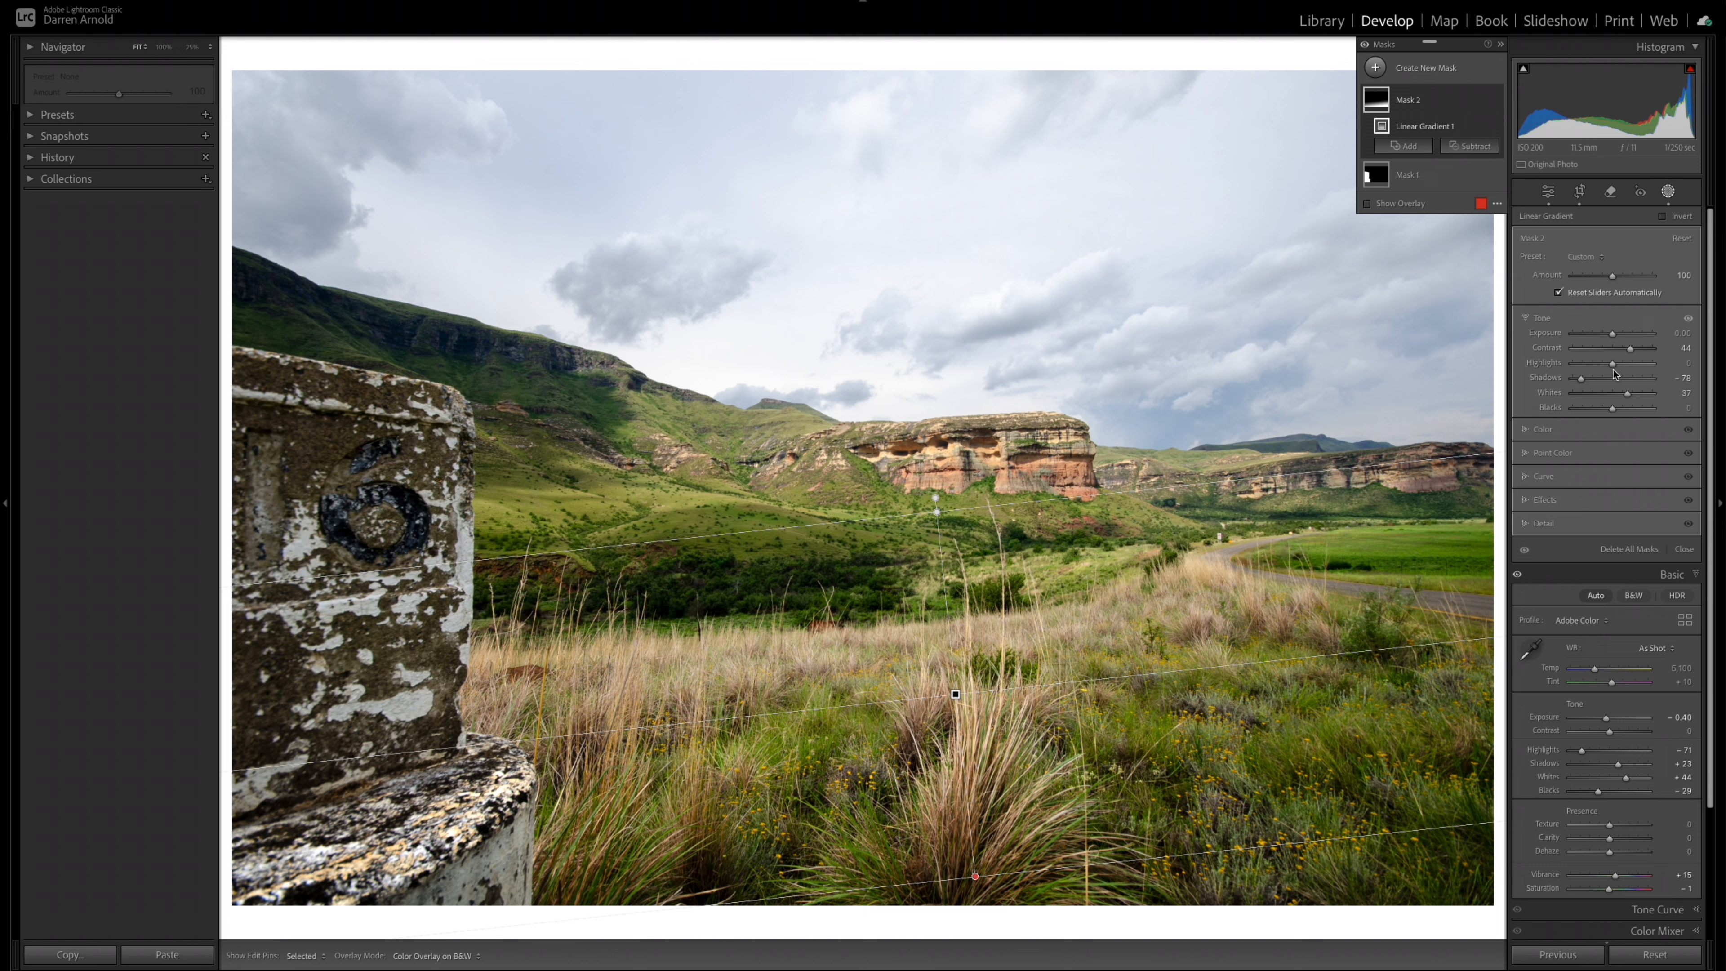
left_click_drag(1612, 364, 1633, 396)
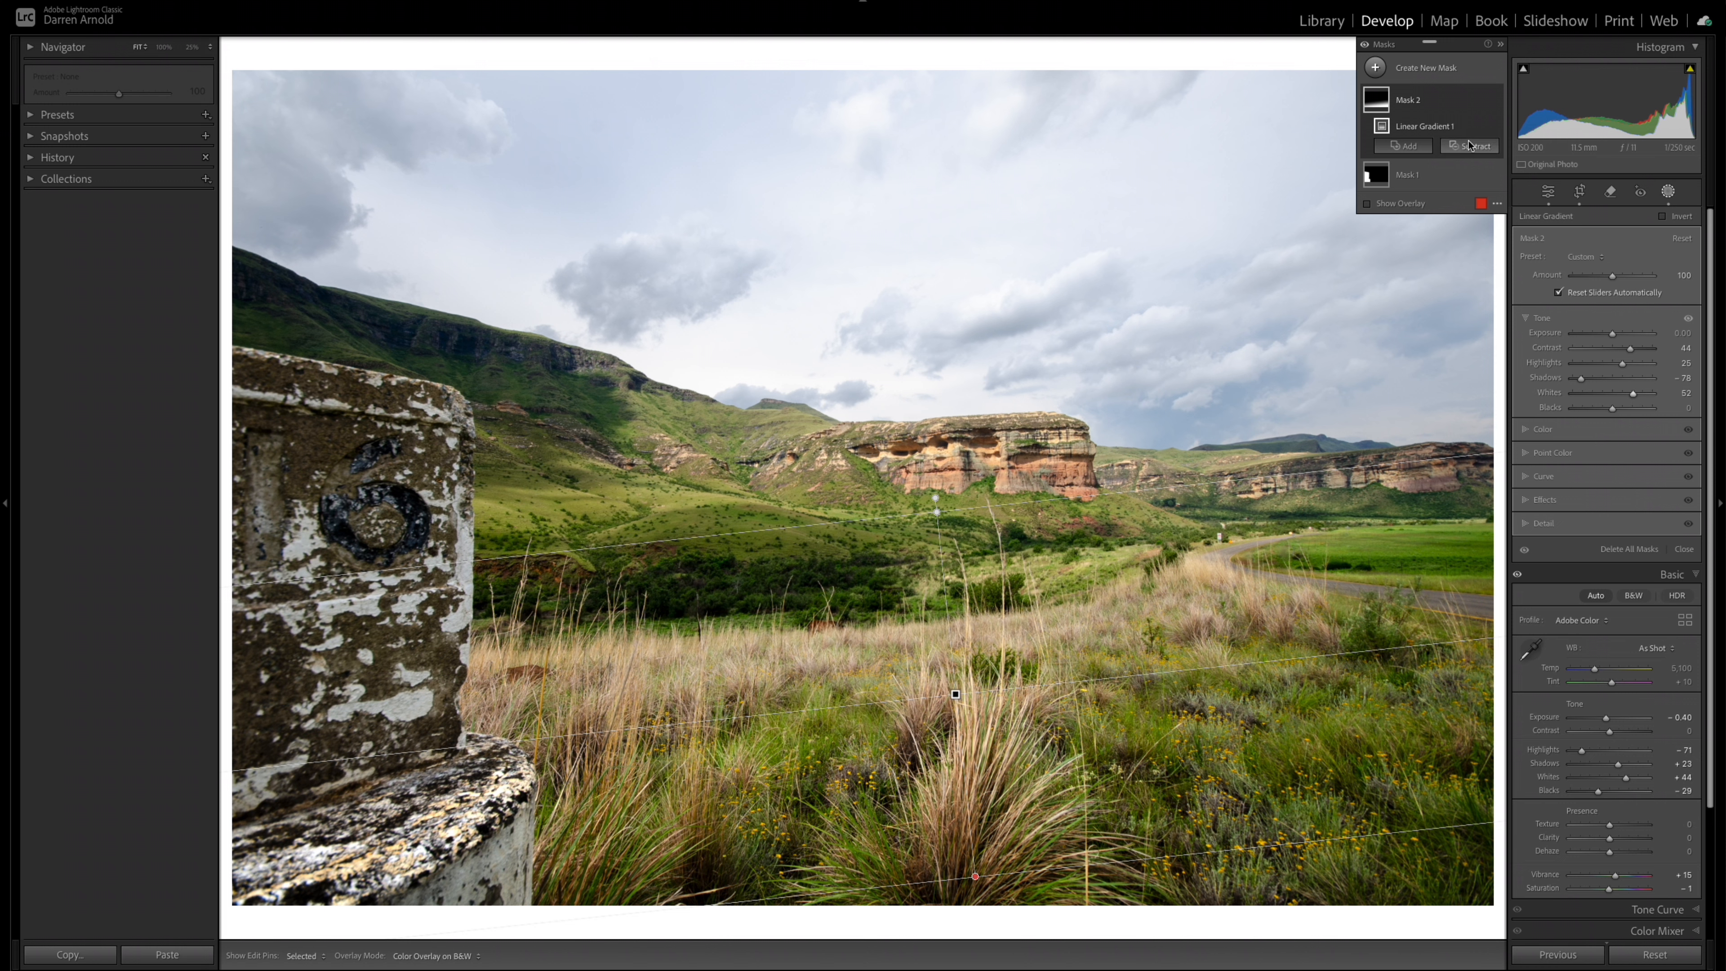
Compare the grassy foreground with the linear gradient mask repeatedly hidden and shown.
left_click(1496, 102)
left_click(1496, 100)
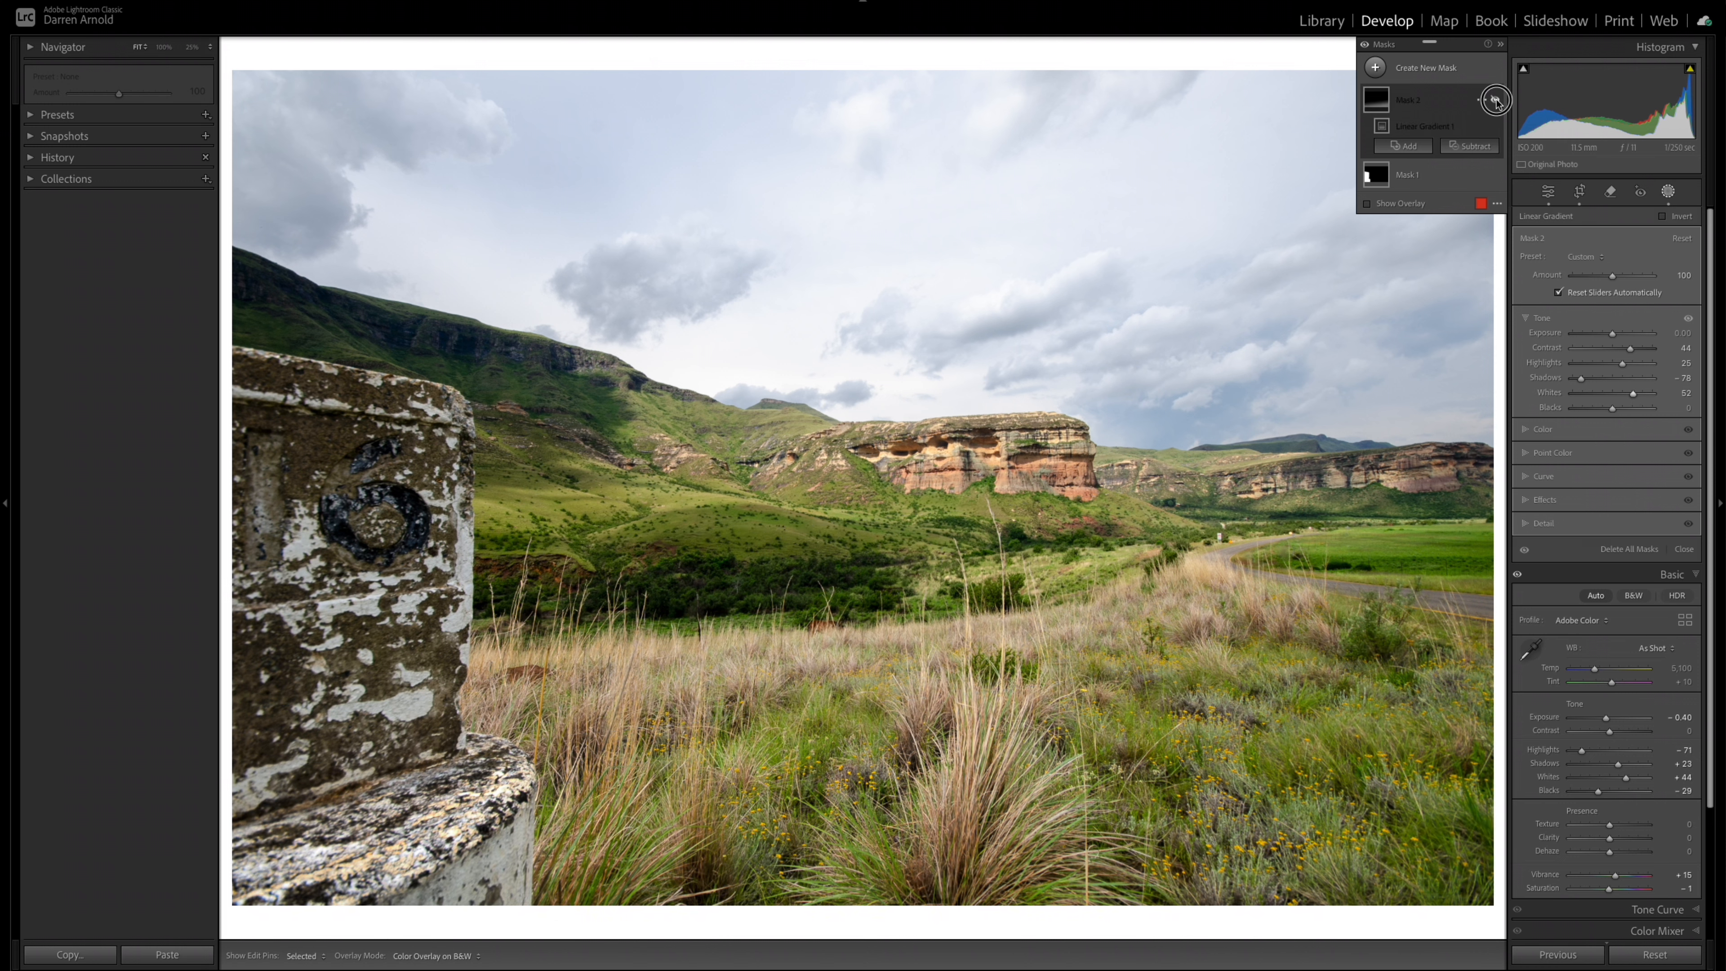
left_click(1496, 101)
left_click(1496, 101)
left_click(1496, 101)
left_click(1496, 101)
left_click(1496, 101)
left_click(1496, 101)
left_click(1496, 100)
left_click(1496, 101)
left_click(1496, 101)
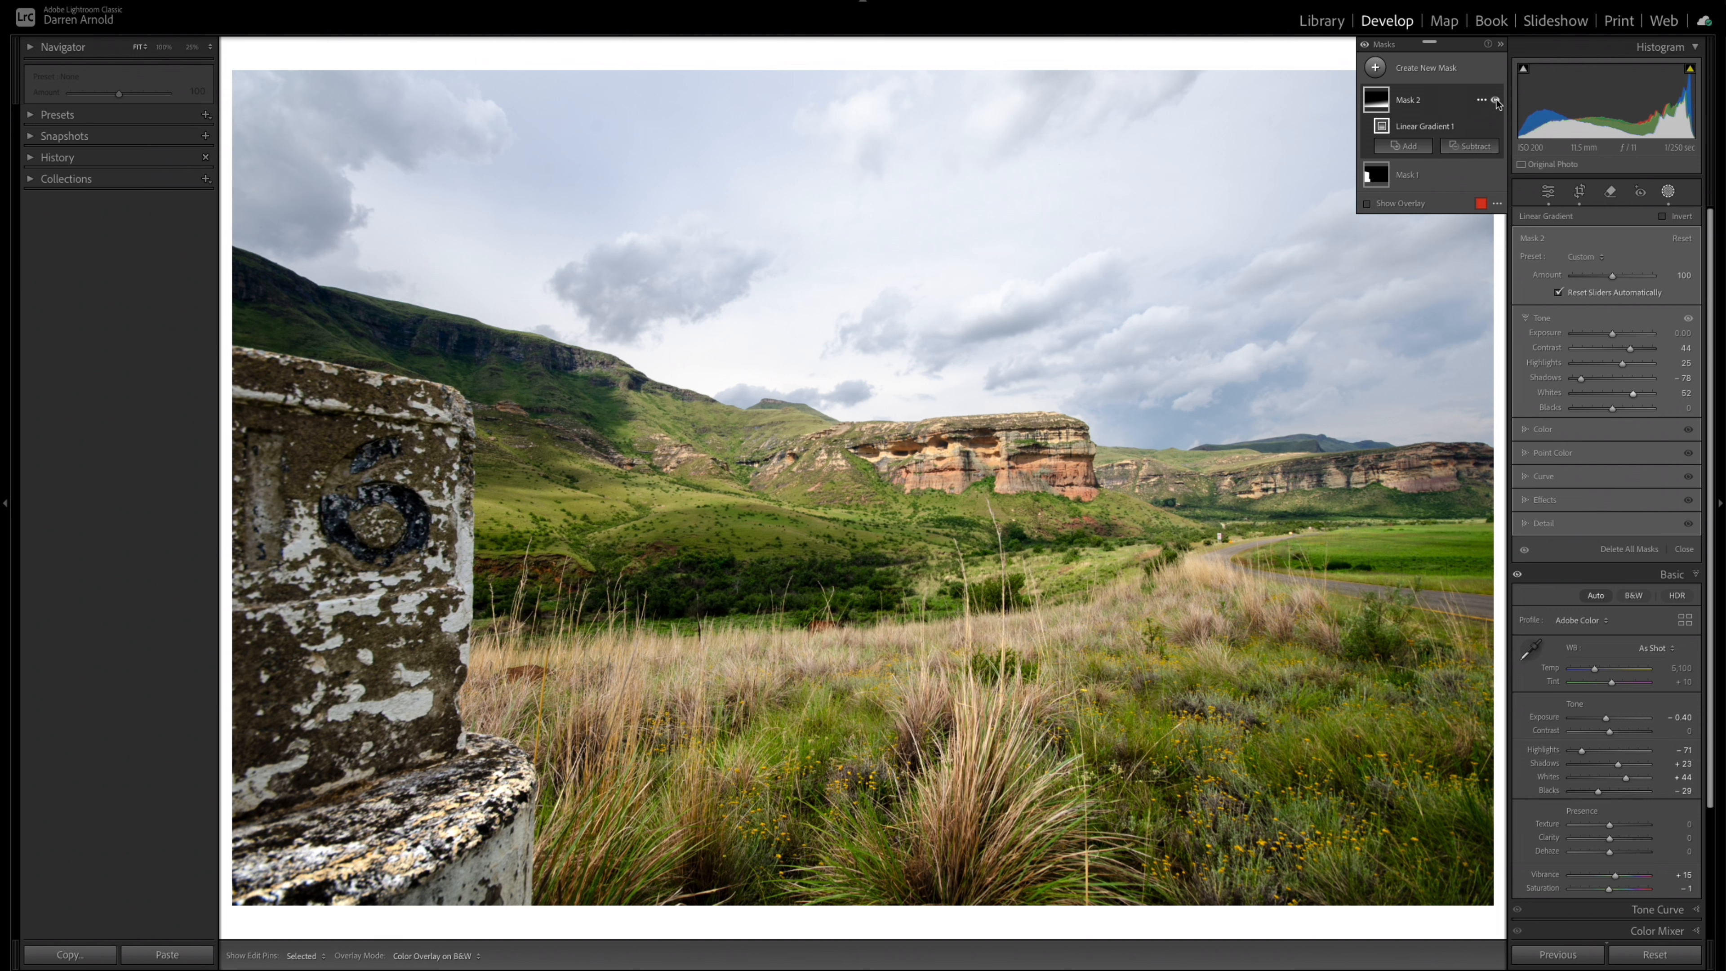
left_click(1496, 100)
left_click(1496, 101)
left_click(1496, 100)
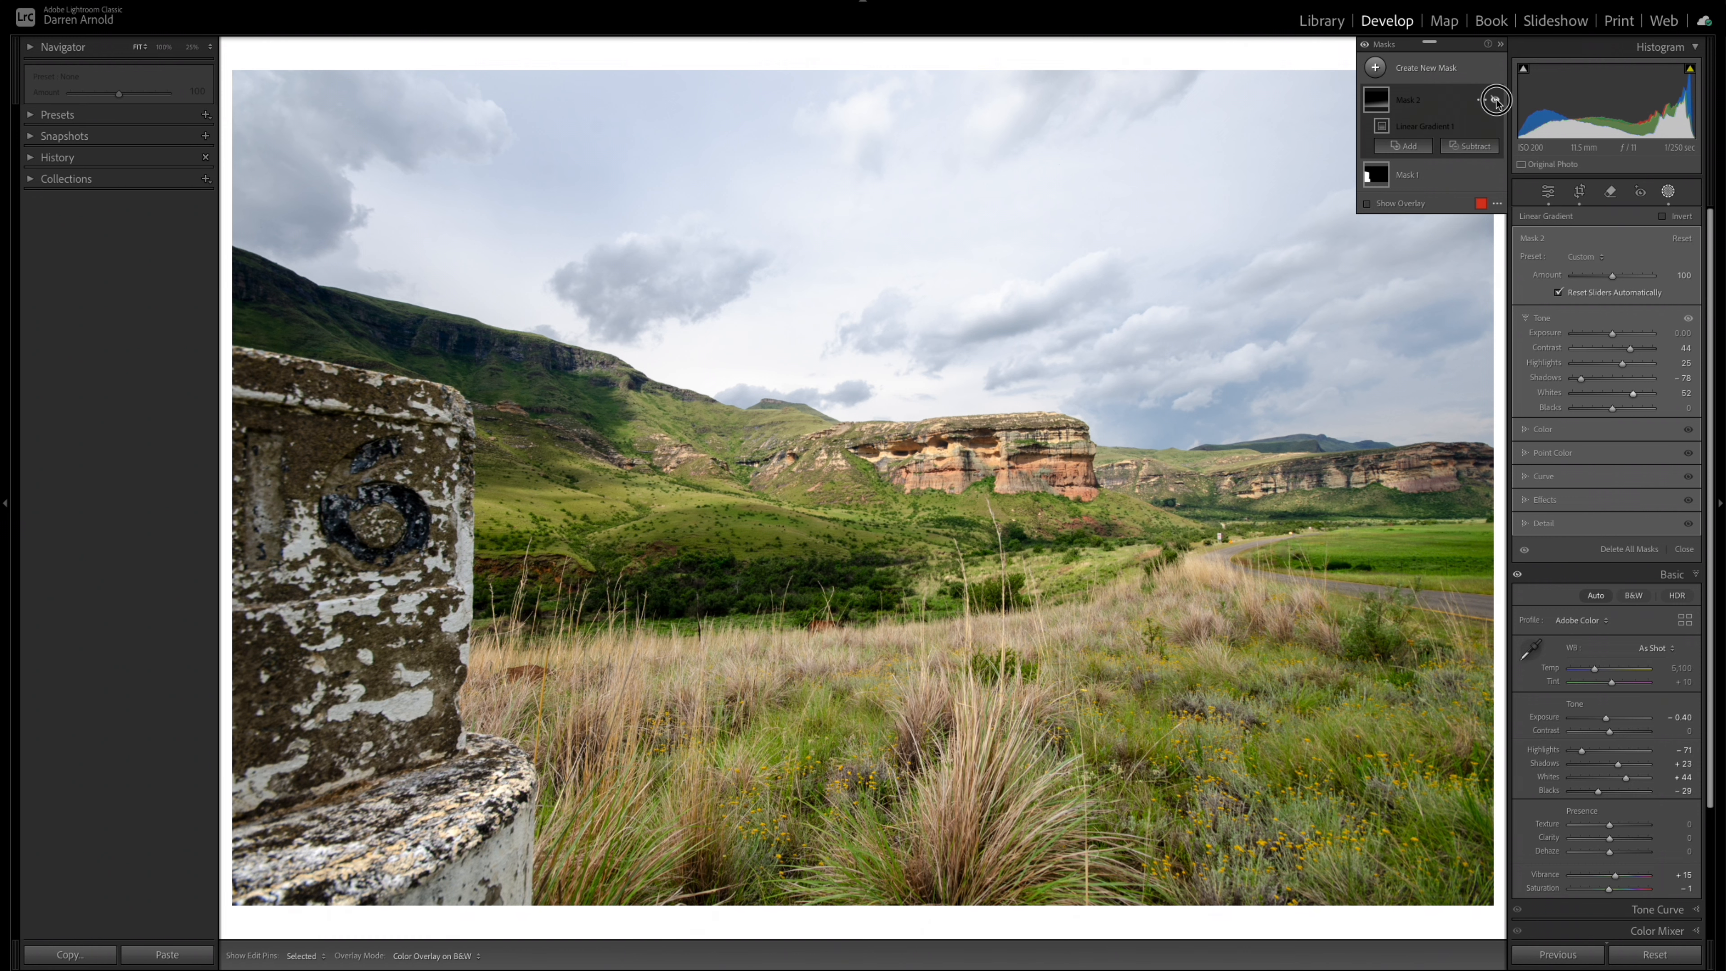
left_click(1496, 101)
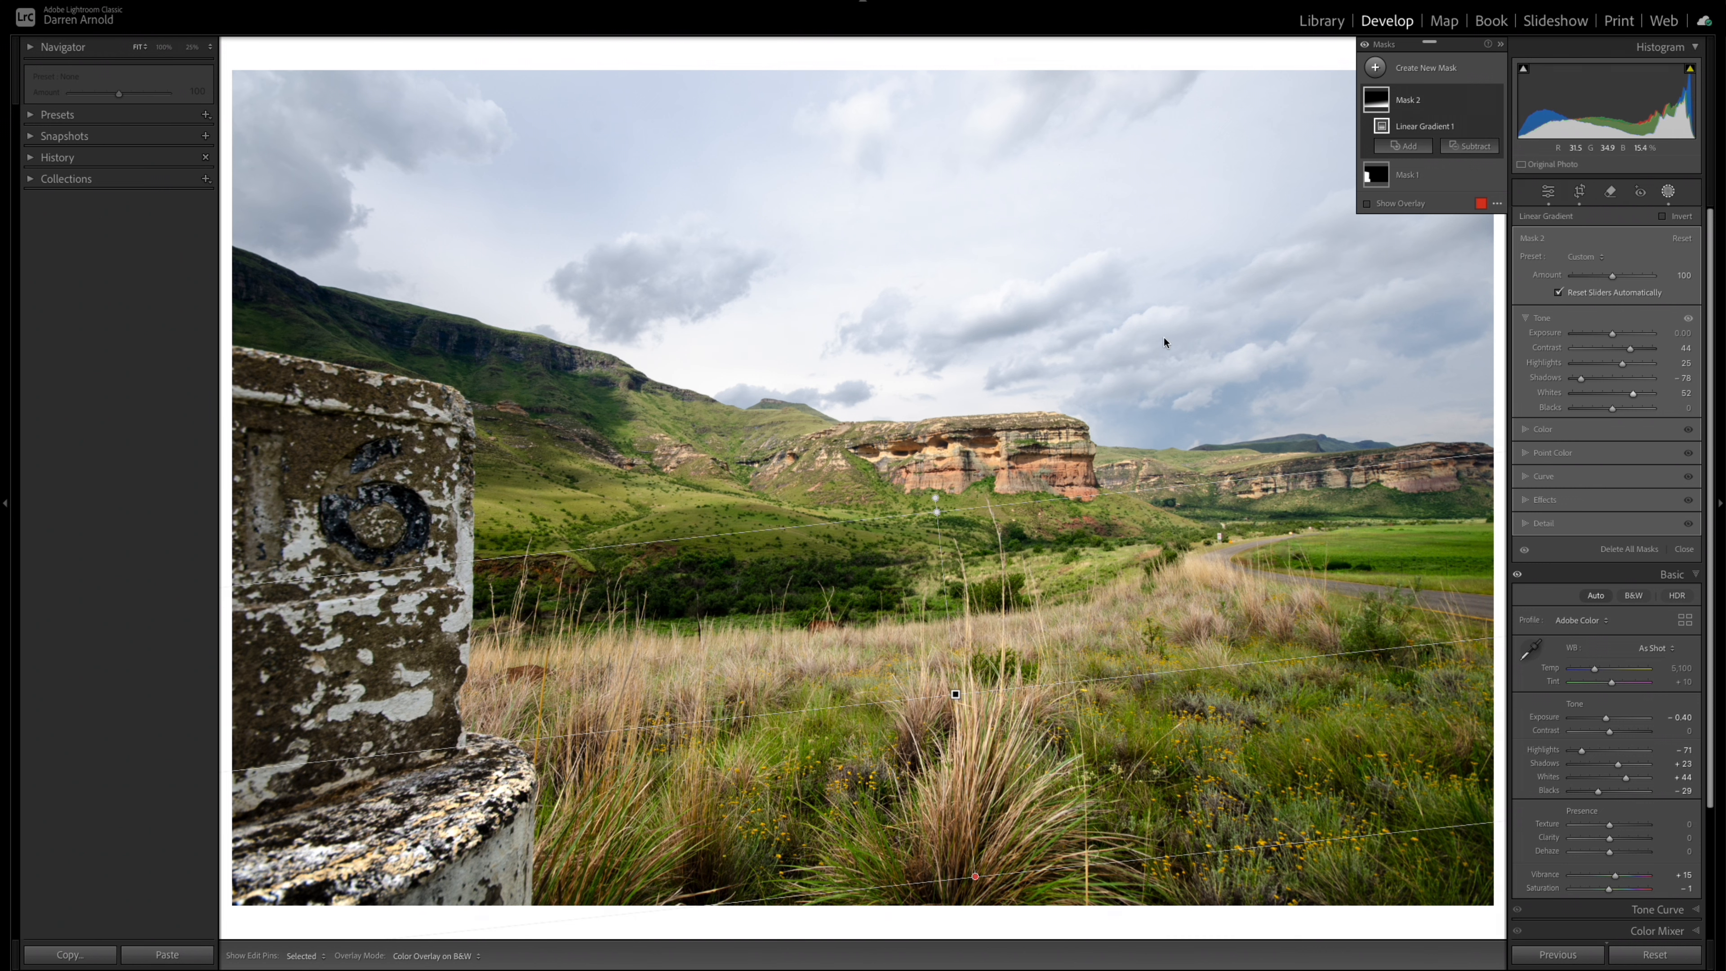
Subtract the stone marker from Mask 2 using a size 10 brush with Auto Mask on.
left_click(1474, 146)
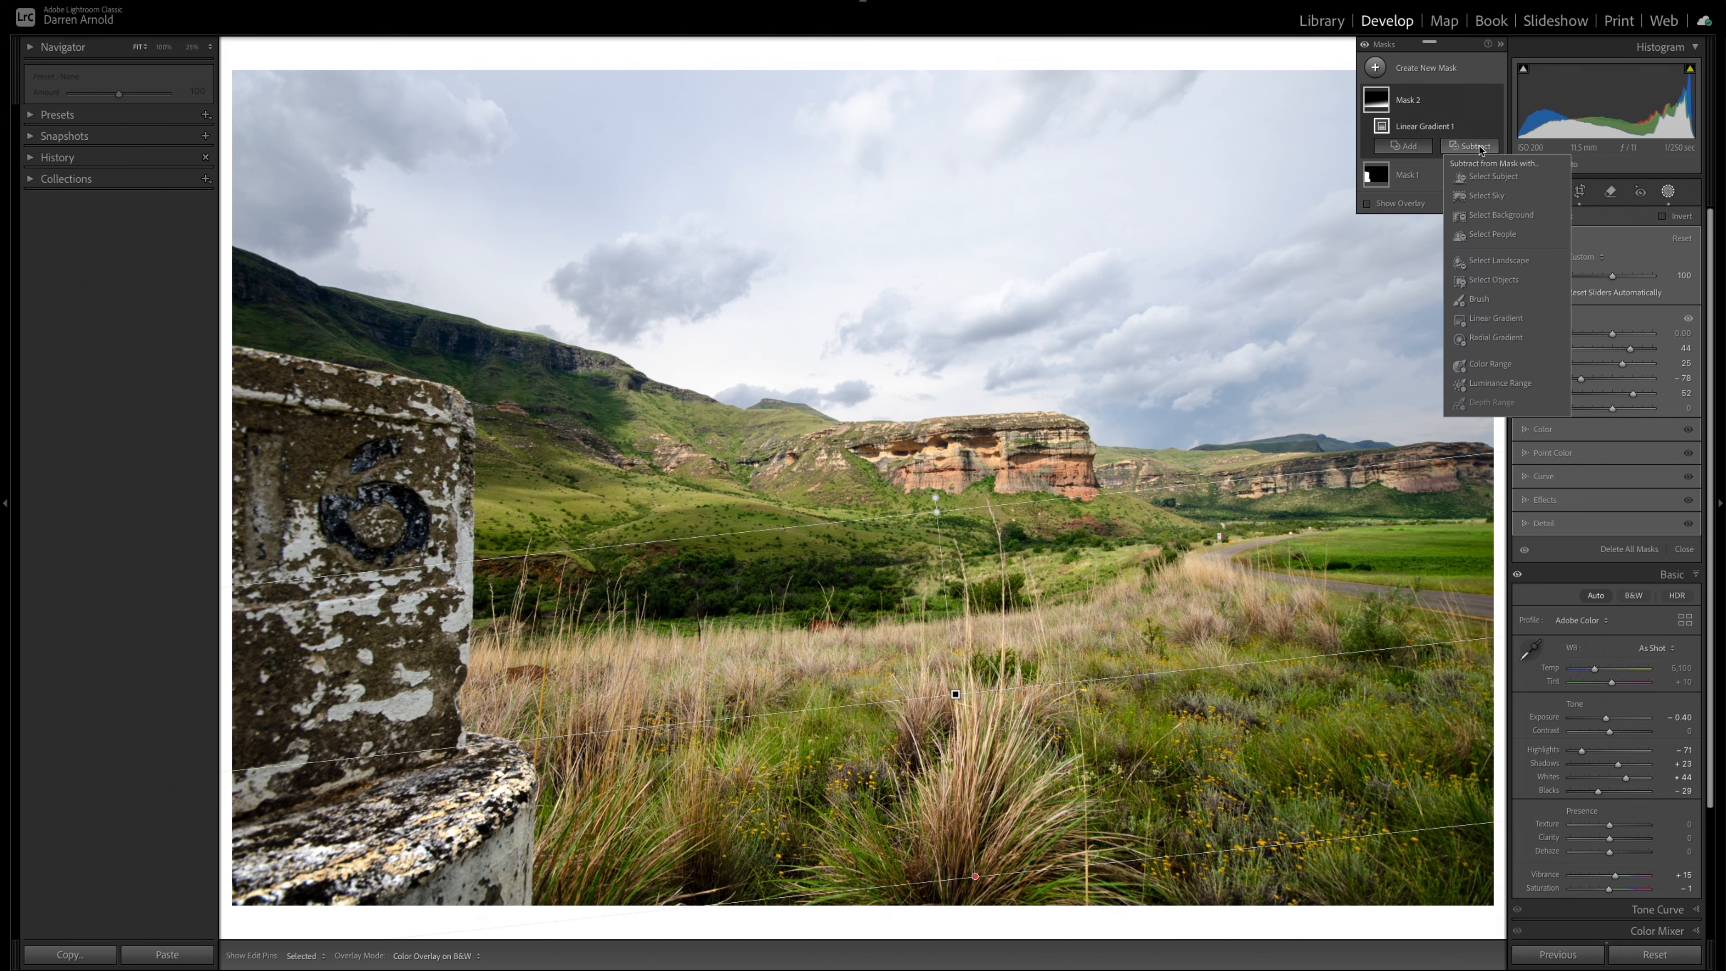
left_click(1484, 293)
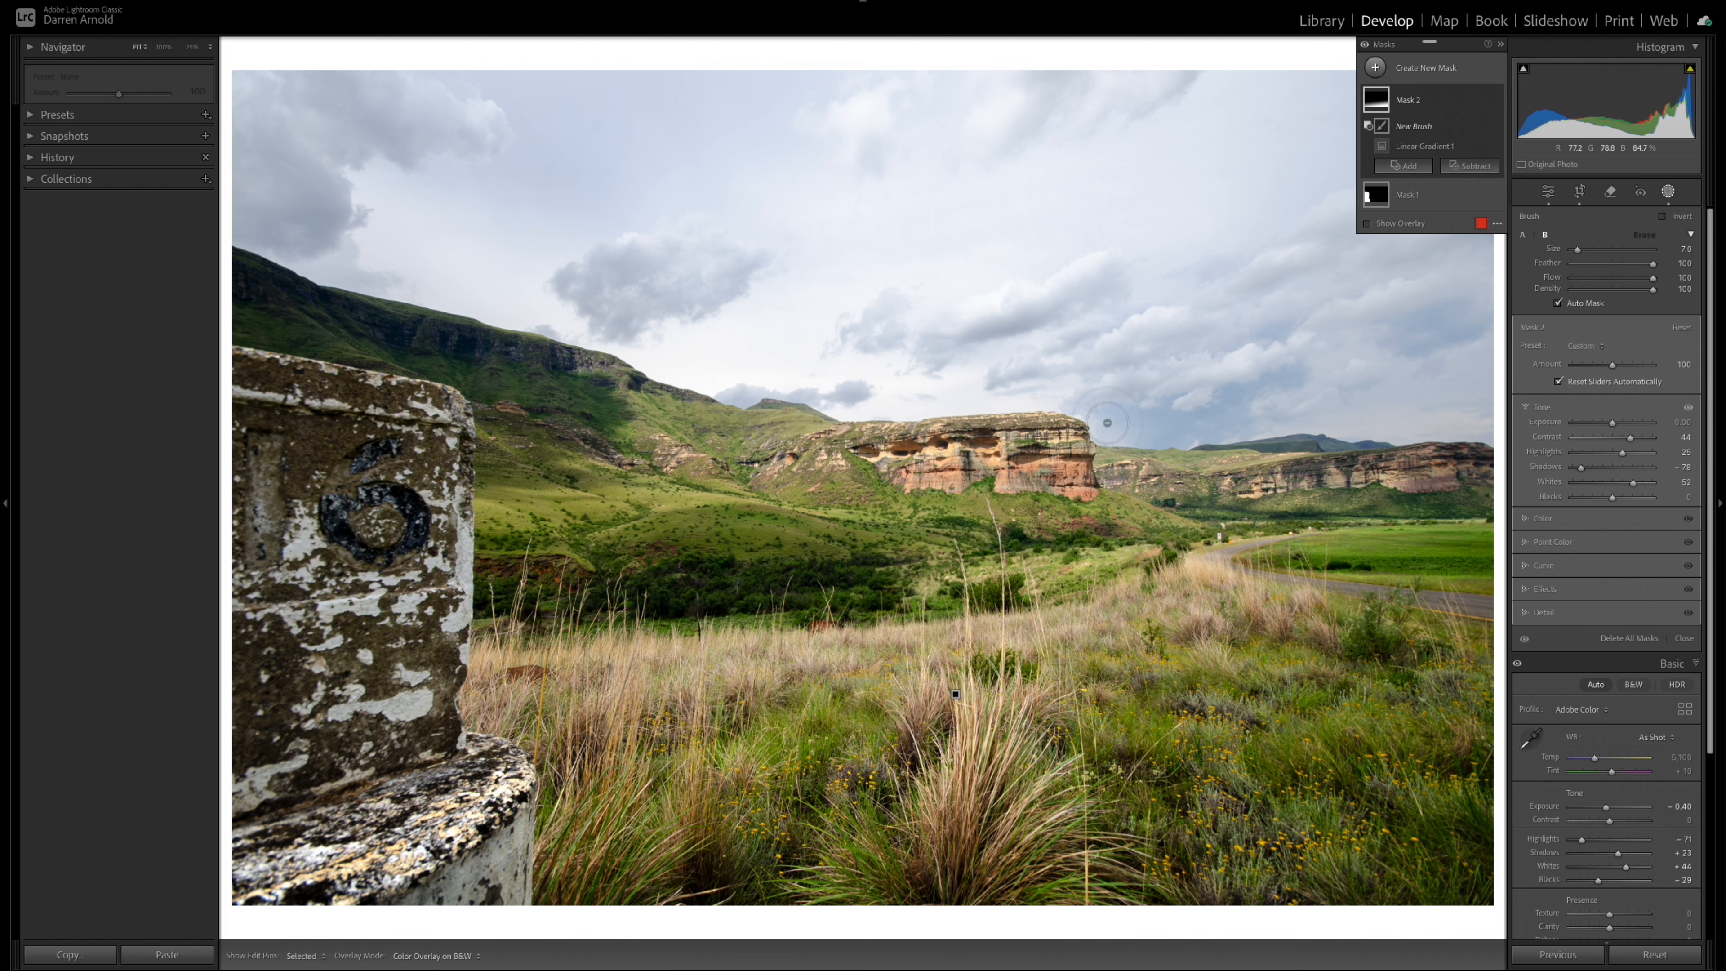
scroll(1107, 422, "up", 3)
key("h")
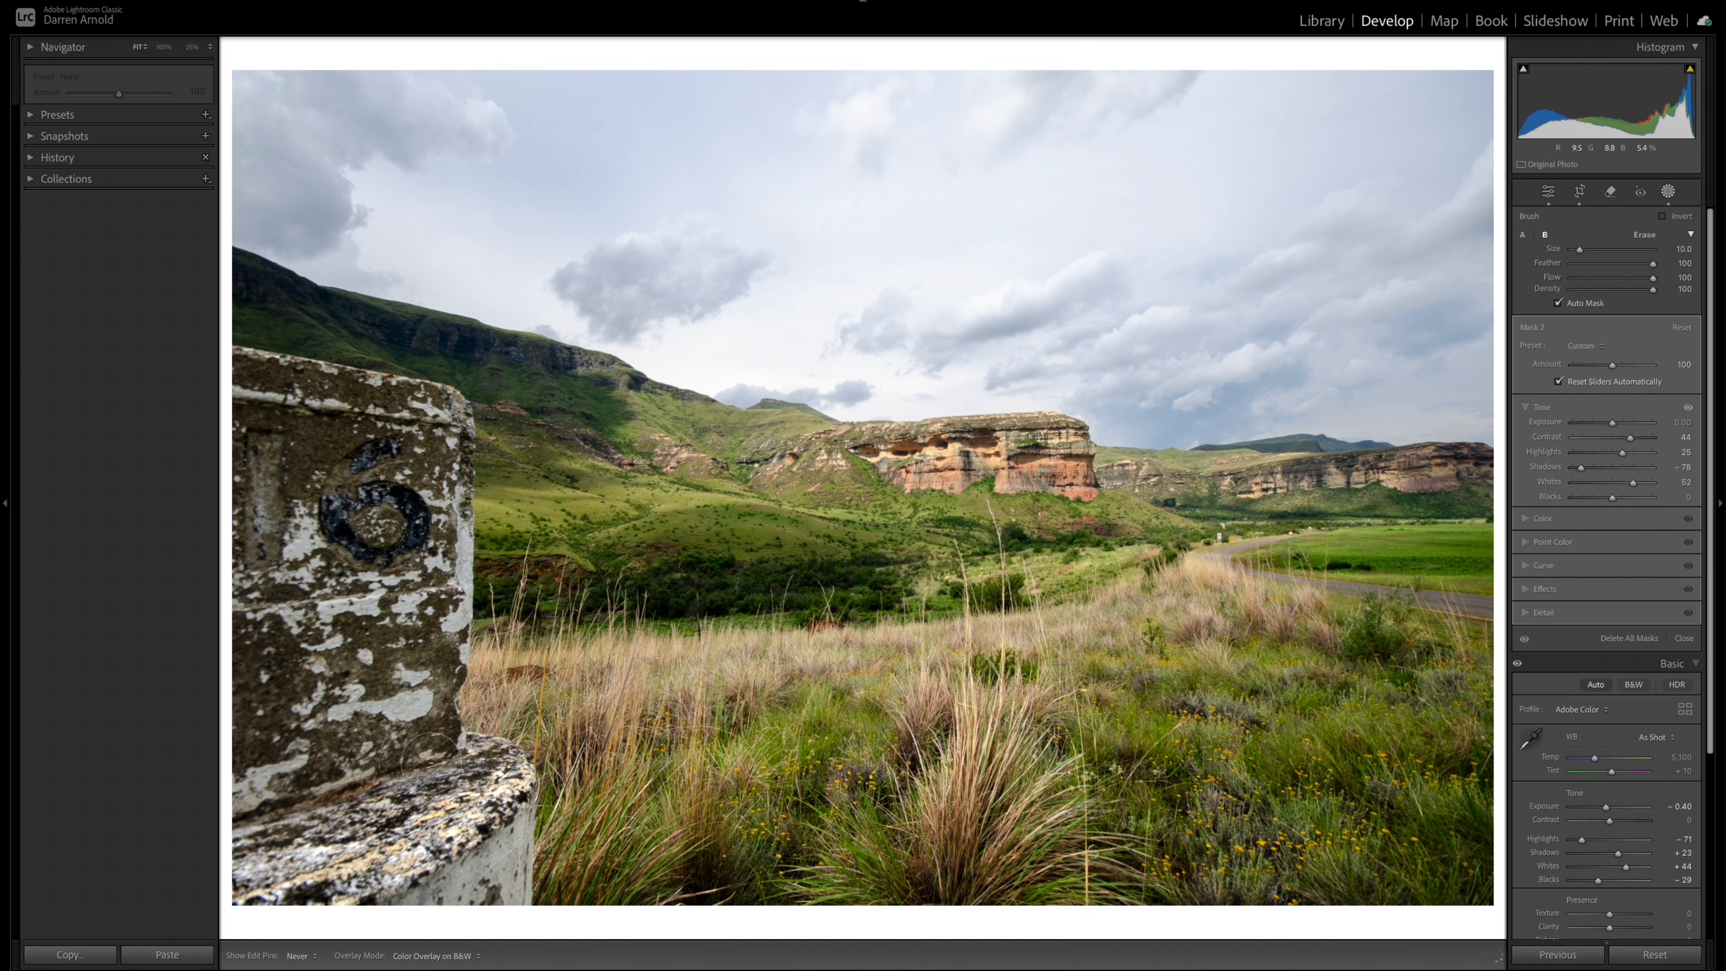
key("h")
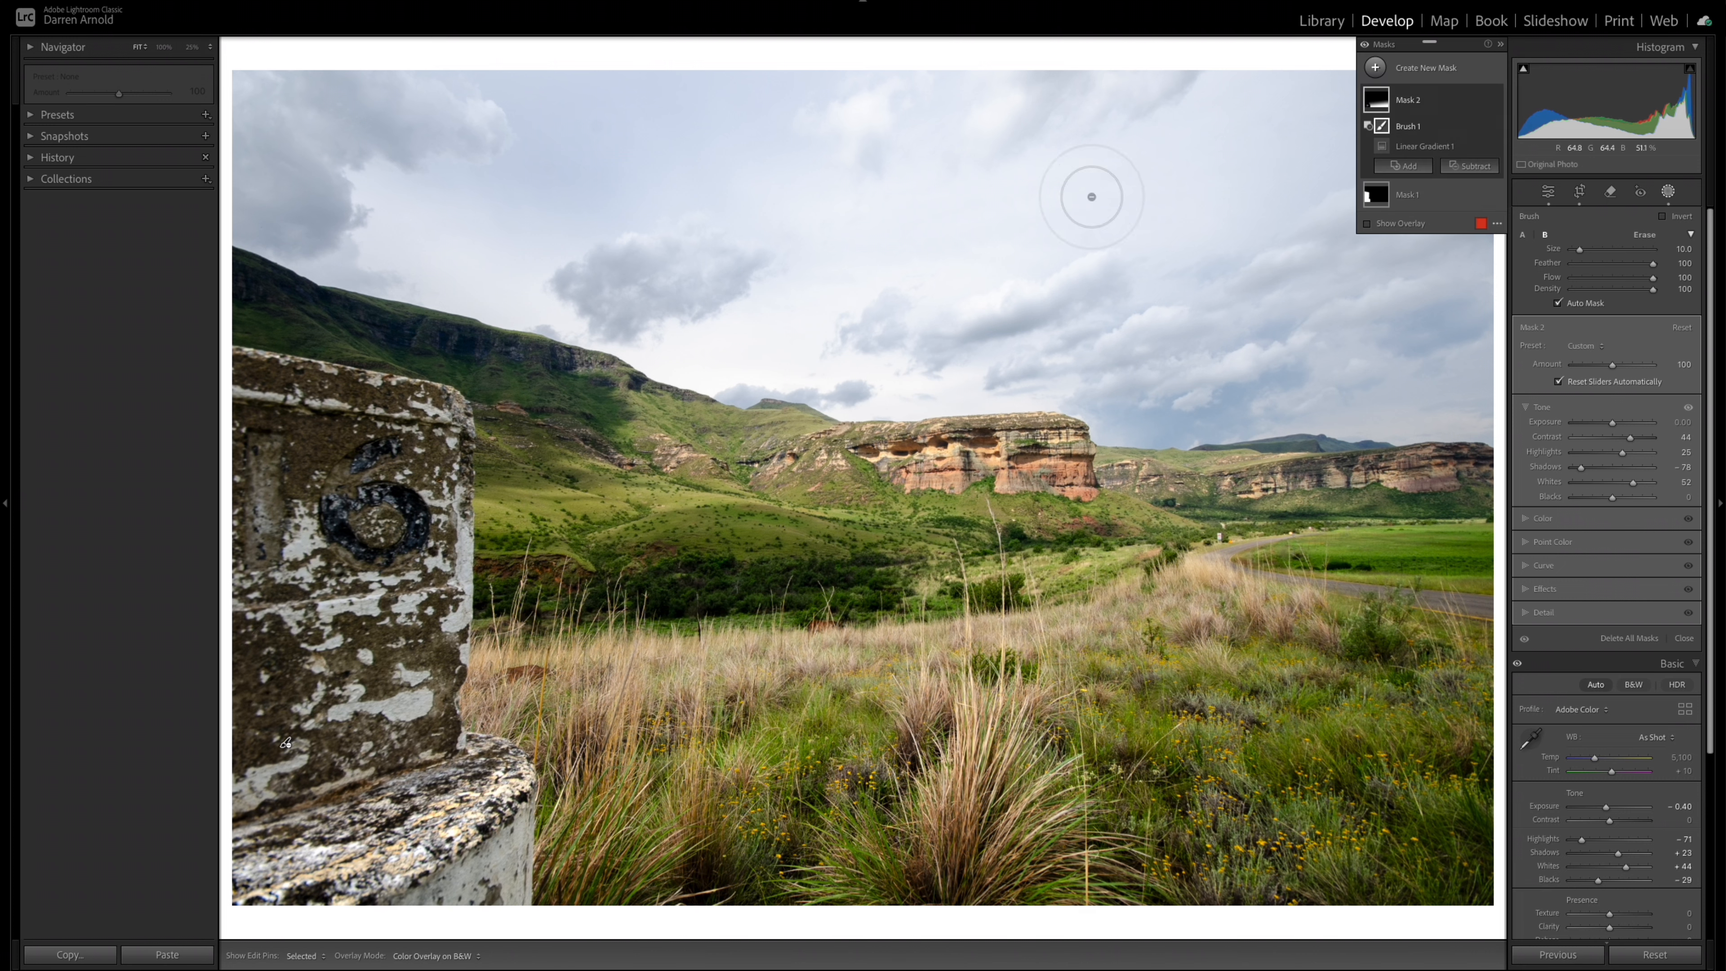
Paint the leftover red overlay patches on the stone marker's base out of Mask 2, using the mask overlay as a guide.
left_click(1367, 224)
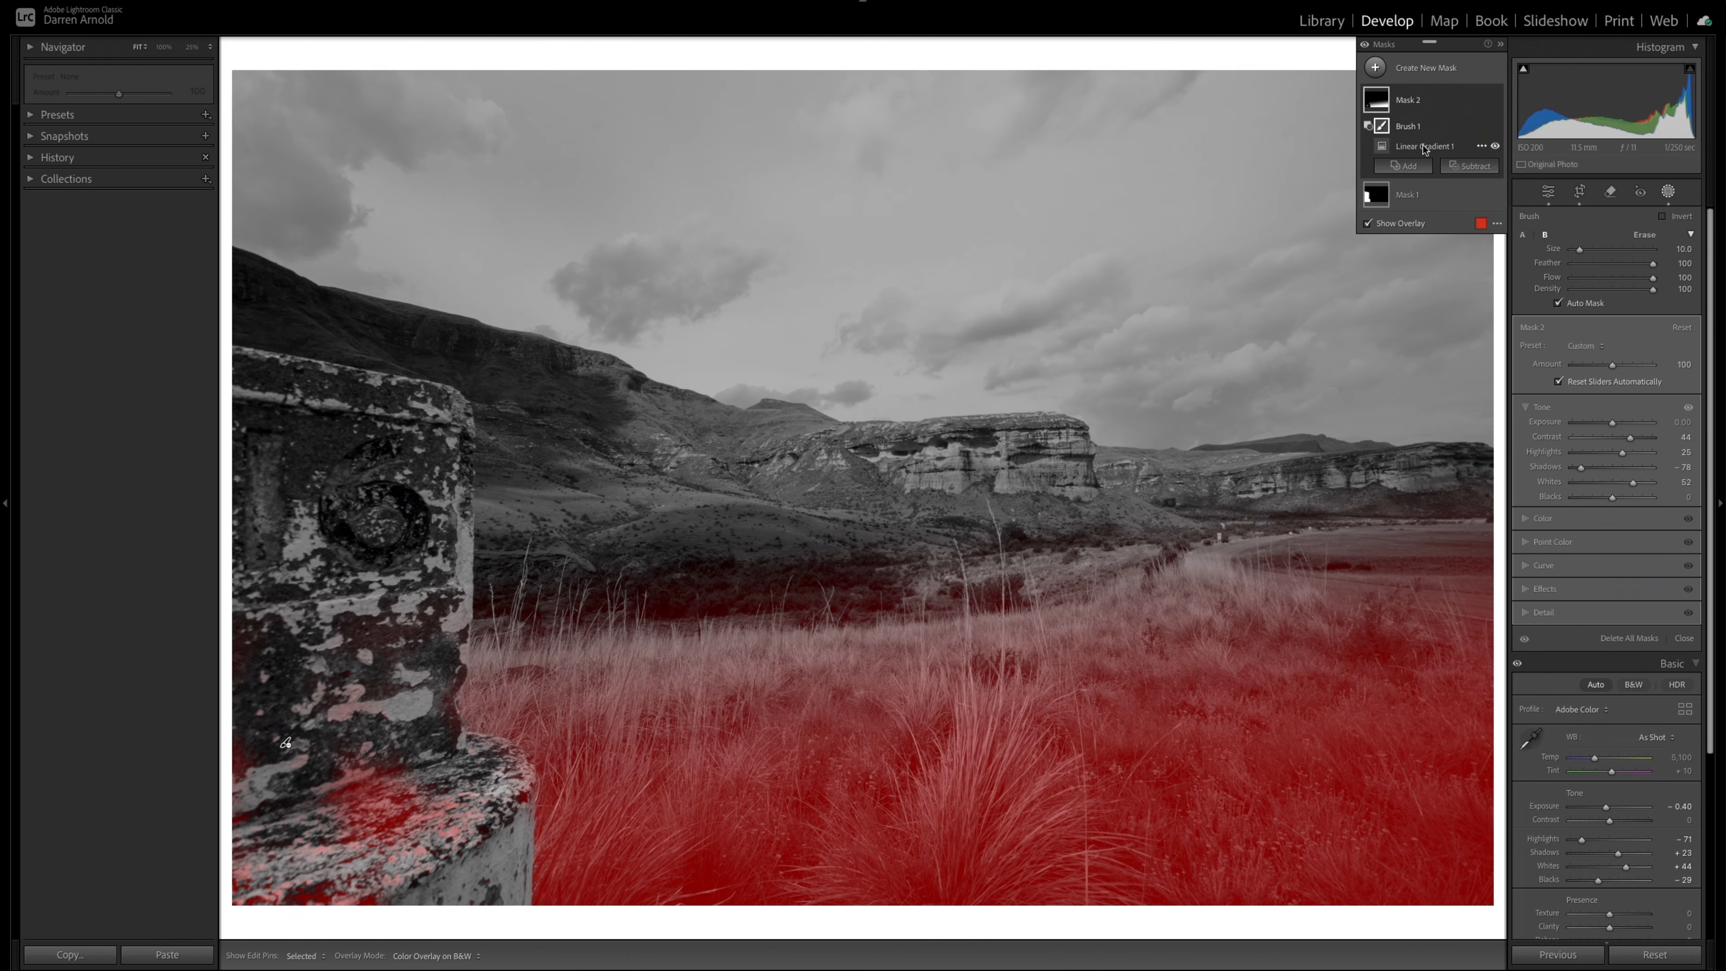
key("h")
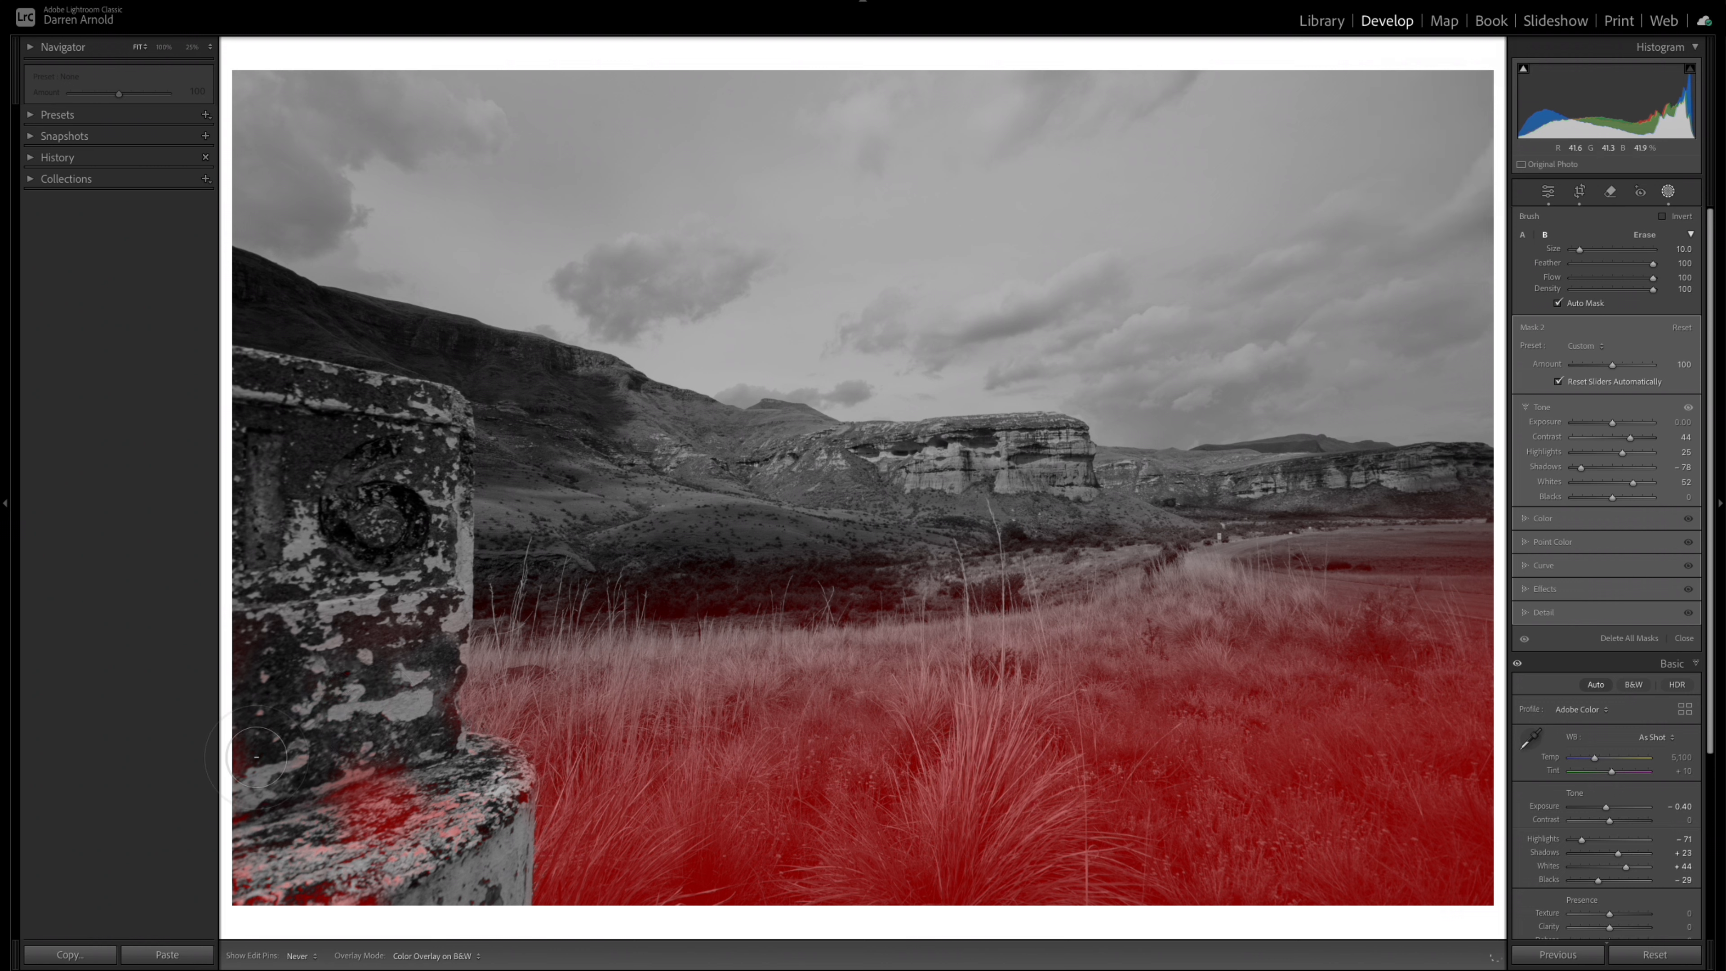
mouse_move(256, 757)
left_mouse_down()
mouse_move(215, 904)
mouse_move(352, 882)
mouse_move(419, 834)
mouse_move(446, 843)
mouse_move(333, 834)
mouse_move(339, 796)
mouse_move(377, 766)
mouse_move(506, 792)
left_mouse_up()
key("h")
left_click(1367, 224)
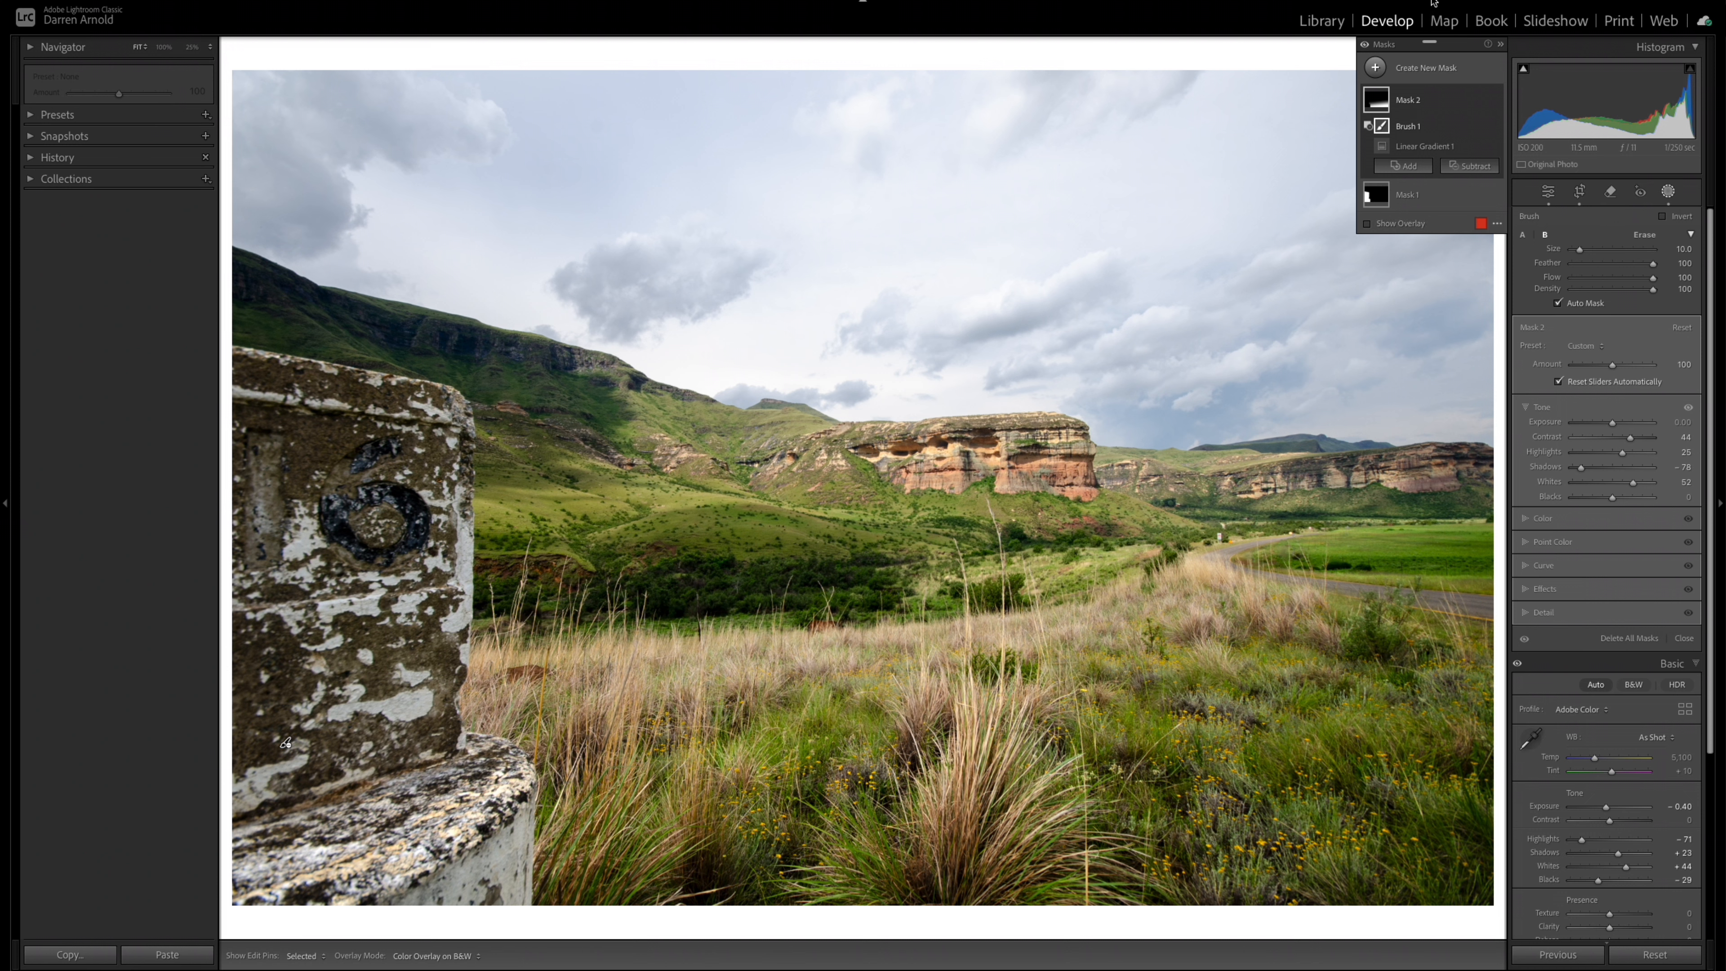
Add a radial gradient mask over the green hillside behind the stone marker and tilt it along the slope.
key("shift+m")
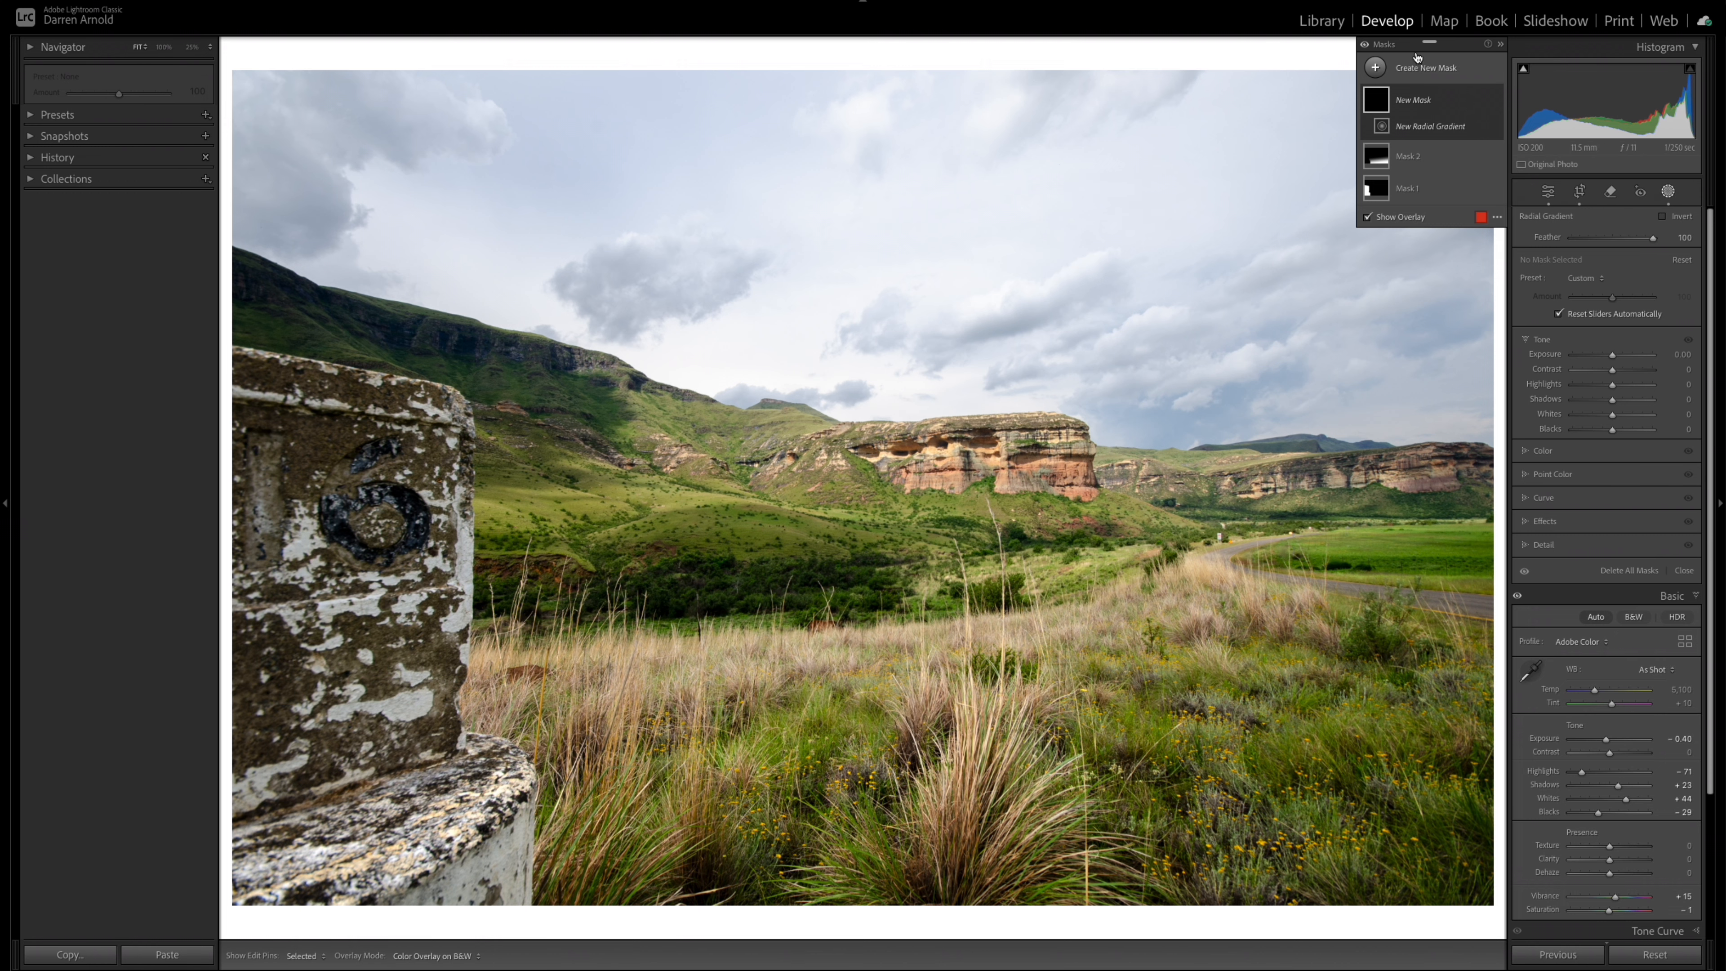
left_click_drag(634, 475, 845, 568)
left_click_drag(632, 582, 701, 582)
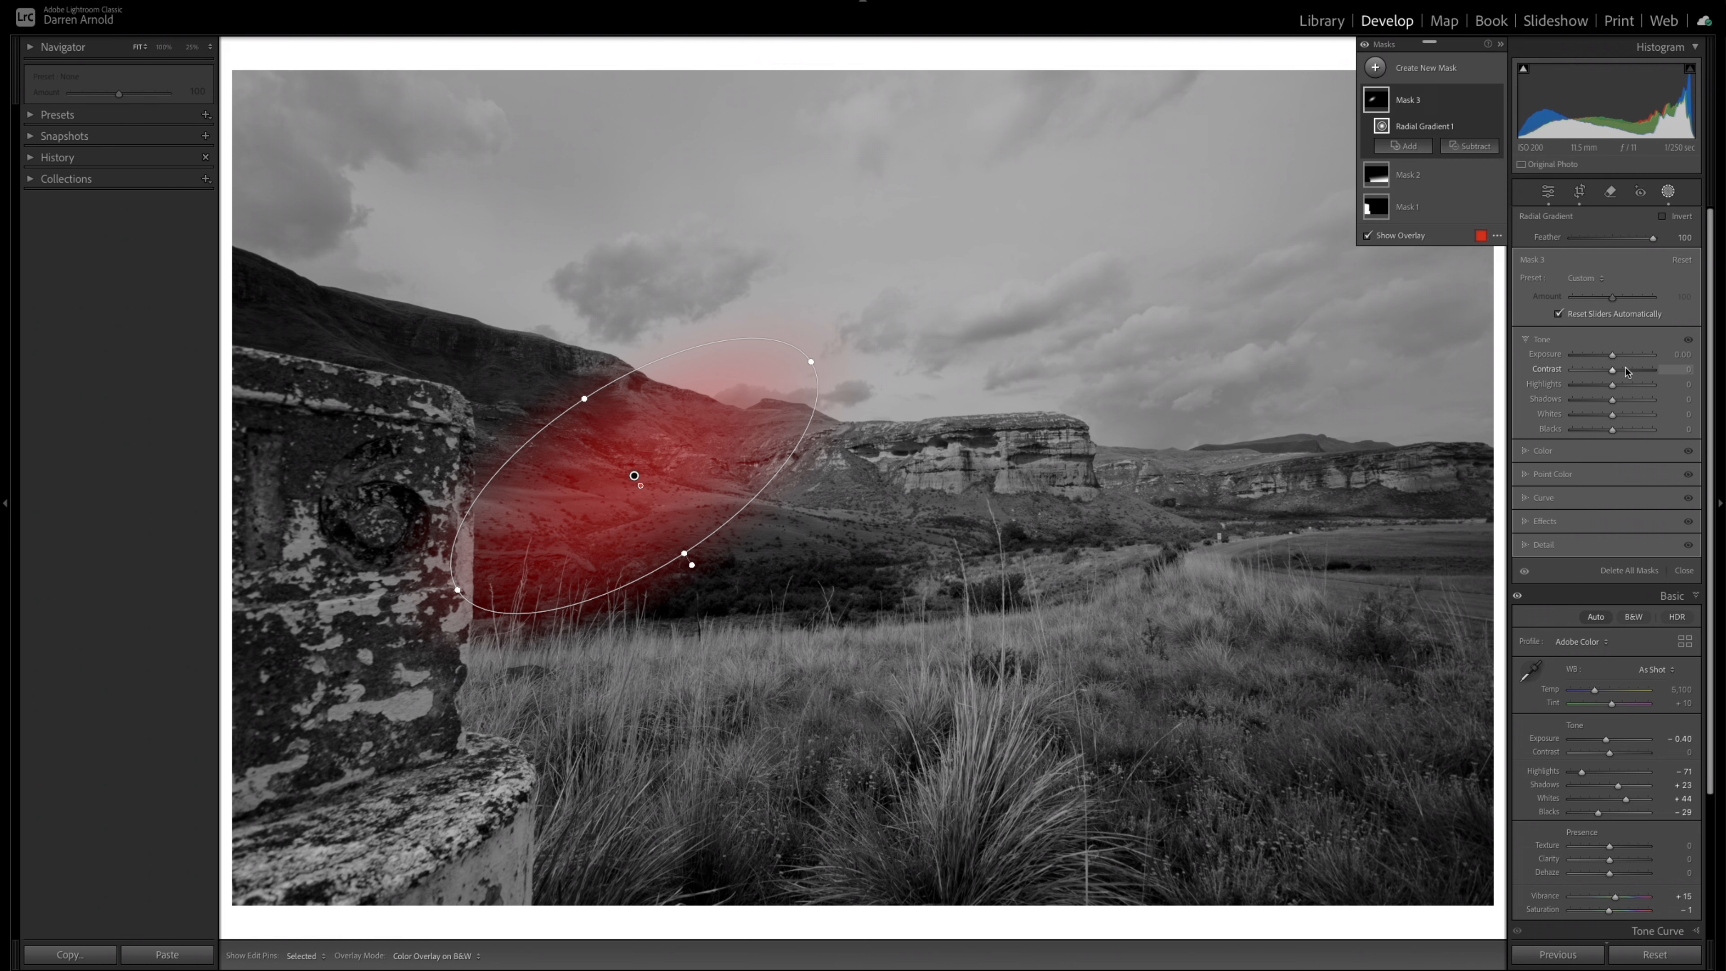
Brighten and warm the hillside in Mask 3 with exposure 0.44, temperature 32 and whites 60.
left_click_drag(1612, 354, 1616, 355)
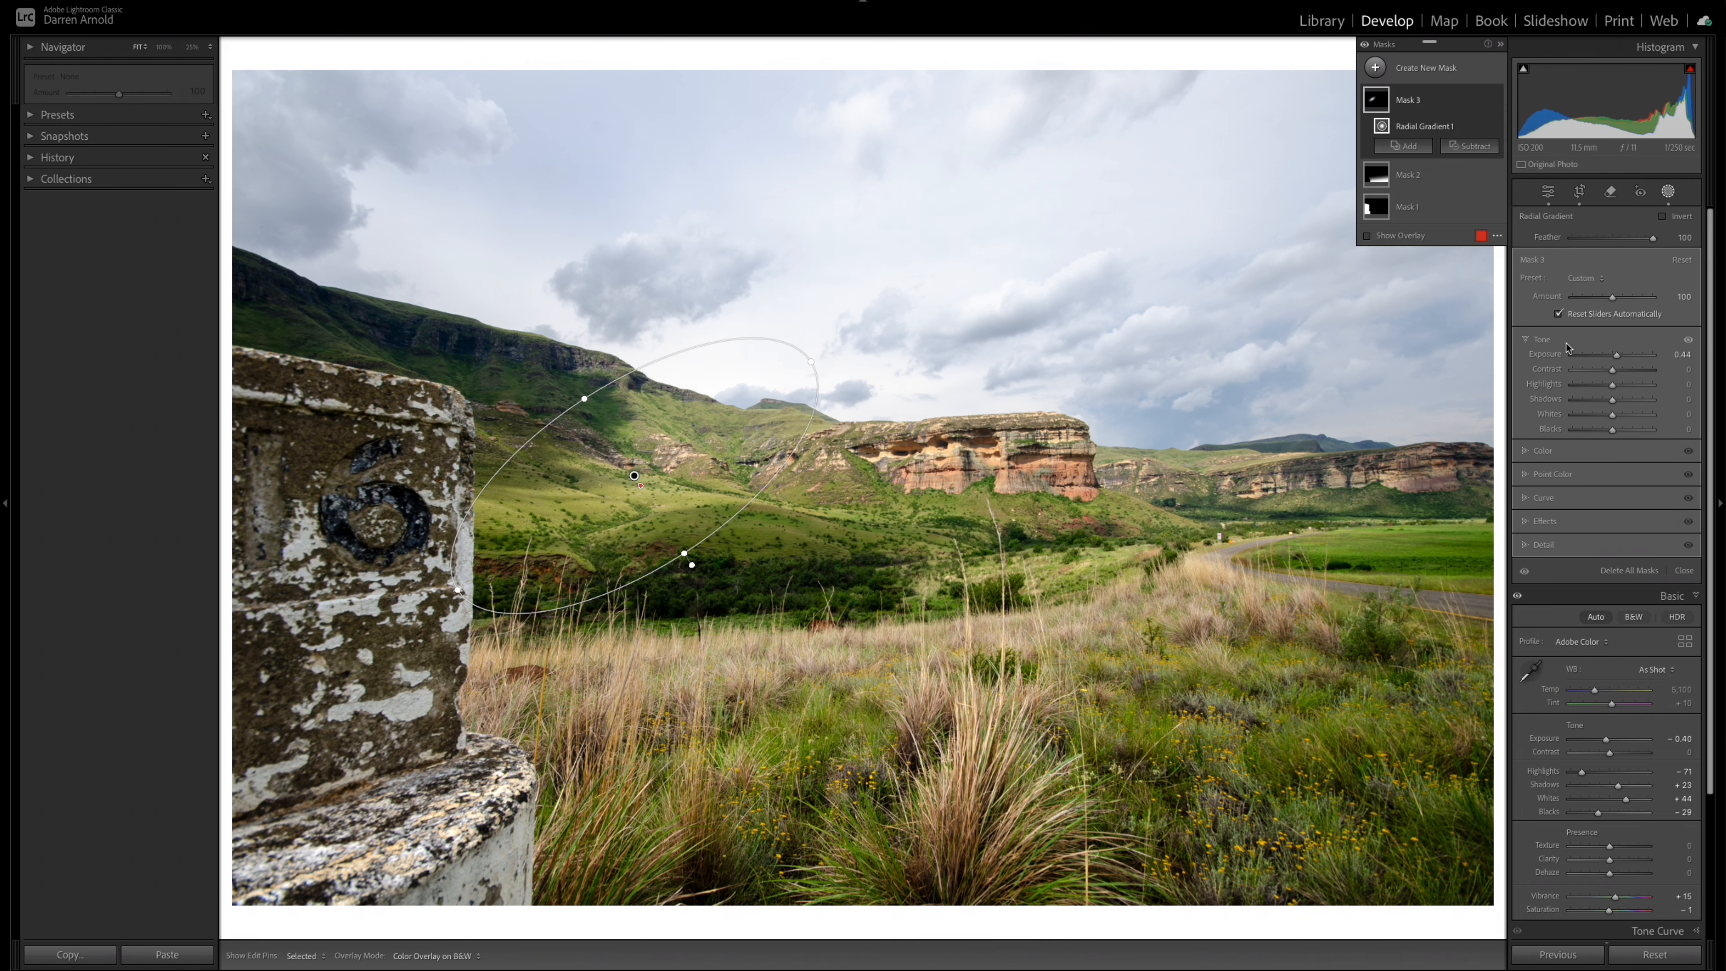
left_click(1533, 455)
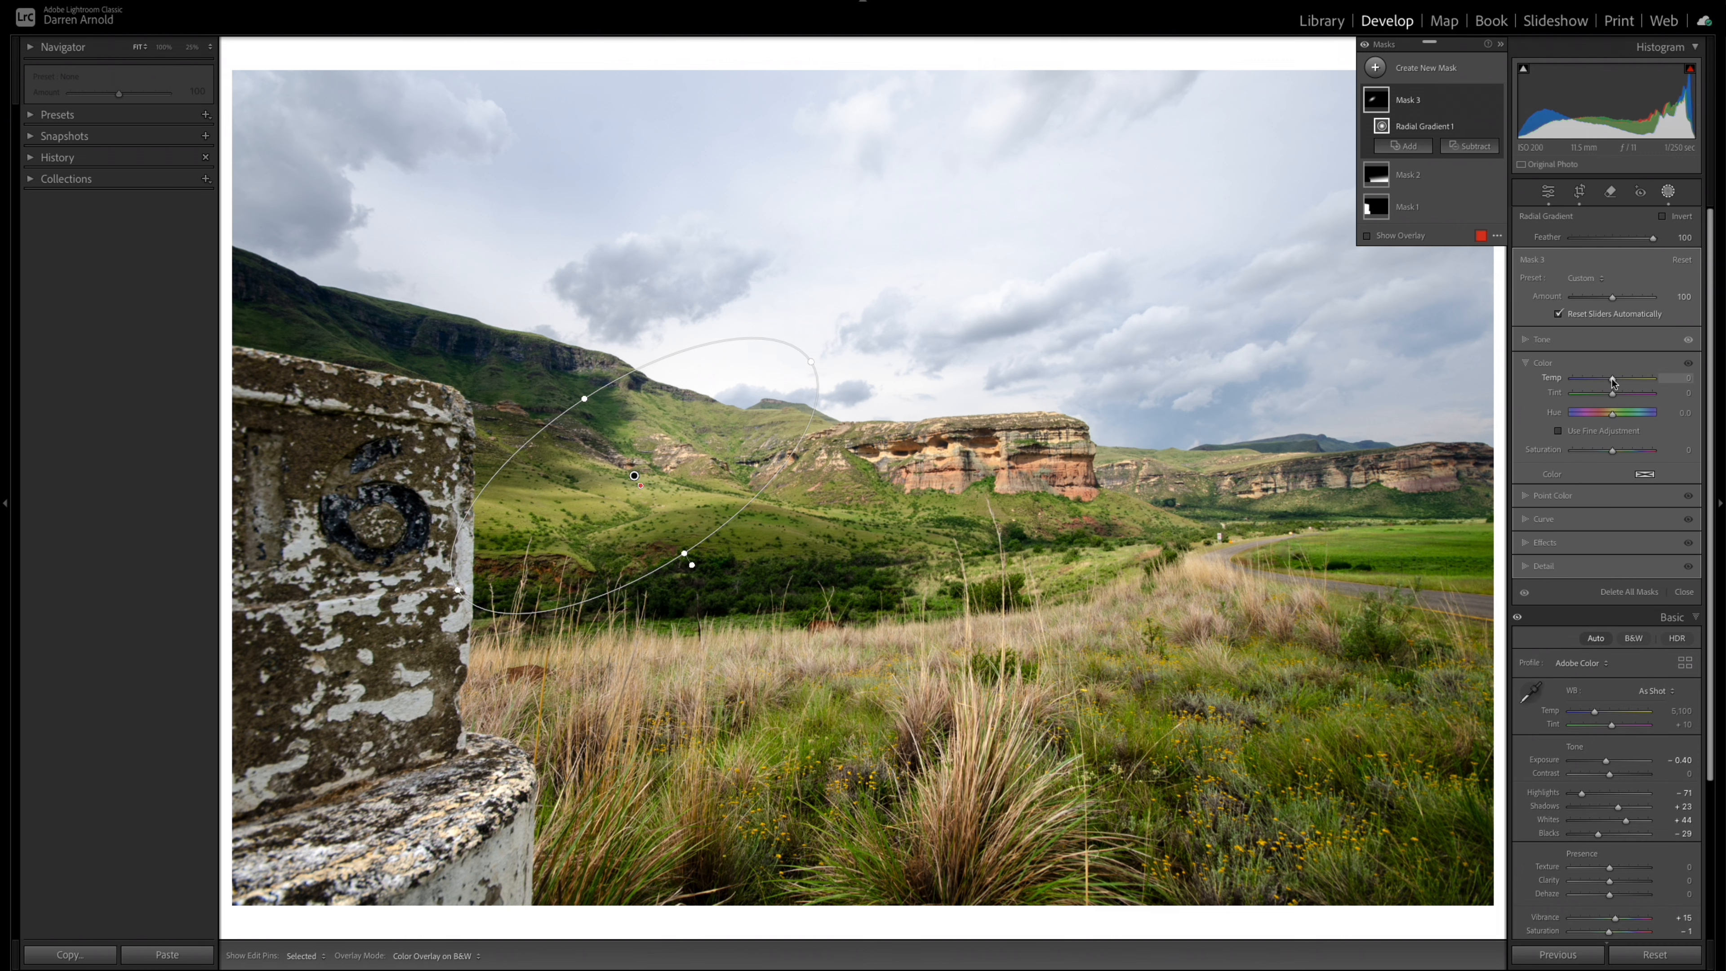
left_click_drag(1612, 382, 1624, 382)
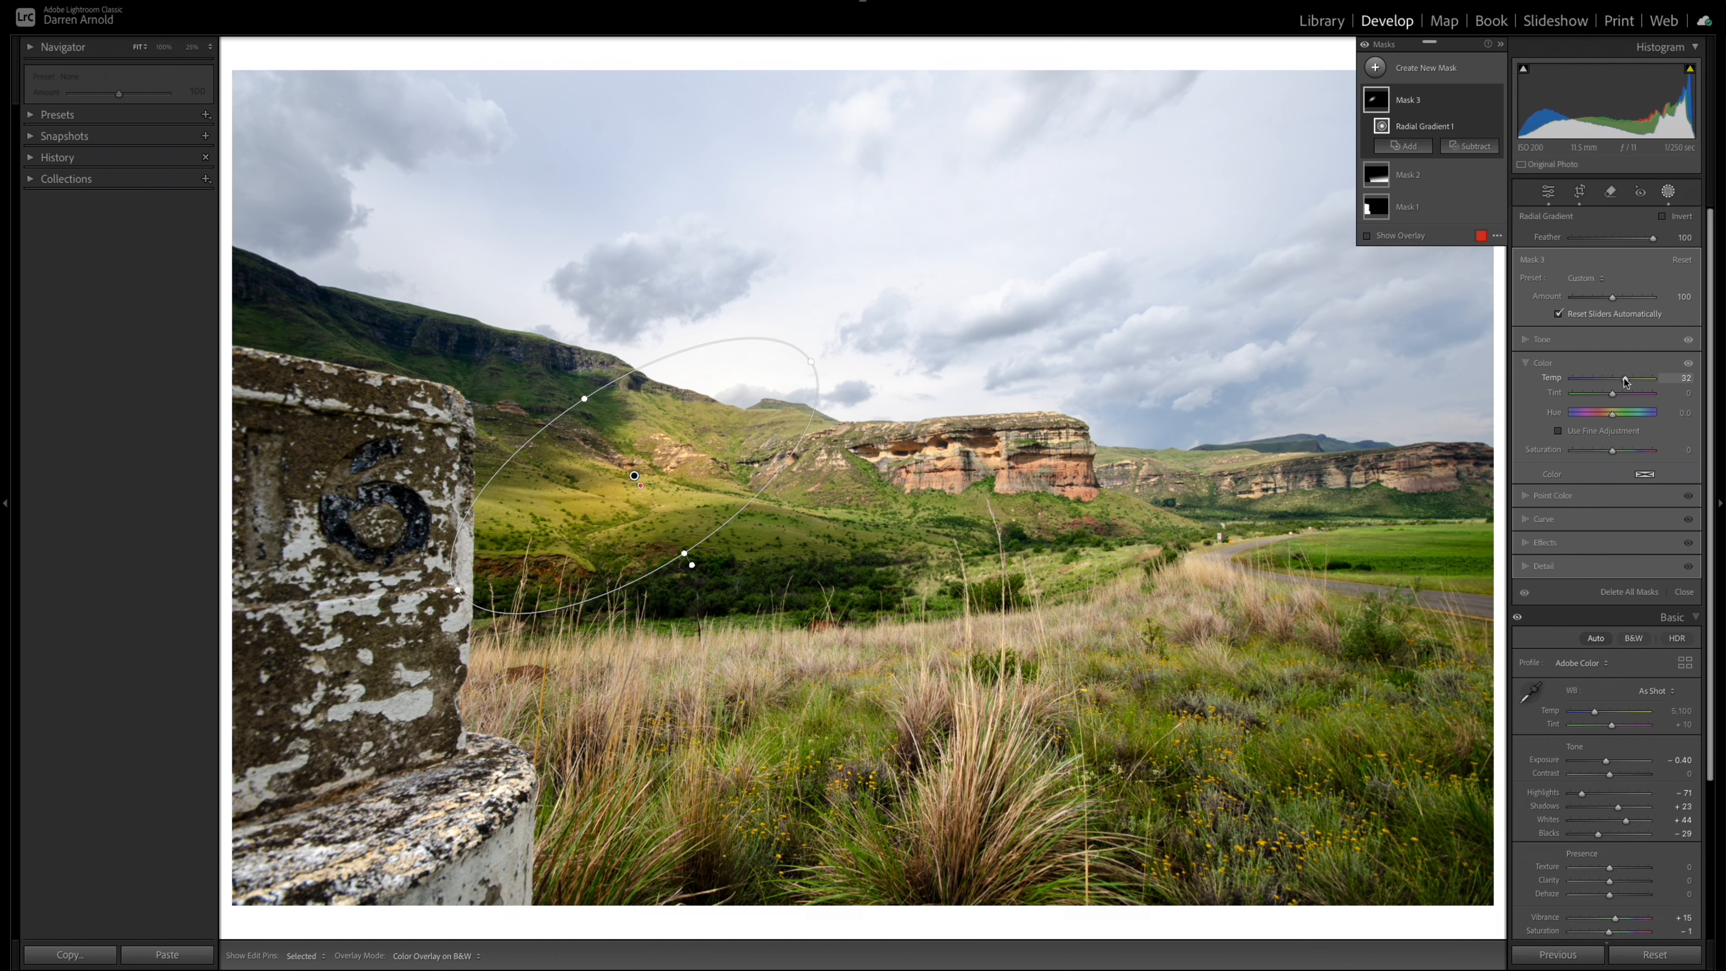
left_click(1527, 342)
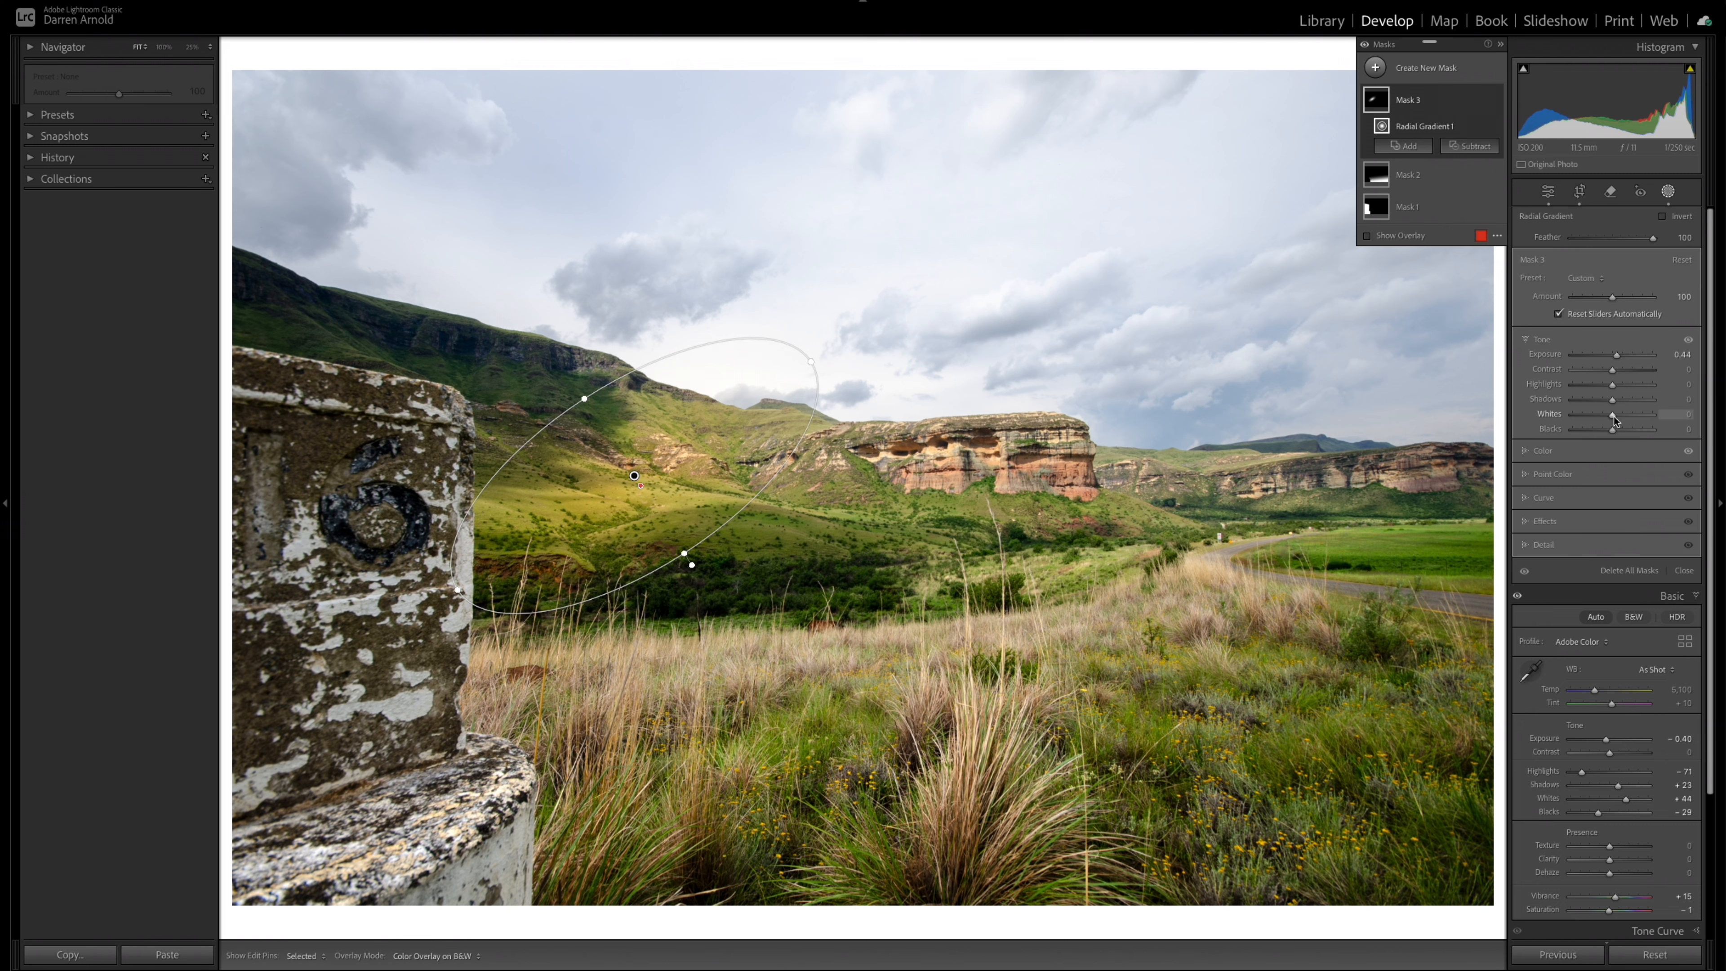
left_click_drag(1613, 416, 1637, 421)
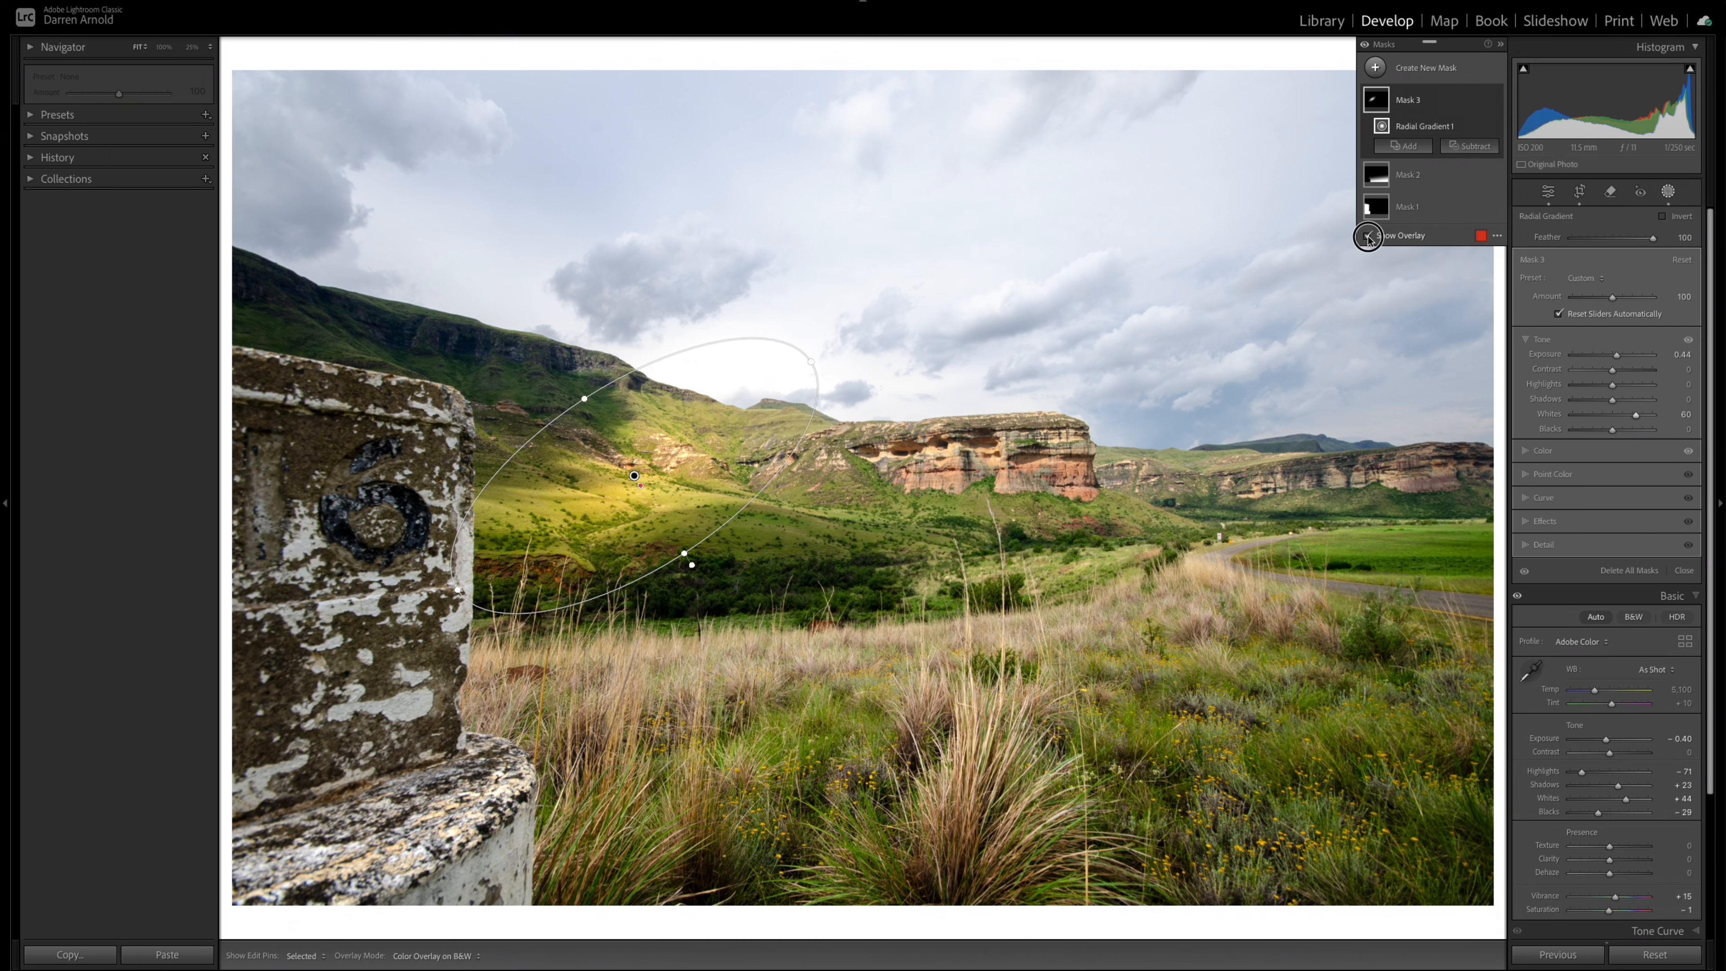
Subtract the sky above the hillside and the stone marker's edge from Mask 3 using a size 10 brush with Auto Mask on.
left_click(1367, 236)
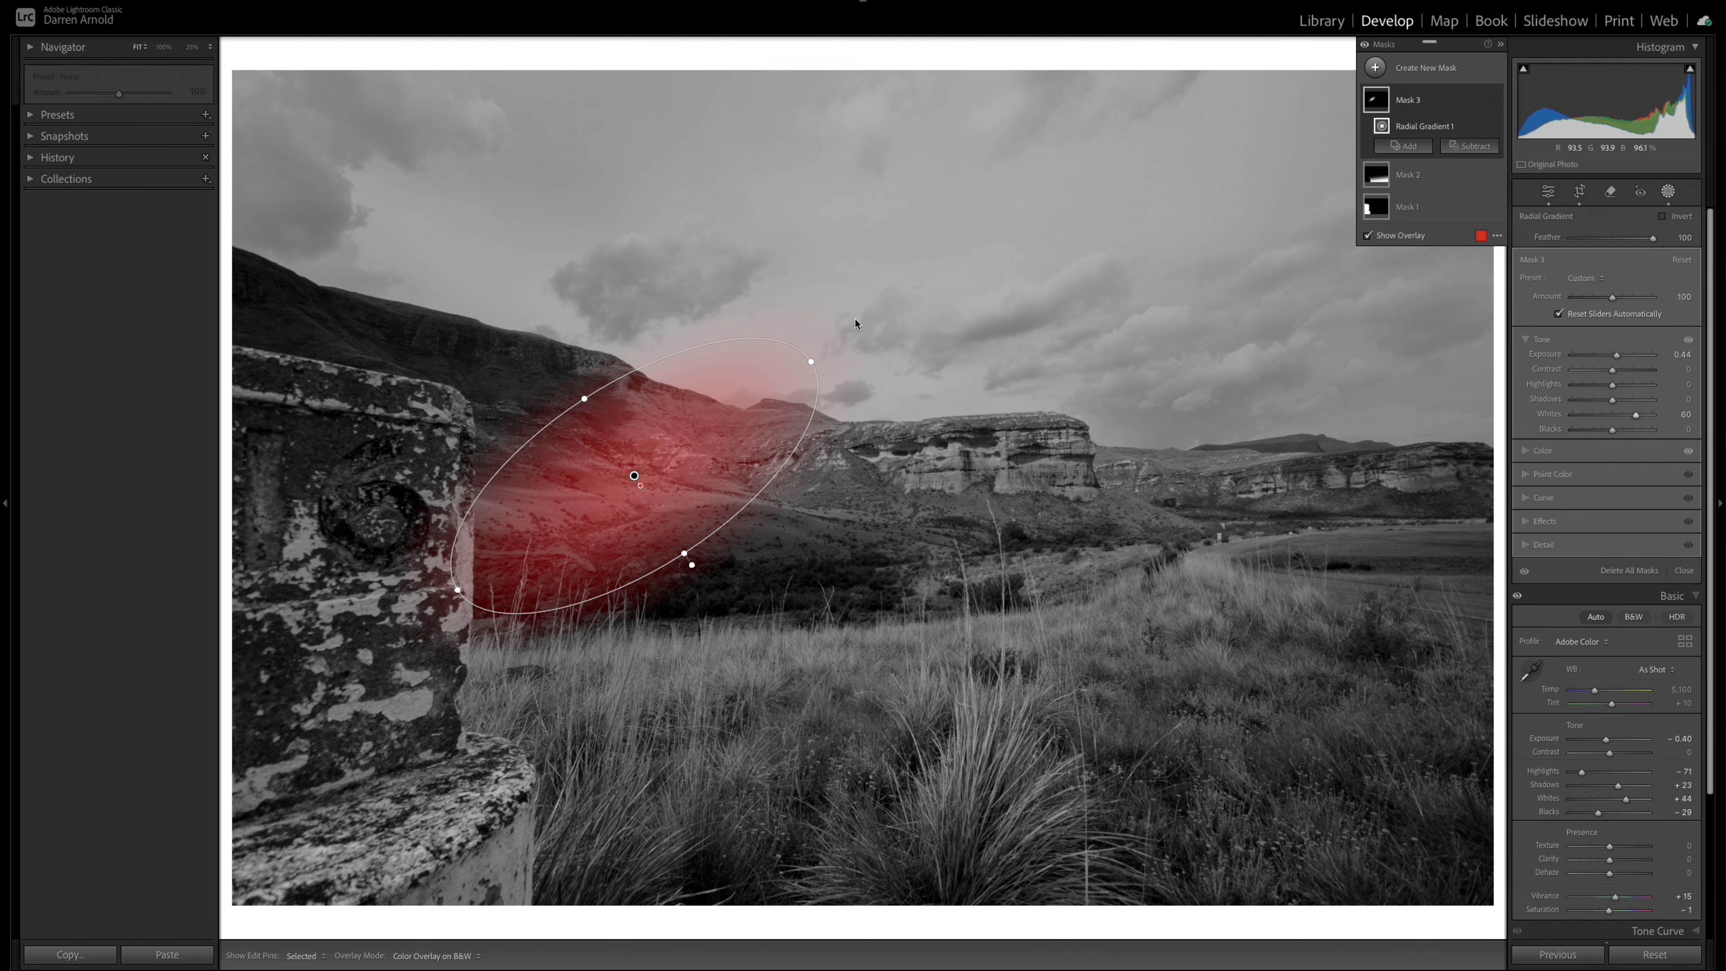
left_click(1474, 146)
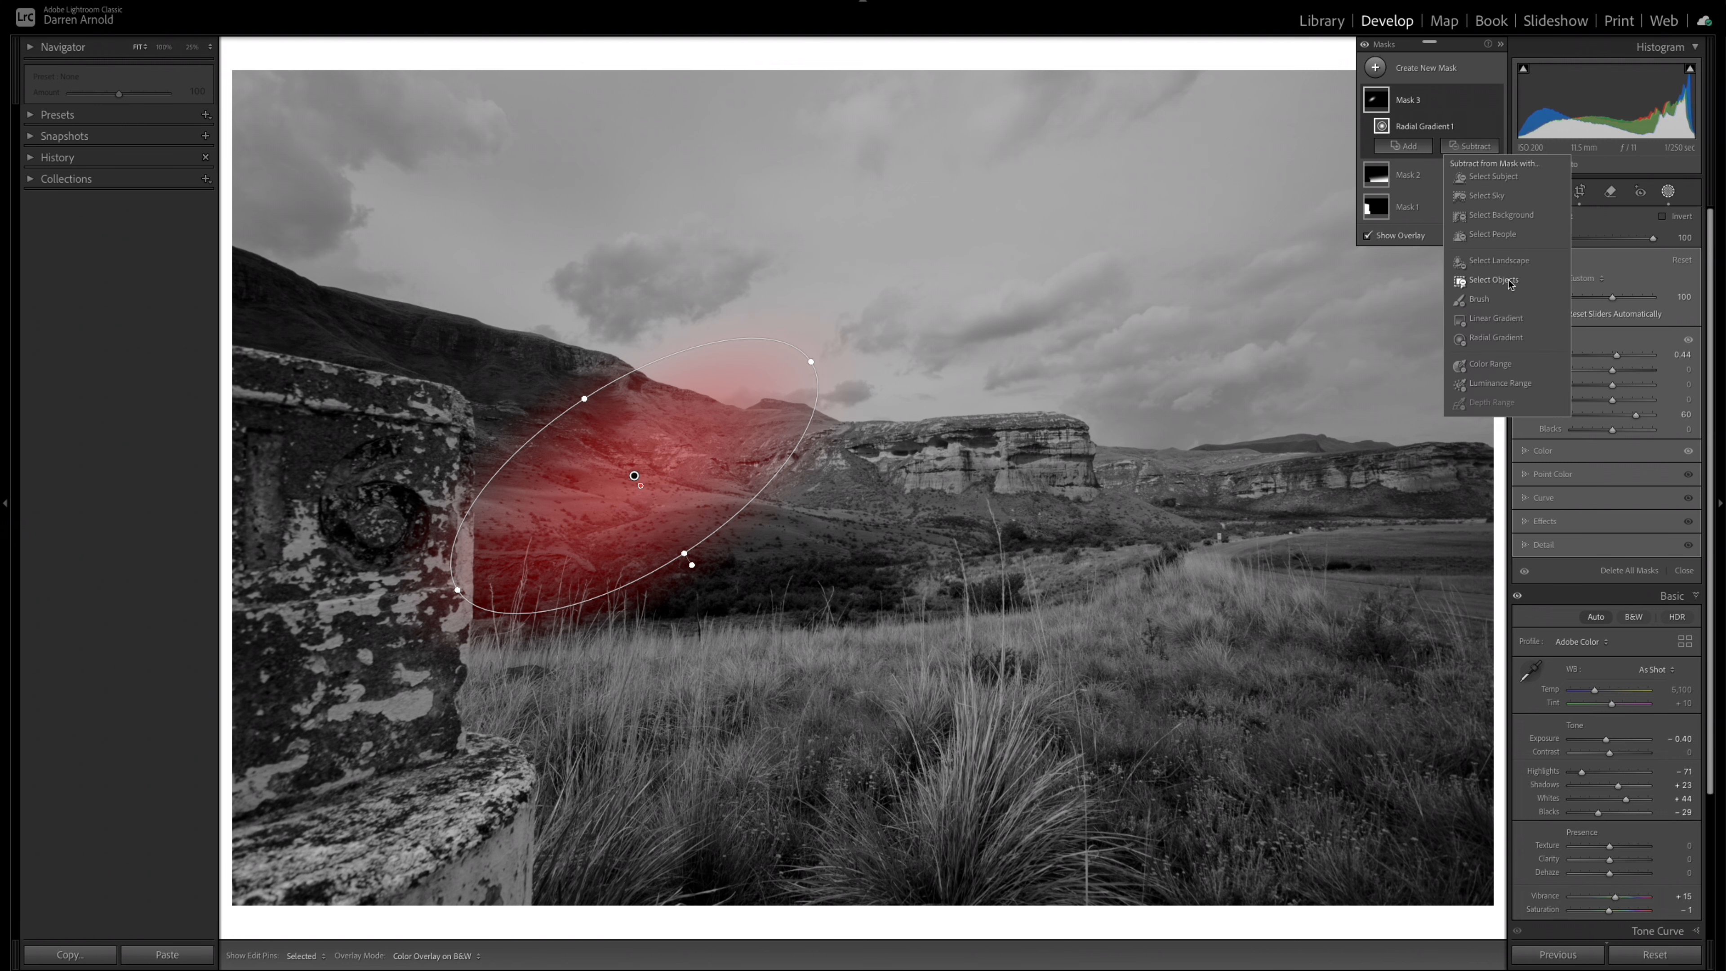
left_click(1480, 301)
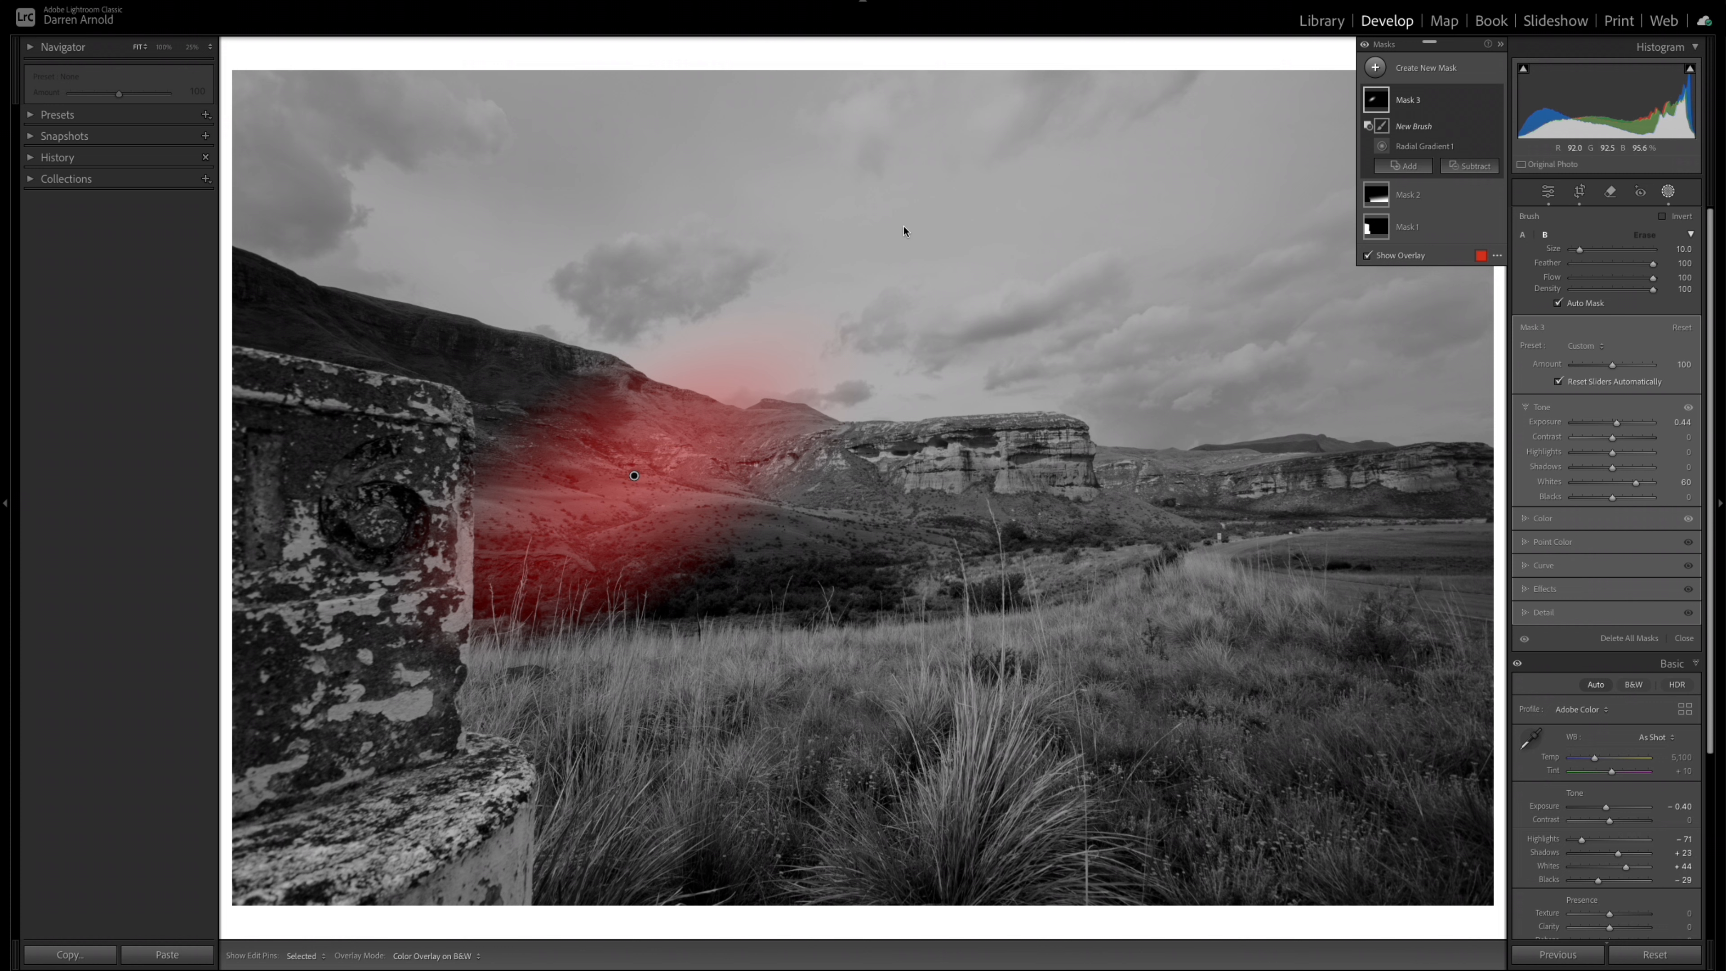
mouse_move(694, 329)
left_mouse_down()
mouse_move(760, 362)
mouse_move(652, 352)
mouse_move(733, 354)
mouse_move(762, 375)
mouse_move(740, 397)
mouse_move(753, 371)
mouse_move(819, 374)
left_mouse_up()
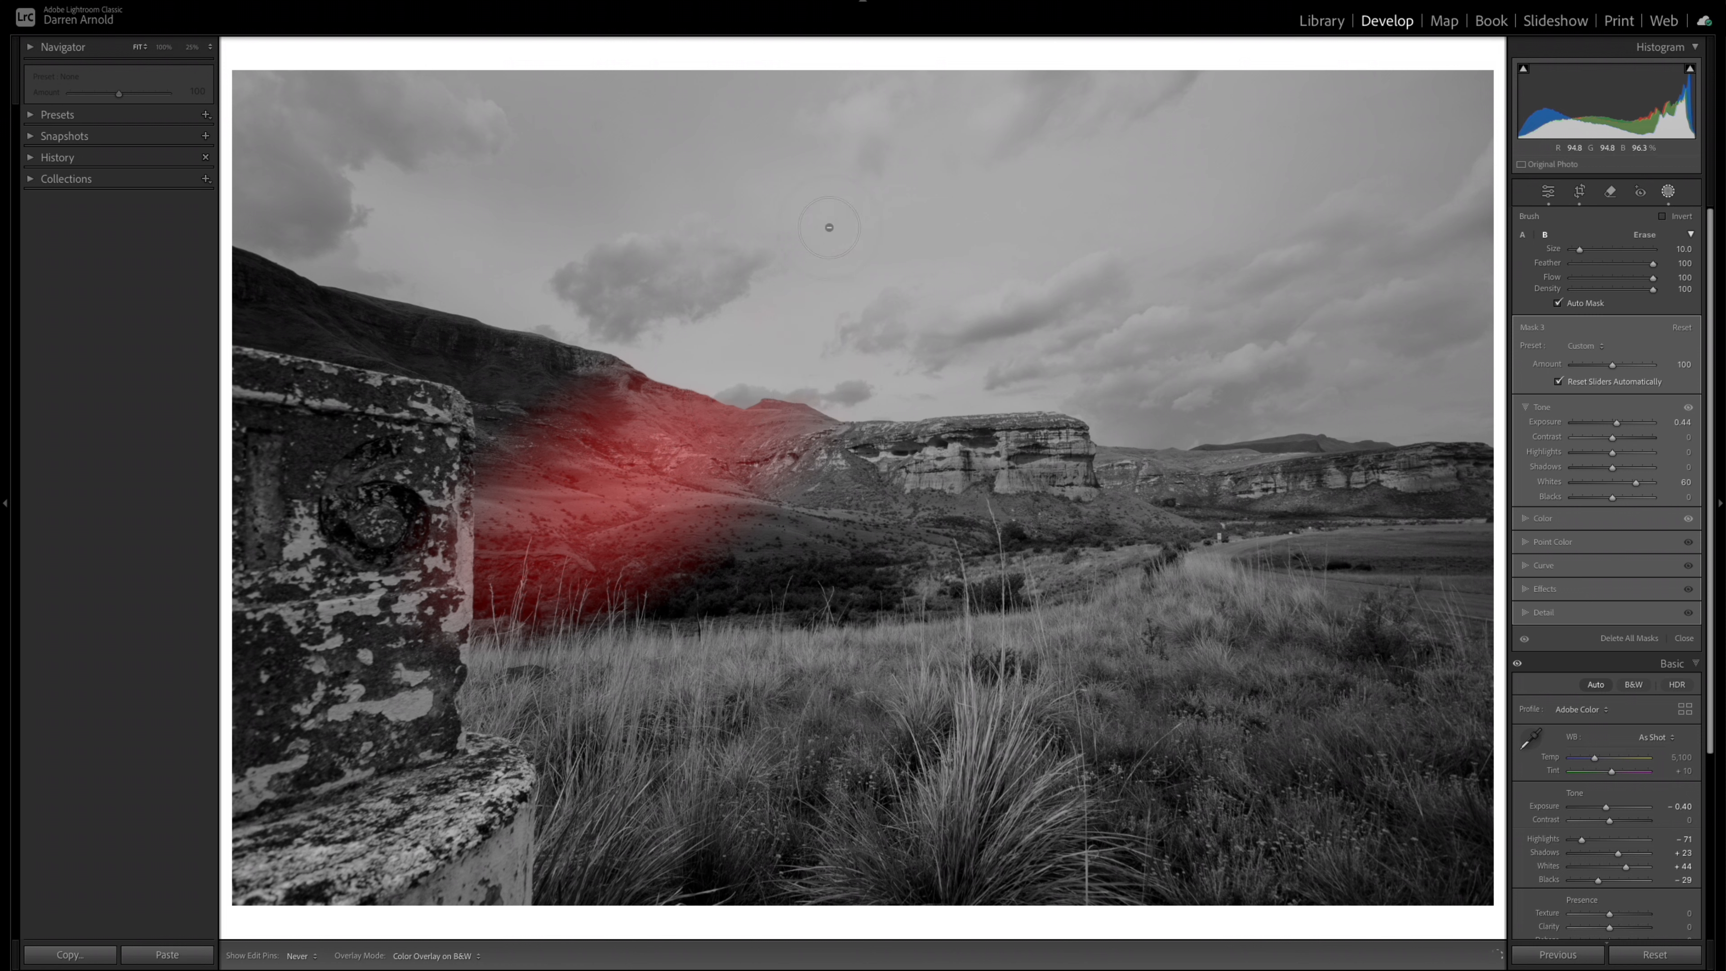
left_click_drag(829, 227, 828, 237)
mouse_move(414, 497)
left_mouse_down()
mouse_move(432, 592)
mouse_move(444, 500)
mouse_move(456, 615)
left_mouse_up()
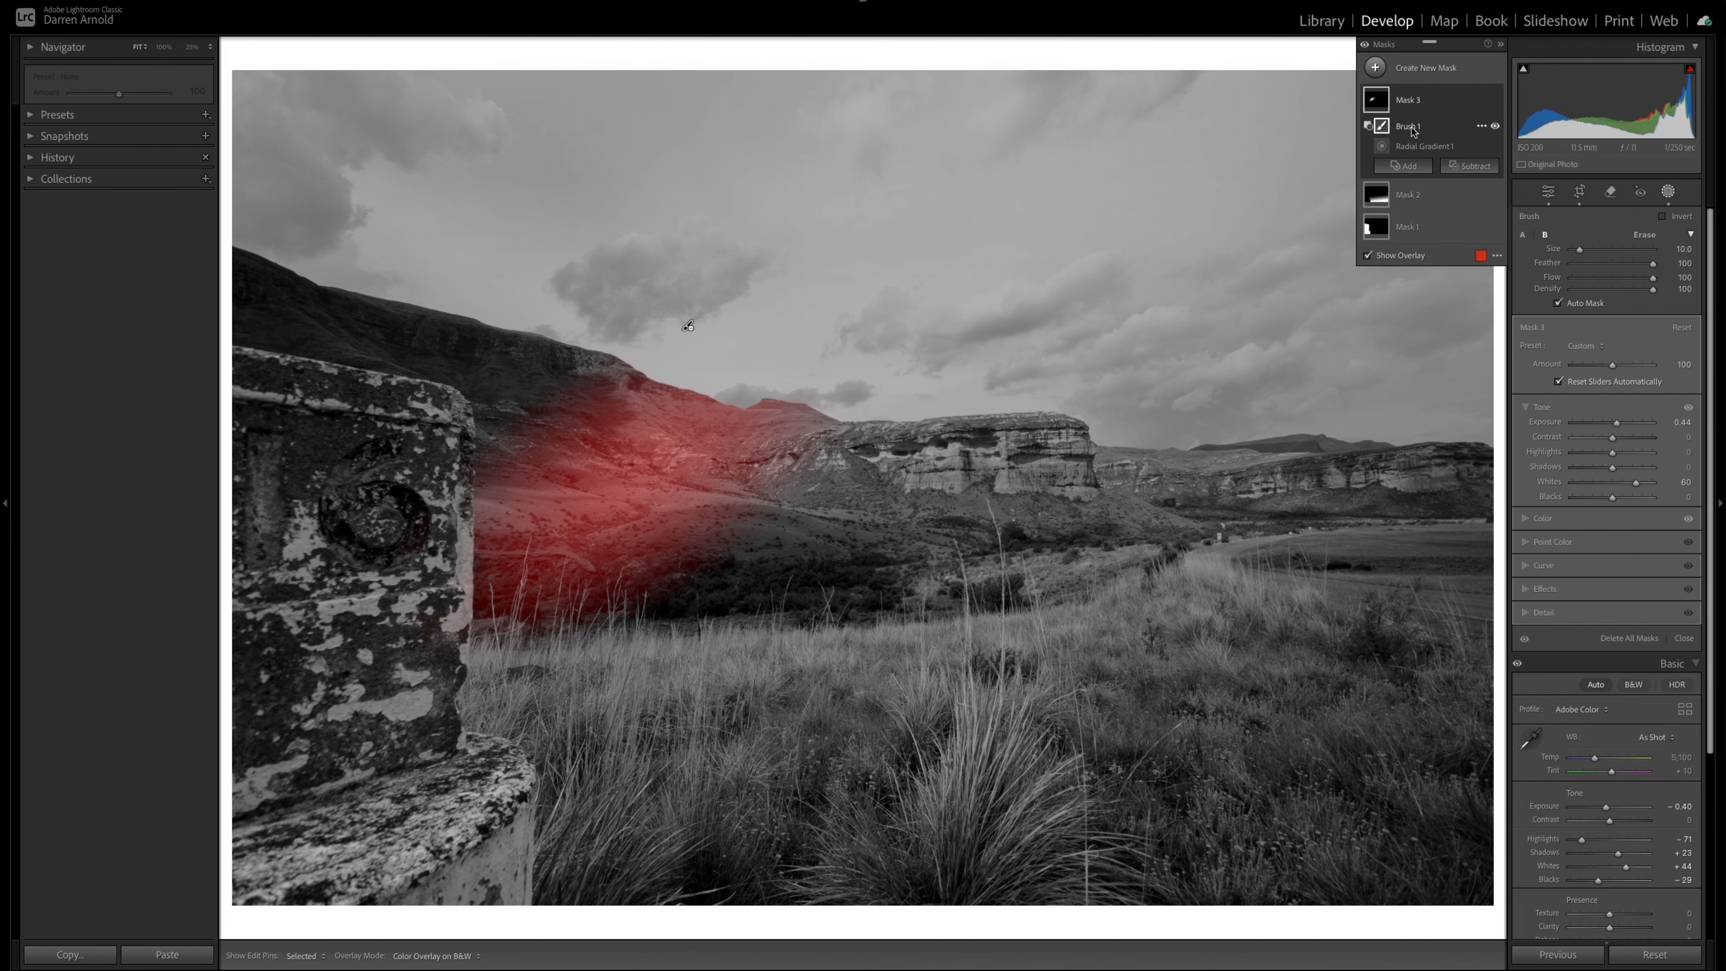
Turn off the mask overlay and compare the hillside with Mask 3 hidden and shown.
left_click(1367, 255)
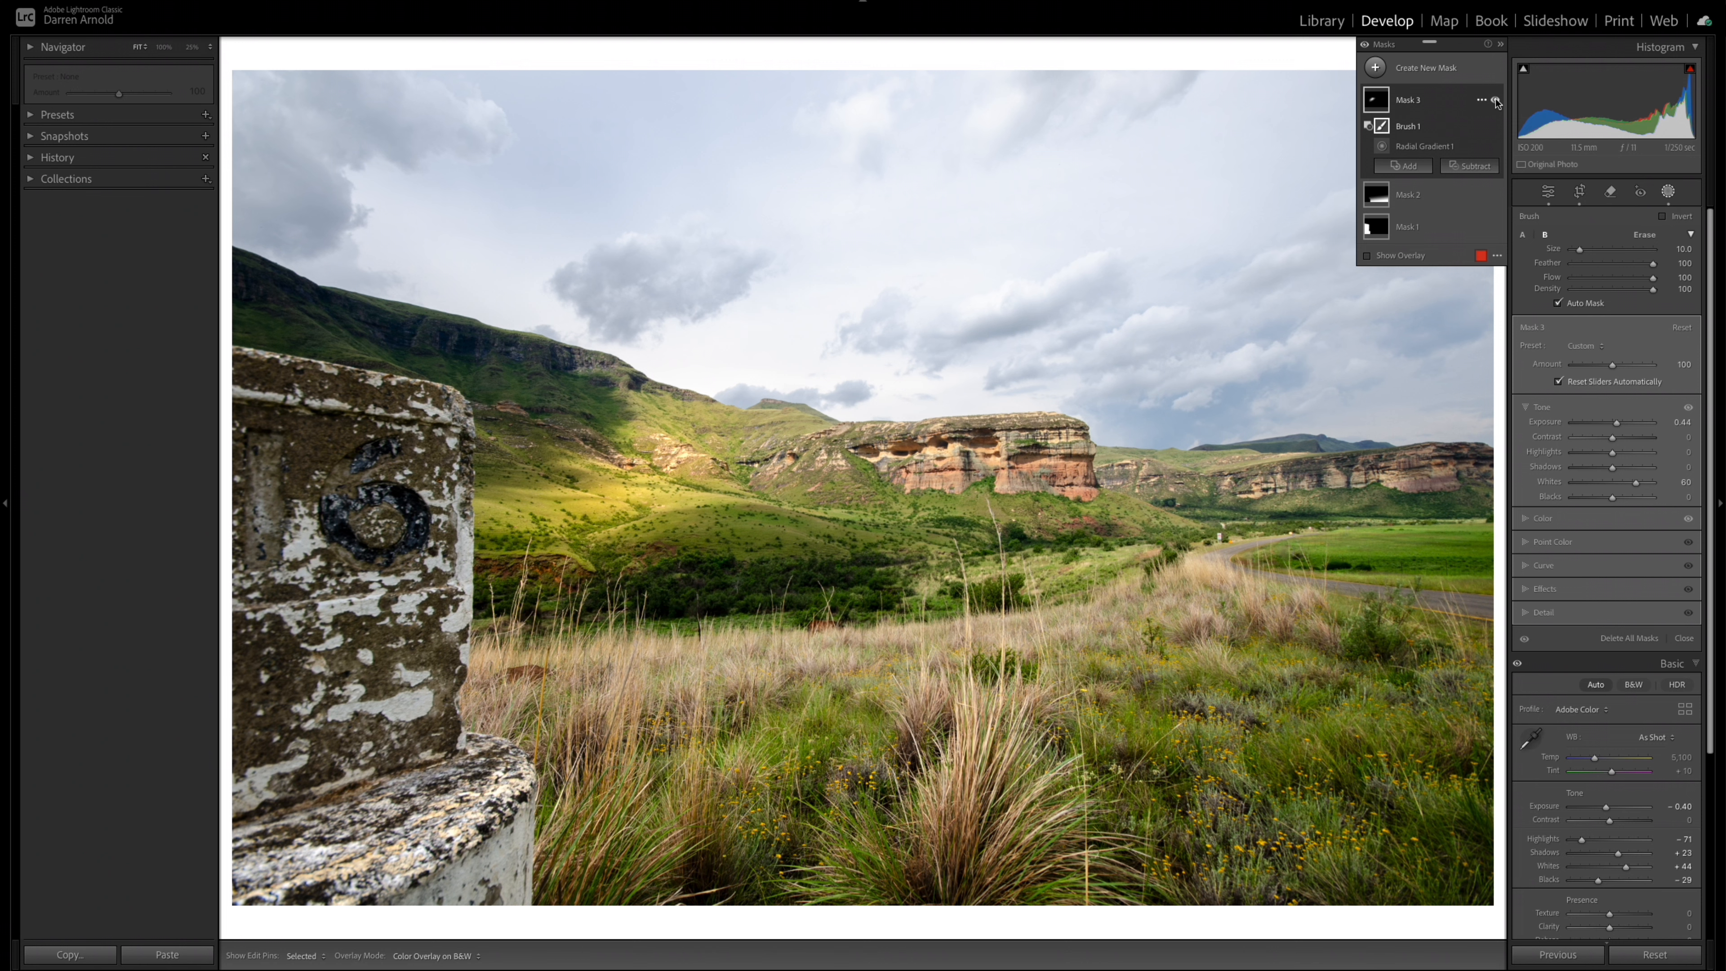
left_click(1496, 101)
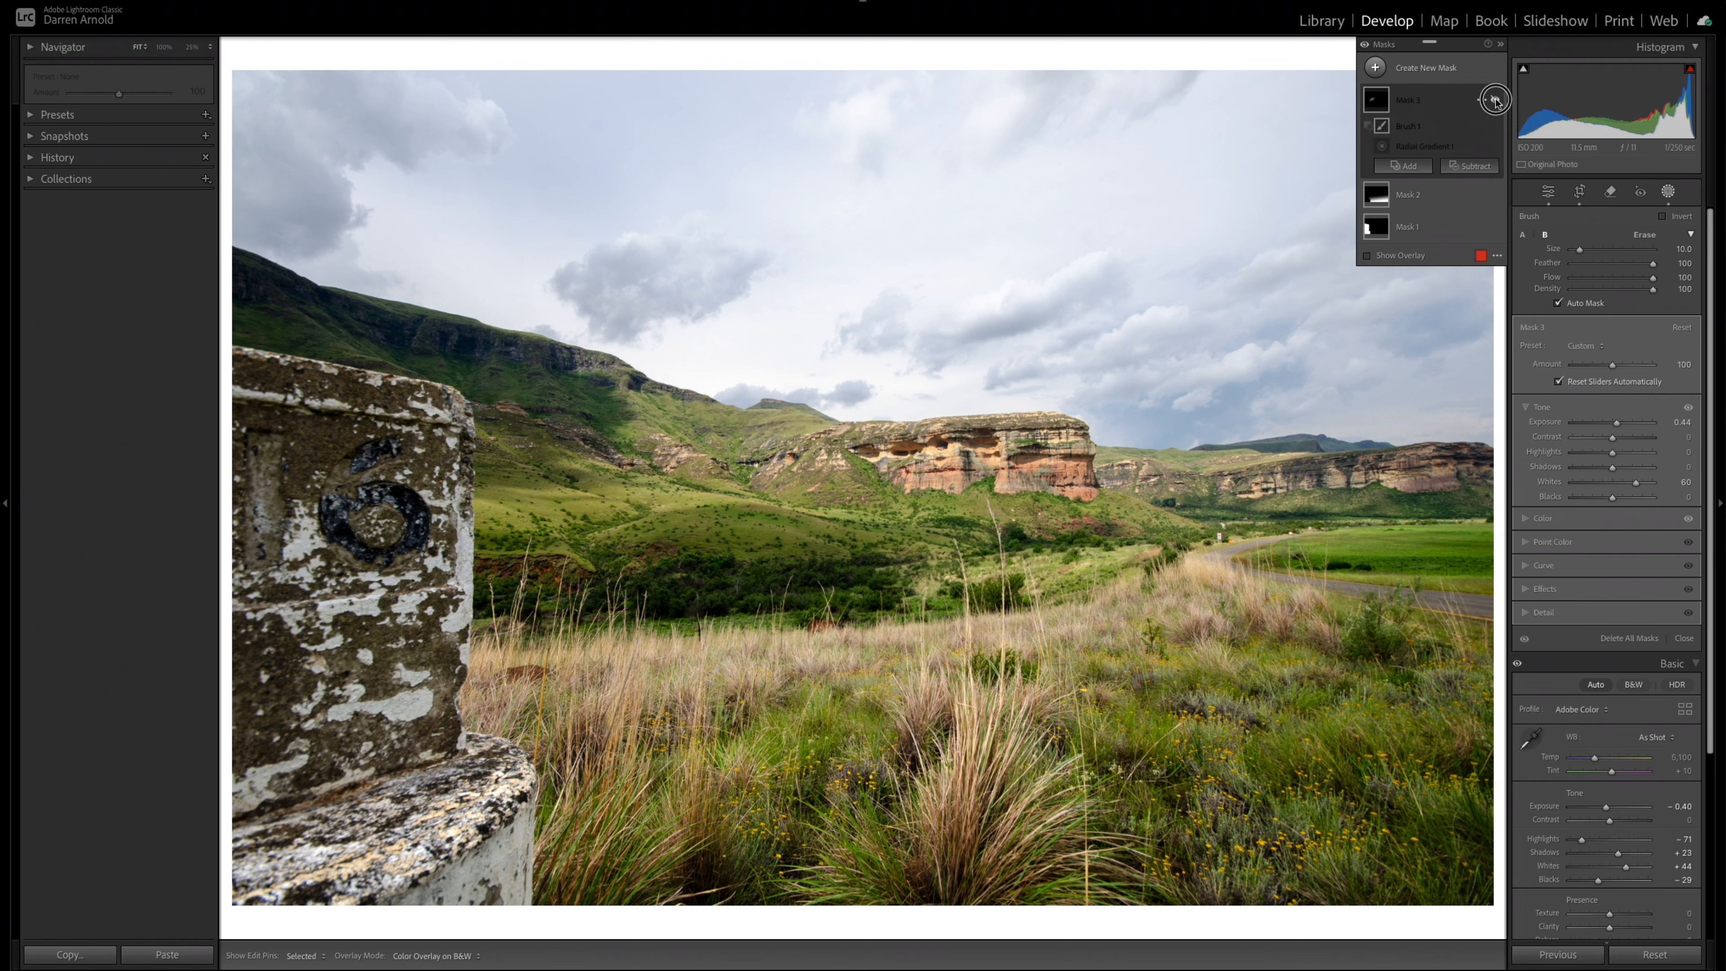
left_click(1495, 101)
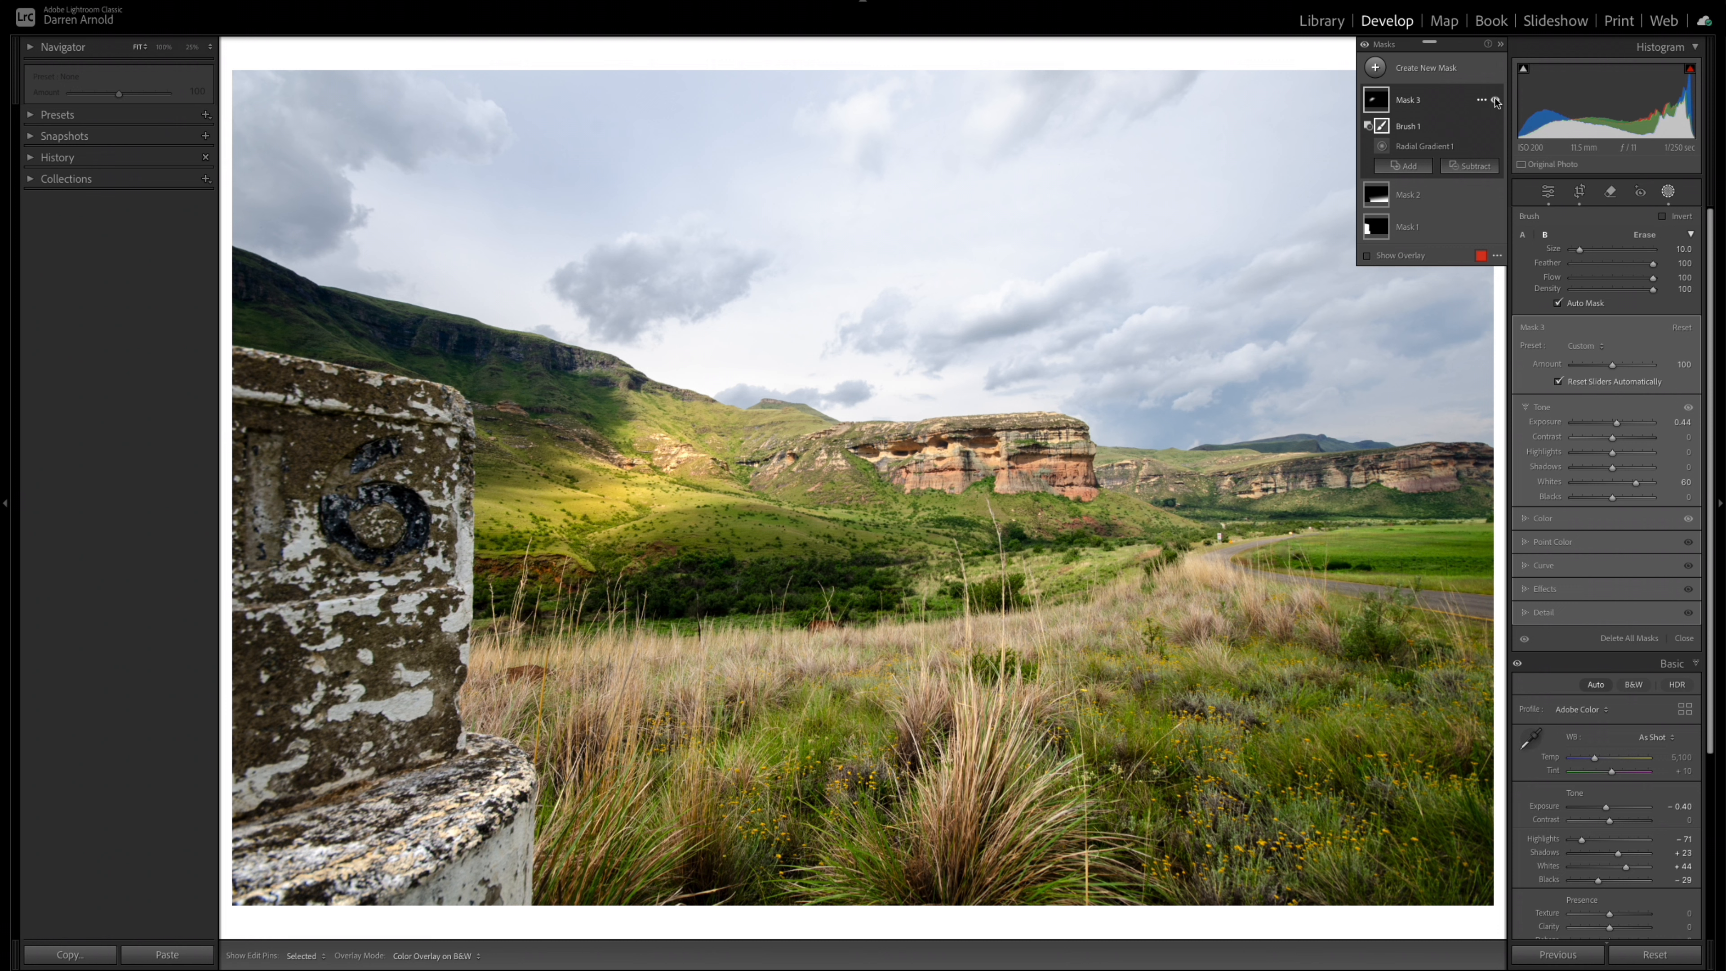
Add the sandstone cliff face to Mask 3 using a size 7 brush with flow 51 and Auto Mask on.
left_click(1403, 165)
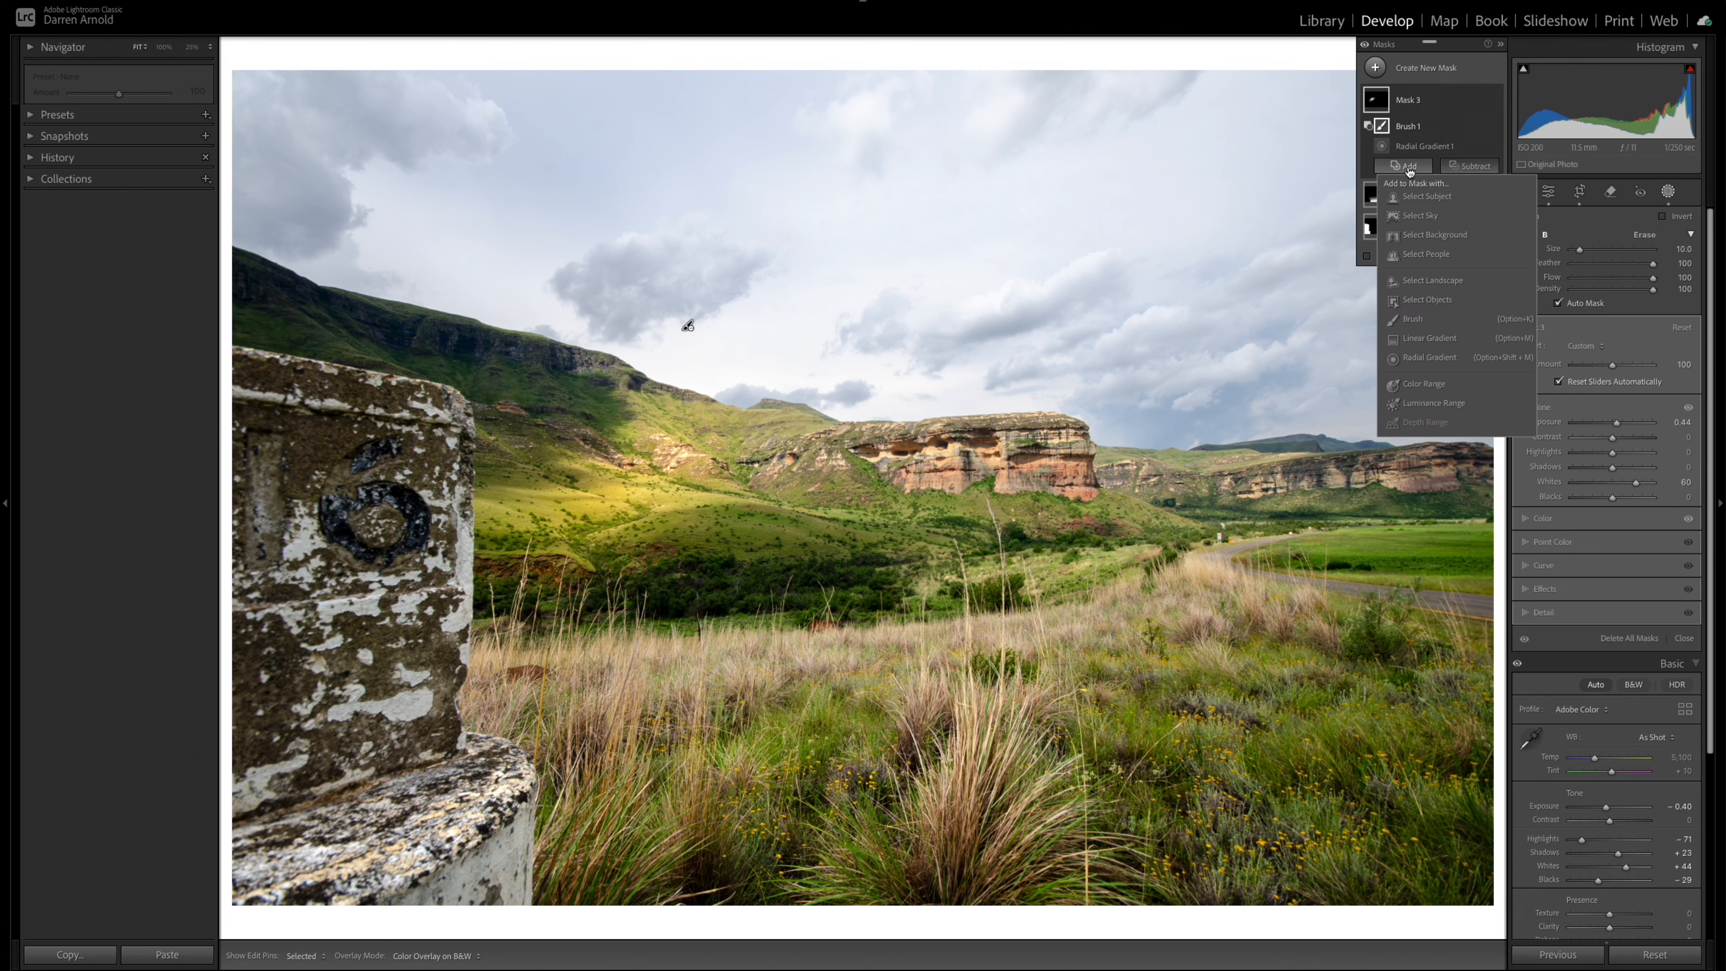
left_click(1413, 318)
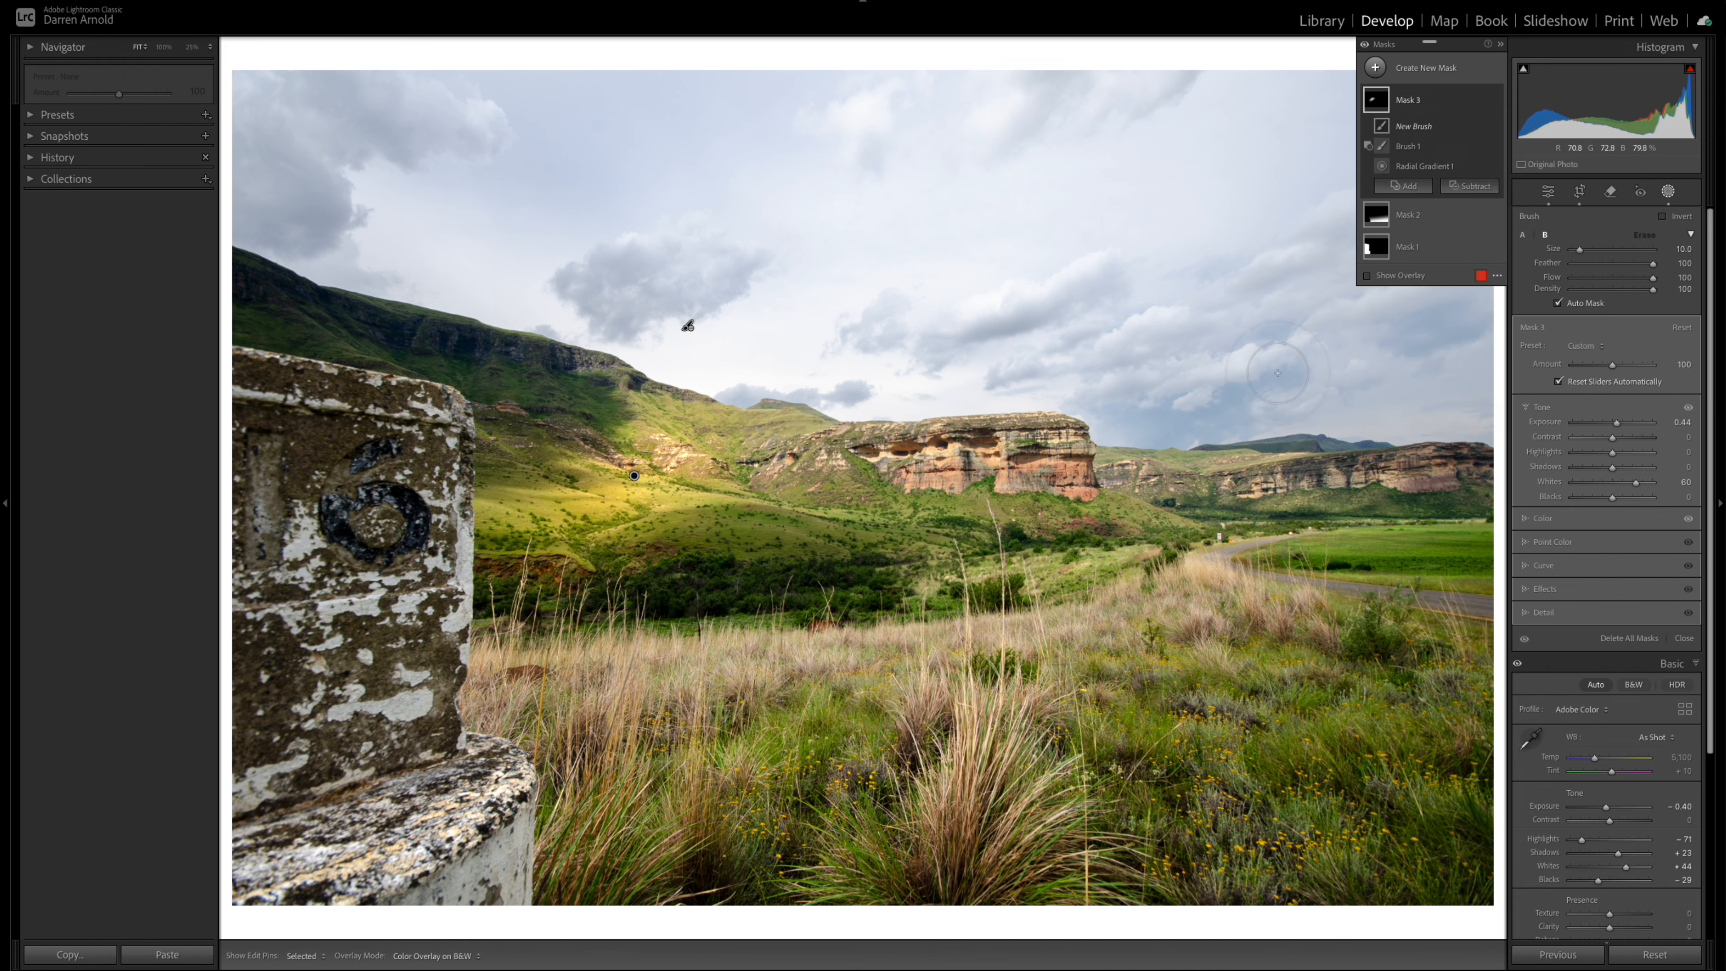
key("bracketleft")
key("bracketleft")
key("bracketleft")
left_click_drag(1652, 277, 1612, 280)
key("h")
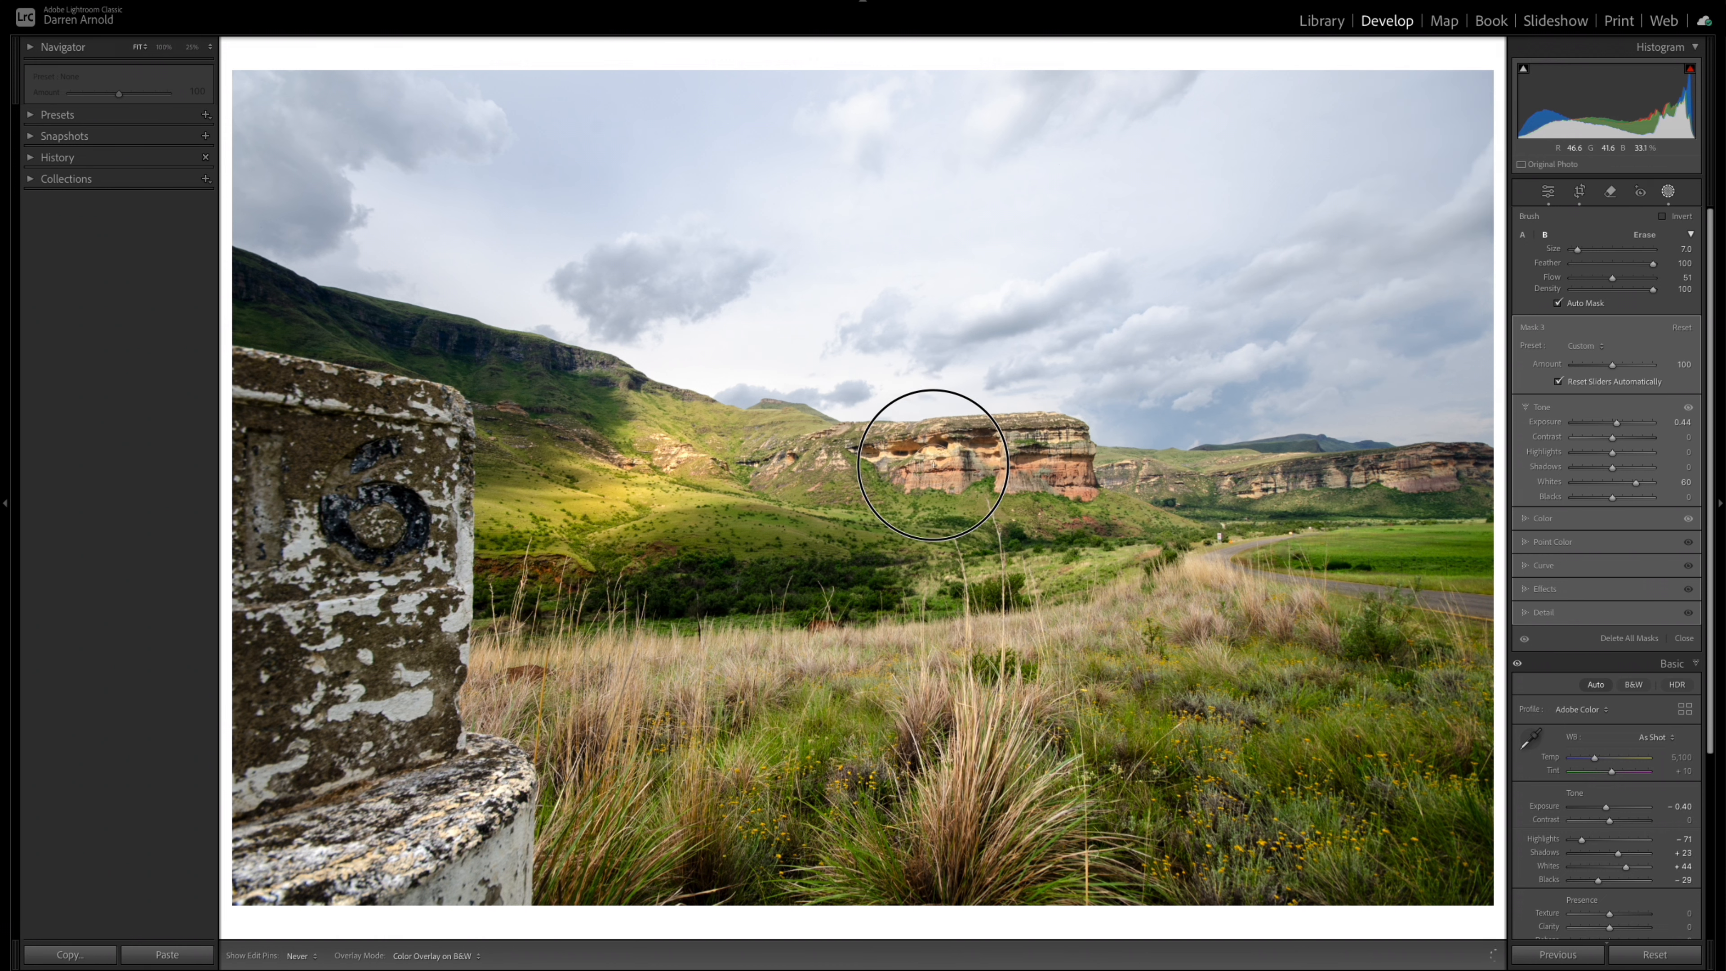
mouse_move(956, 470)
left_mouse_down()
mouse_move(998, 439)
mouse_move(996, 471)
mouse_move(1032, 482)
mouse_move(1033, 464)
mouse_move(1006, 470)
mouse_move(996, 433)
mouse_move(993, 469)
mouse_move(984, 446)
mouse_move(981, 468)
mouse_move(925, 474)
left_mouse_up()
key("h")
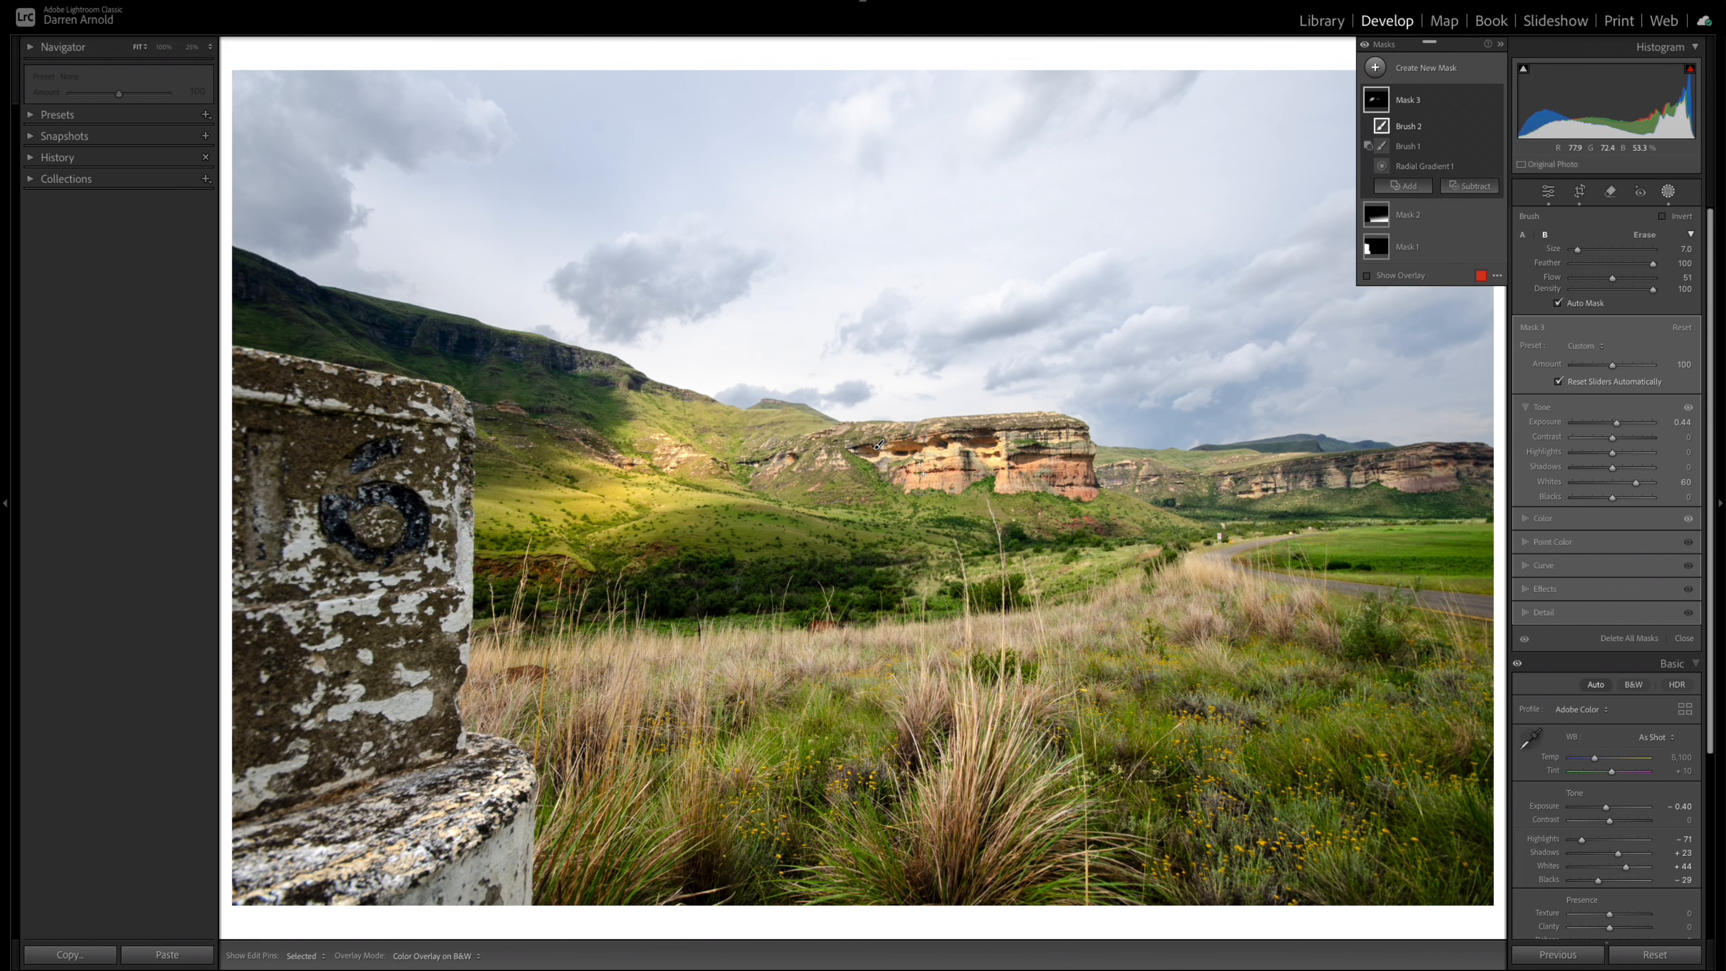
Compare the cliff face with the added brush component of Mask 3 repeatedly hidden and shown.
mouse_move(1417, 152)
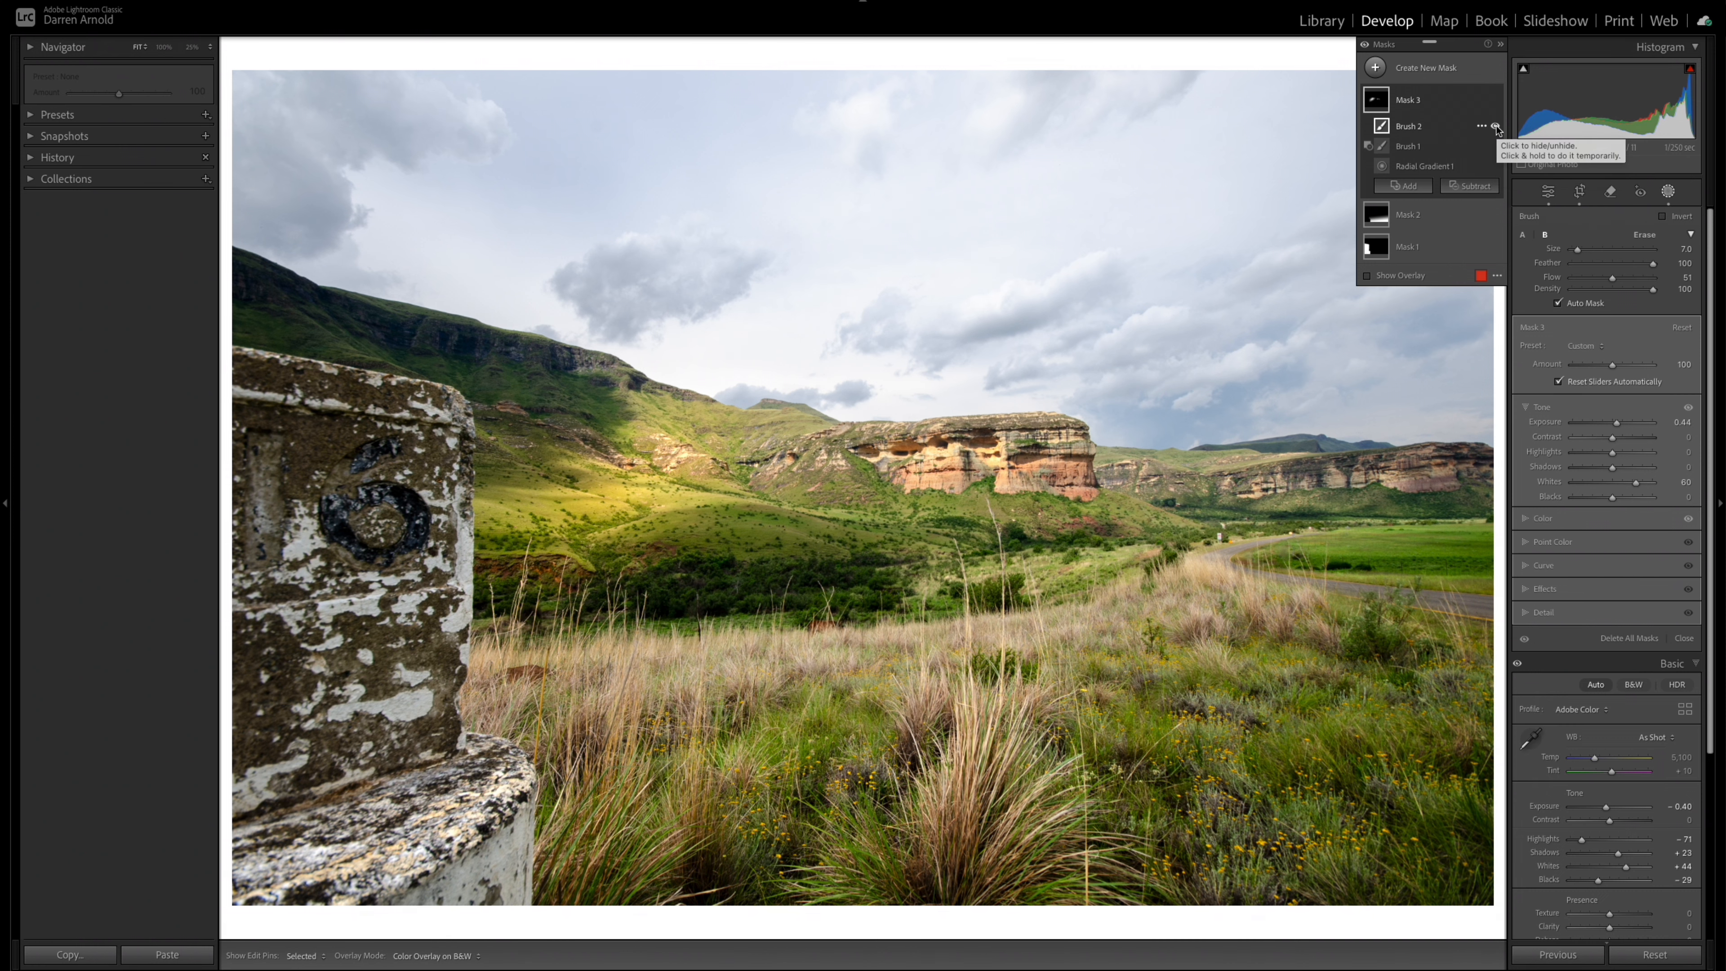
left_click(1496, 126)
left_click(1495, 126)
left_click(1496, 126)
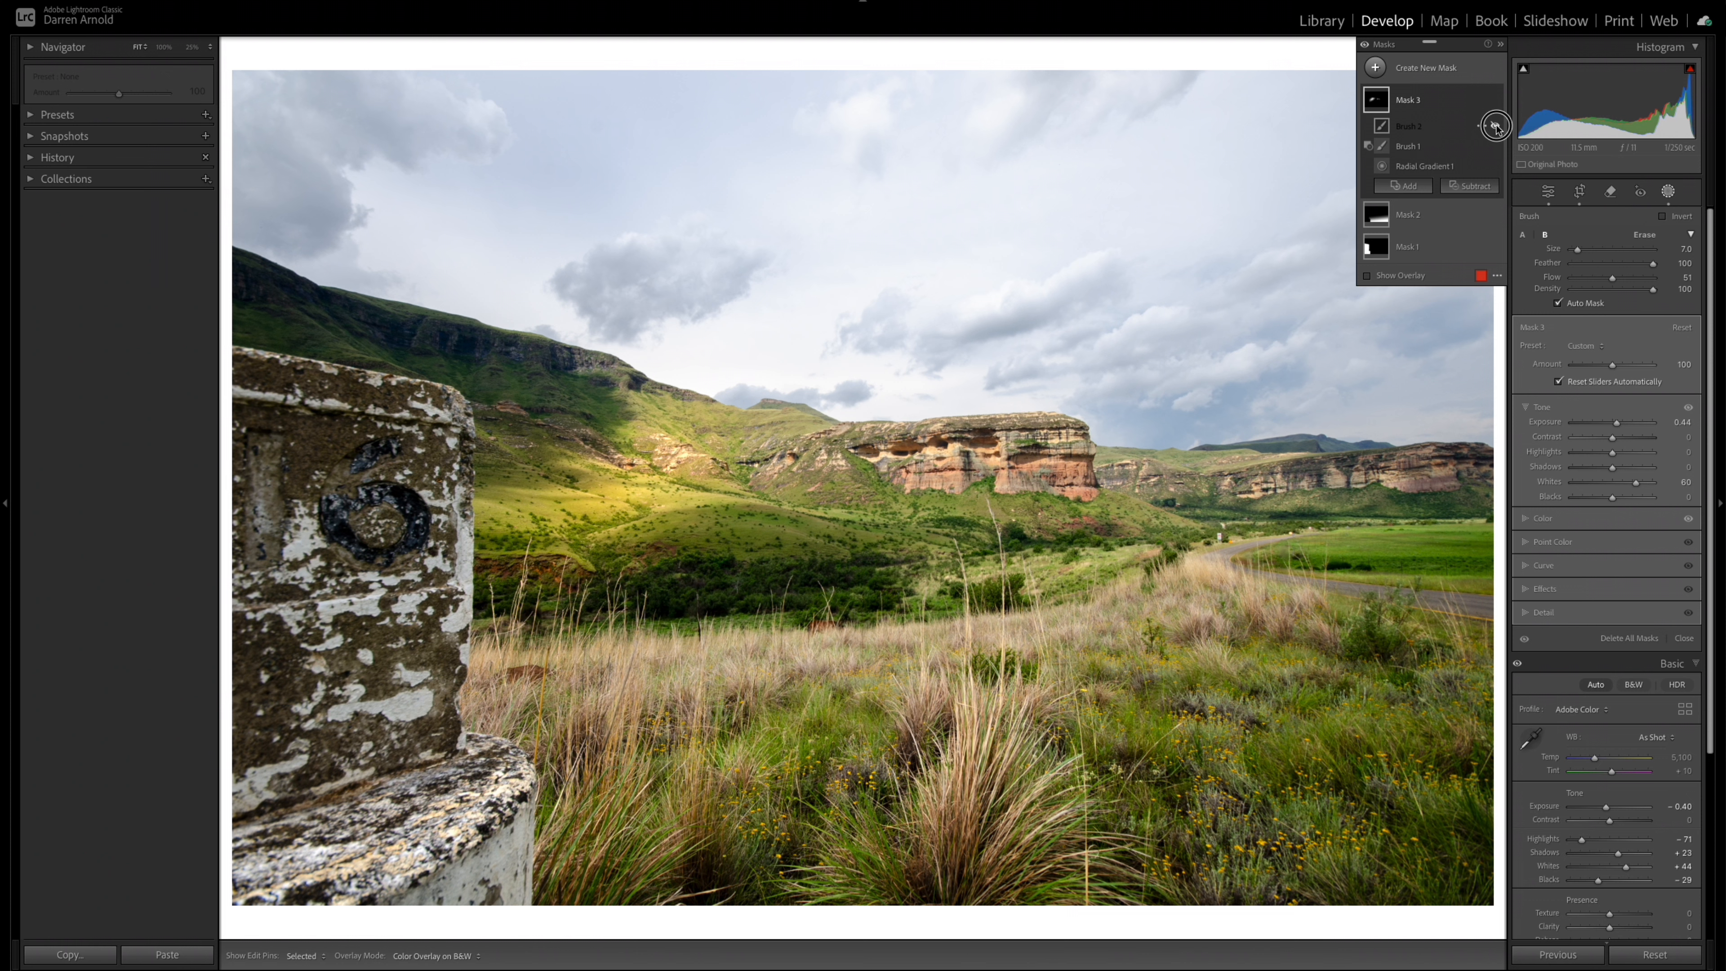
left_click(1495, 126)
left_click(1495, 127)
left_click(1496, 126)
left_click(1495, 126)
left_click(1495, 126)
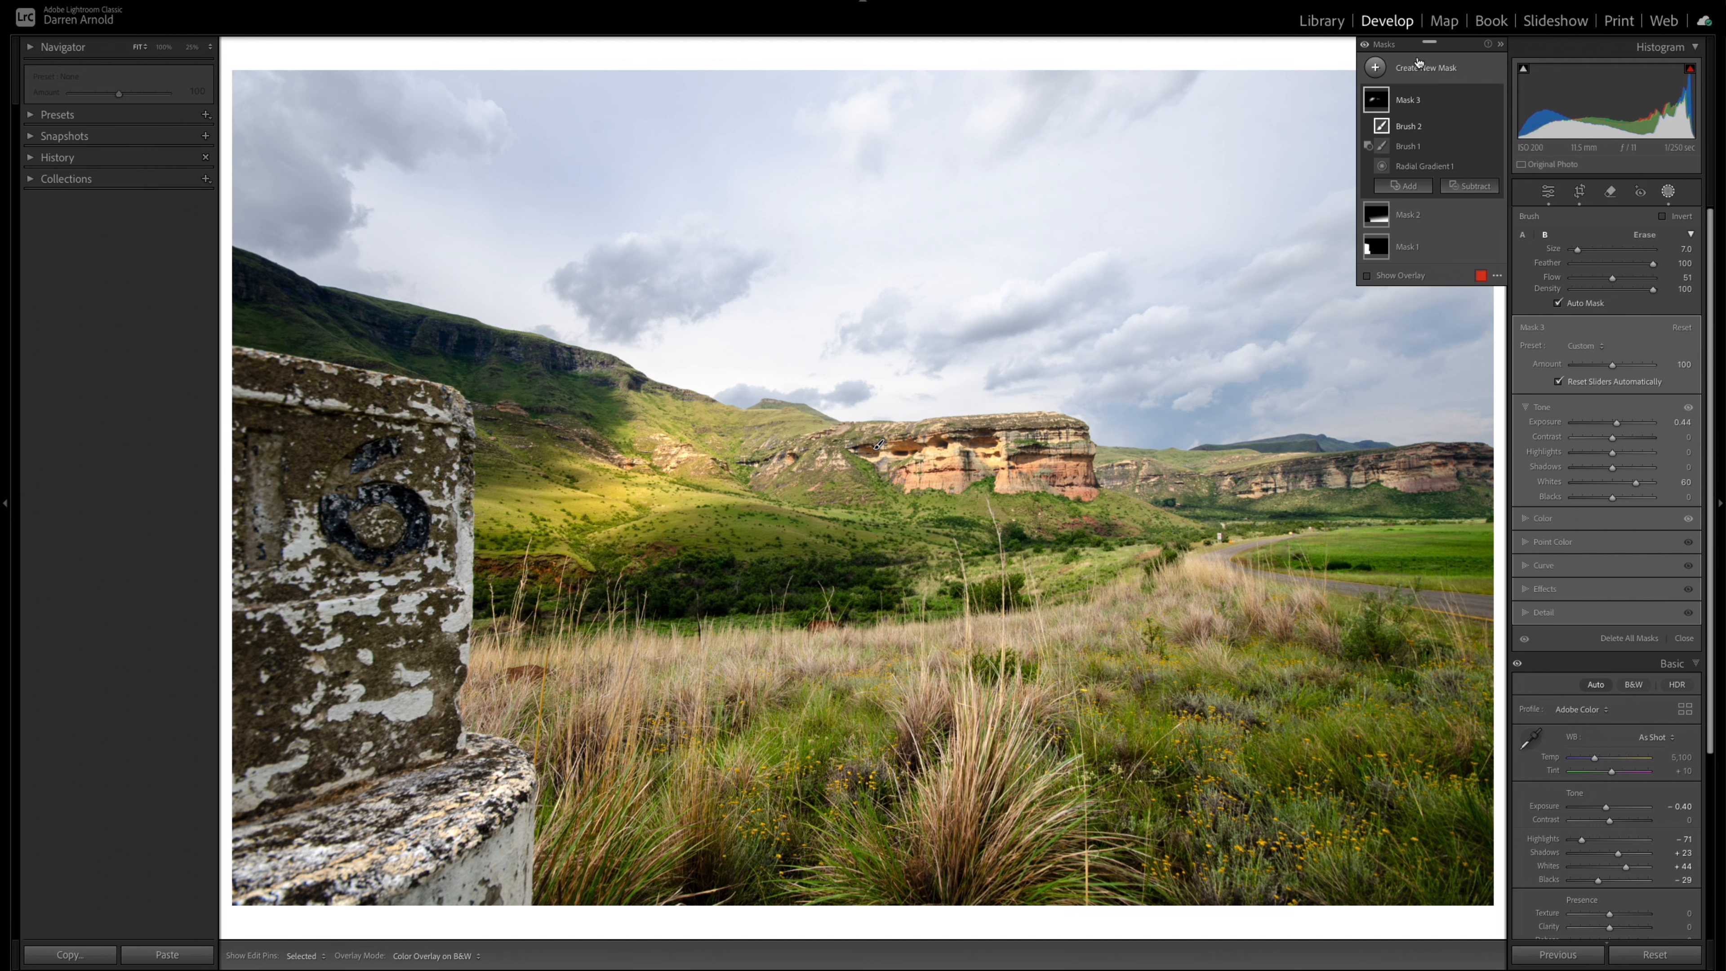
Create a new mask that selects the sky.
left_click(1389, 70)
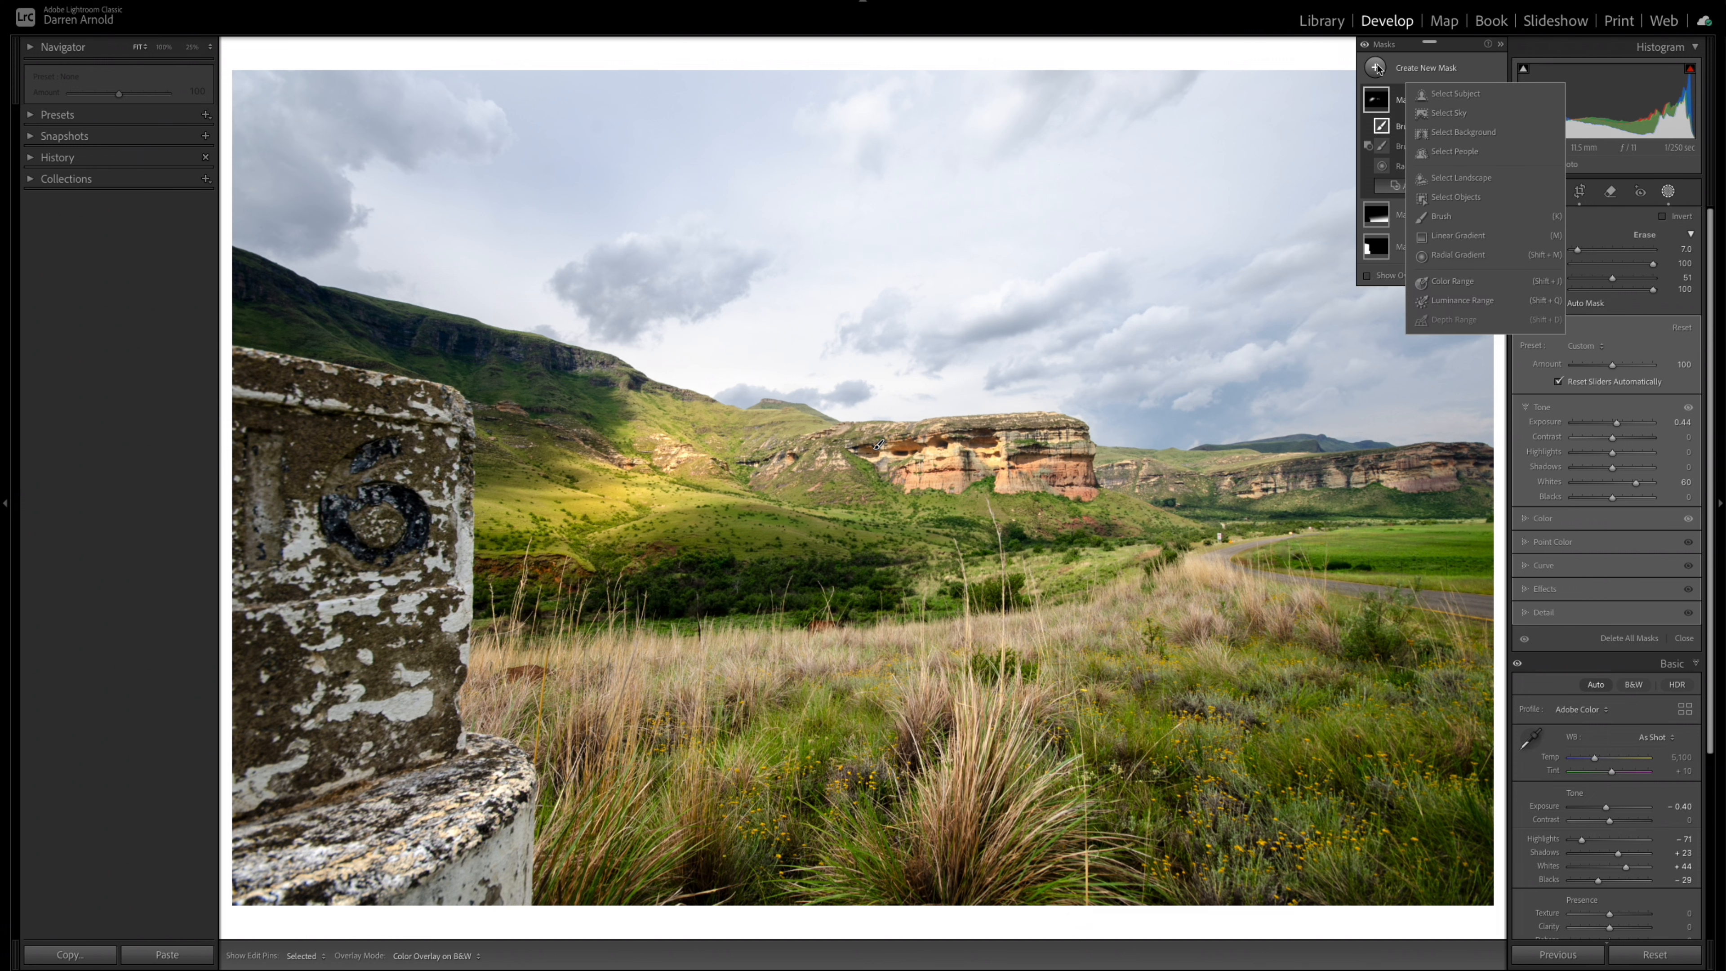
left_click(1452, 114)
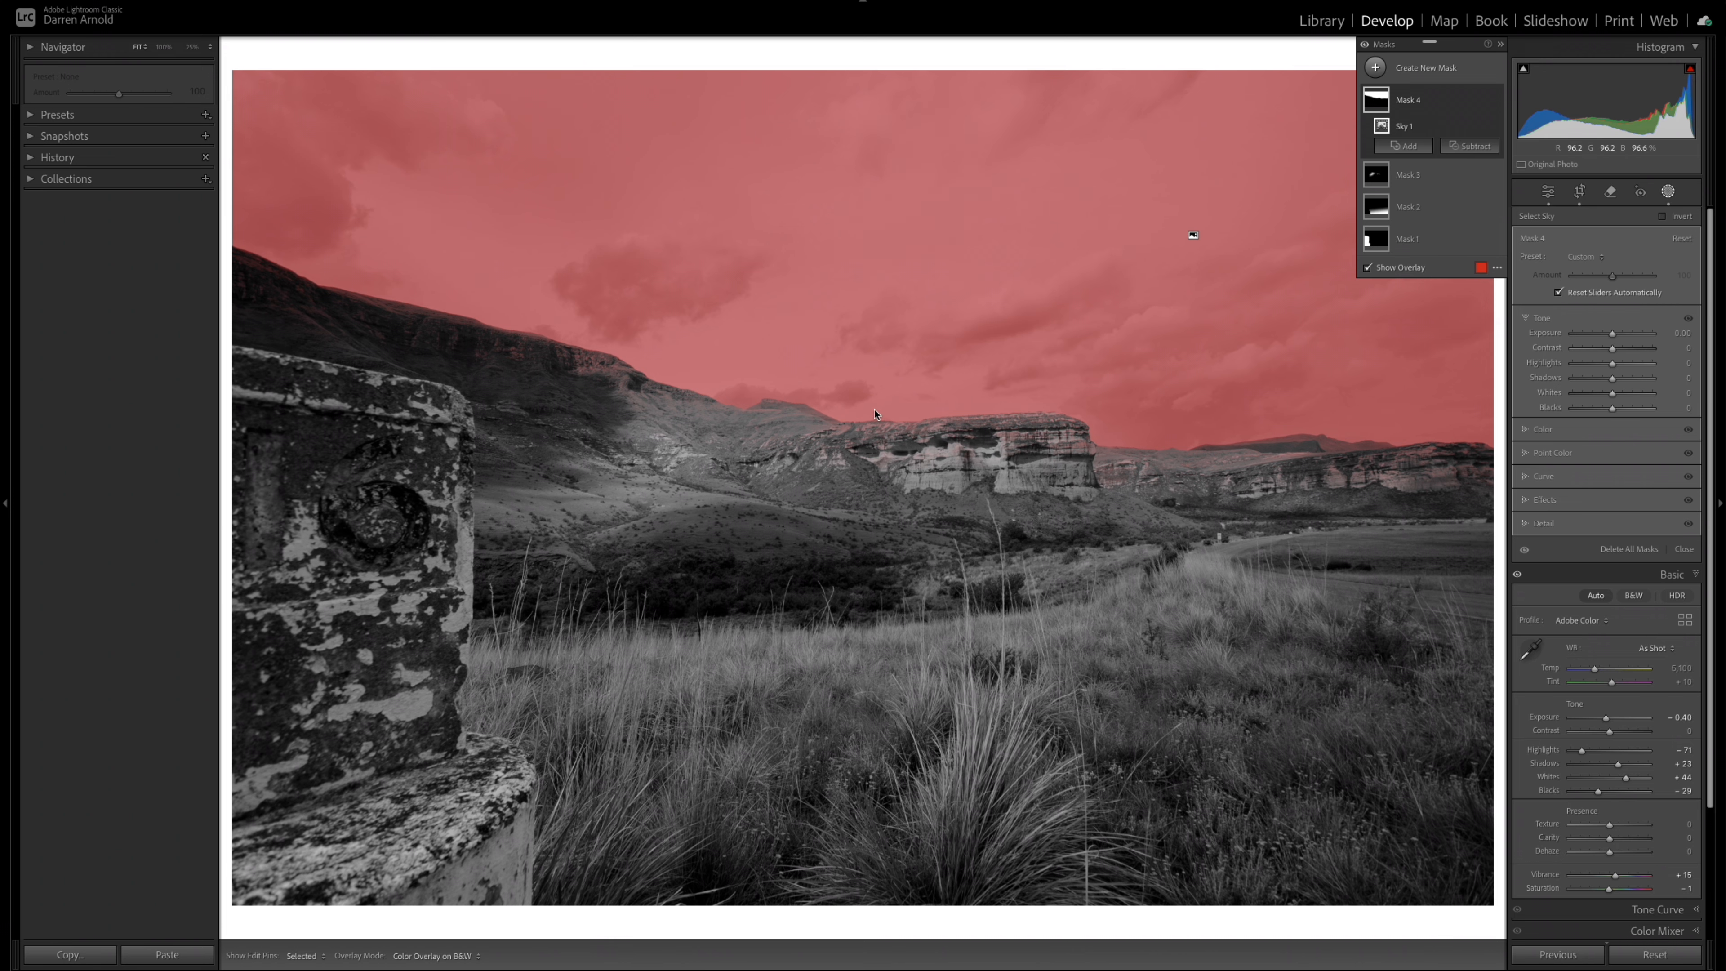
Examine the sky mask's overlay up close along the cliff tops and distant hills for spill onto the rock.
left_click(873, 437)
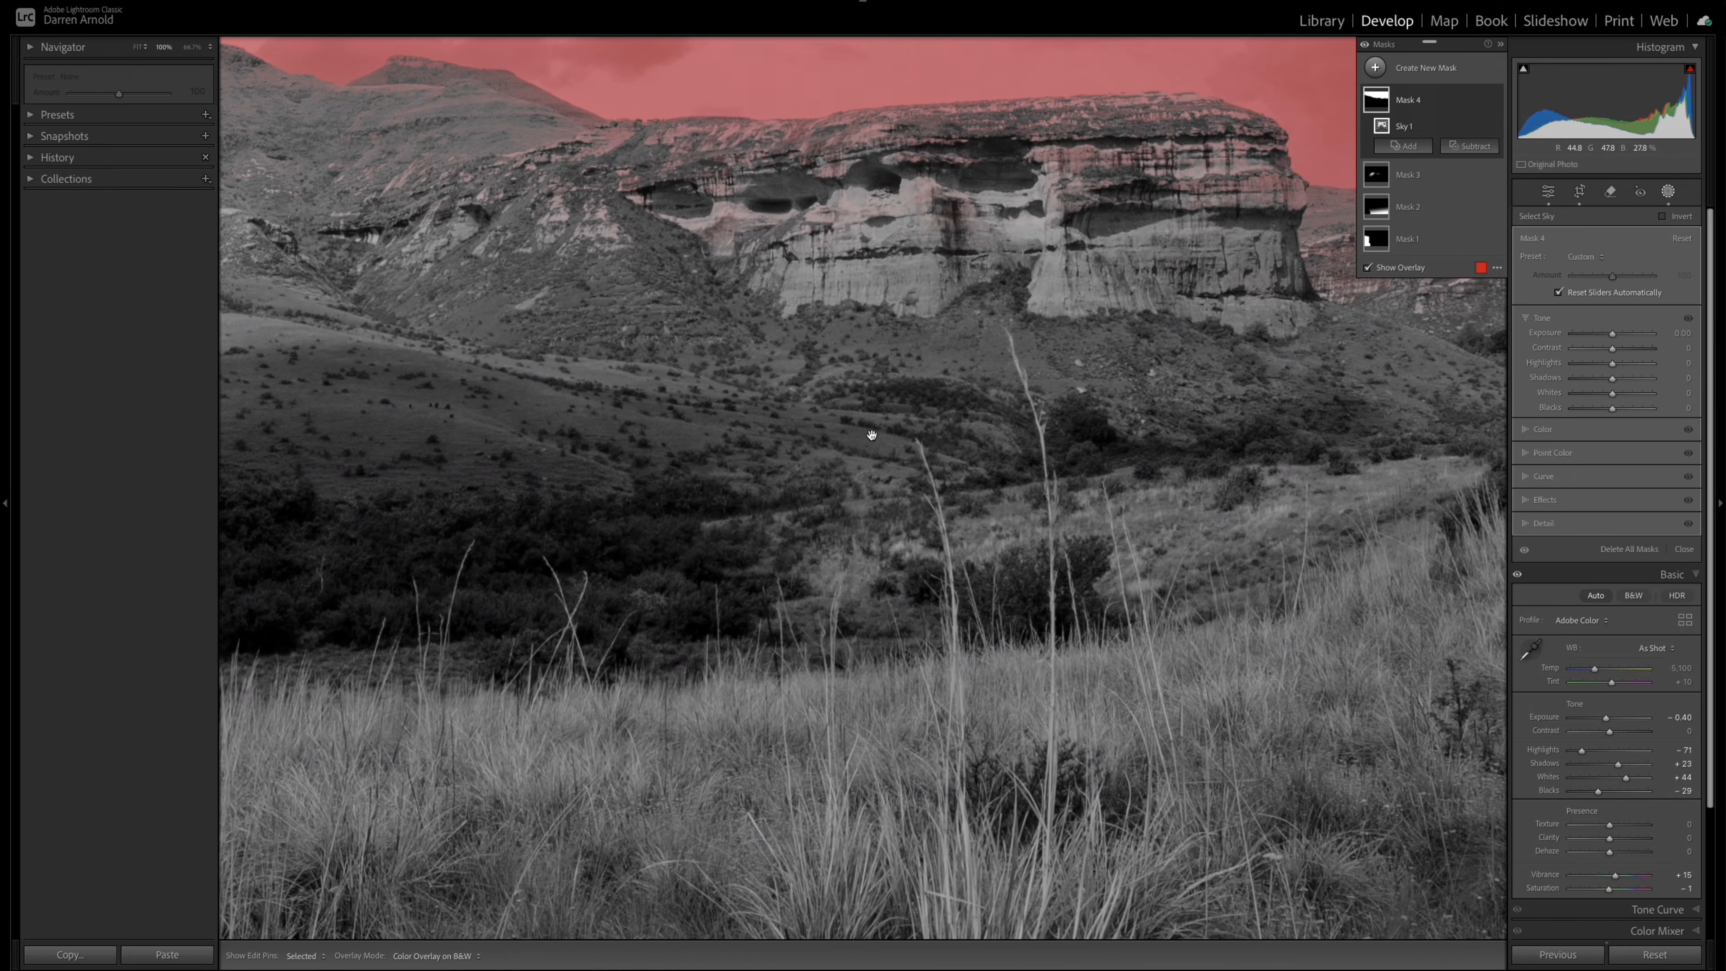
scroll(872, 435, "up", 3)
key("super+equal")
key("super+equal")
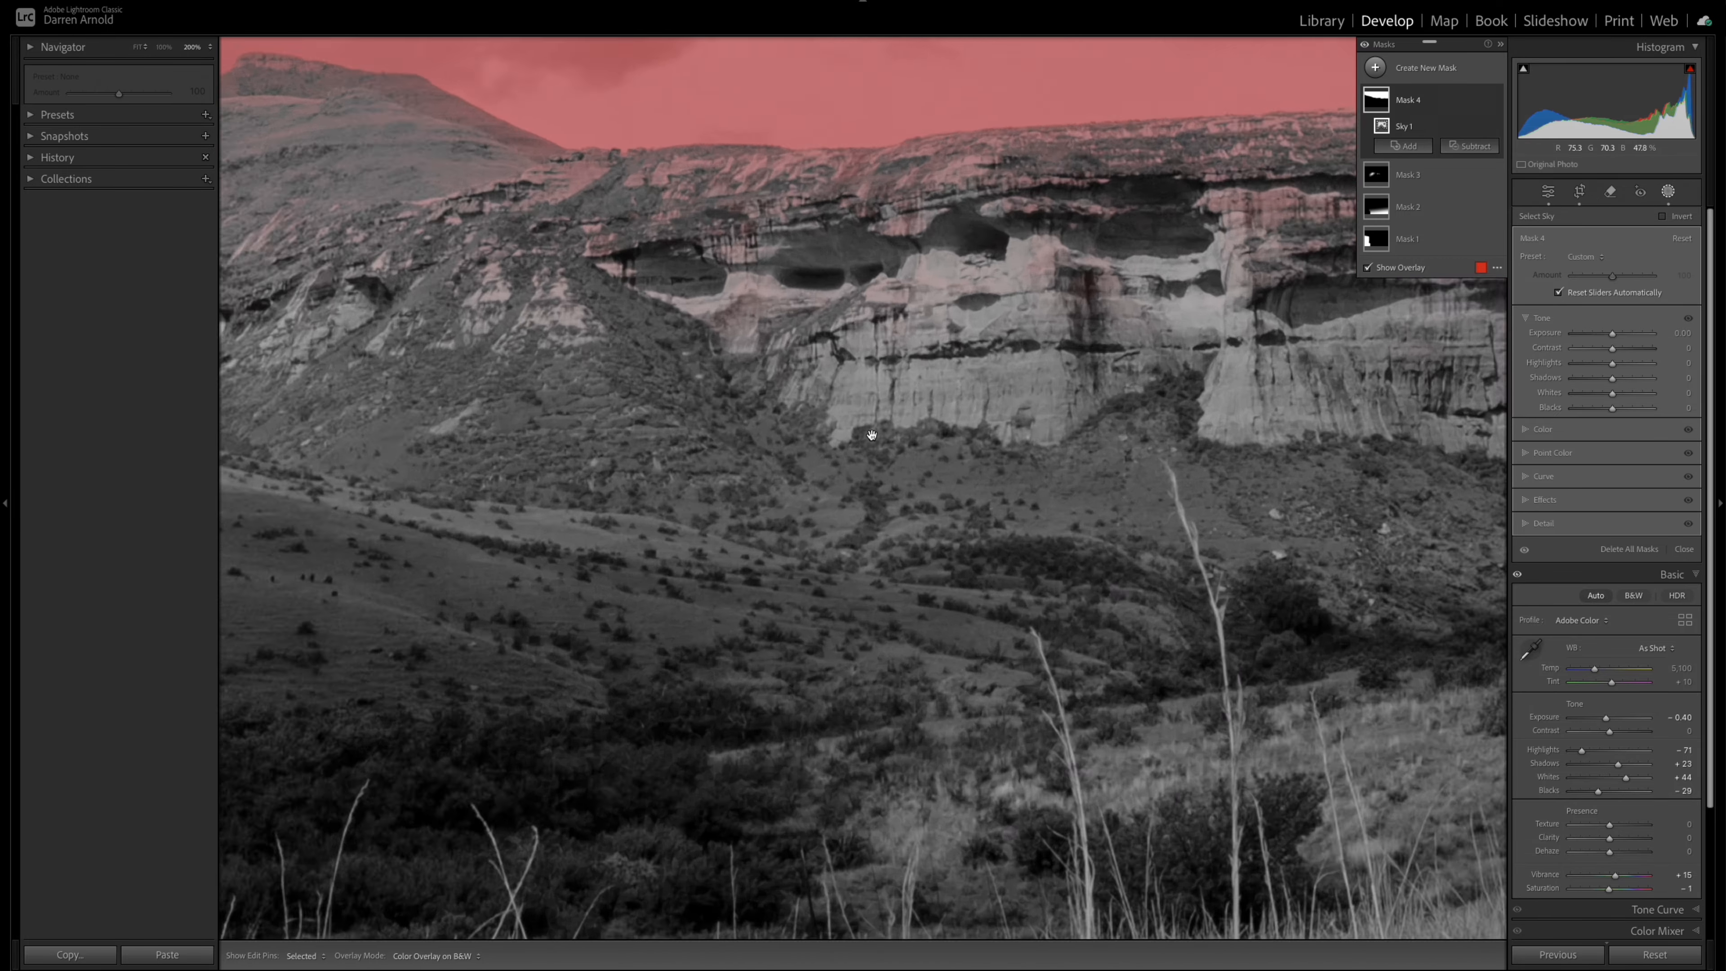
scroll(871, 435, "up", 10)
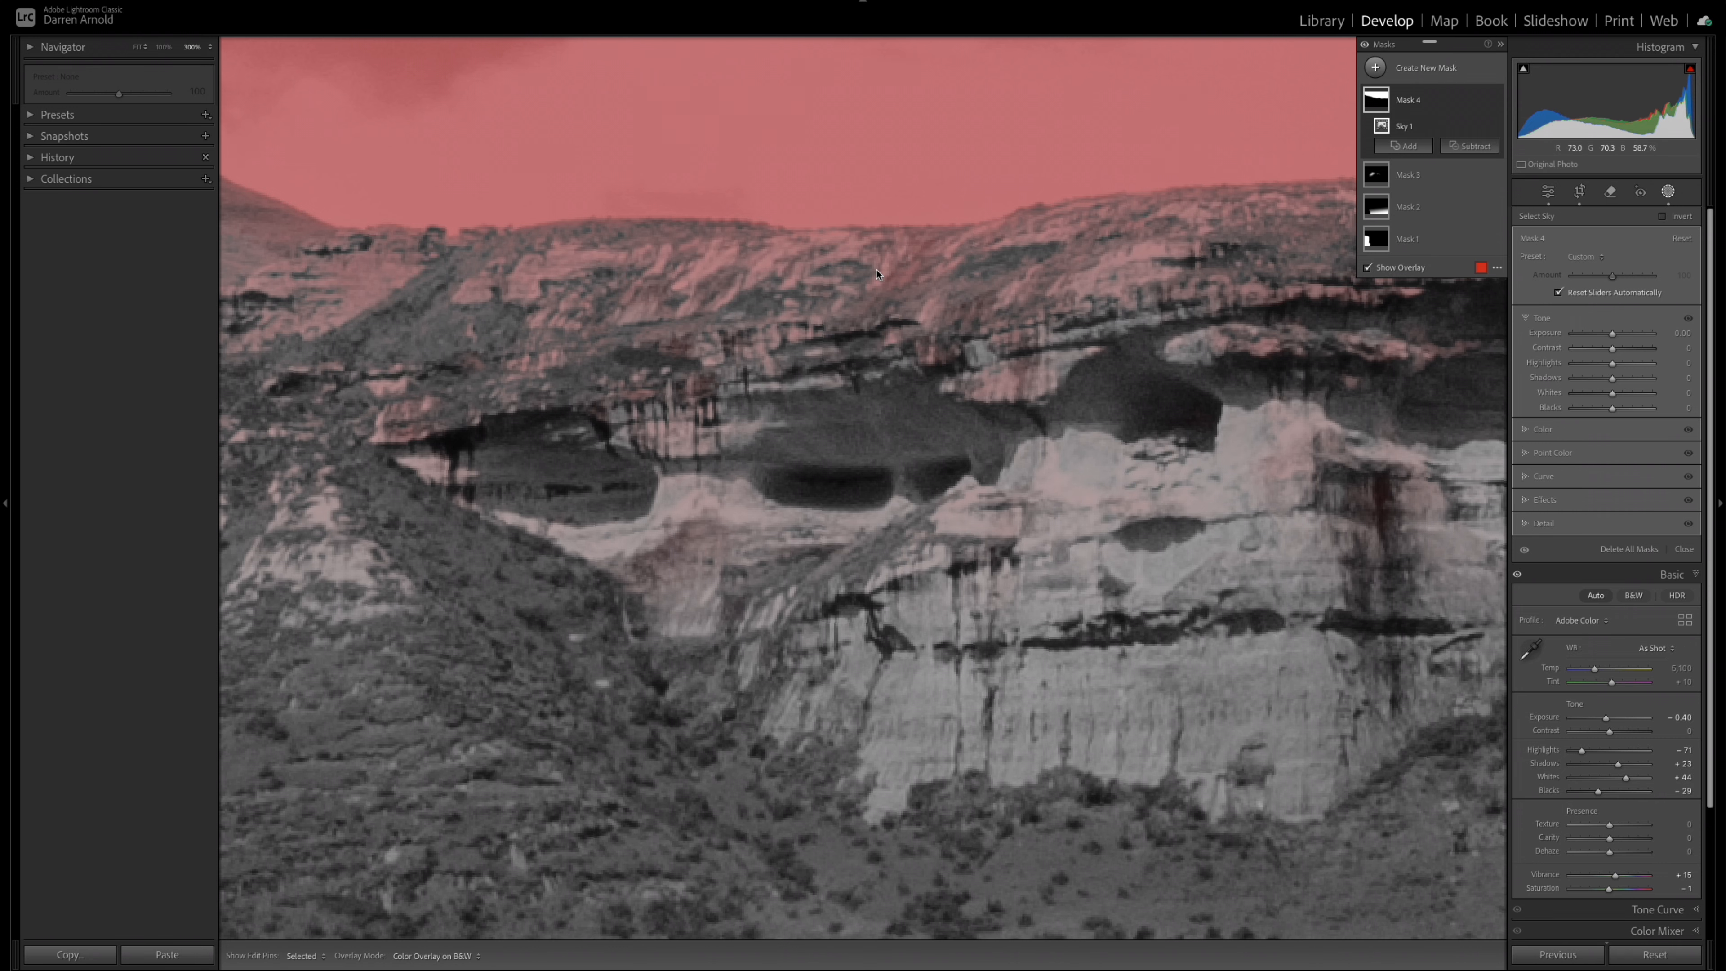
left_click(1497, 100)
left_click(1497, 101)
key("ctrl+minus")
key("ctrl+minus")
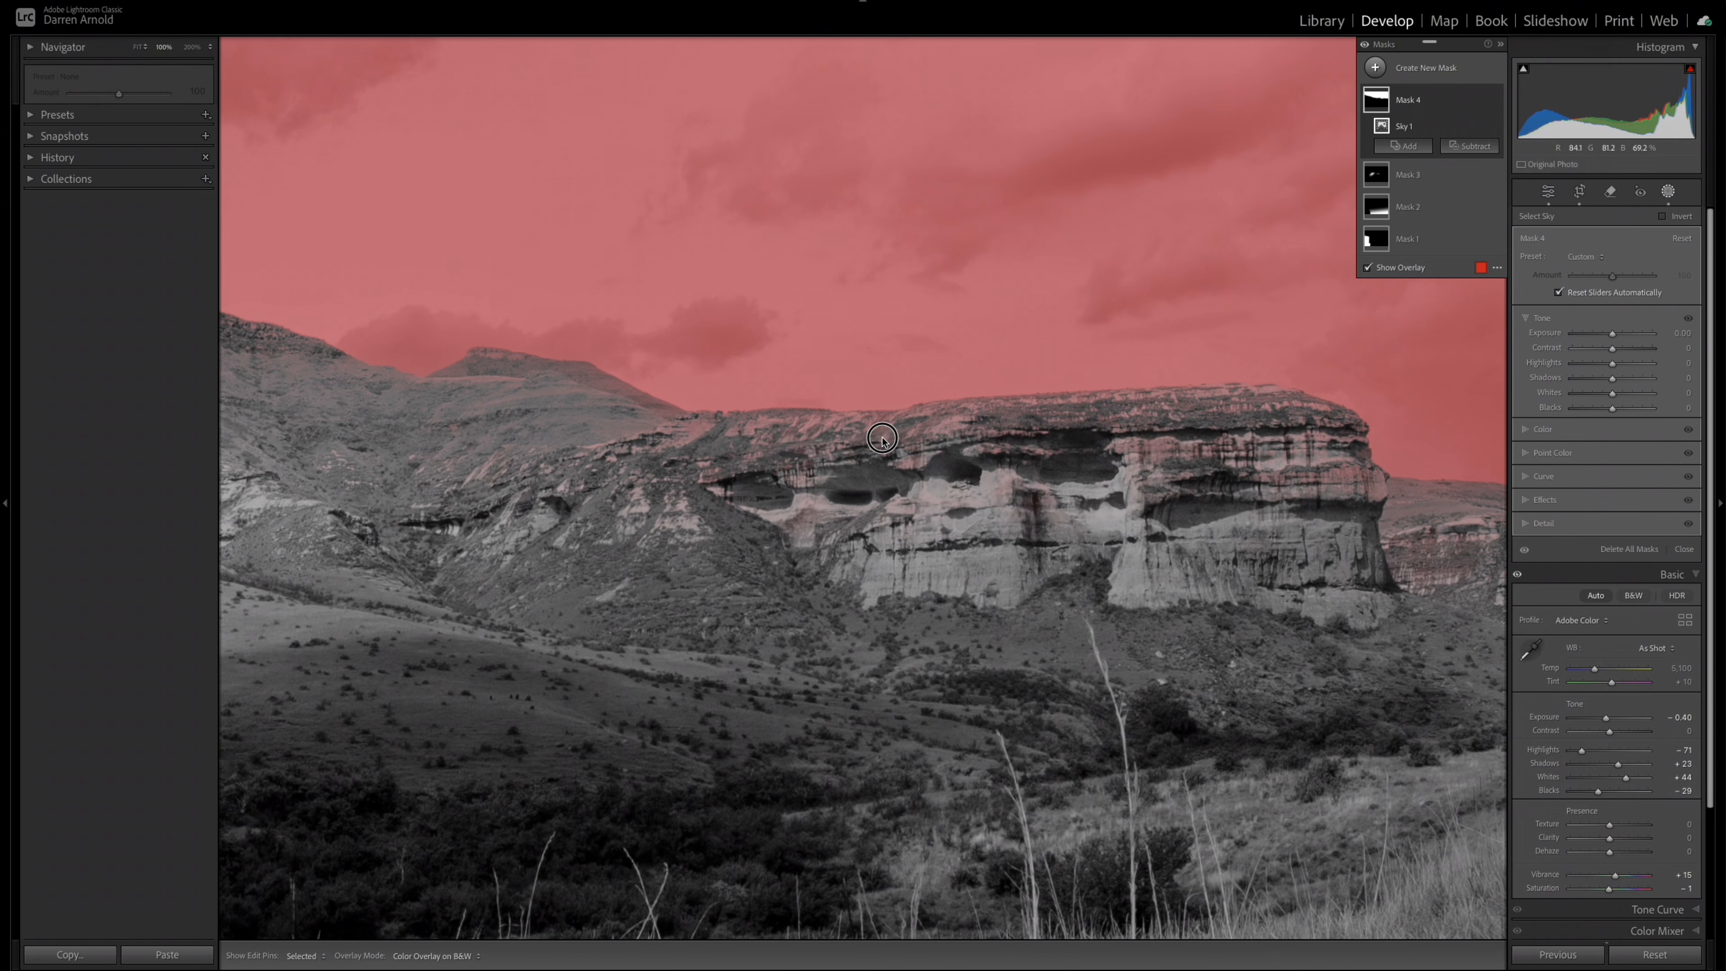
left_click_drag(1039, 452, 623, 460)
left_click_drag(1119, 576, 666, 595)
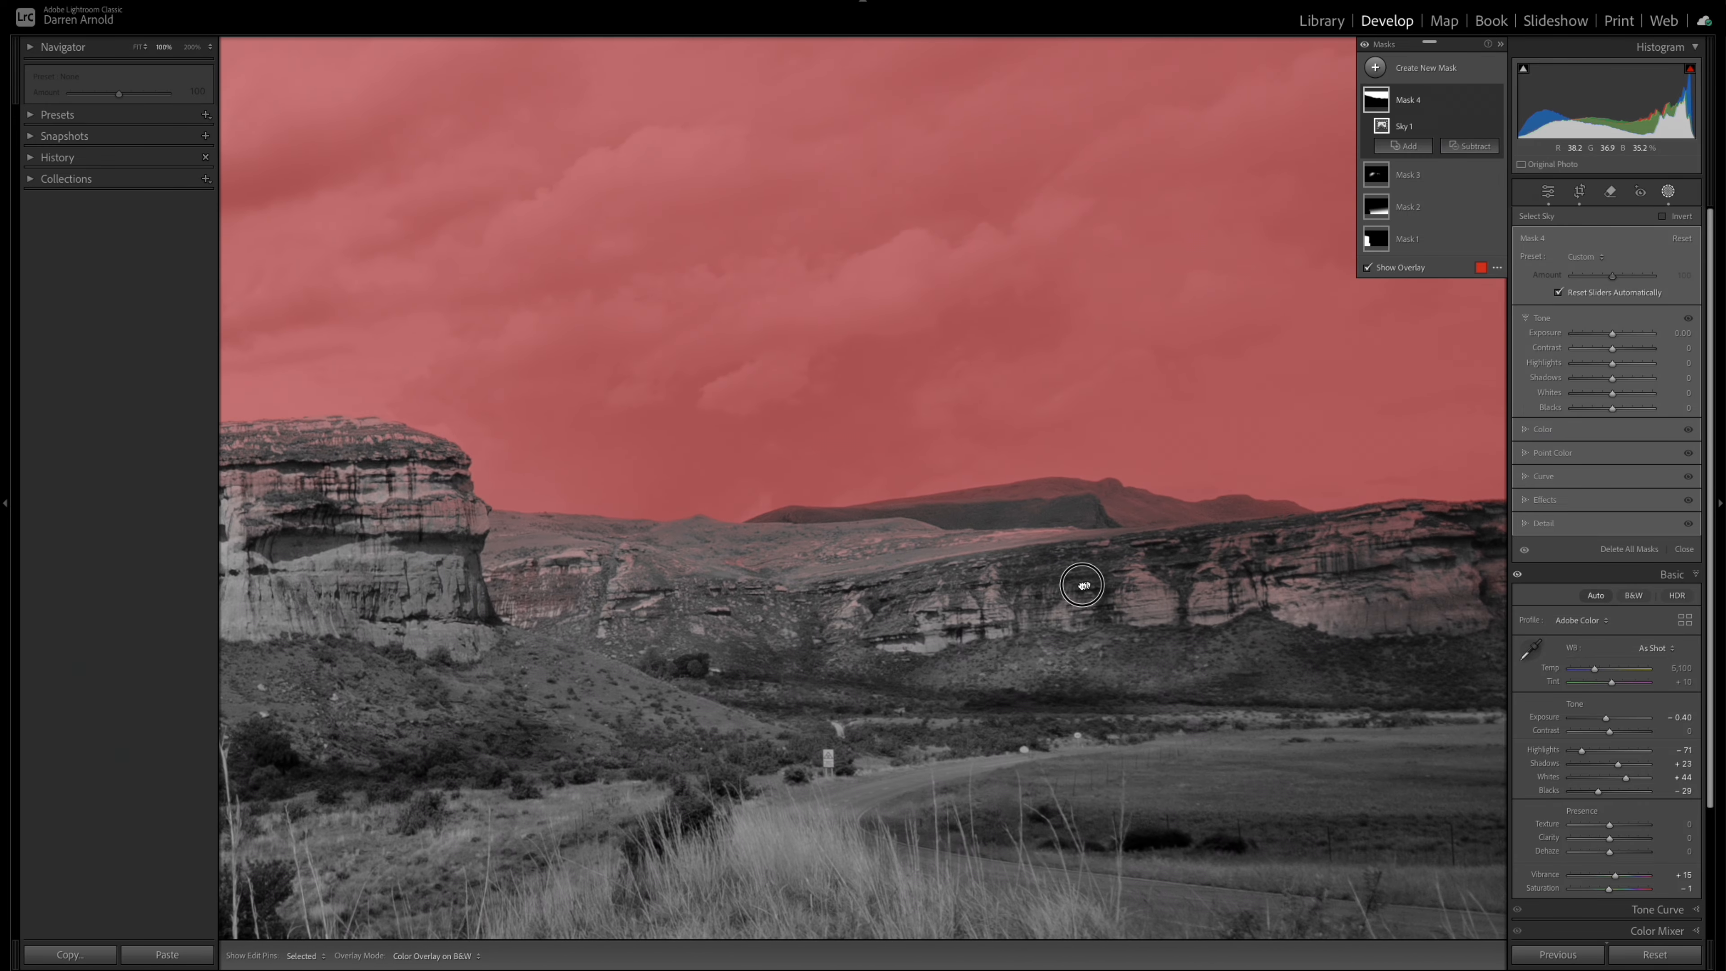
left_click_drag(1082, 585, 770, 583)
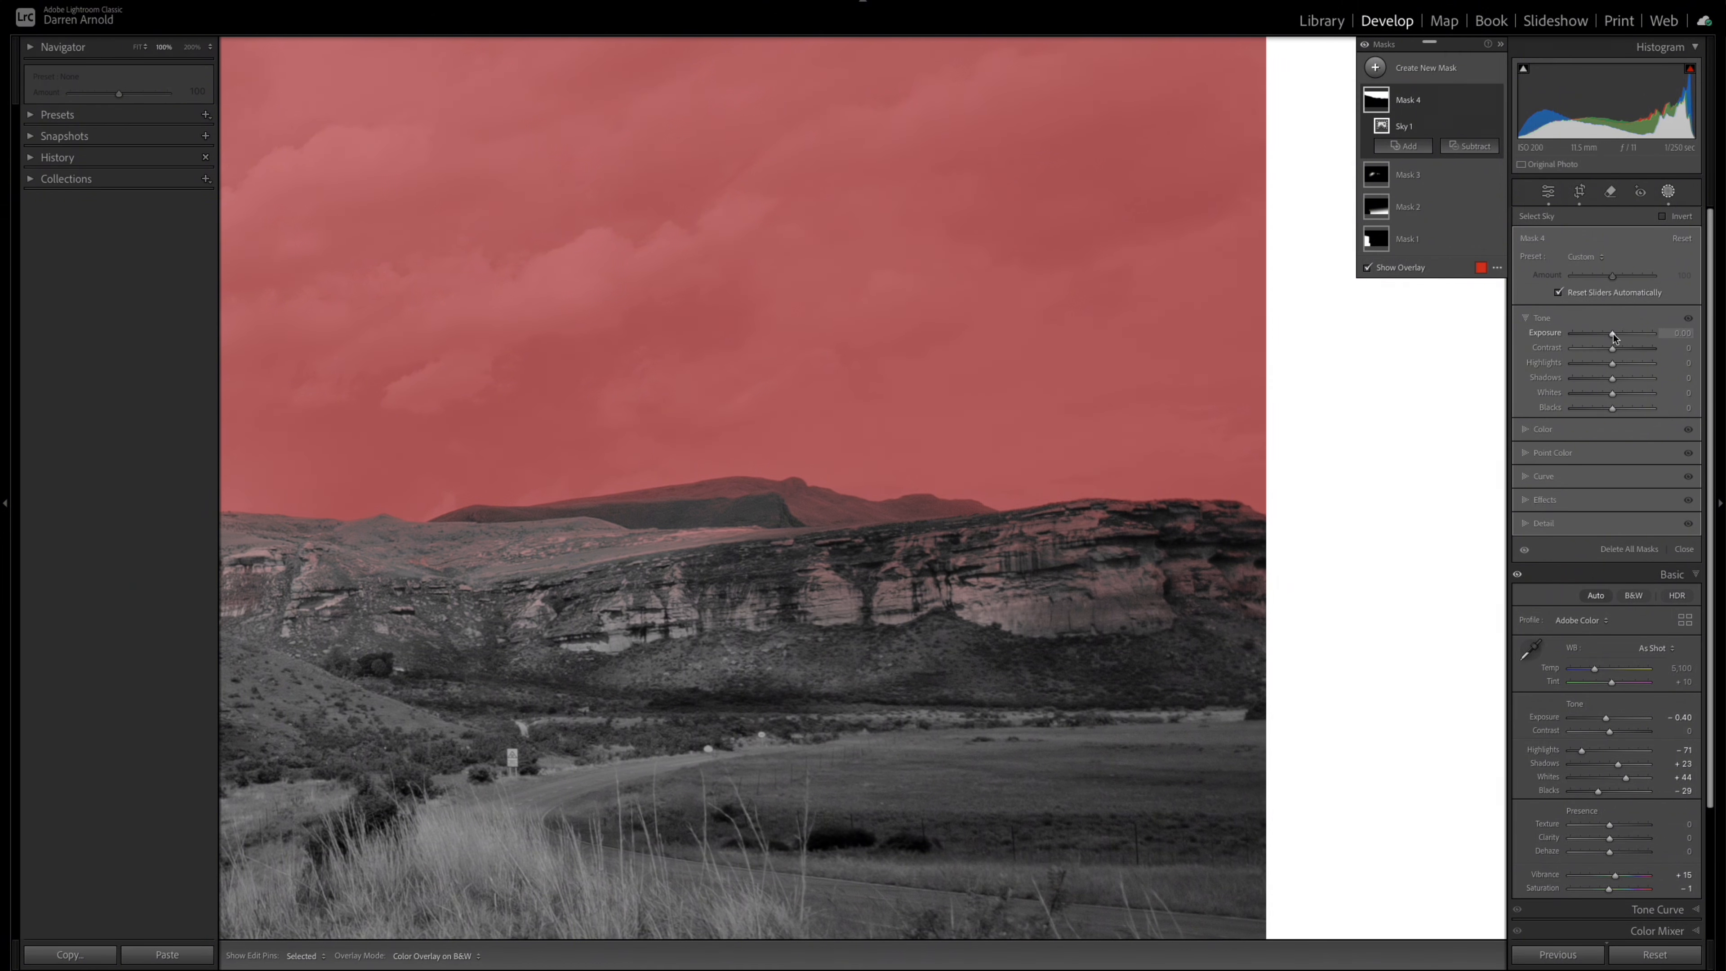
Test the sky mask's edge along the distant hills with an exposure of -3.34, and reset the exposure.
mouse_move(1612, 334)
left_mouse_down()
mouse_move(1570, 337)
mouse_move(1651, 337)
mouse_move(1580, 340)
left_mouse_up()
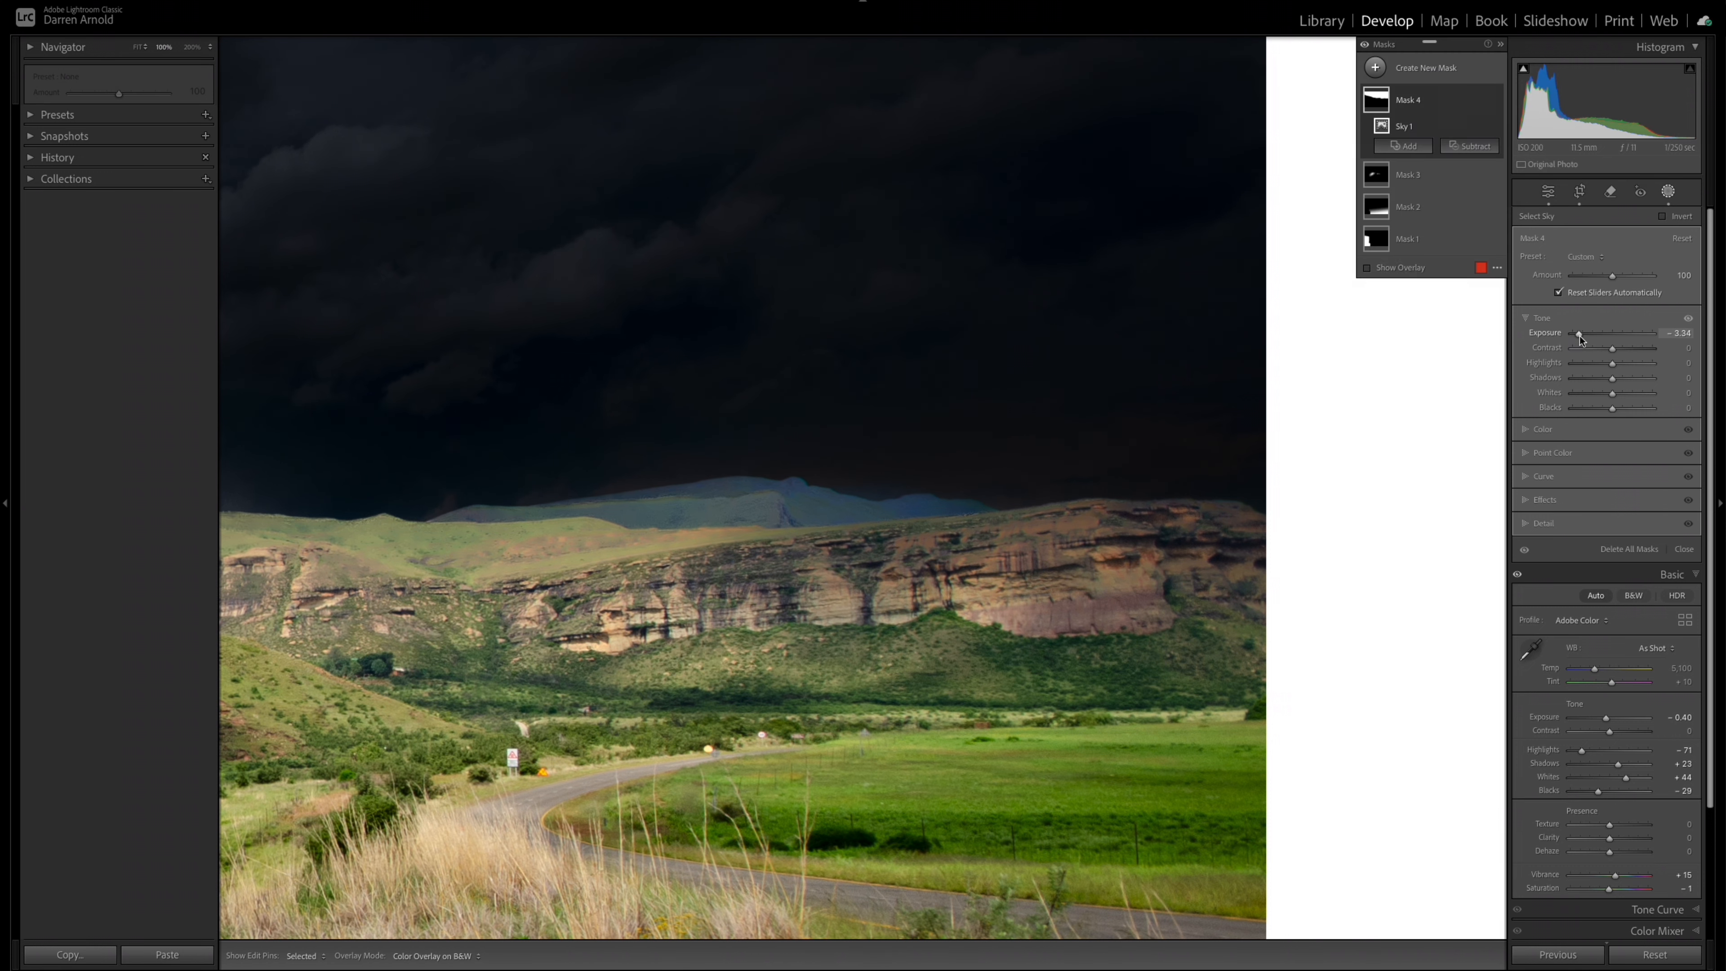
double_click(1580, 340)
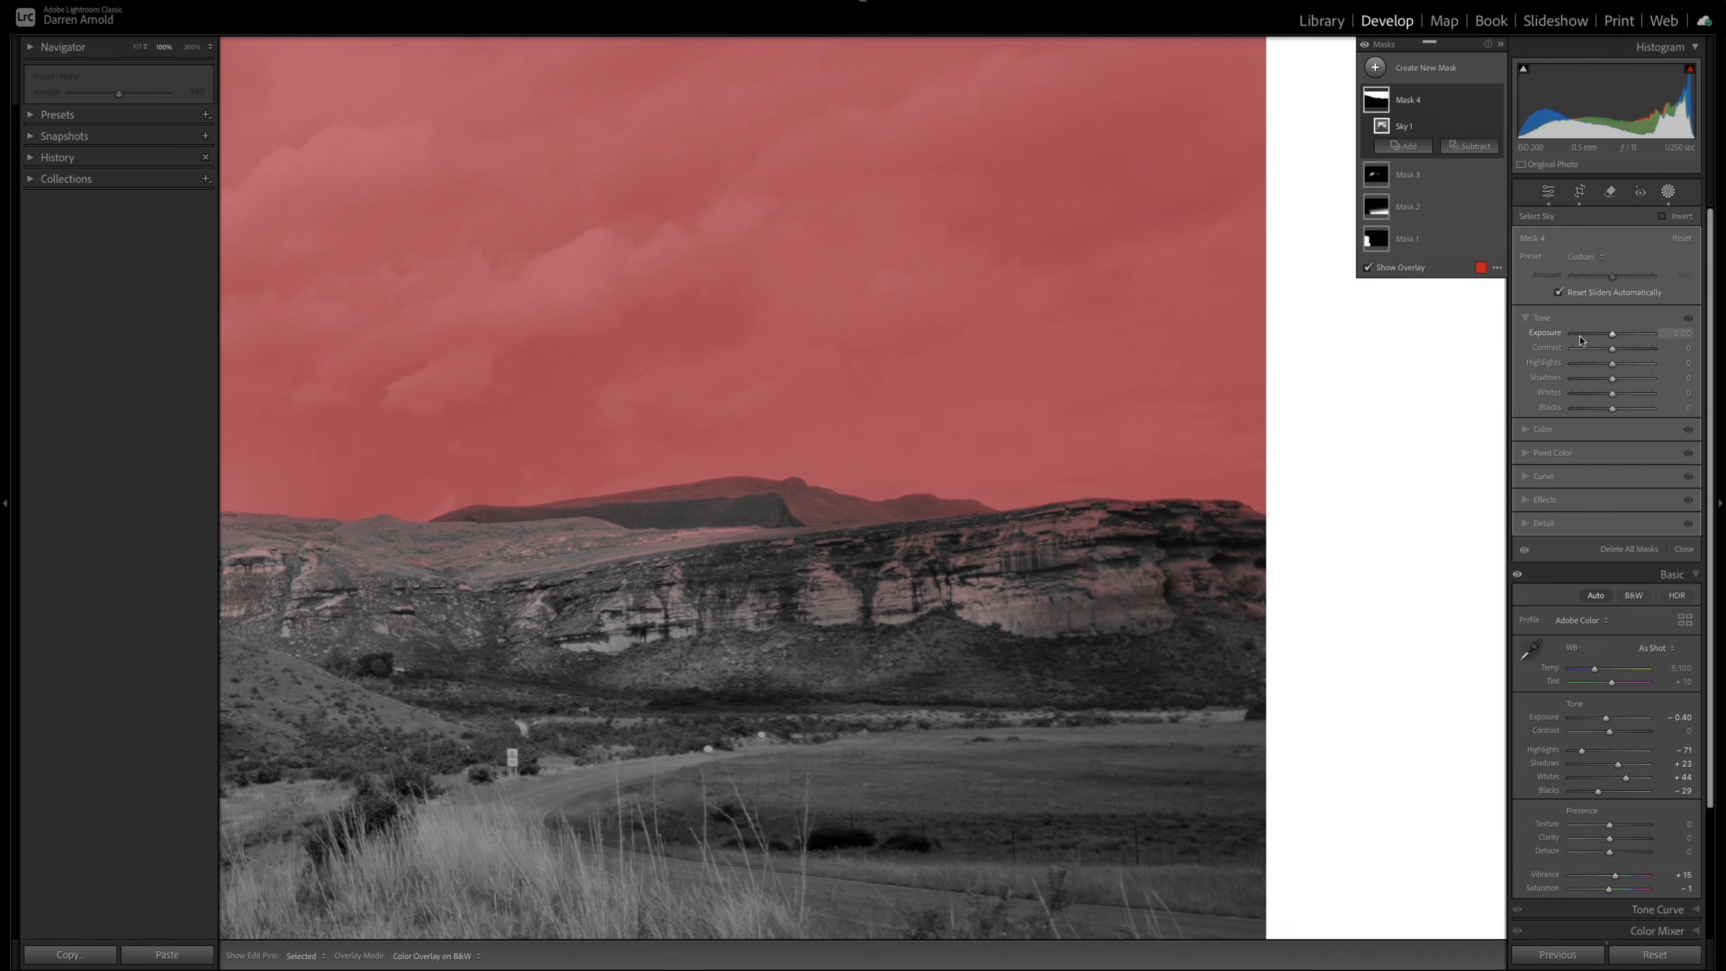
Try to subtract the distant cliff top from the sky mask using a size 7 brush, and undo the stroke.
left_click(1472, 147)
left_click(1478, 296)
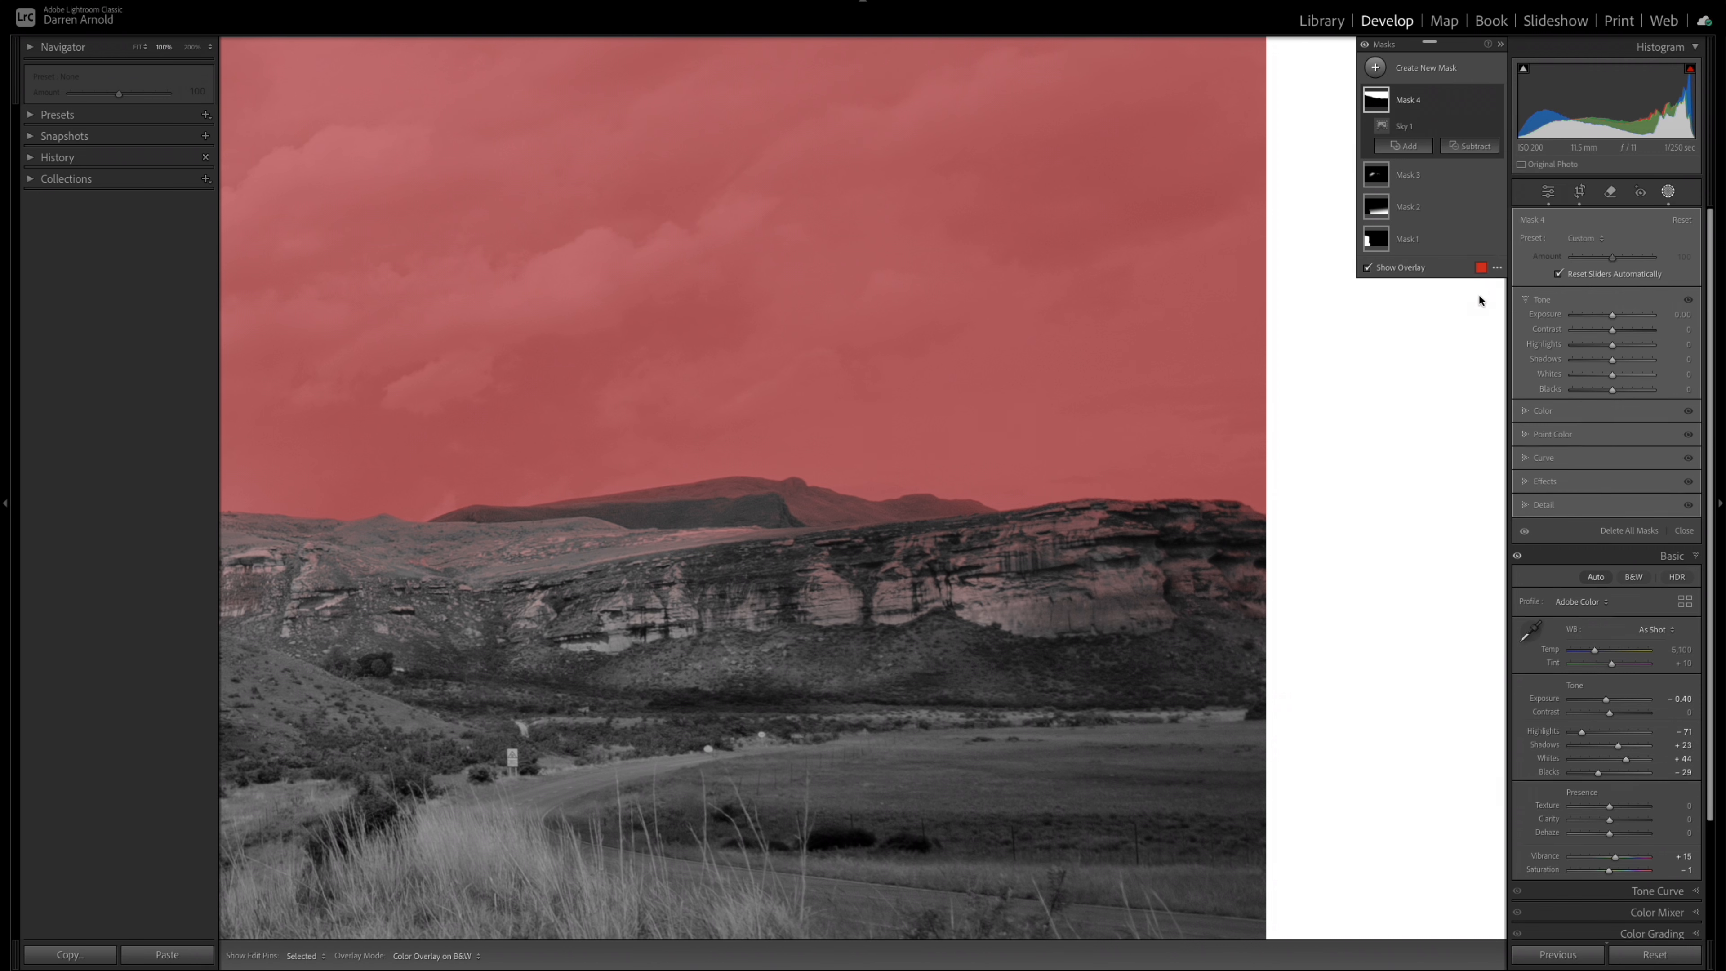
mouse_move(913, 534)
left_mouse_down()
mouse_move(806, 504)
mouse_move(891, 514)
mouse_move(921, 492)
mouse_move(979, 493)
mouse_move(915, 510)
left_mouse_up()
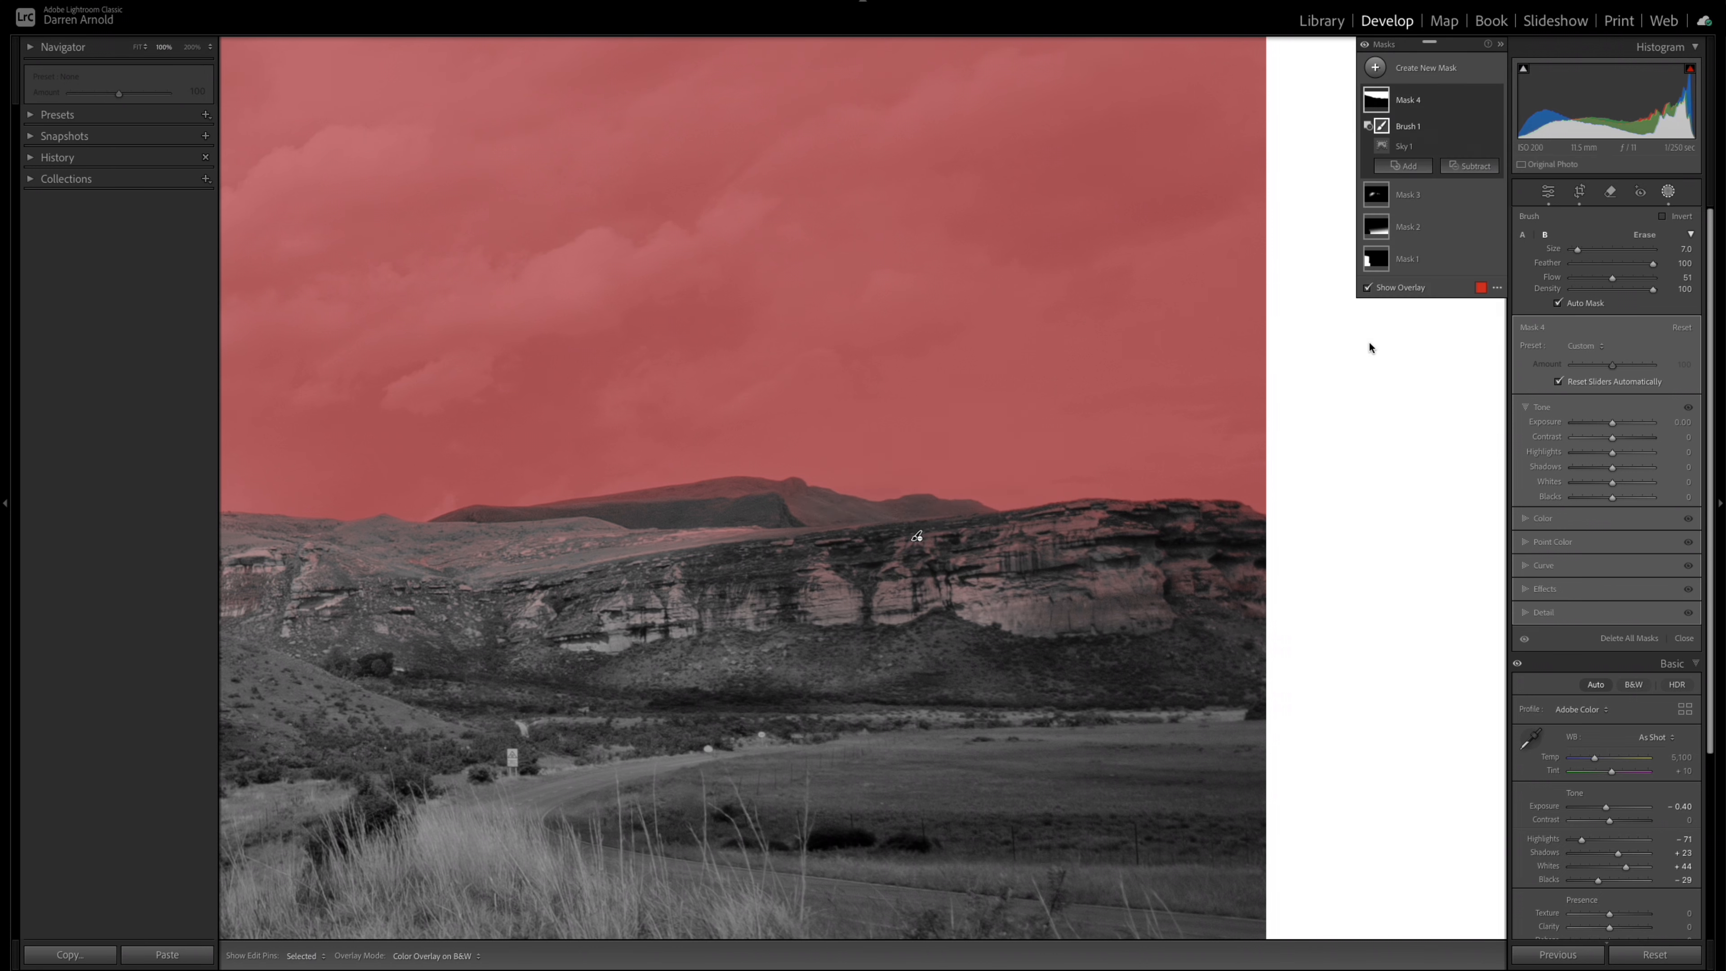
key("ctrl+z")
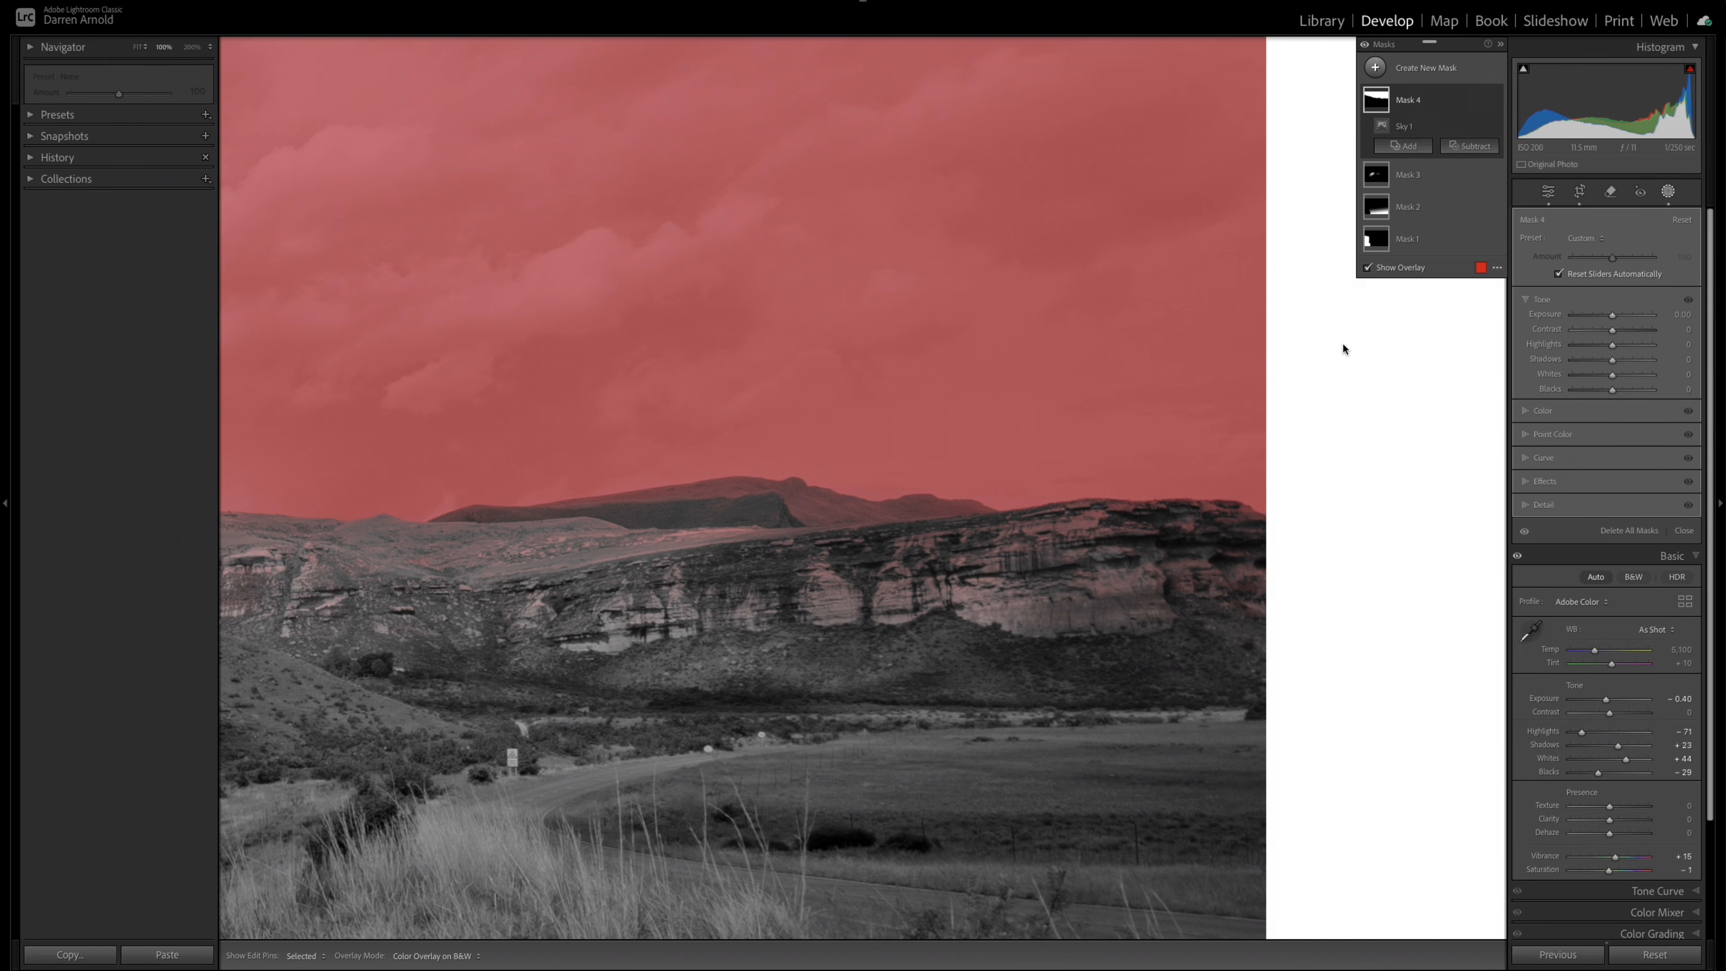
Subtract a Select Sky selection from Mask 4.
left_click(1477, 146)
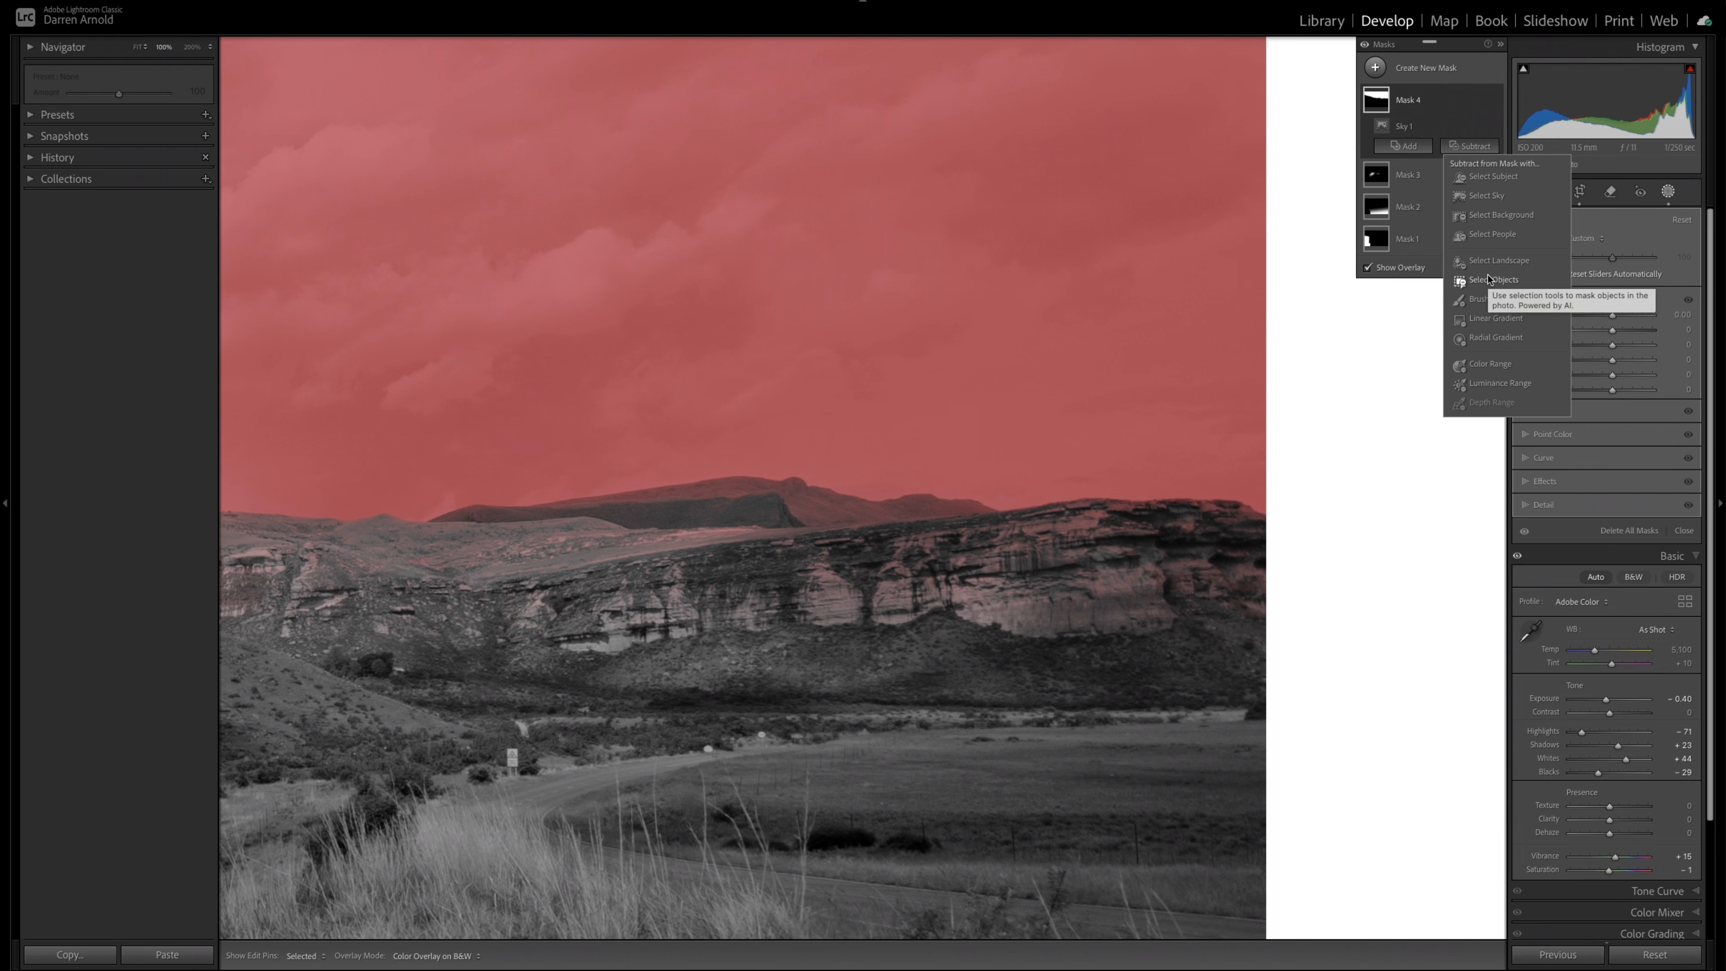
left_click(1485, 197)
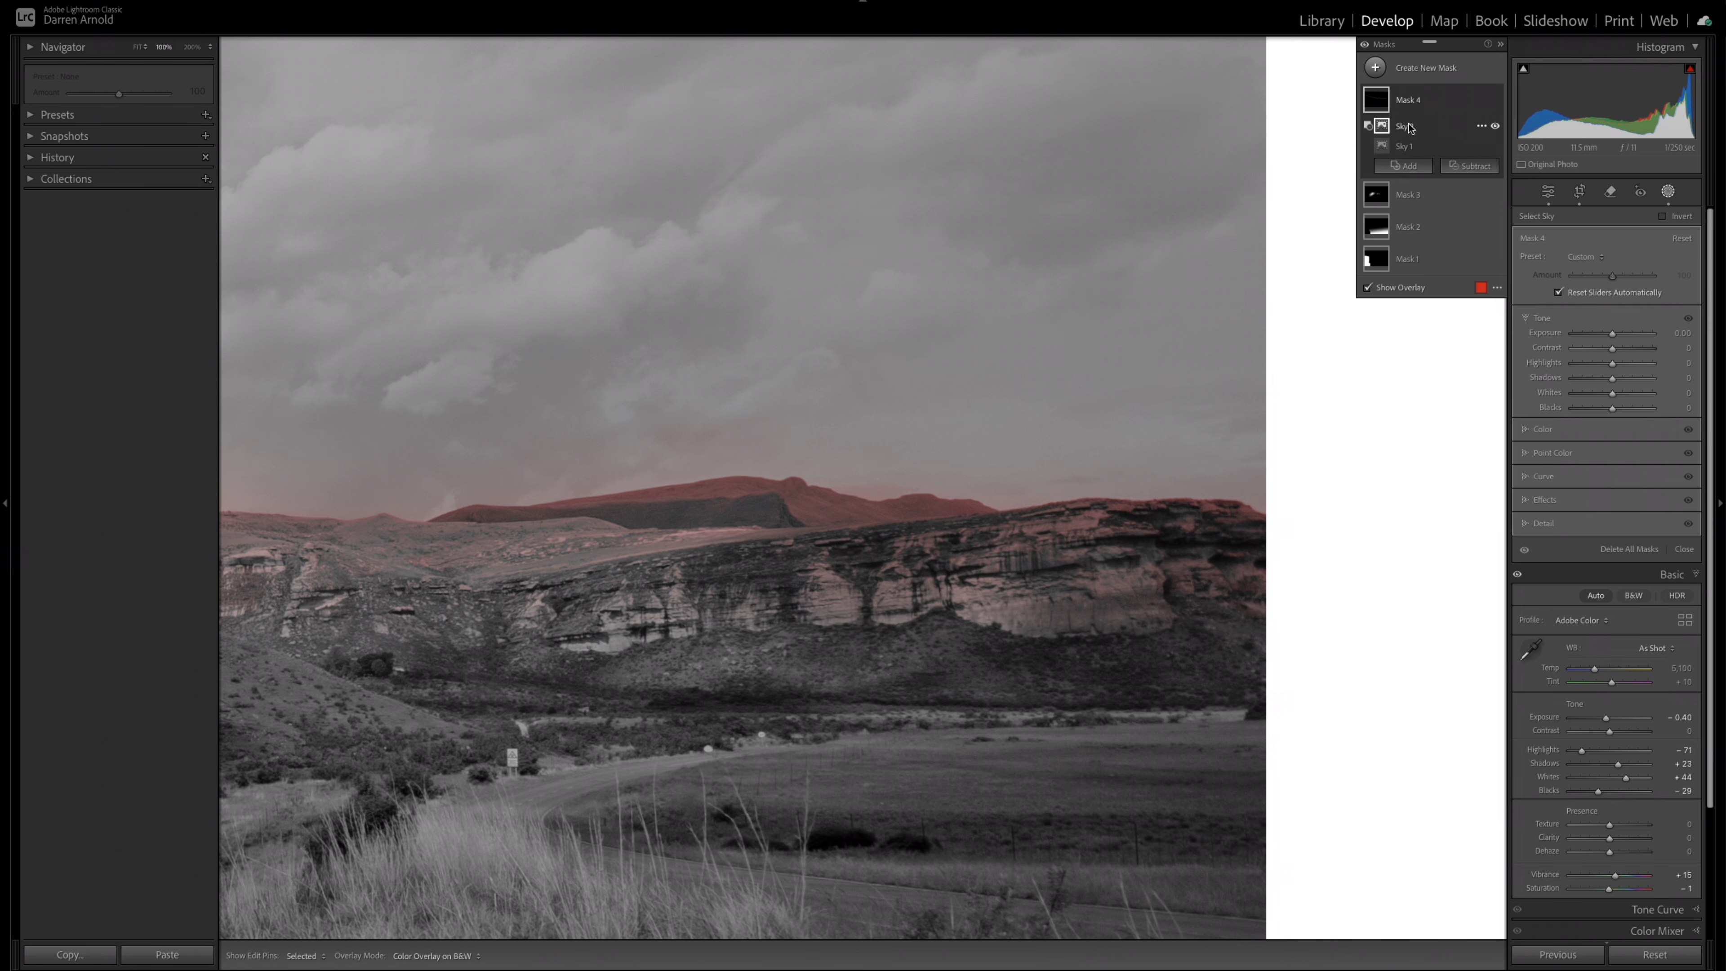
Invert the subtracted sky selection in Mask 4, and darken the sky with Exposure -0.97 and Contrast 25.
left_click(1661, 217)
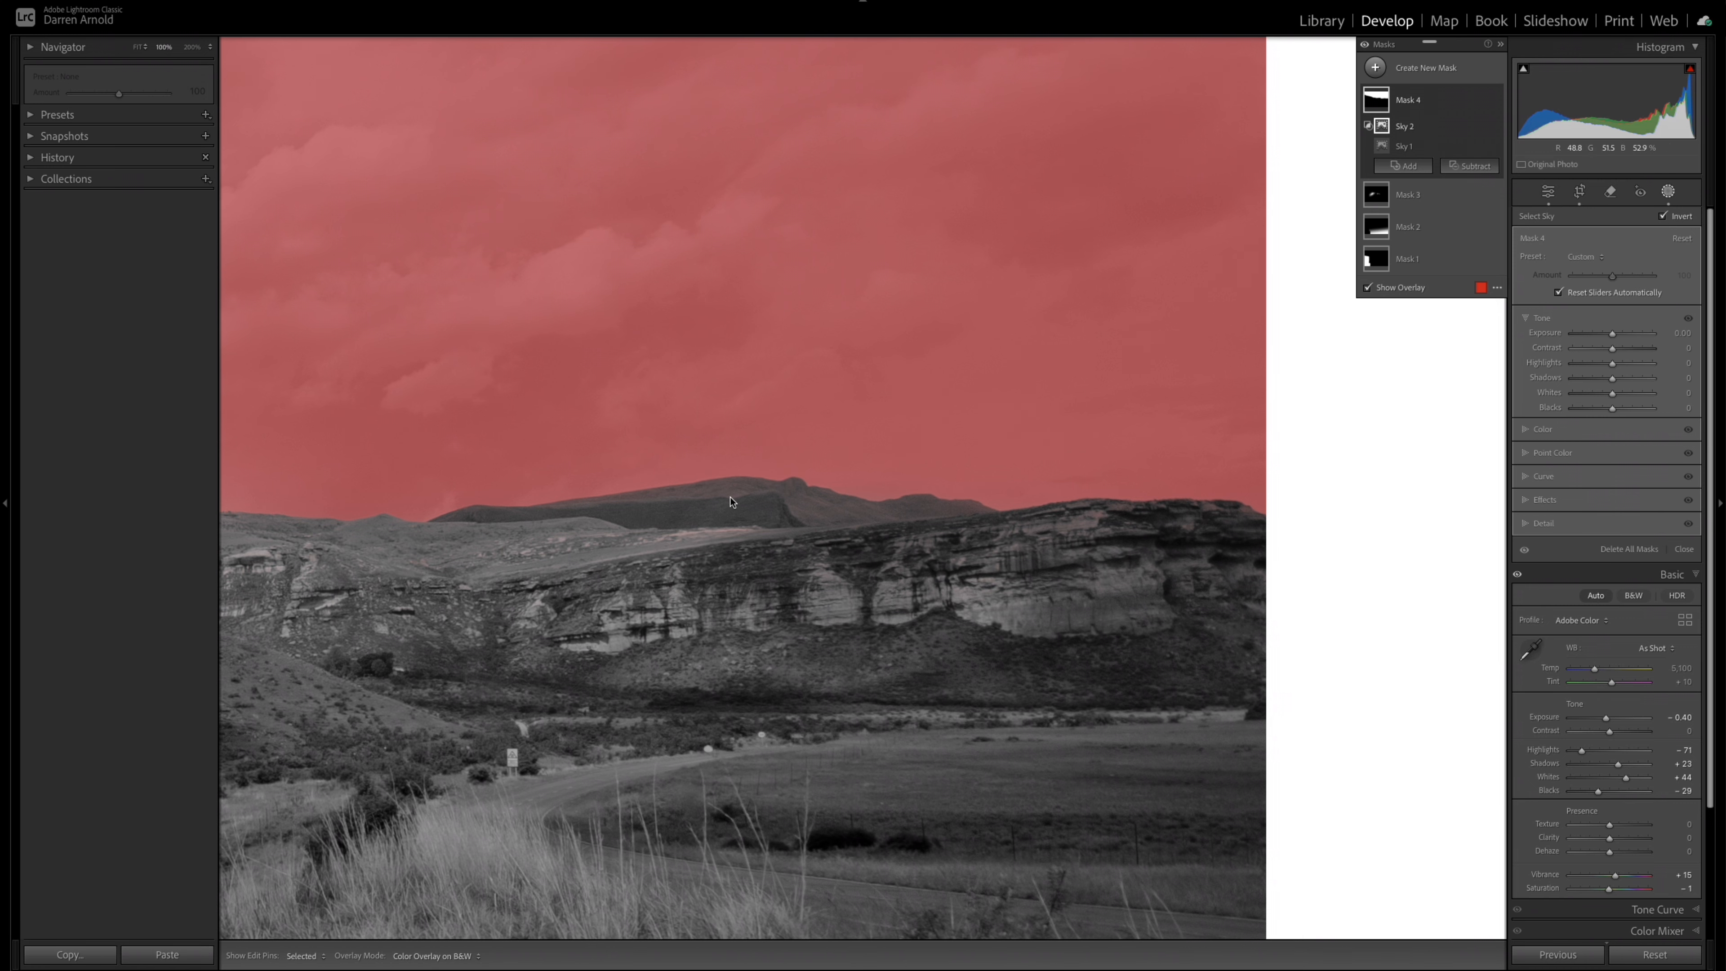
left_click(139, 48)
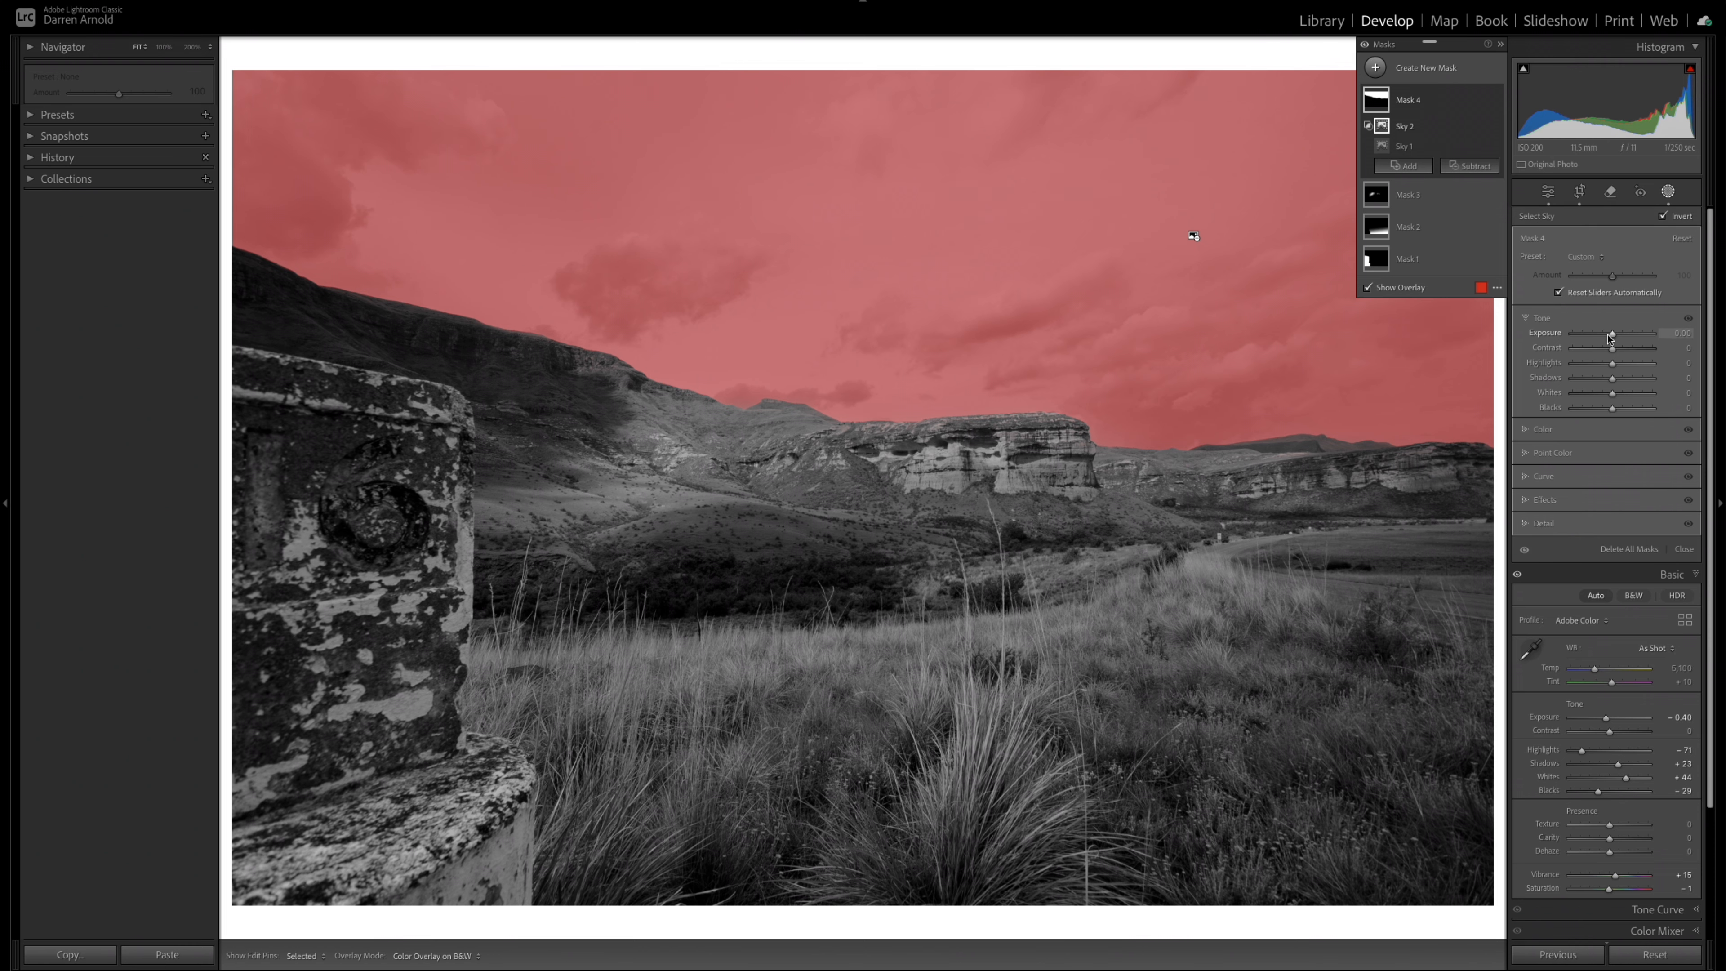
left_click_drag(1609, 338, 1623, 353)
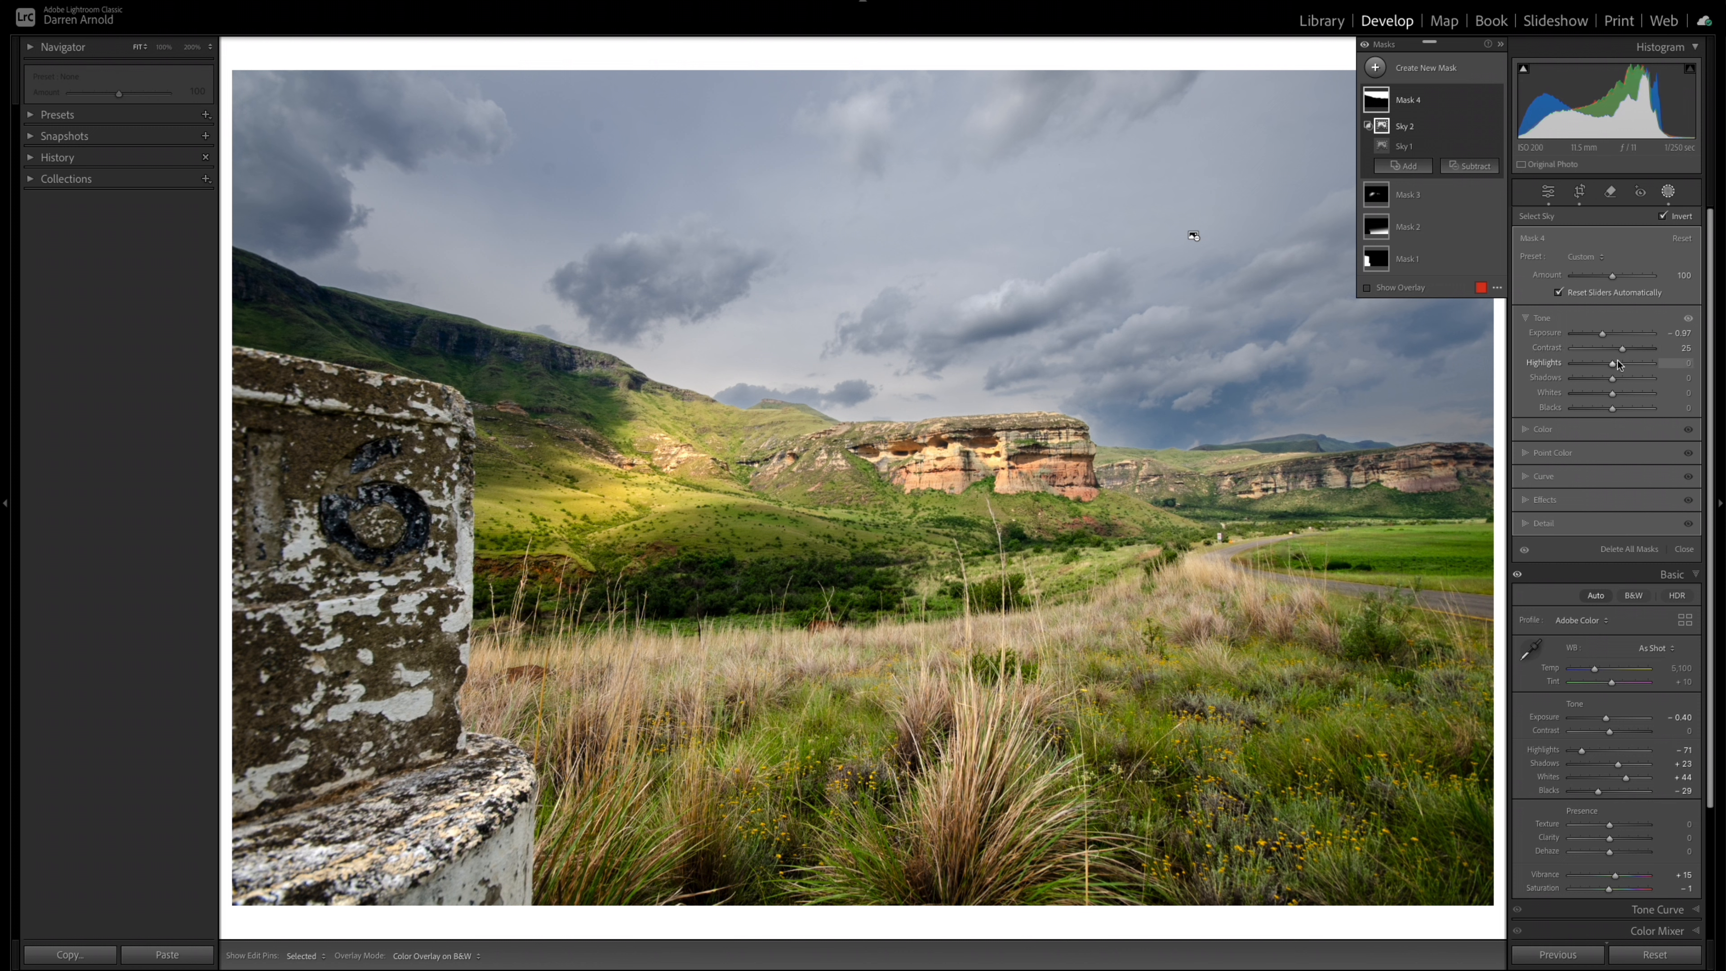
Raise Mask 4's colour temperature slightly to warm the sky.
left_click(1527, 430)
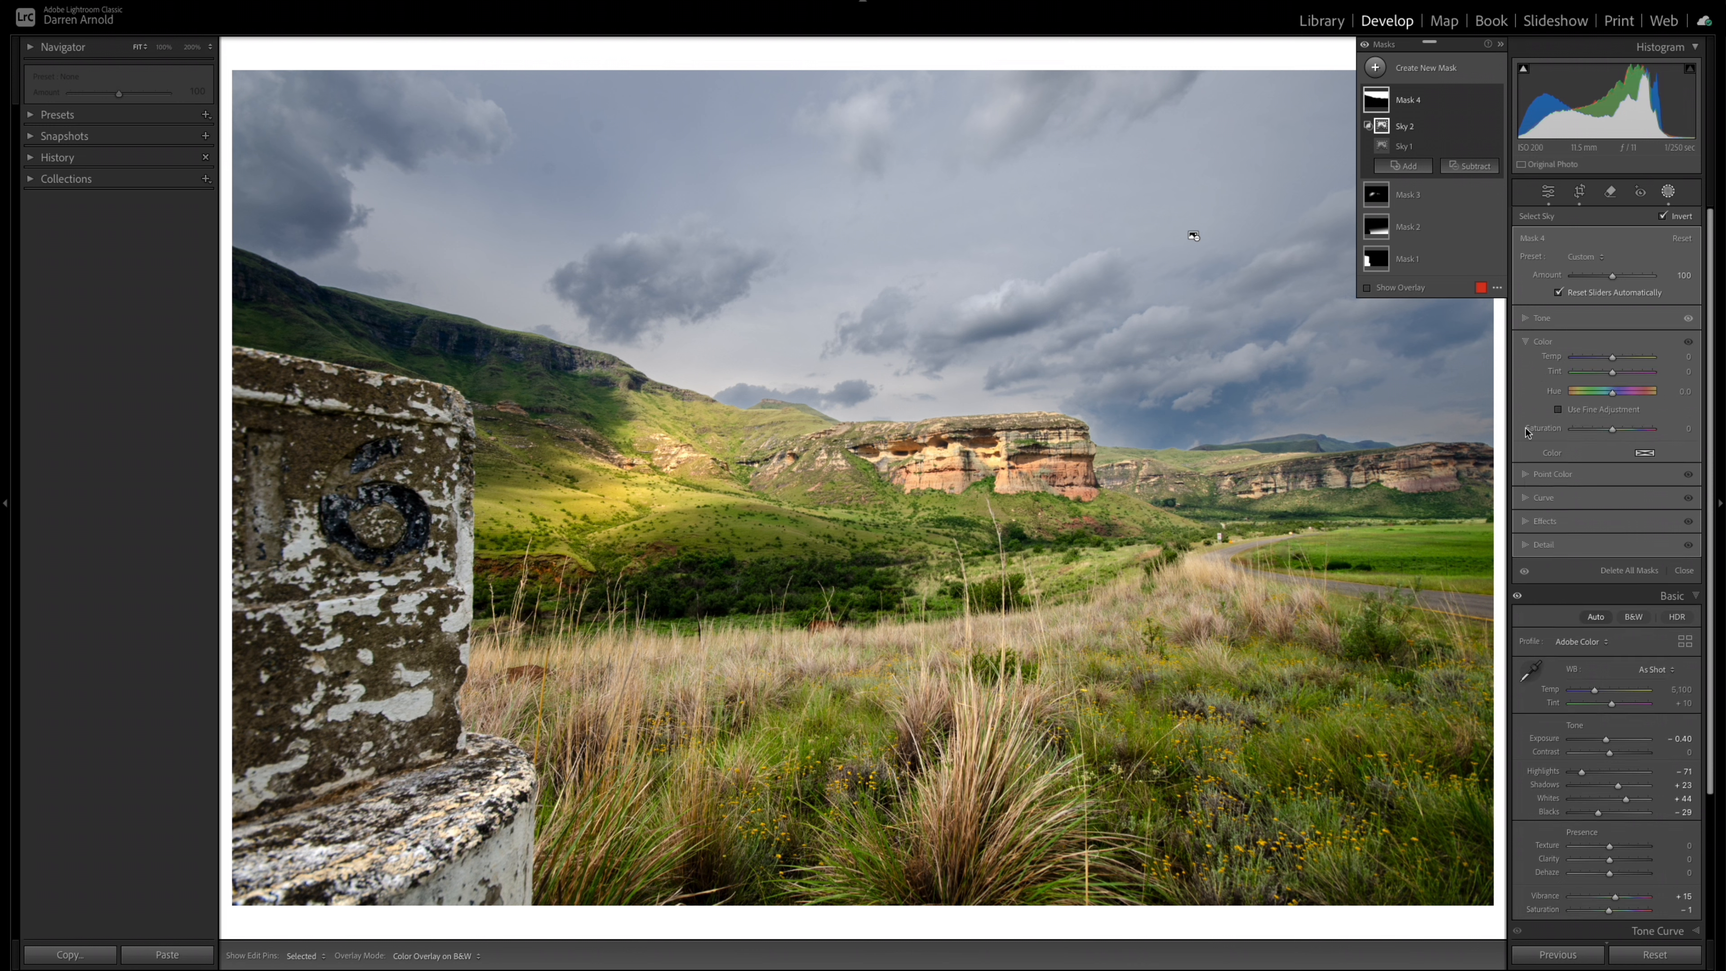
left_click(1613, 357)
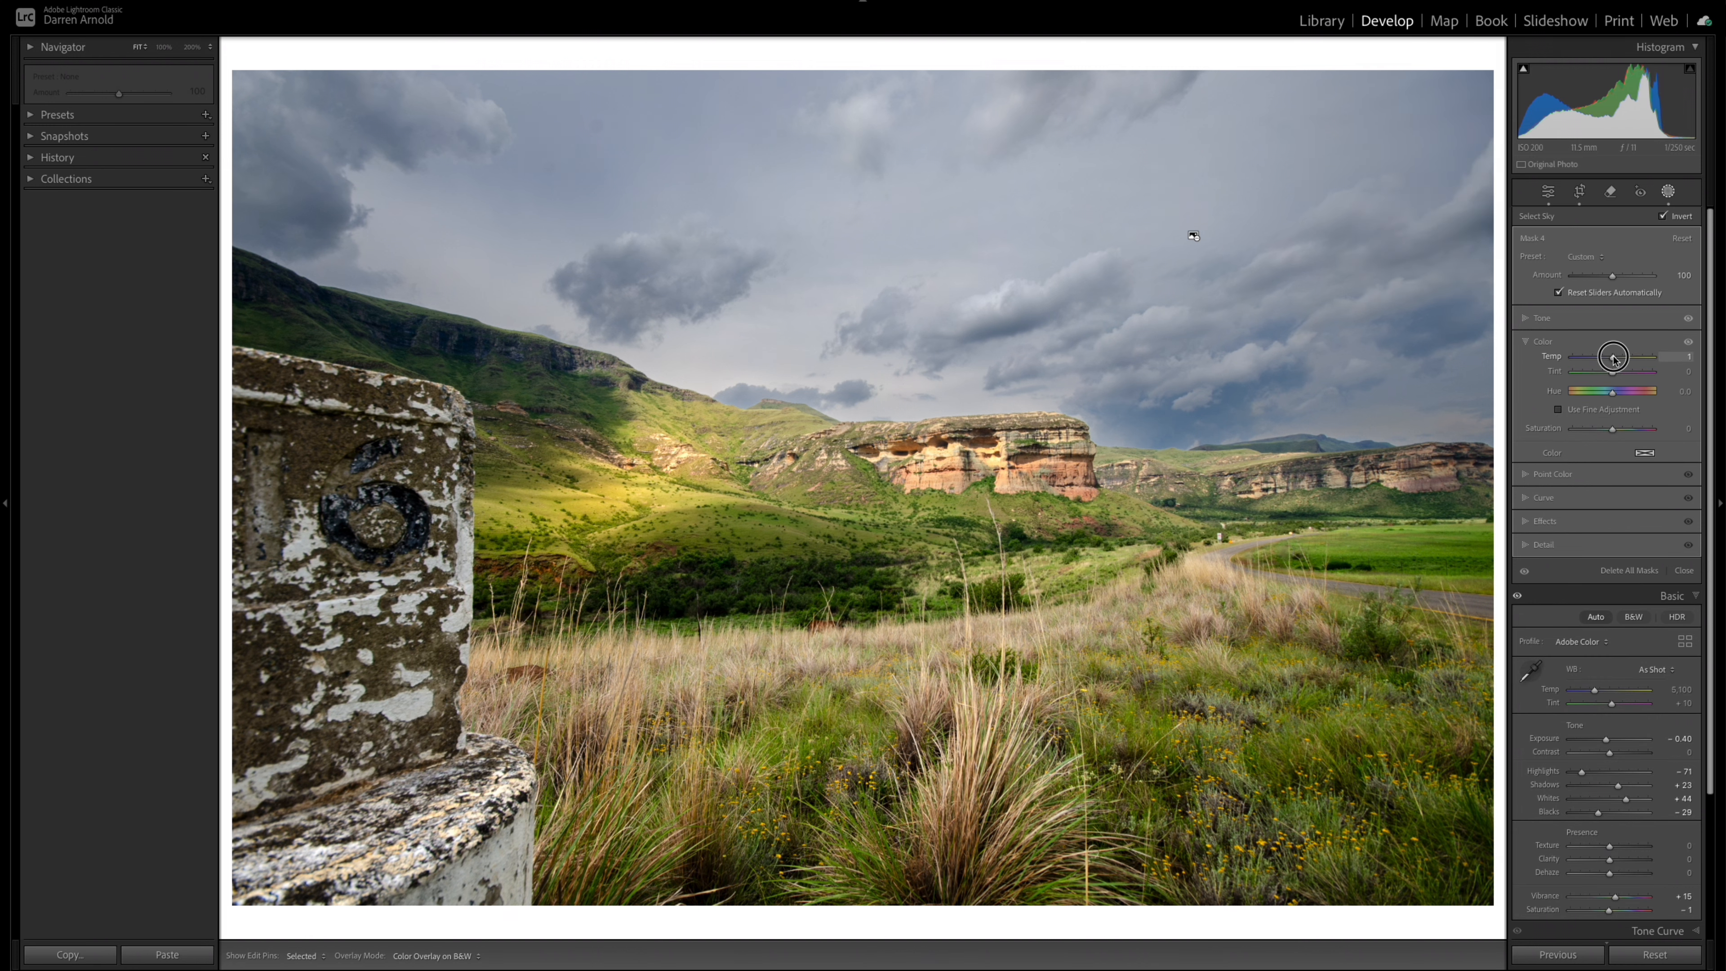
left_click_drag(1614, 358, 1617, 359)
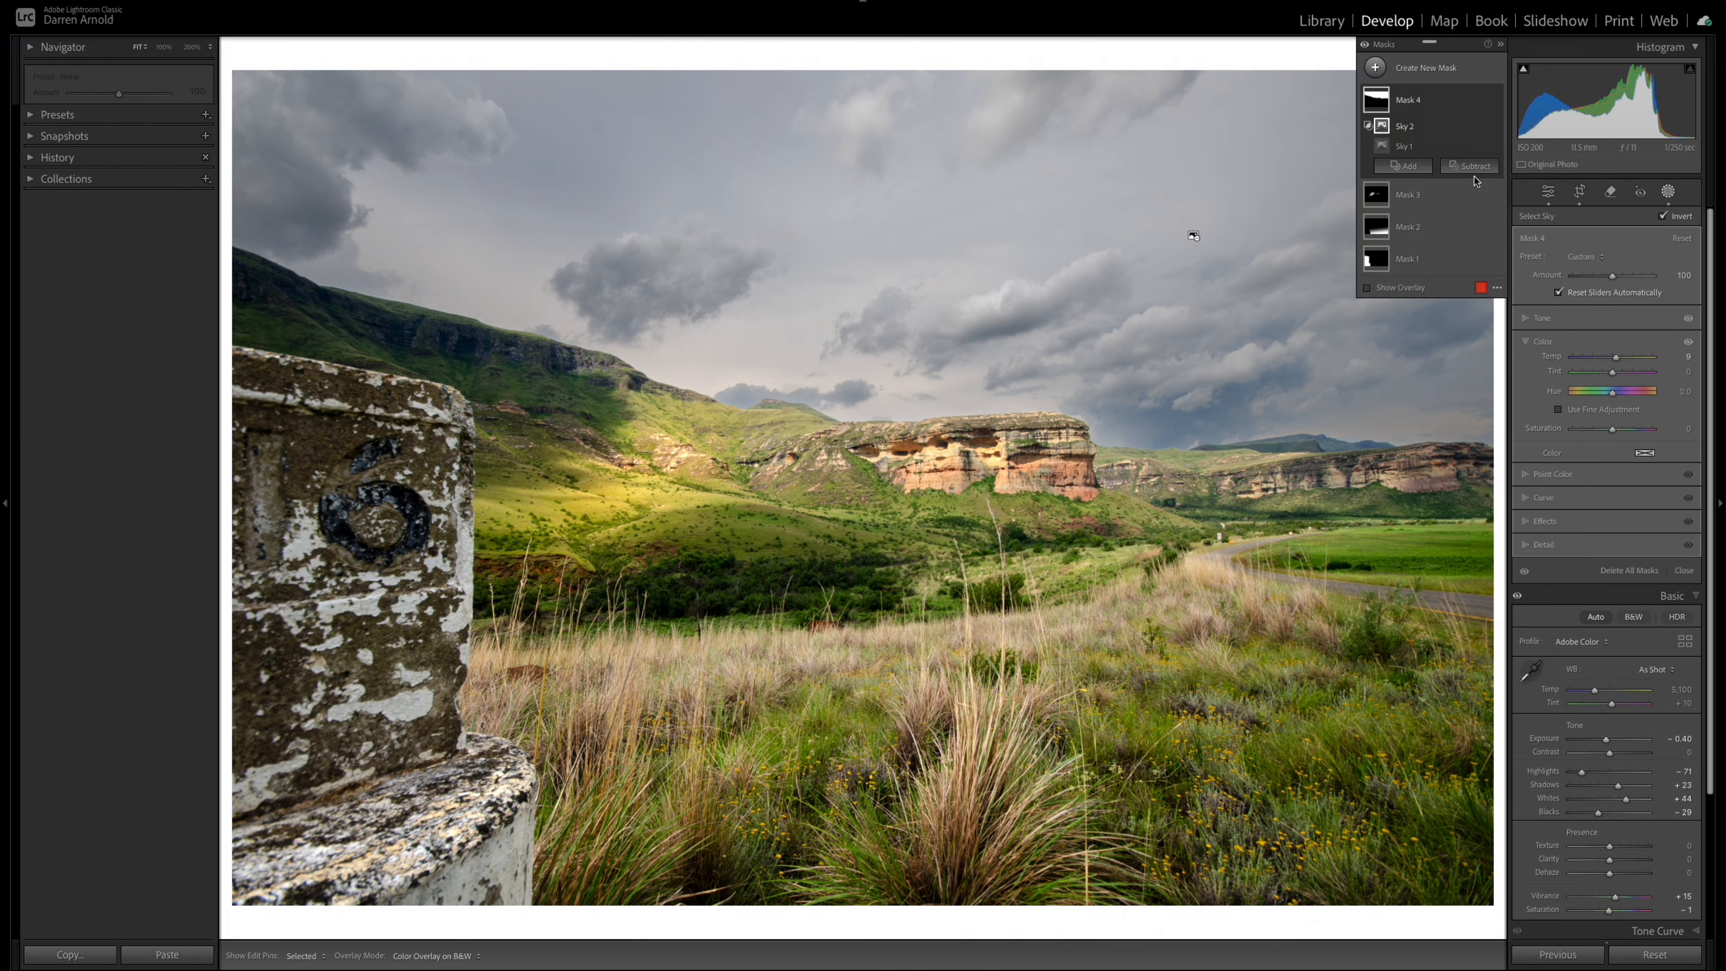
Compare the sky with and without Mask 4's tone and temperature adjustments.
left_click(1493, 101)
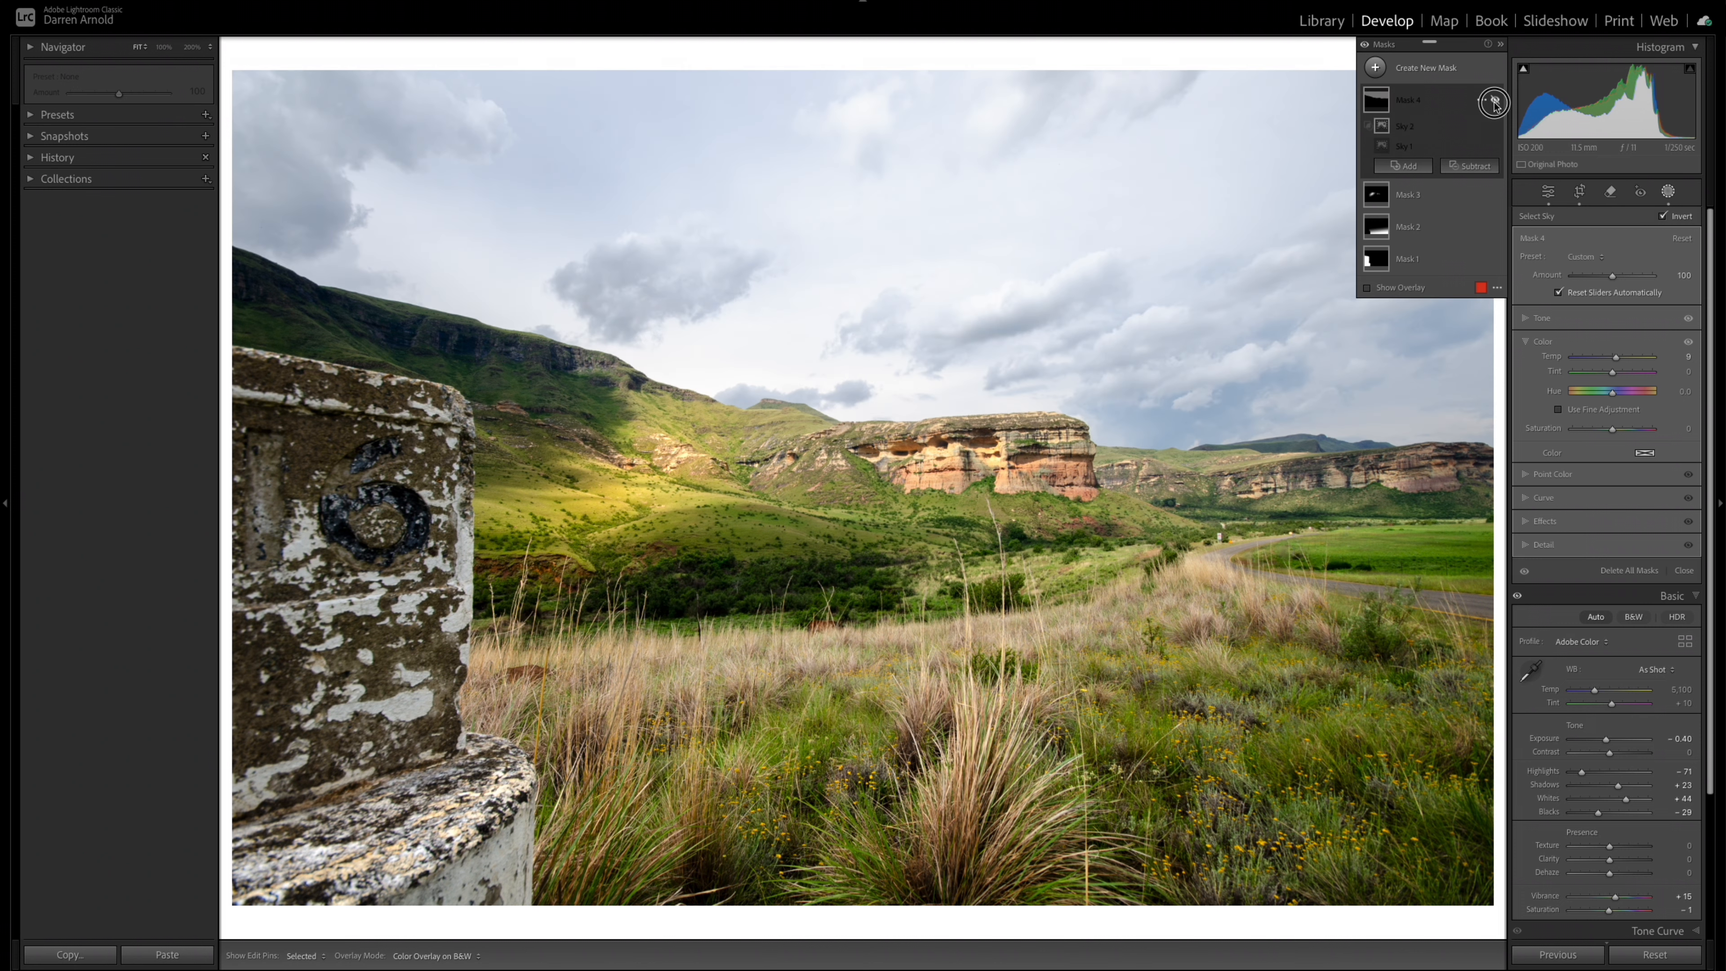
left_click(1493, 101)
left_click(1493, 101)
left_click(1493, 101)
left_click(1494, 101)
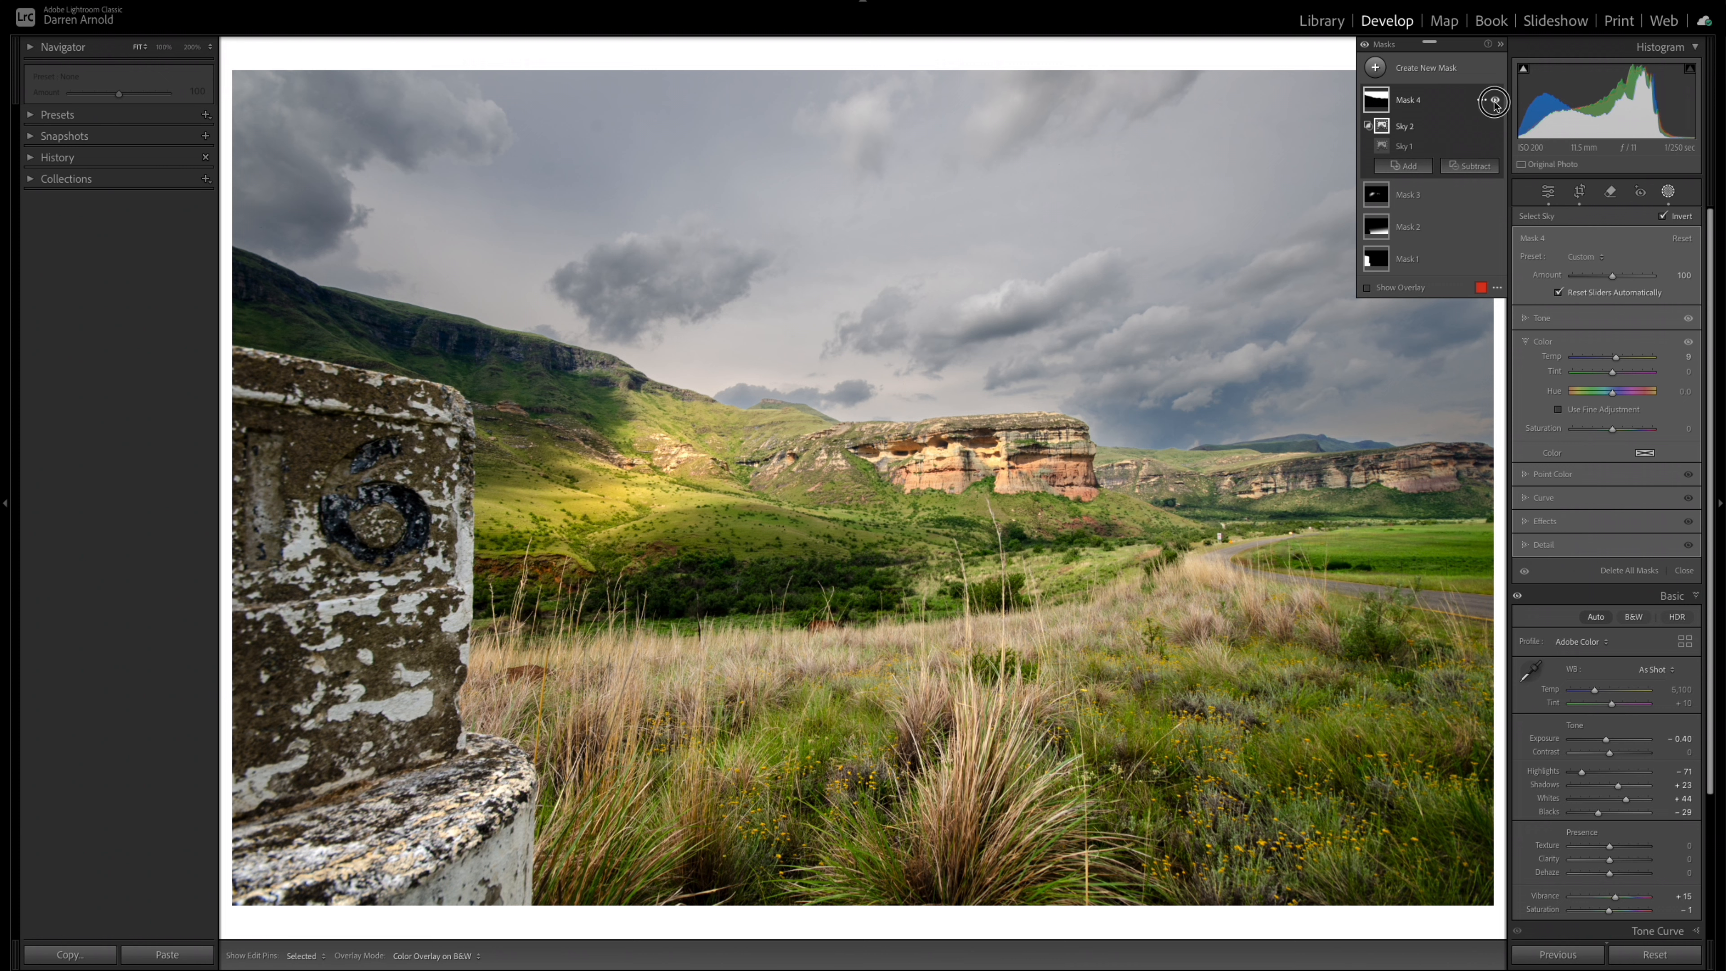
left_click(1494, 101)
left_click(1494, 101)
left_click(1493, 101)
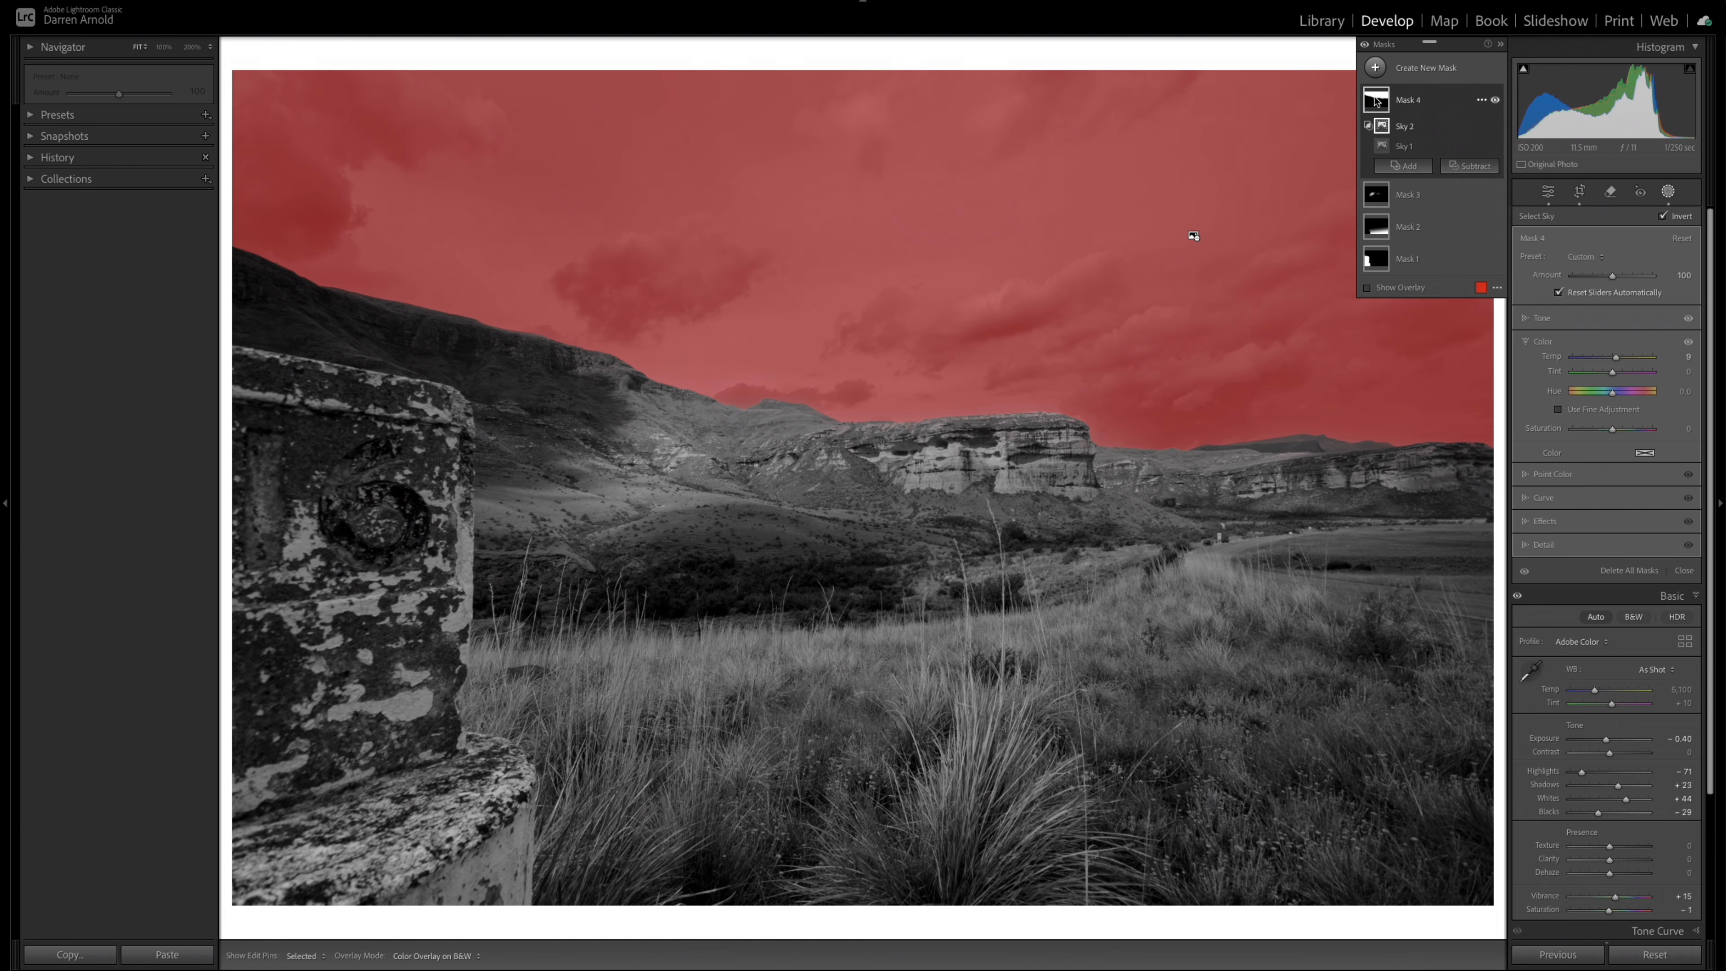
Collapse Mask 4's components and check its coverage with the overlay against the photo with the mask hidden.
left_click(1374, 100)
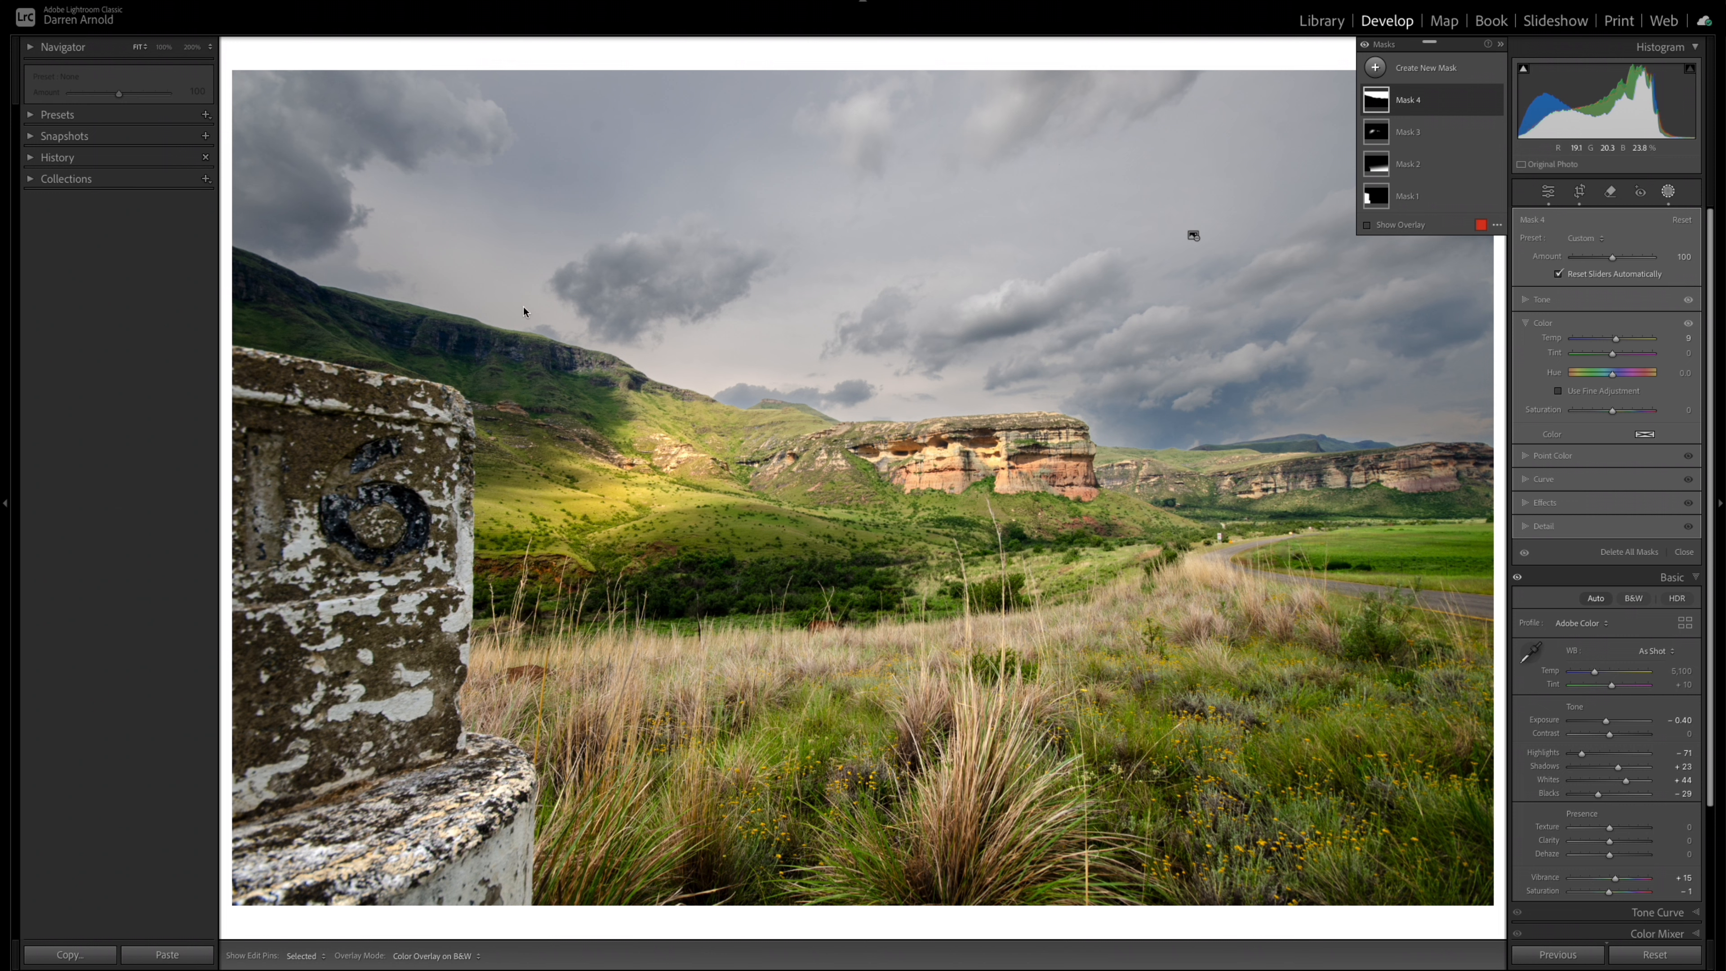
left_click(1368, 224)
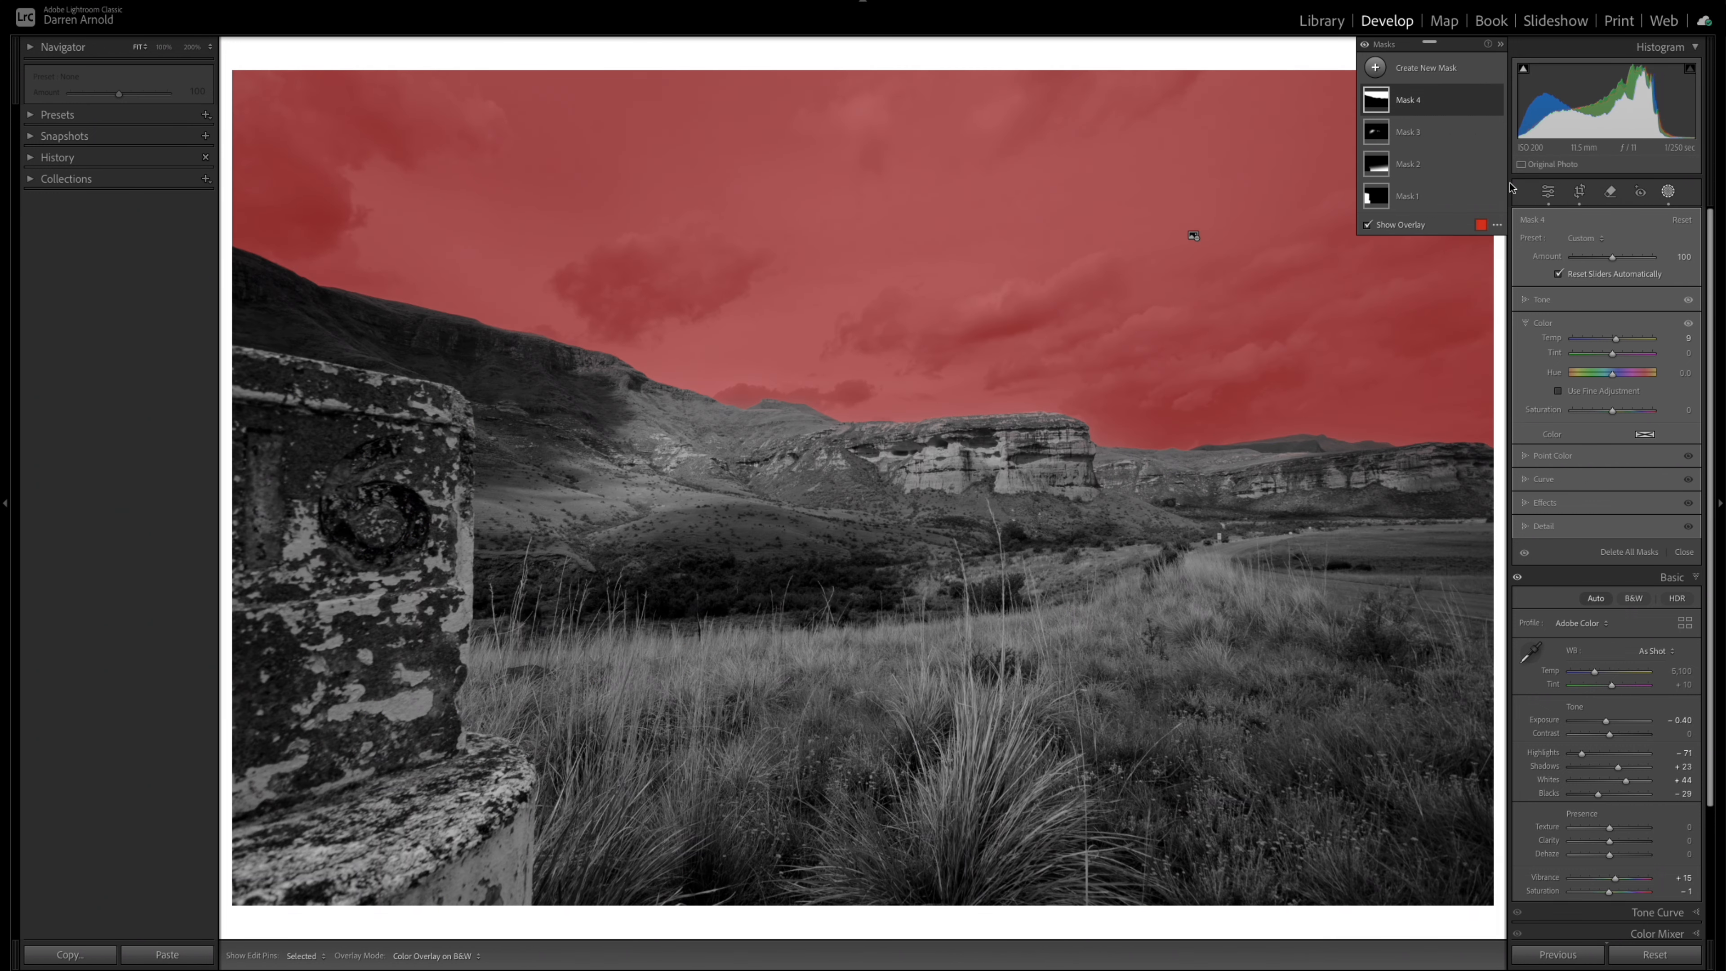
left_click(1495, 101)
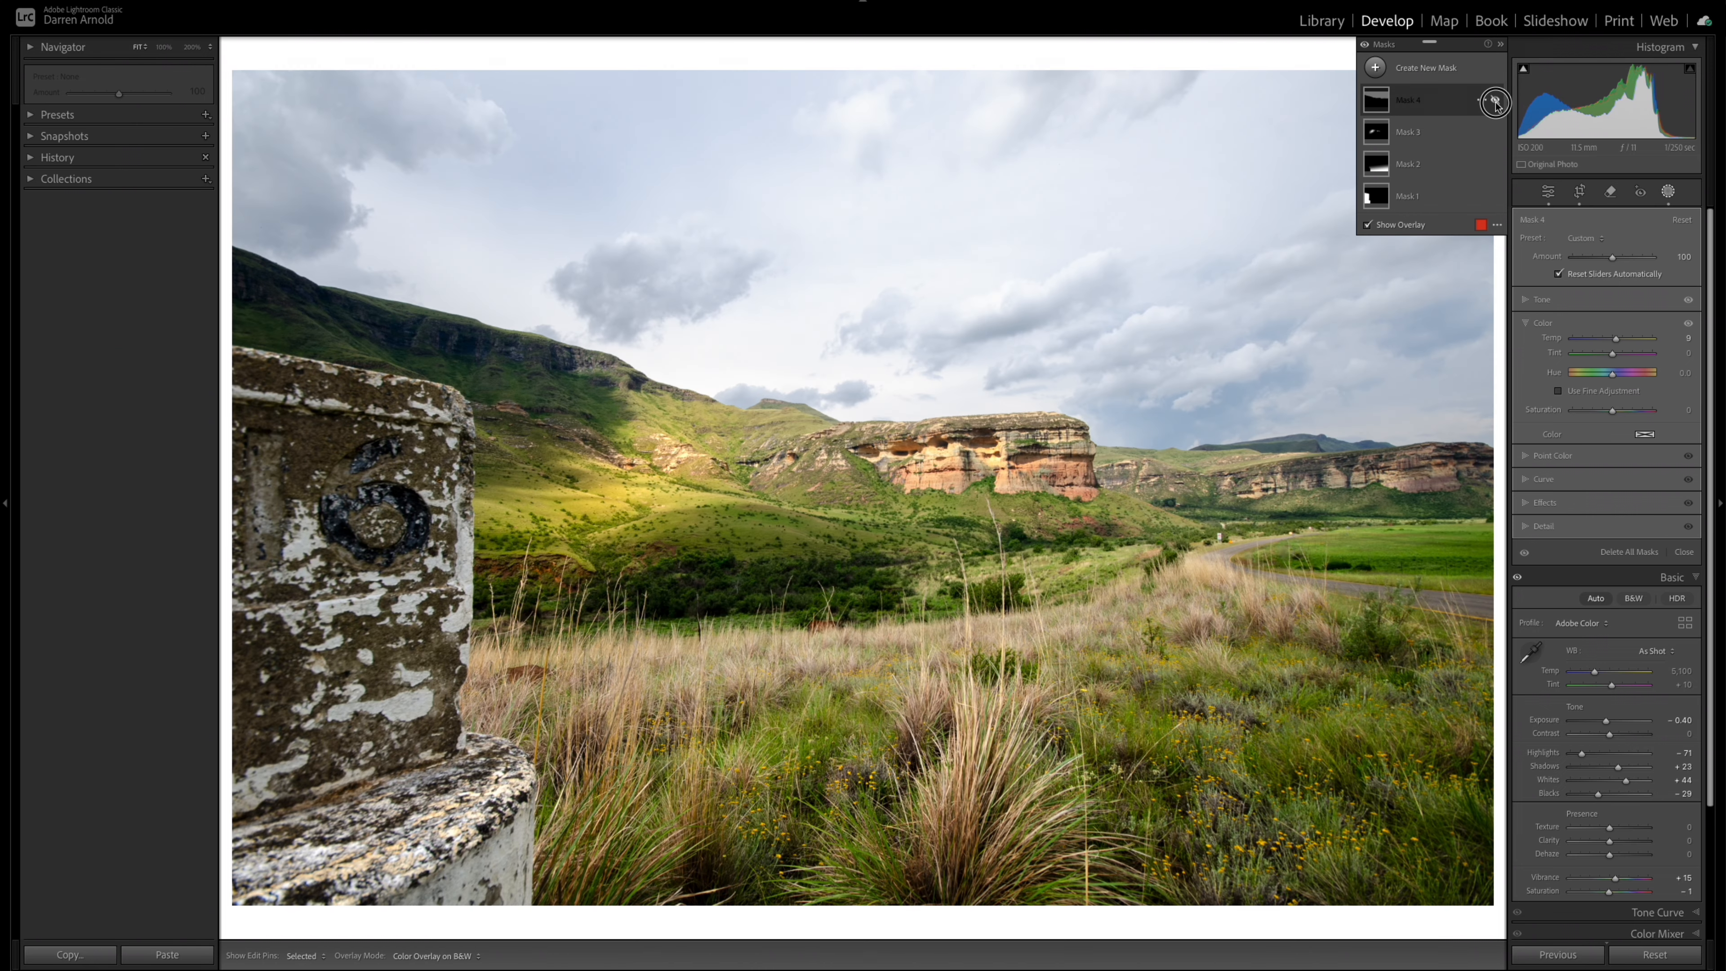
left_click(1495, 100)
left_click(1495, 101)
left_click(1495, 100)
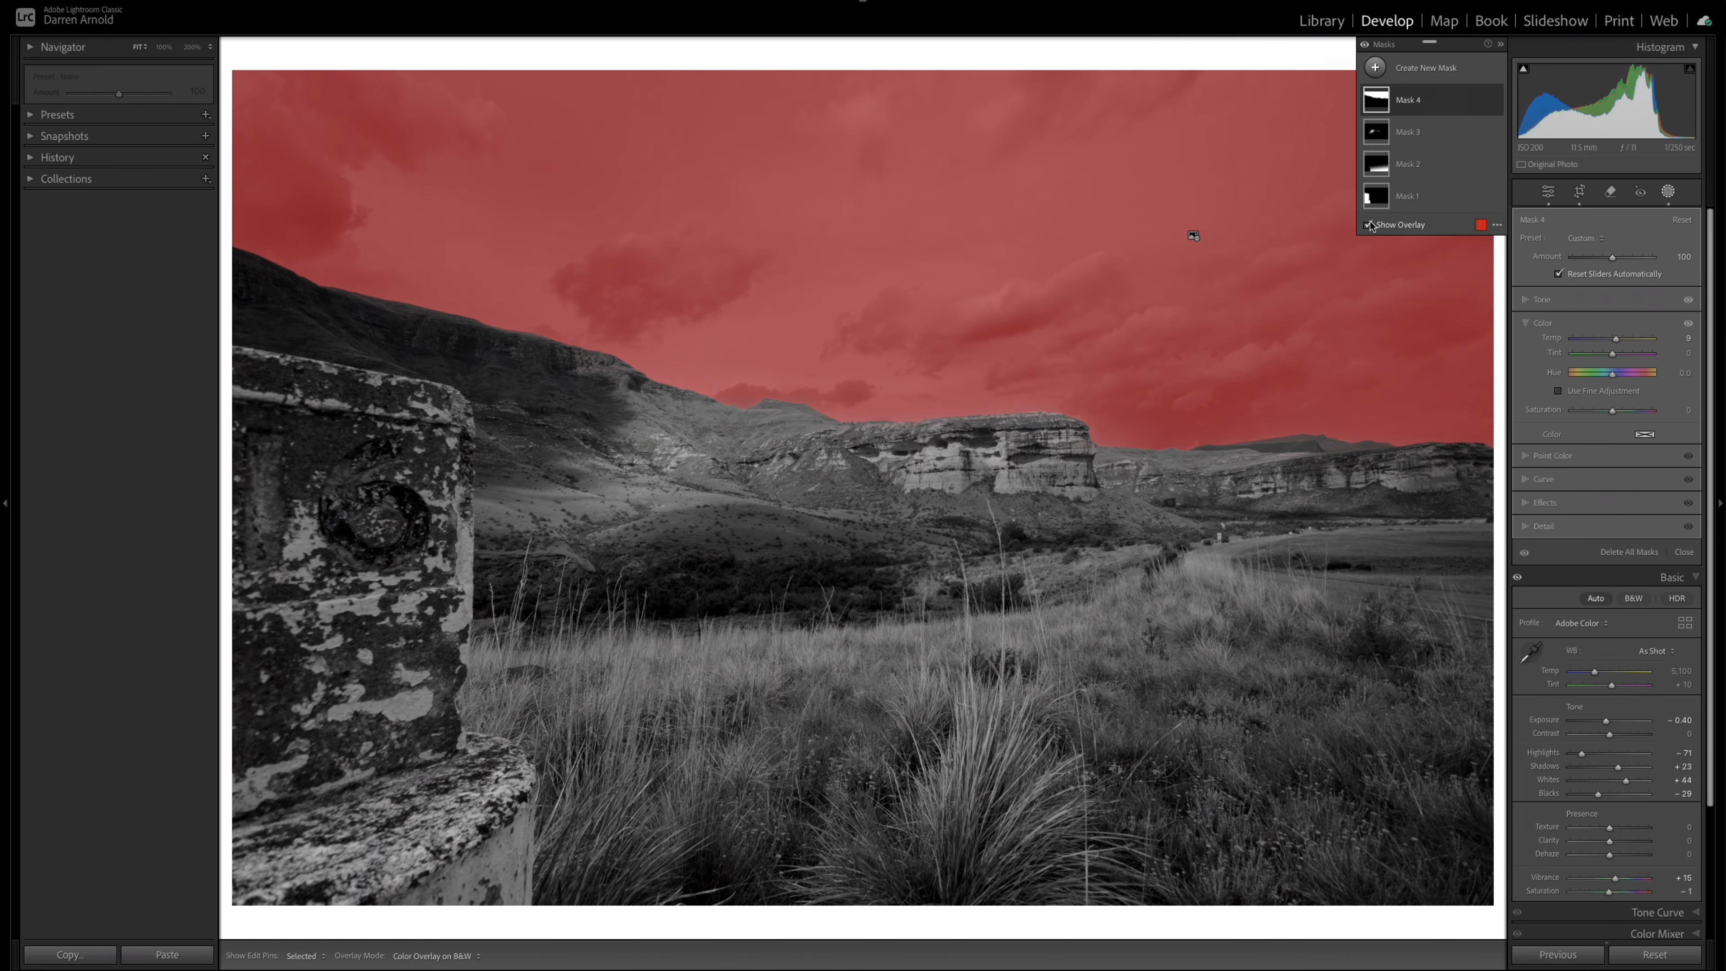
left_click(1367, 224)
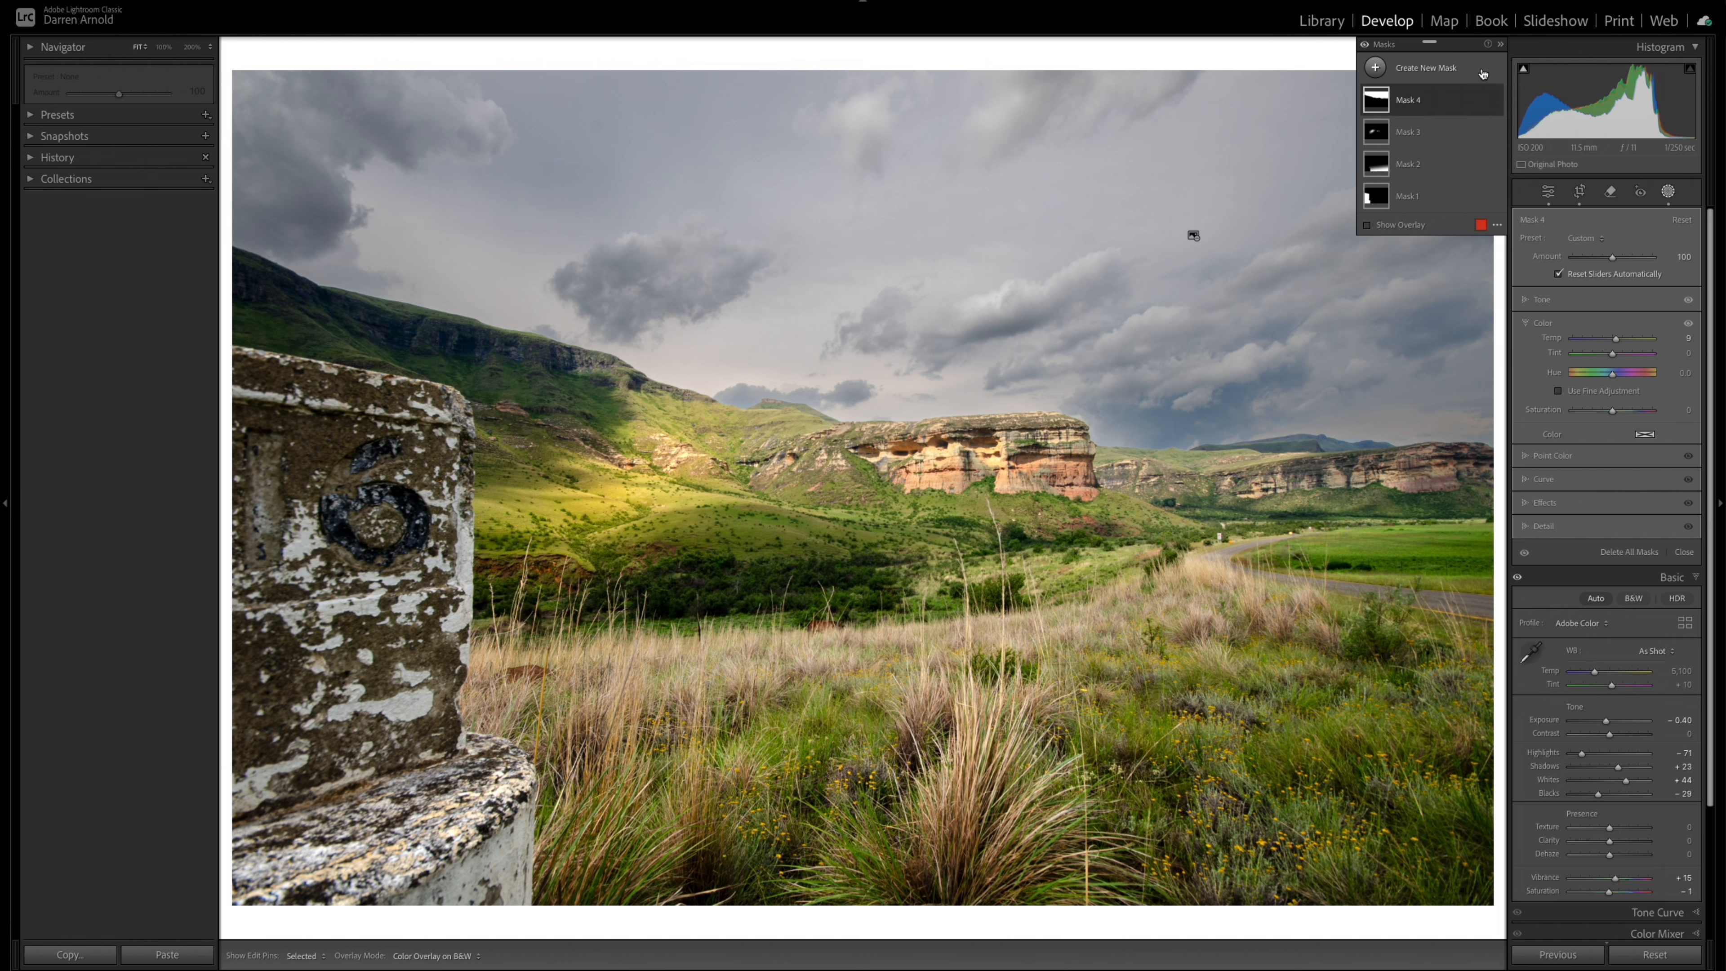
Examine Mask 4's effect on the clouds and horizon by repeatedly hiding and showing the mask with the overlay off.
left_click(1496, 101)
left_click(1495, 101)
left_click(1495, 101)
left_click(1495, 101)
left_click(1495, 101)
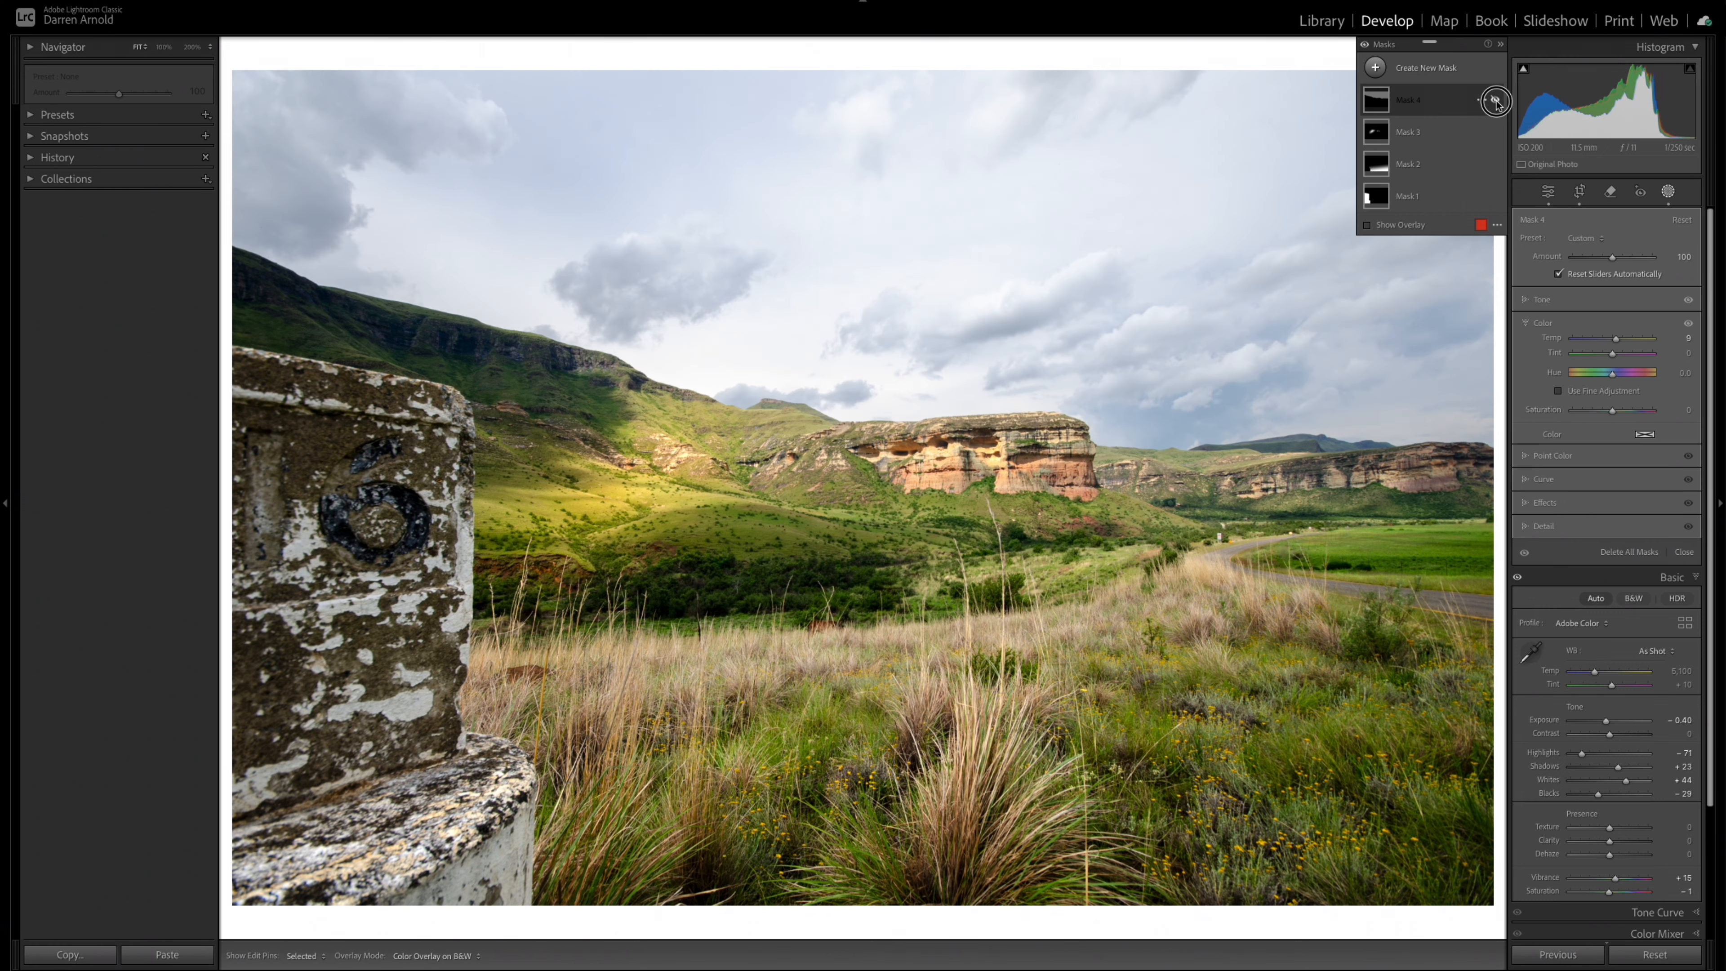
left_click(1495, 101)
left_click(1495, 100)
left_click(1496, 101)
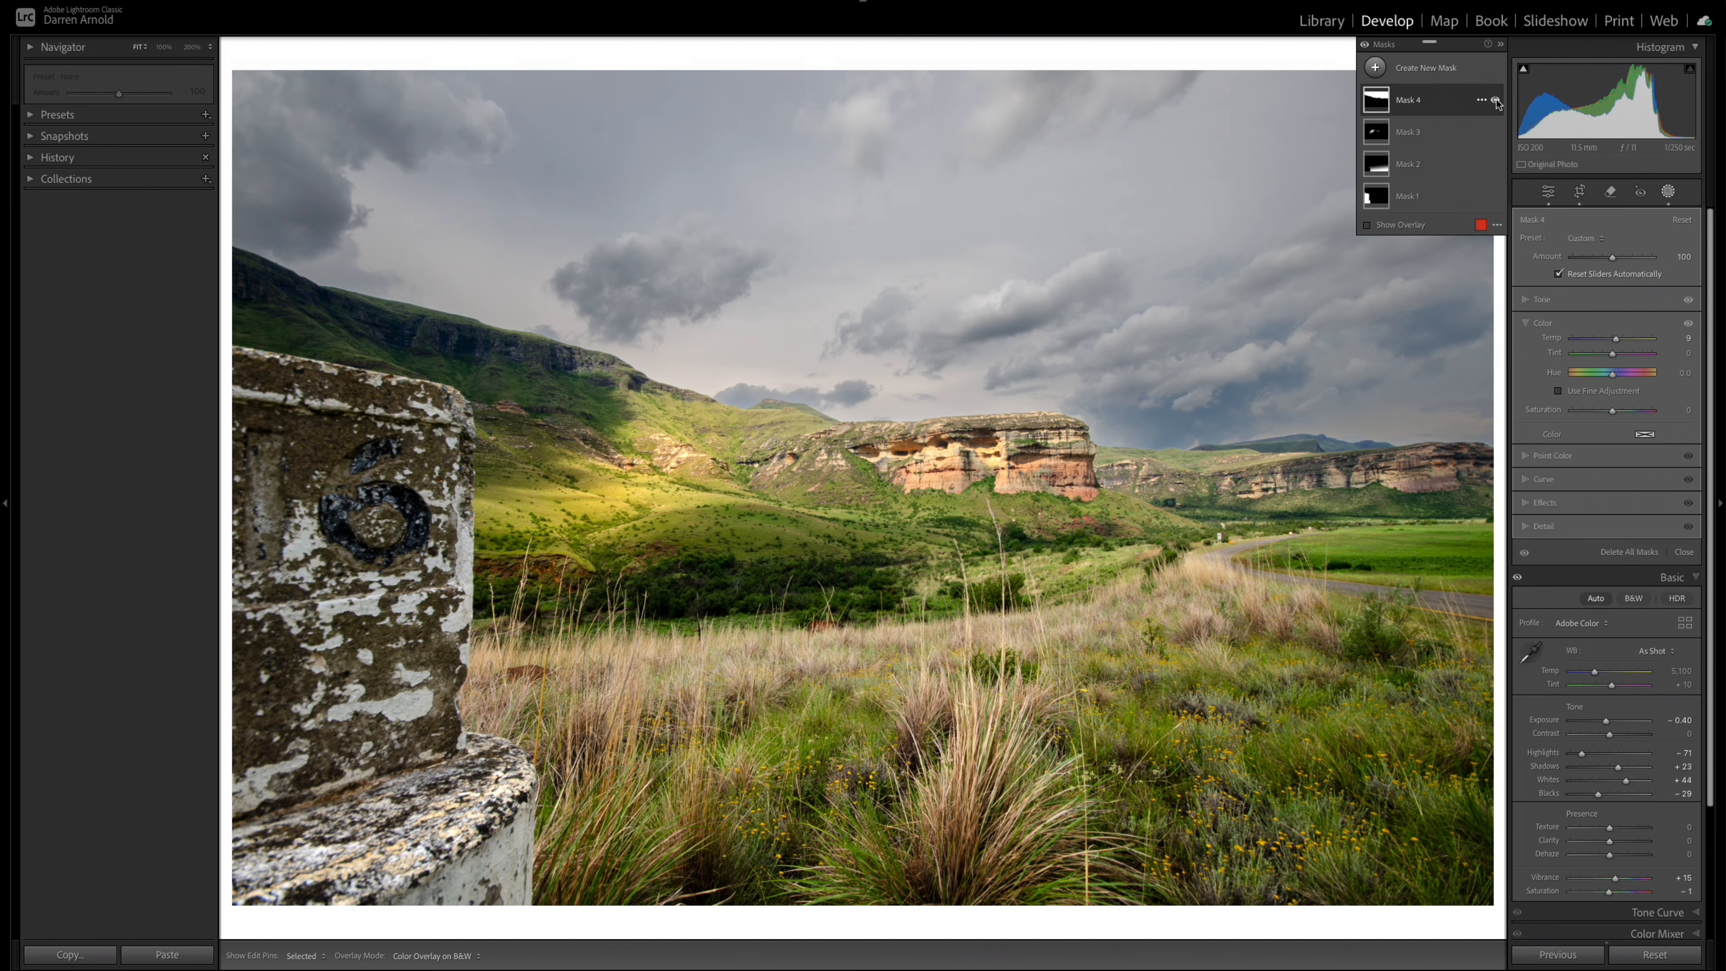
left_click(1495, 101)
left_click(1495, 101)
left_click(1495, 100)
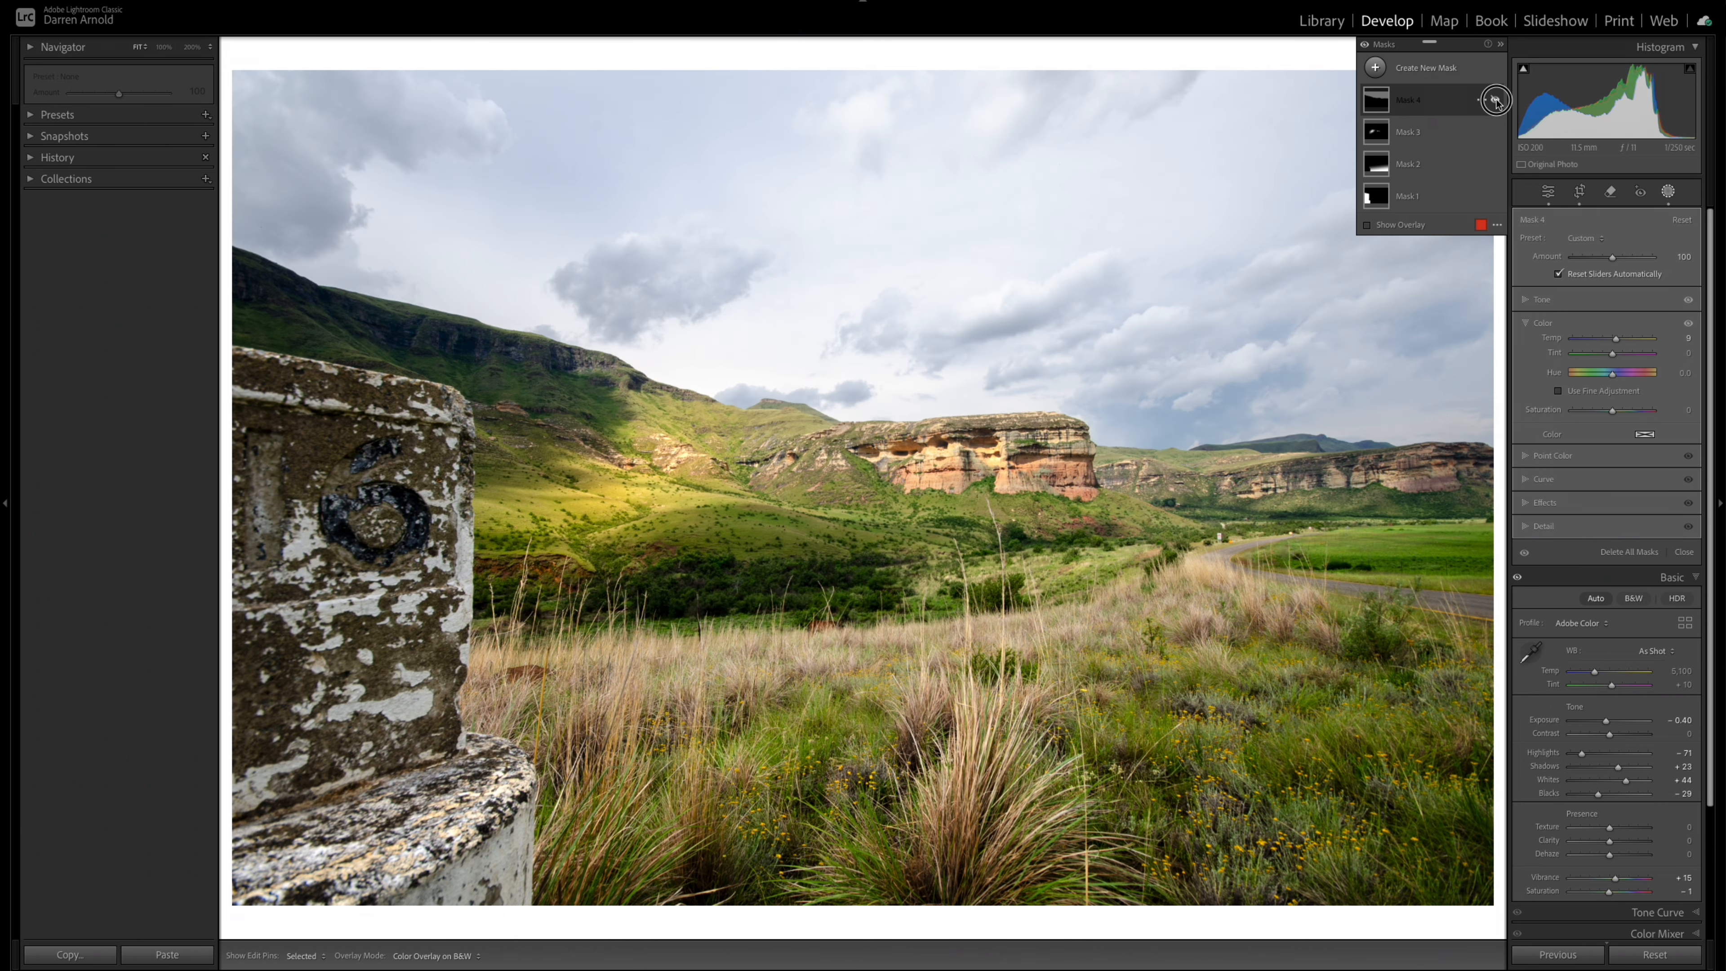
left_click(1495, 100)
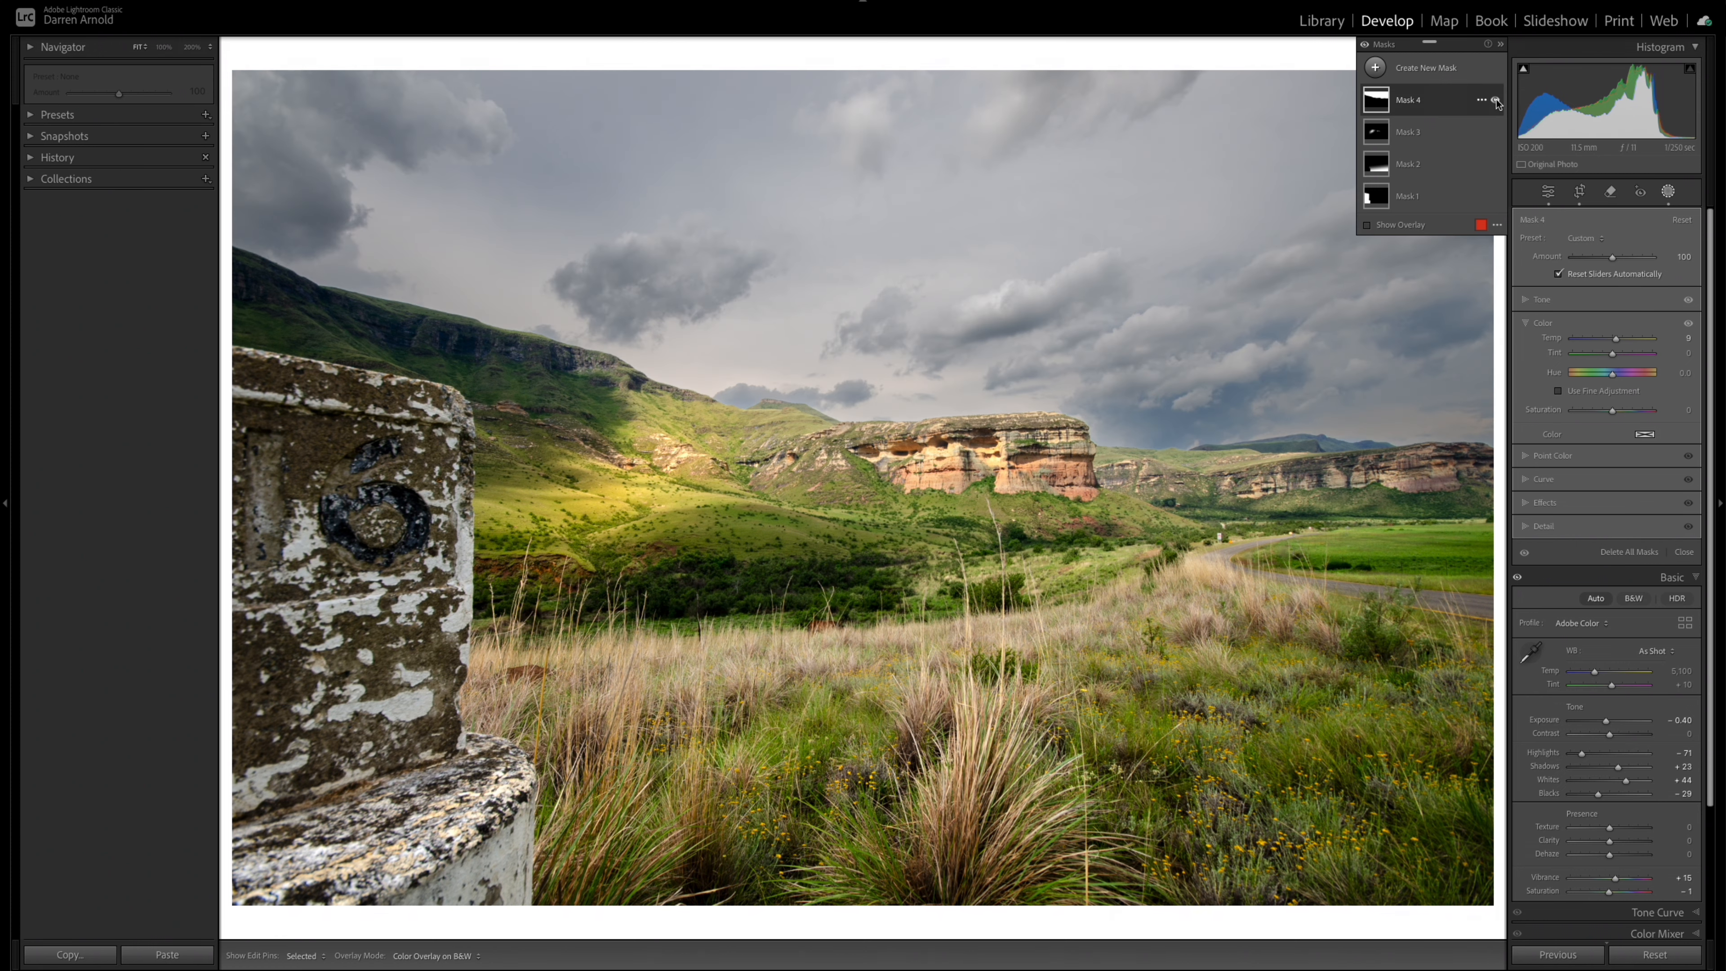
Intersect Mask 4 with a slightly tilted linear gradient running from the middle of the sky down to the foot of the central cliff.
left_click(1379, 102)
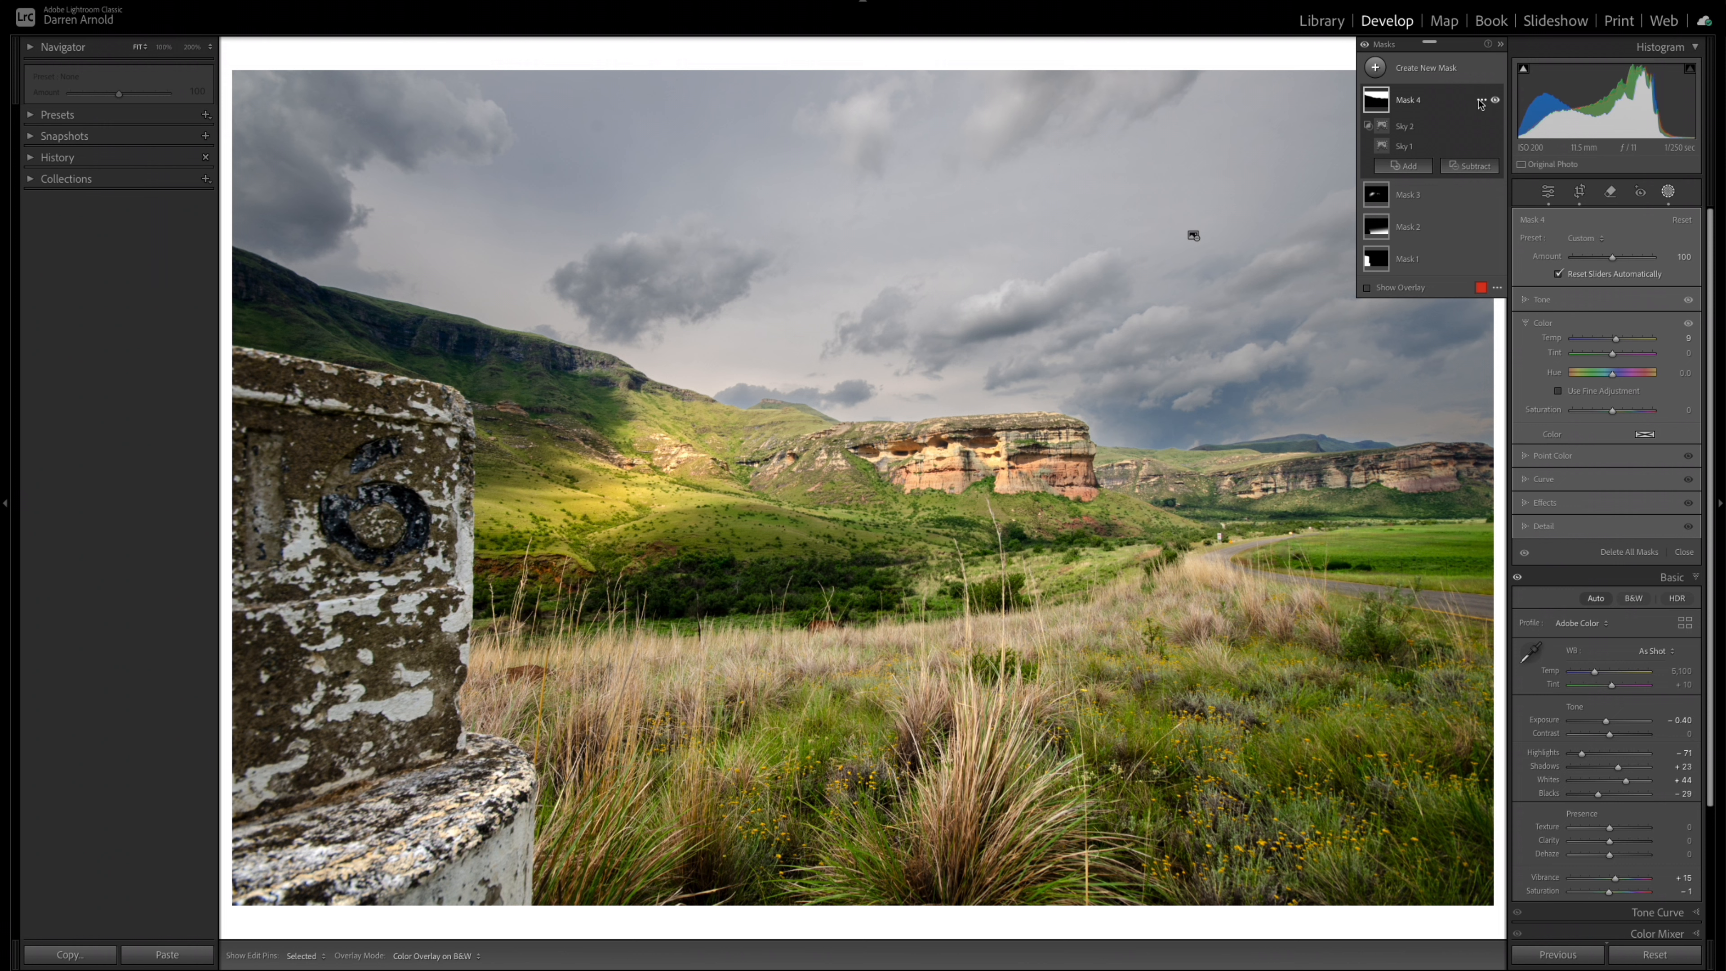
left_click(1481, 100)
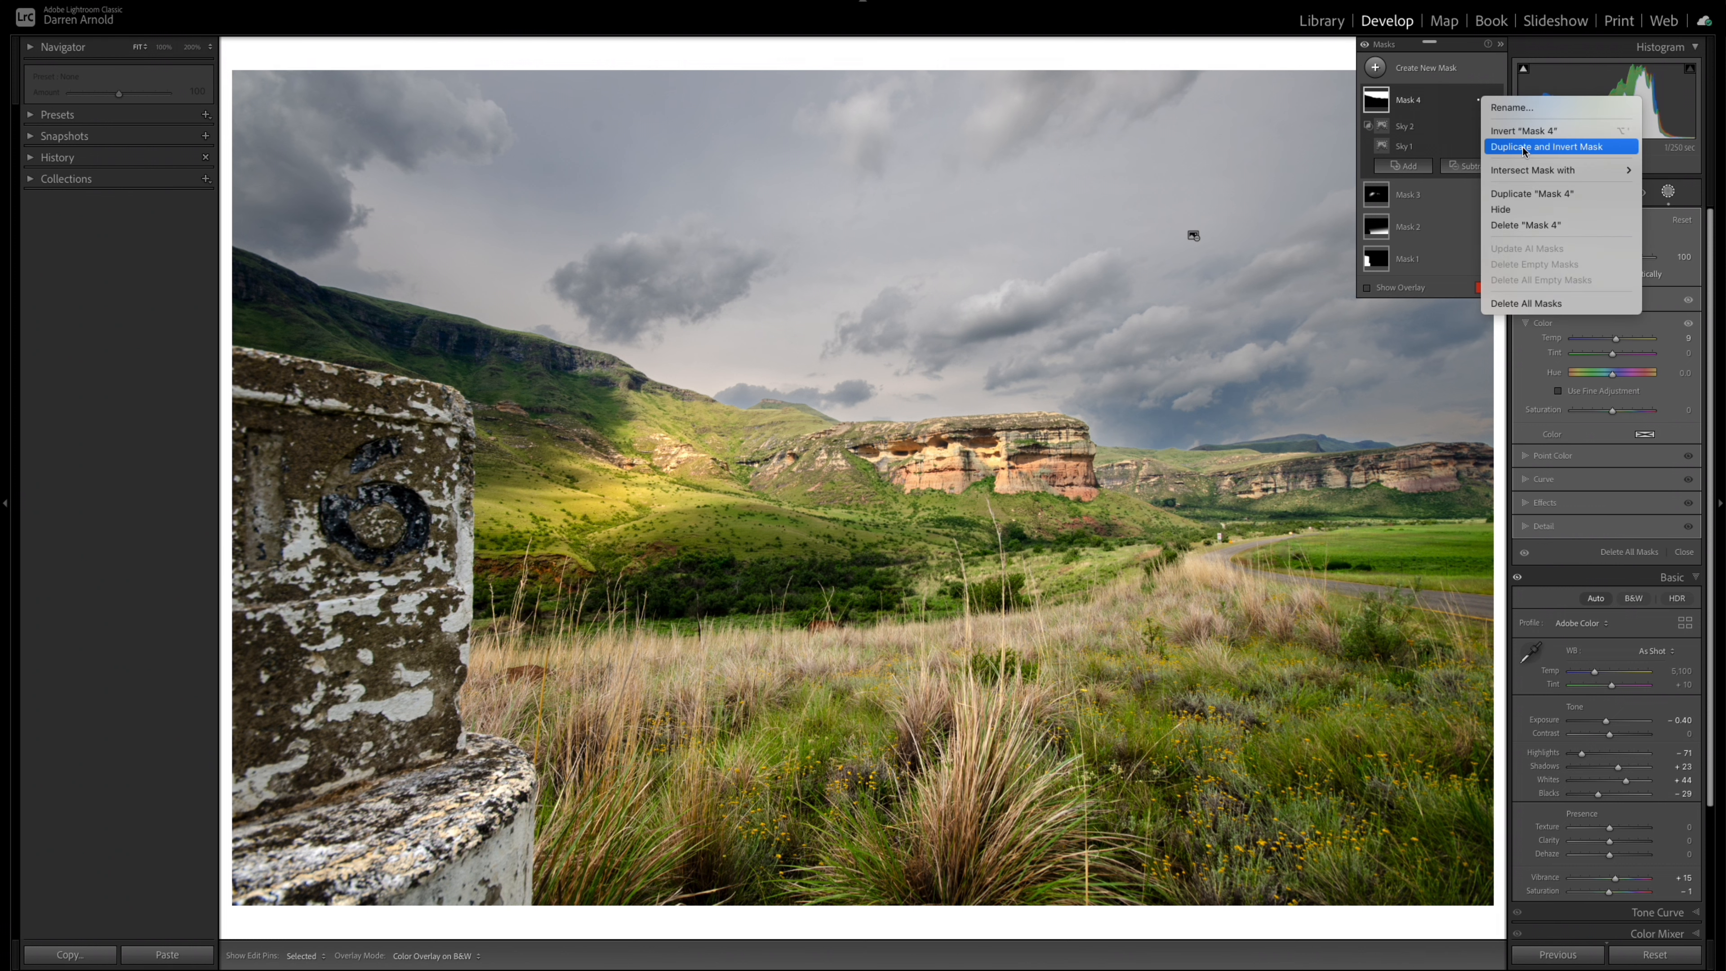
mouse_move(1524, 174)
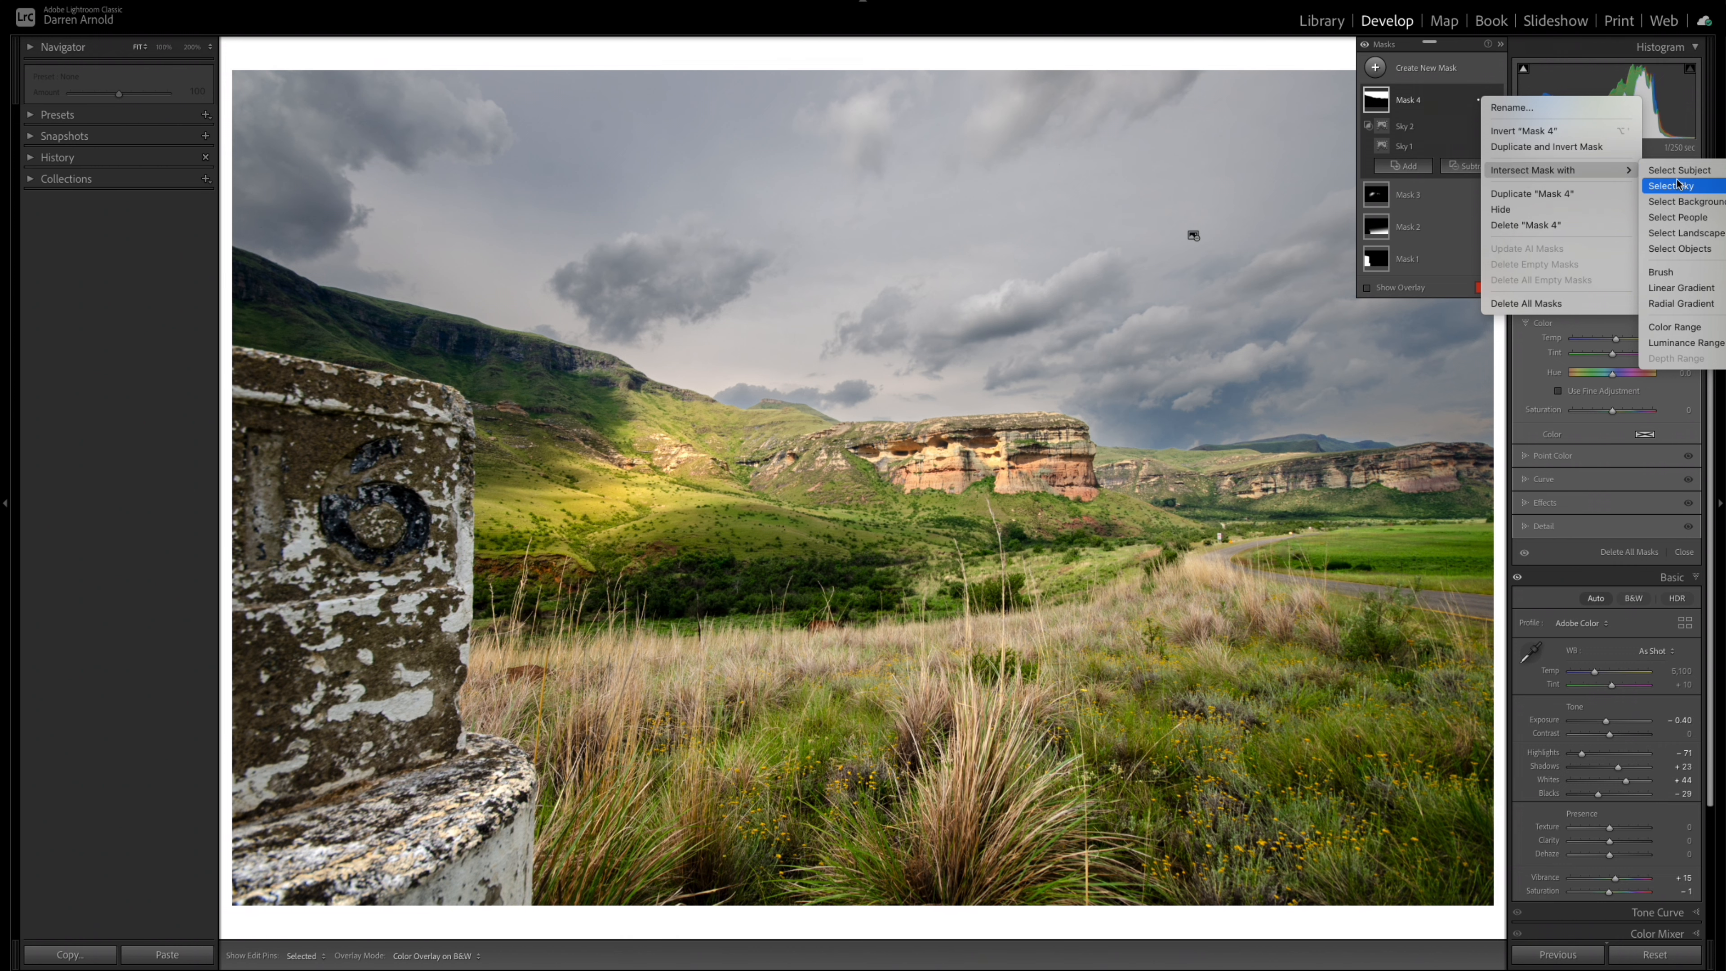
left_click(1681, 288)
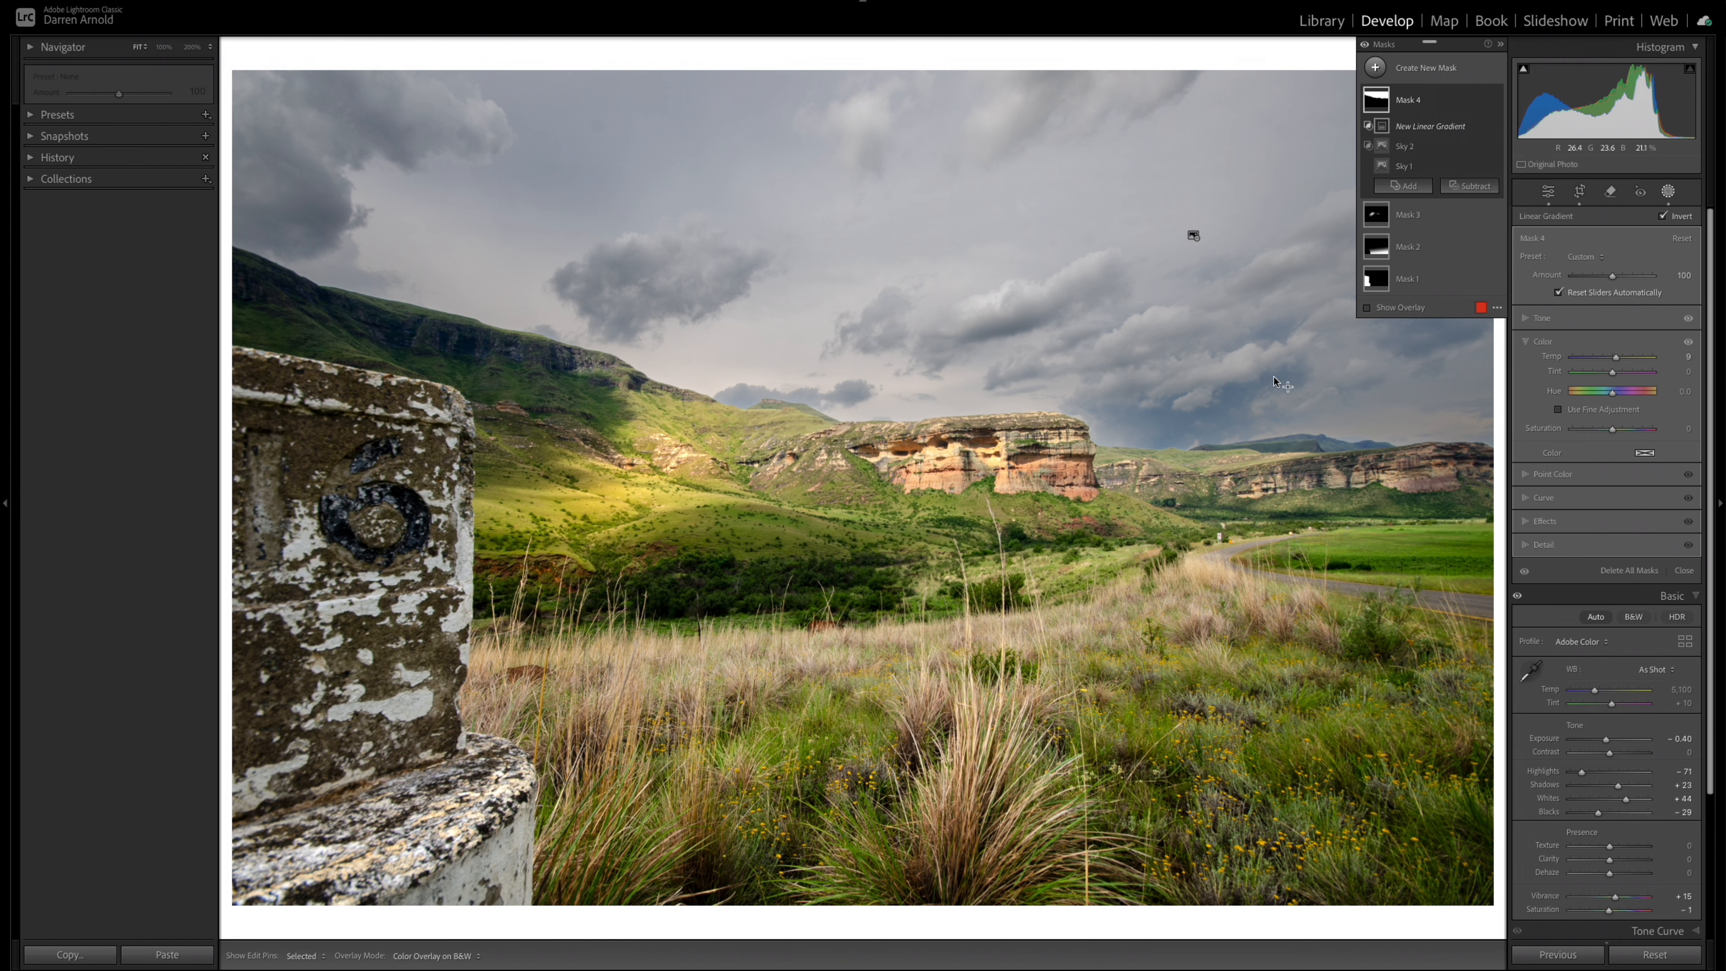
left_click_drag(1129, 264, 1094, 497)
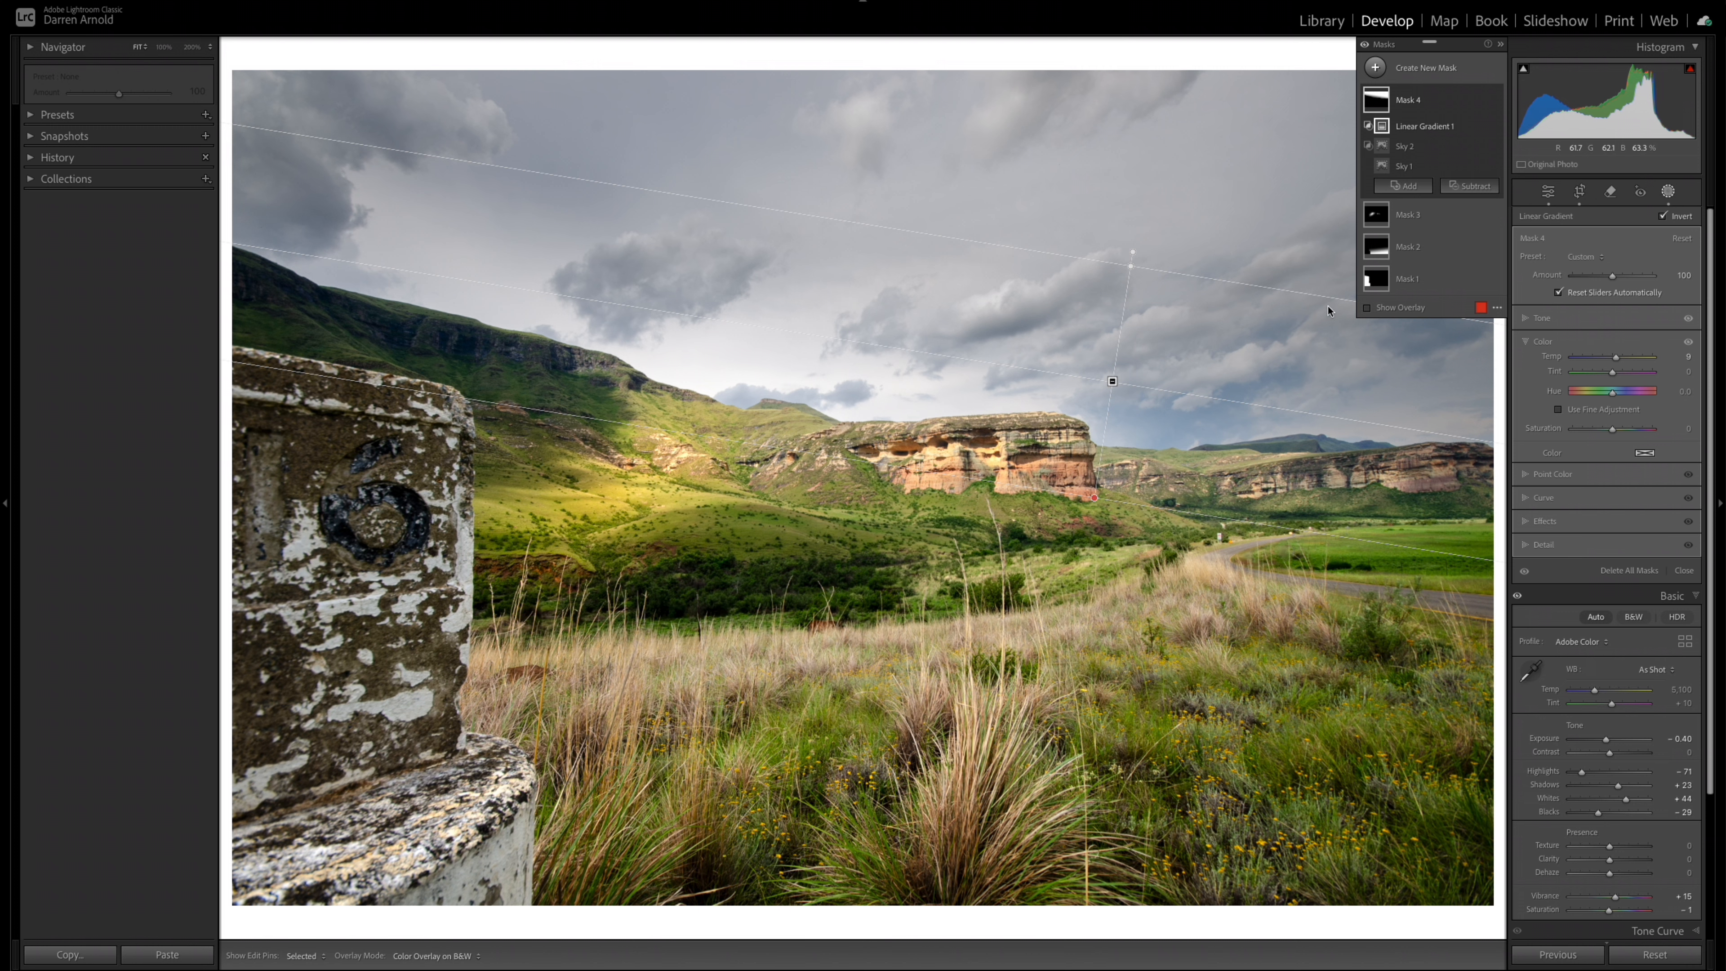
Check the intersected mask's overlay, and compare the sky near the horizon with and without the linear gradient component.
left_click(1366, 309)
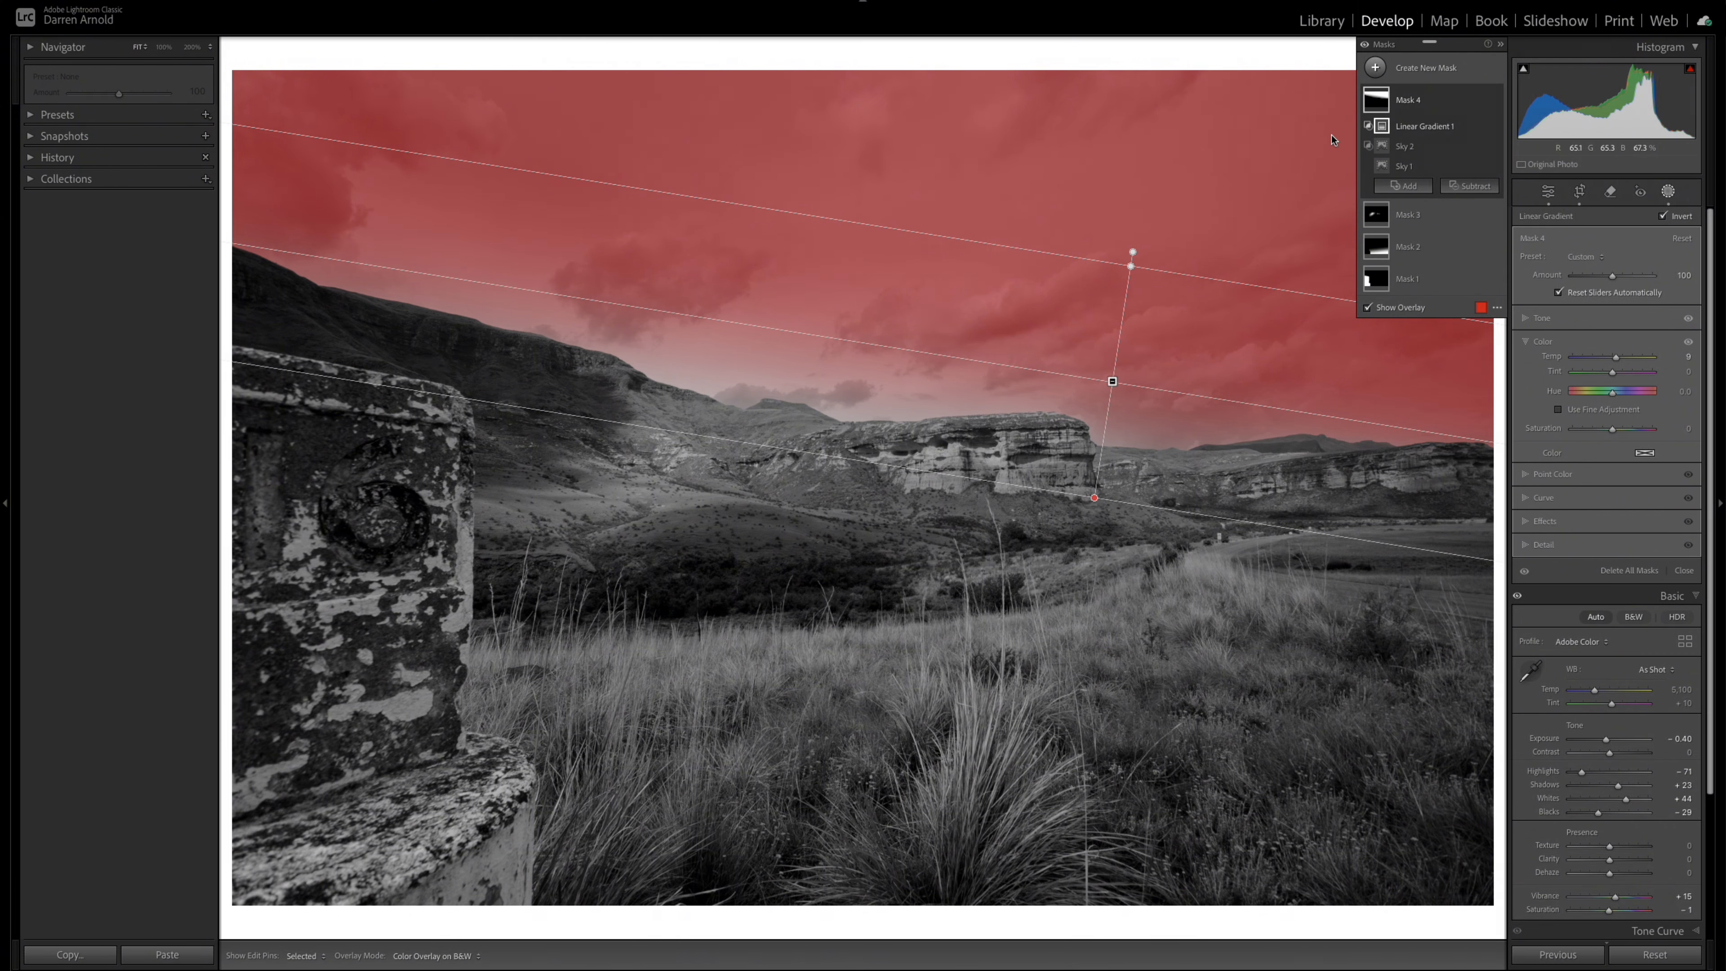
left_click(1368, 310)
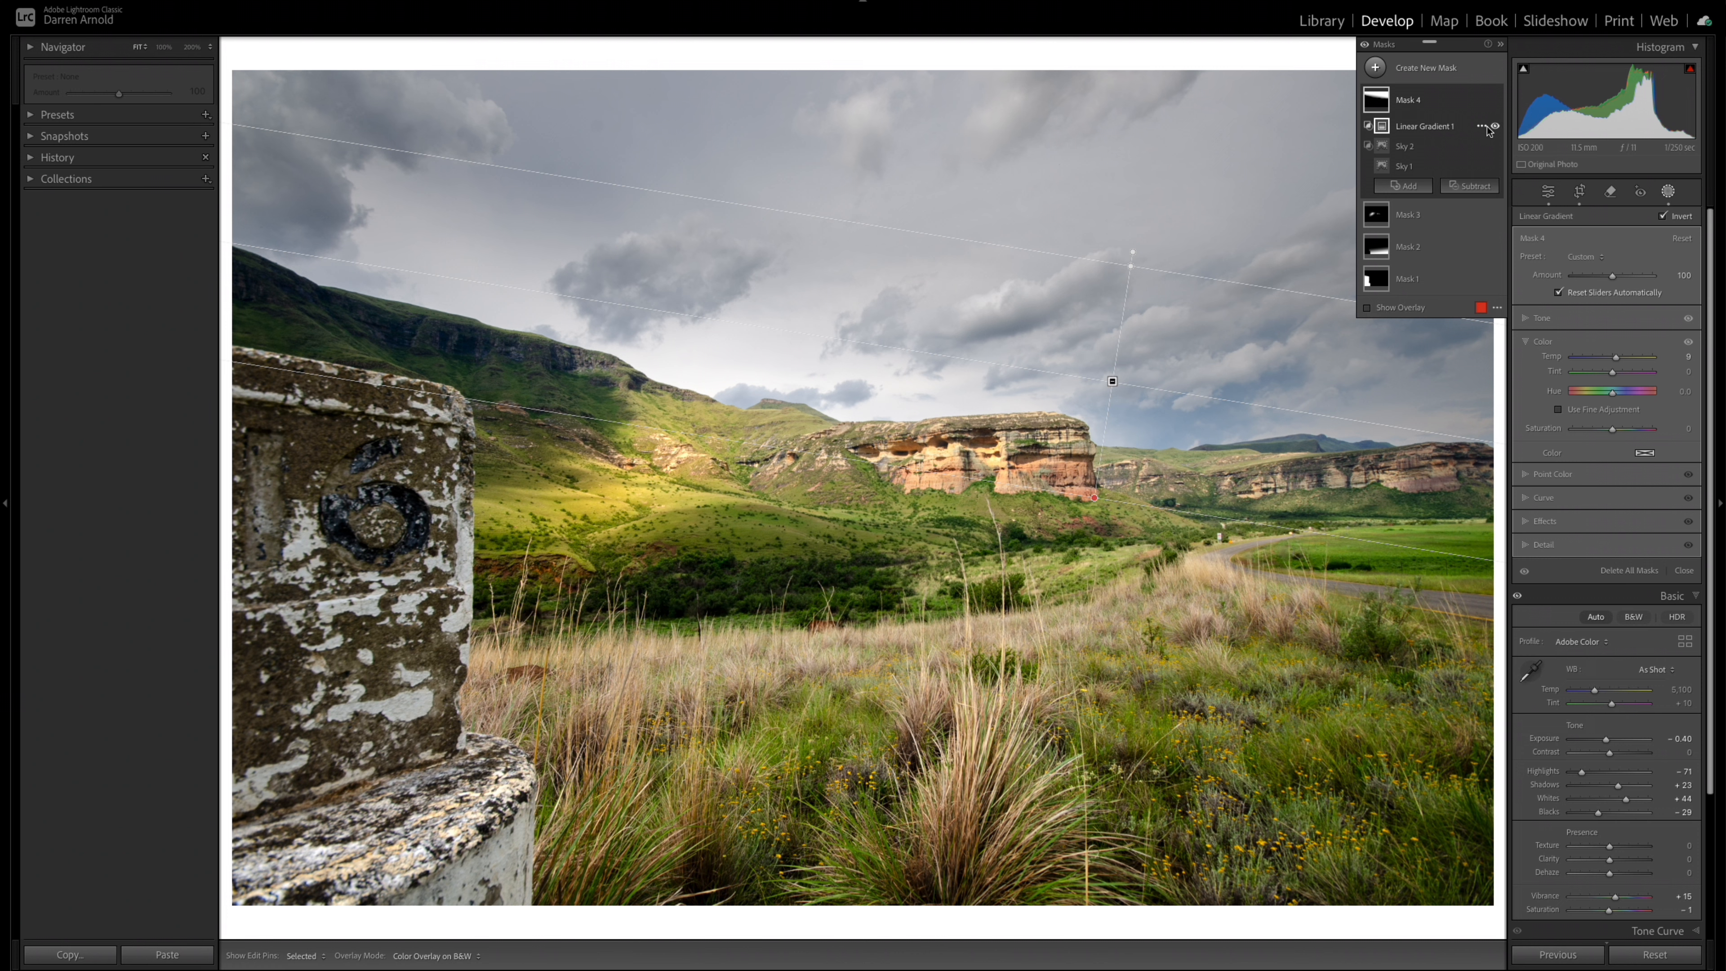
left_click(1494, 126)
left_click(1495, 126)
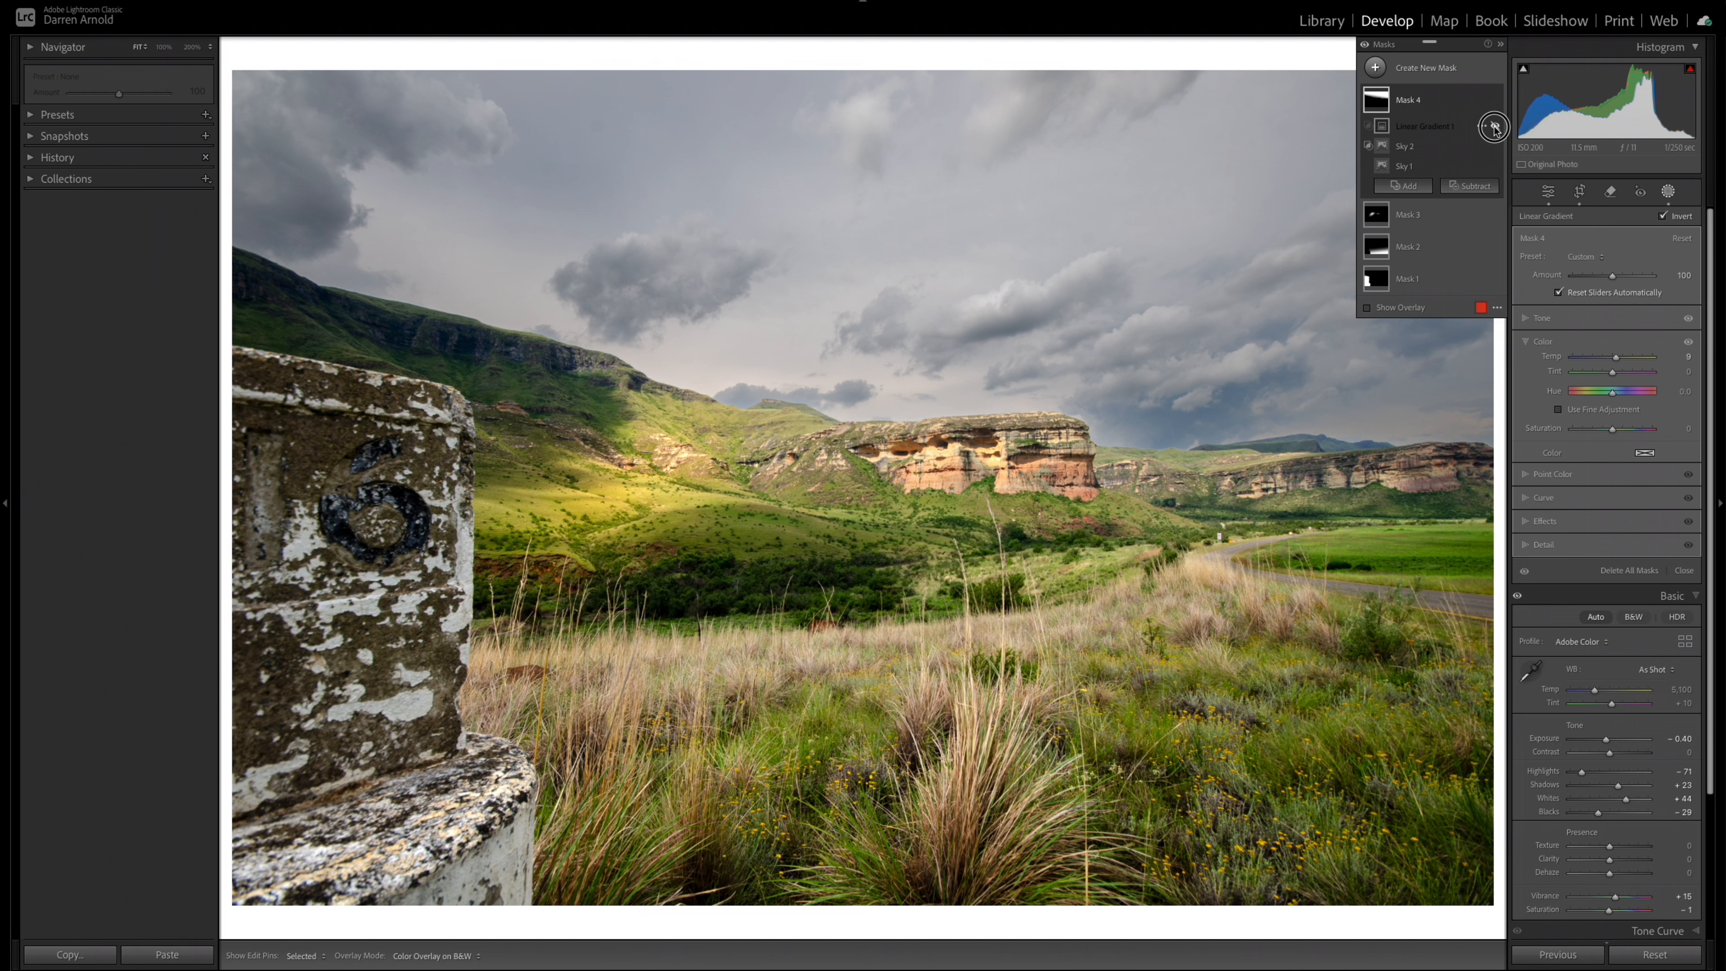
left_click(1495, 126)
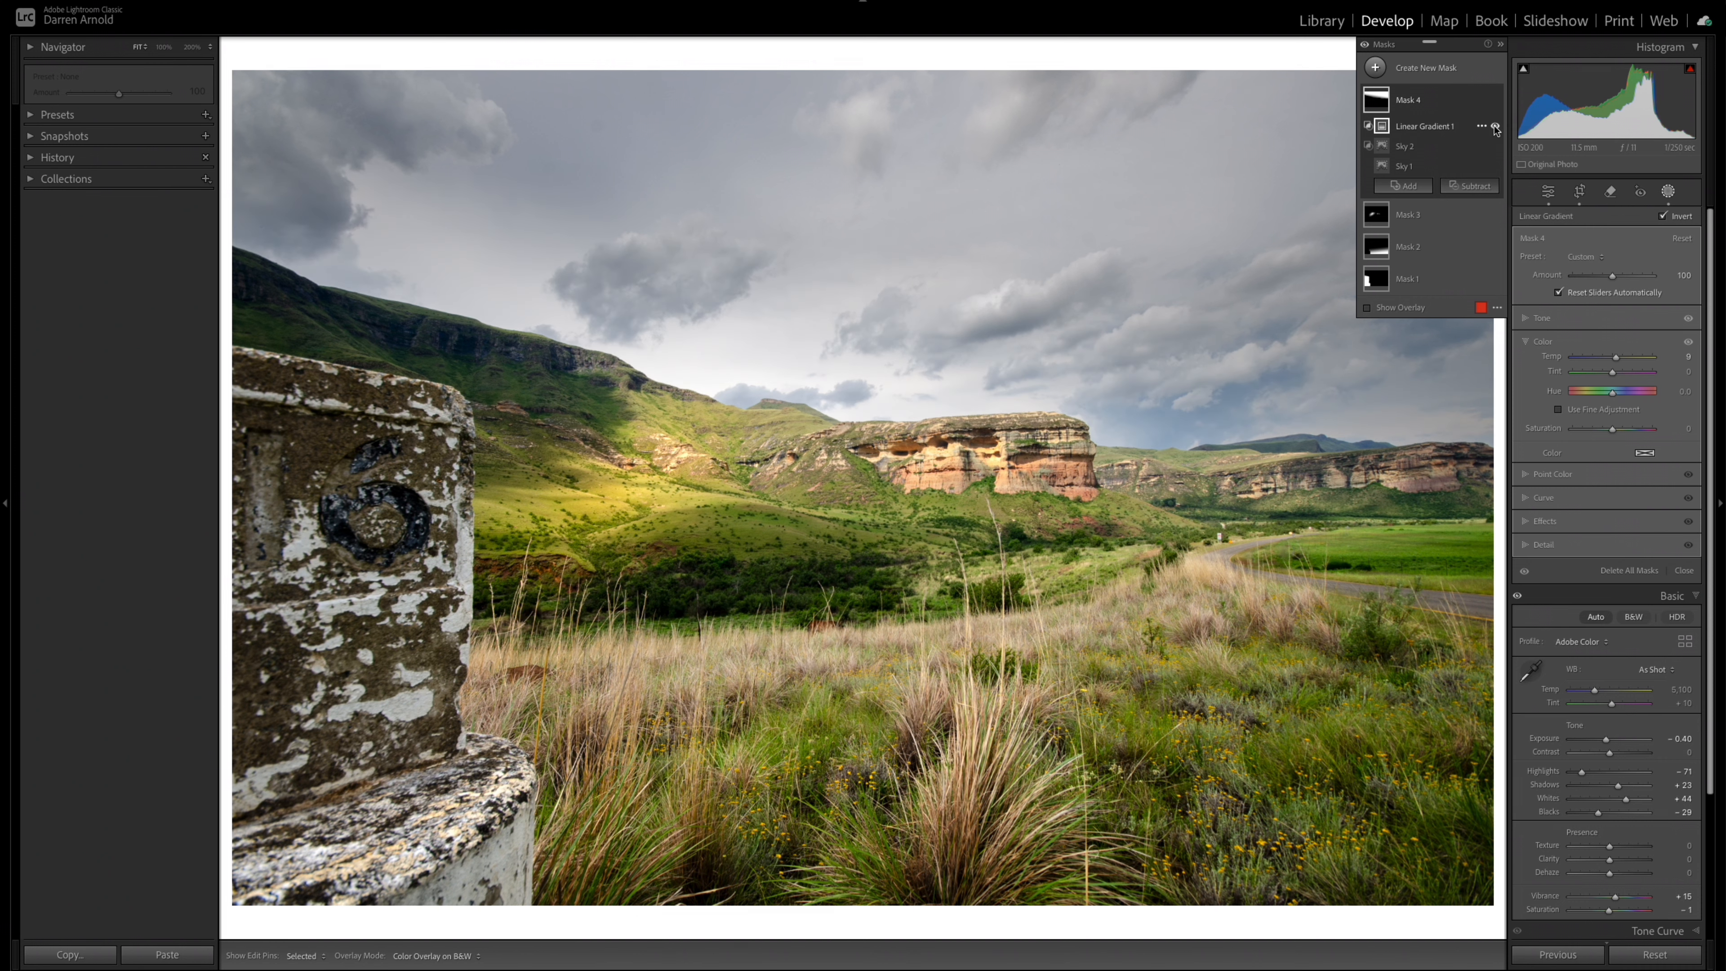
left_click(1495, 126)
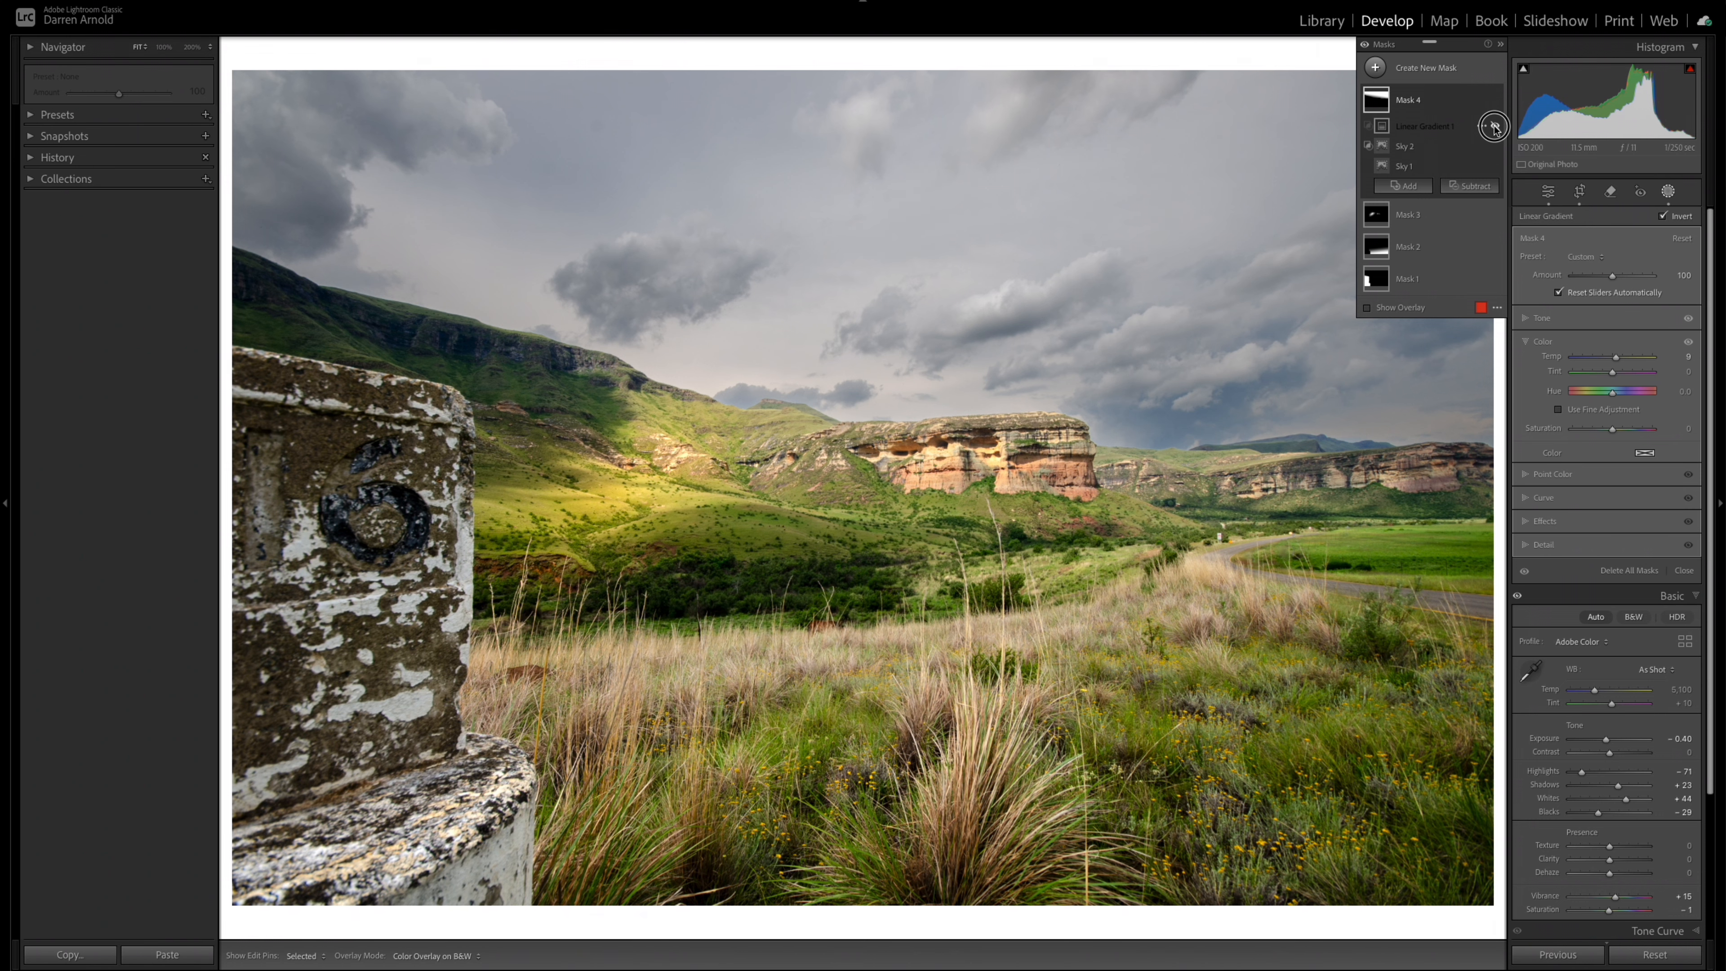
left_click(1494, 126)
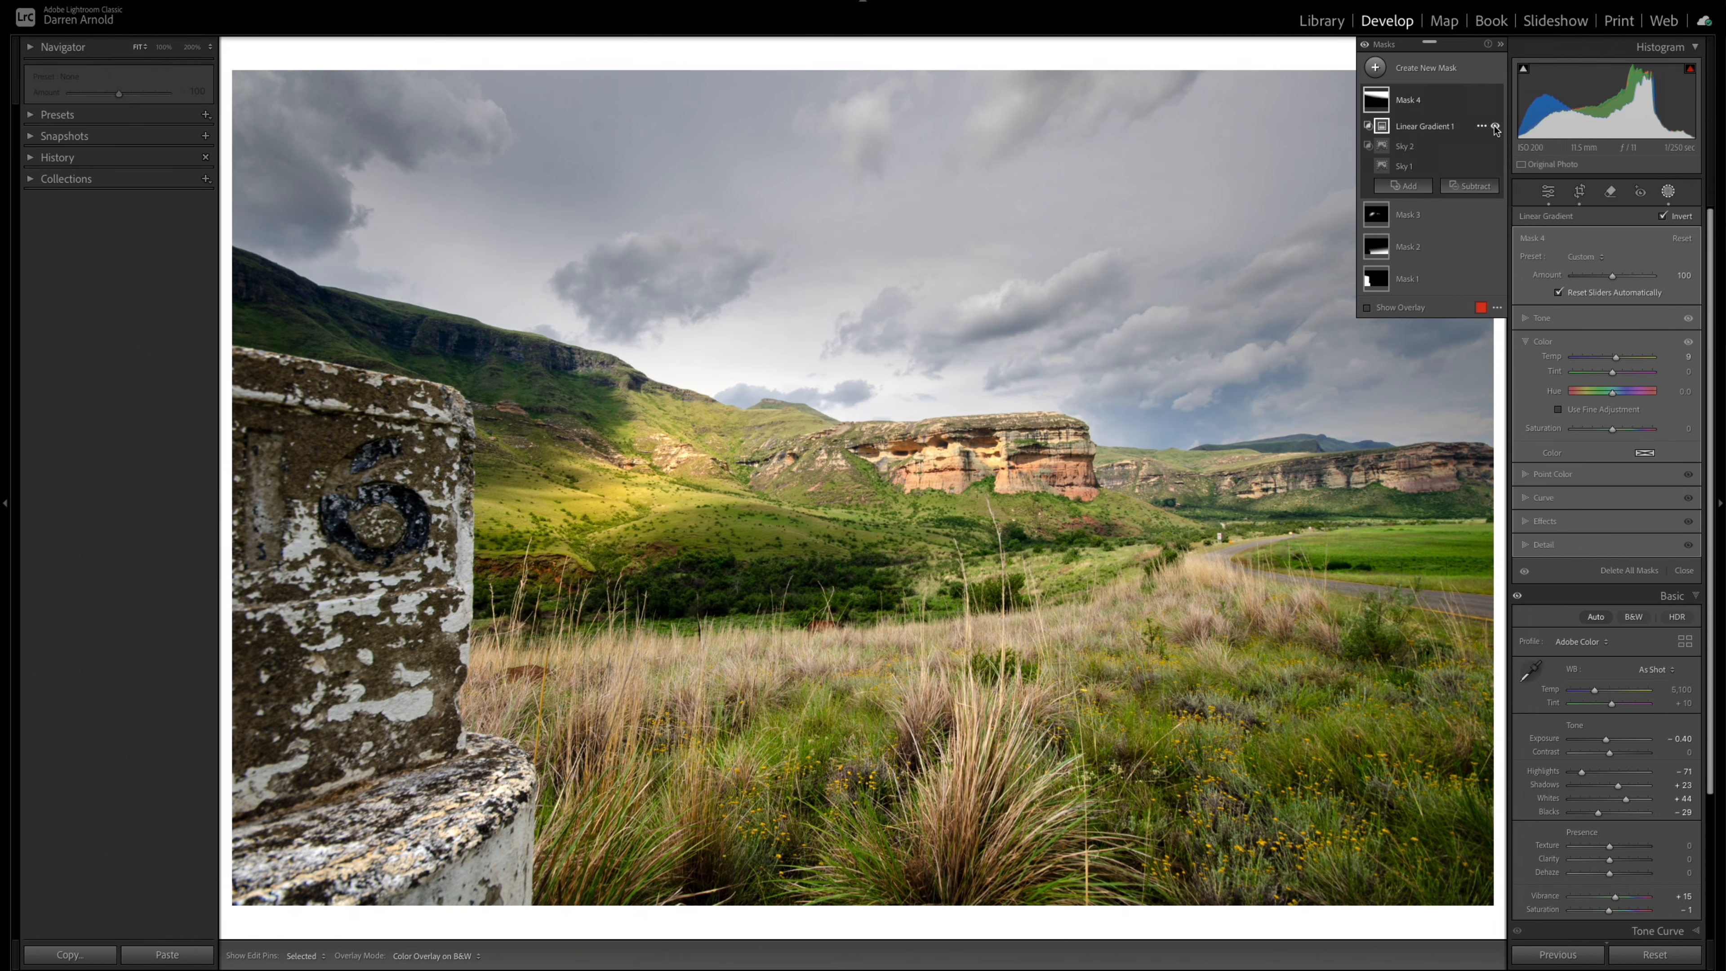
left_click(1495, 127)
left_click(1495, 126)
left_click(1495, 127)
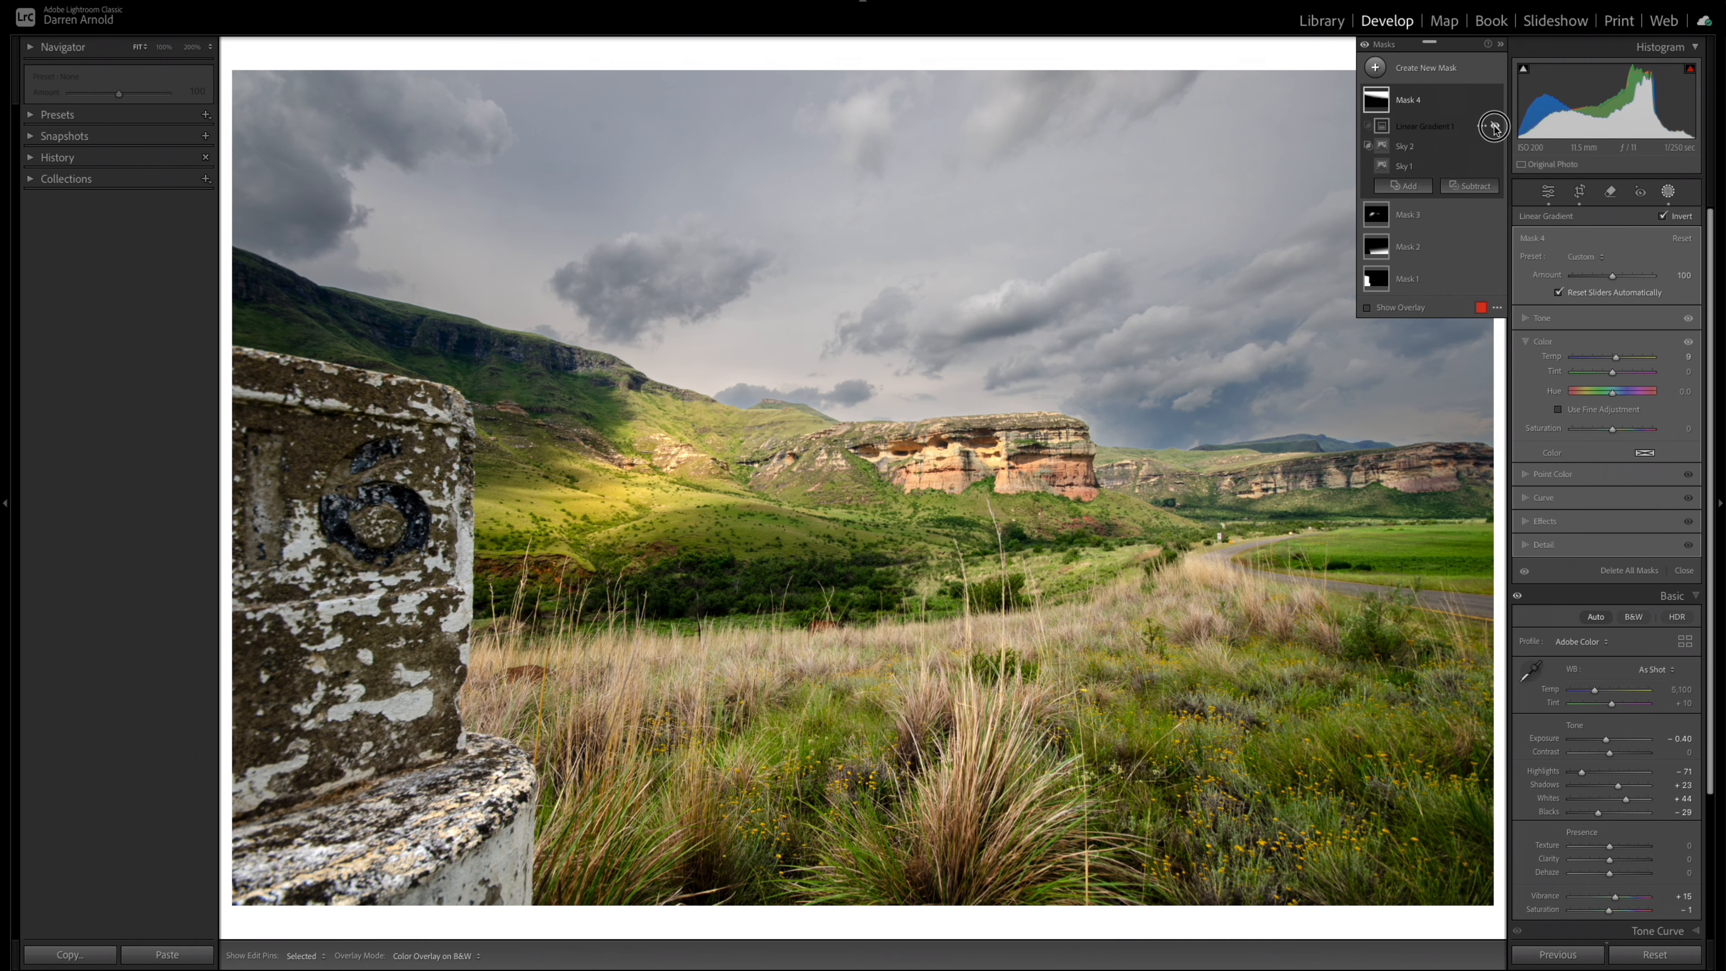
left_click(1495, 126)
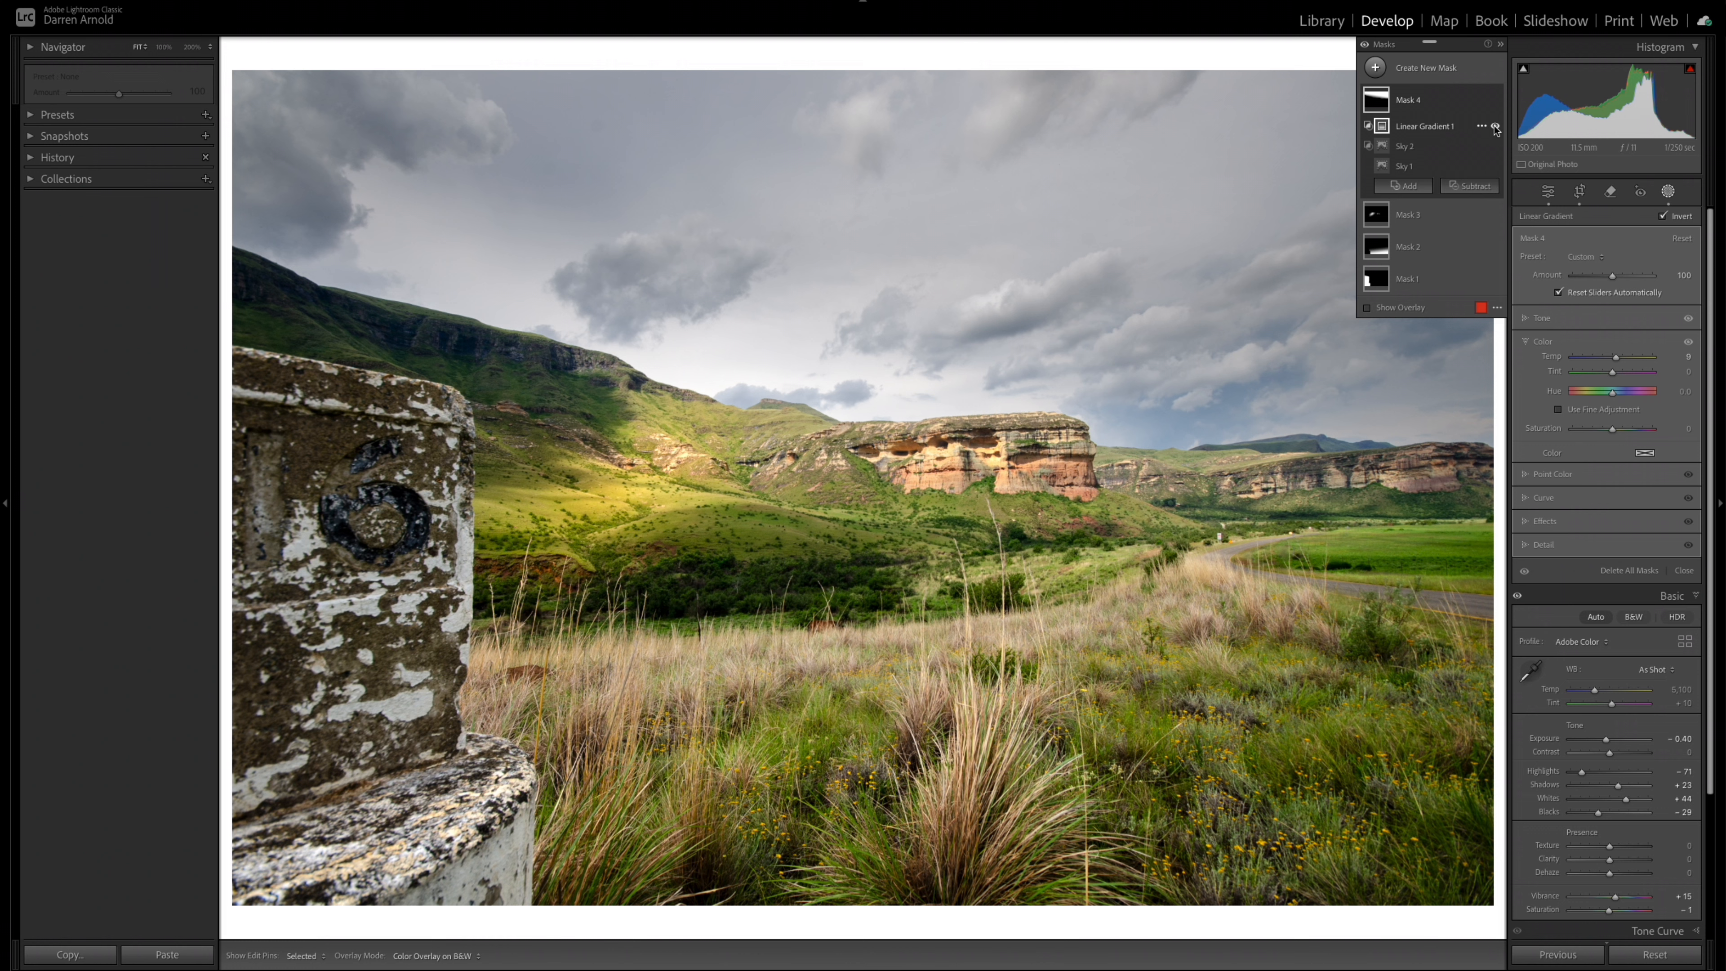
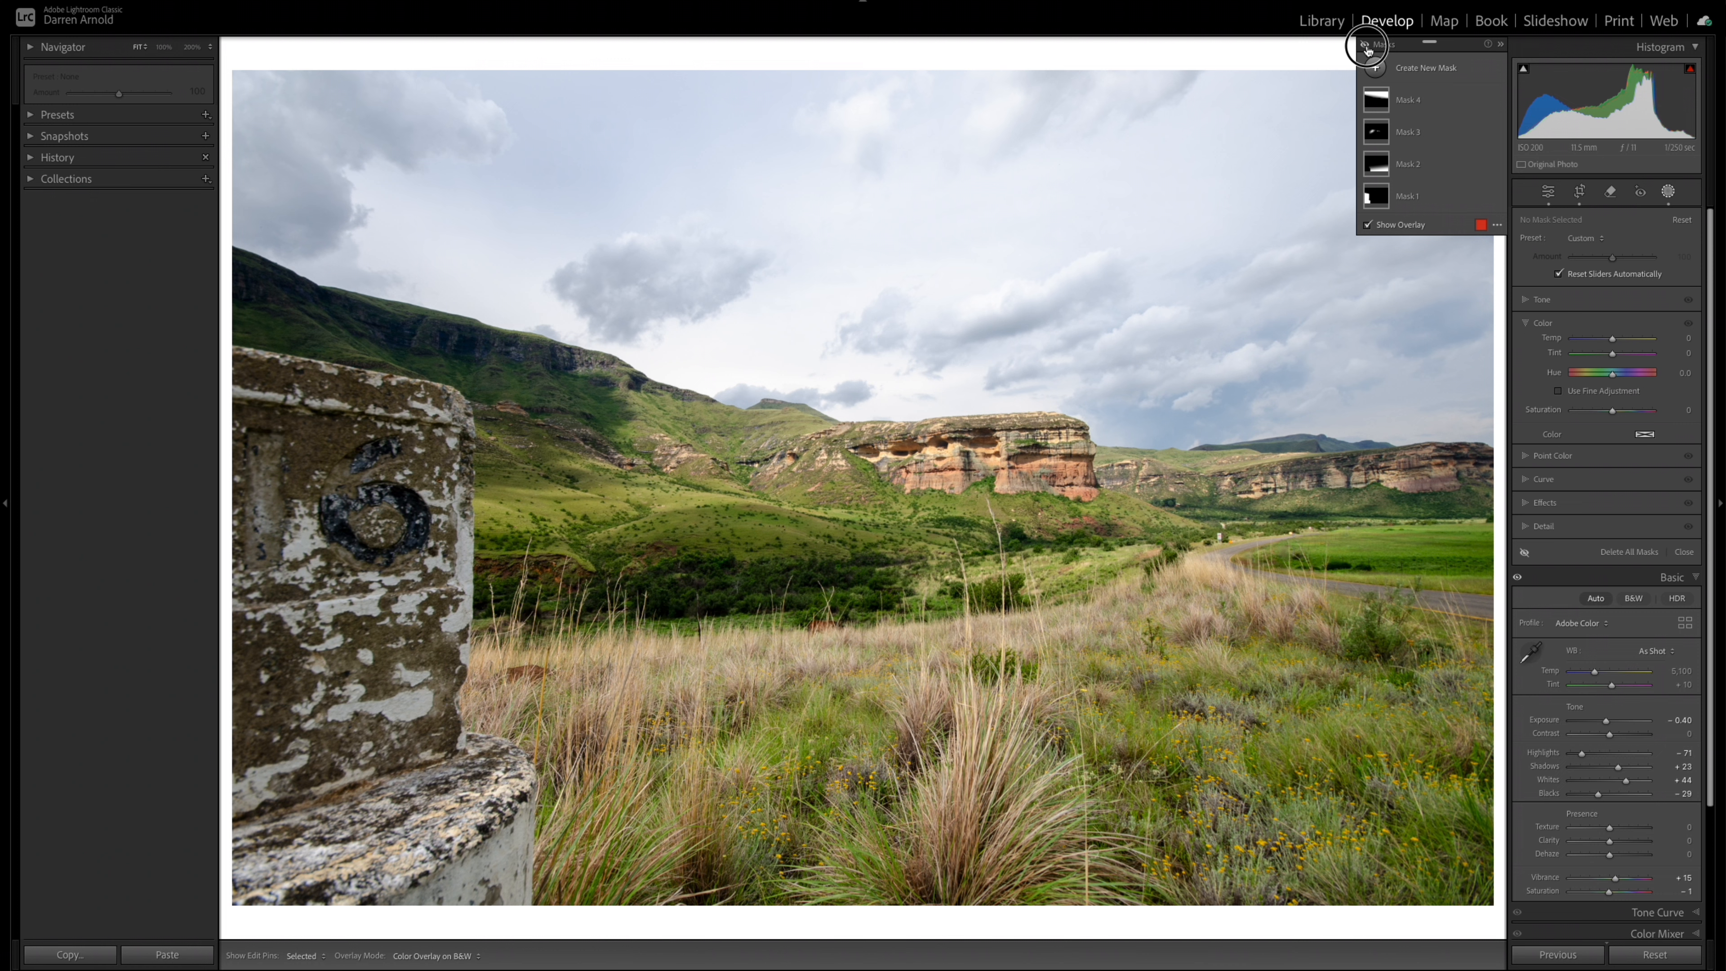
Compare the photo with all masks hidden and shown, and reopen the masking tools.
left_click(1366, 46)
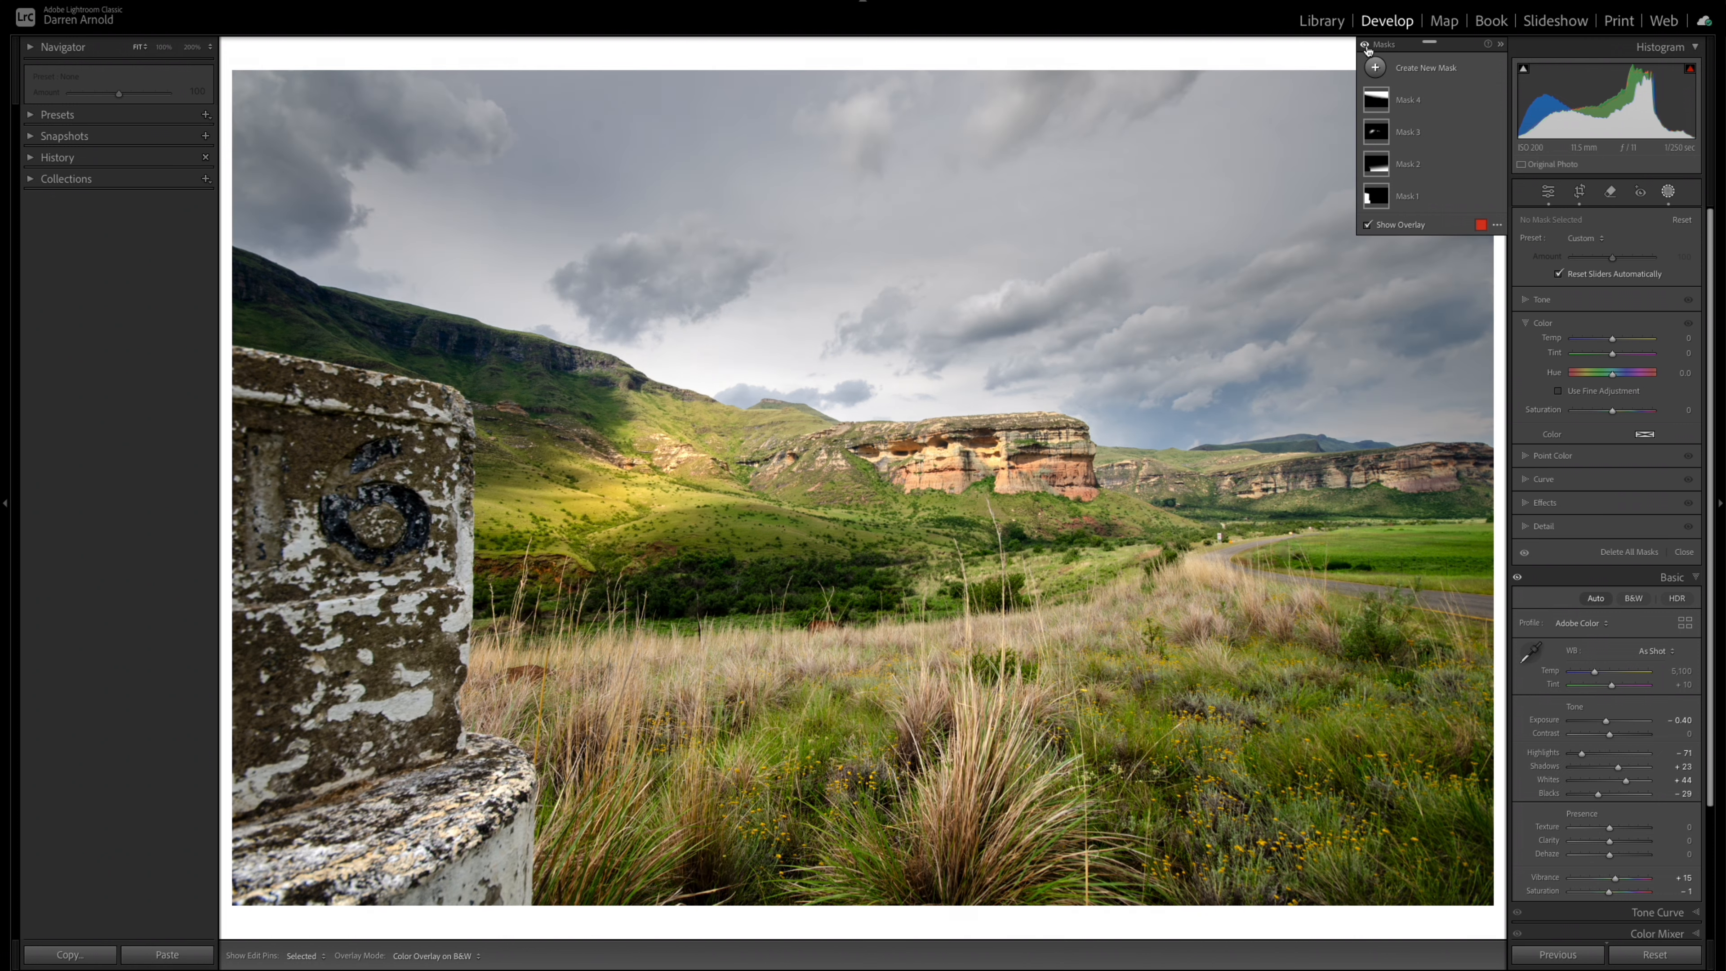
left_click(1366, 46)
left_click(1366, 47)
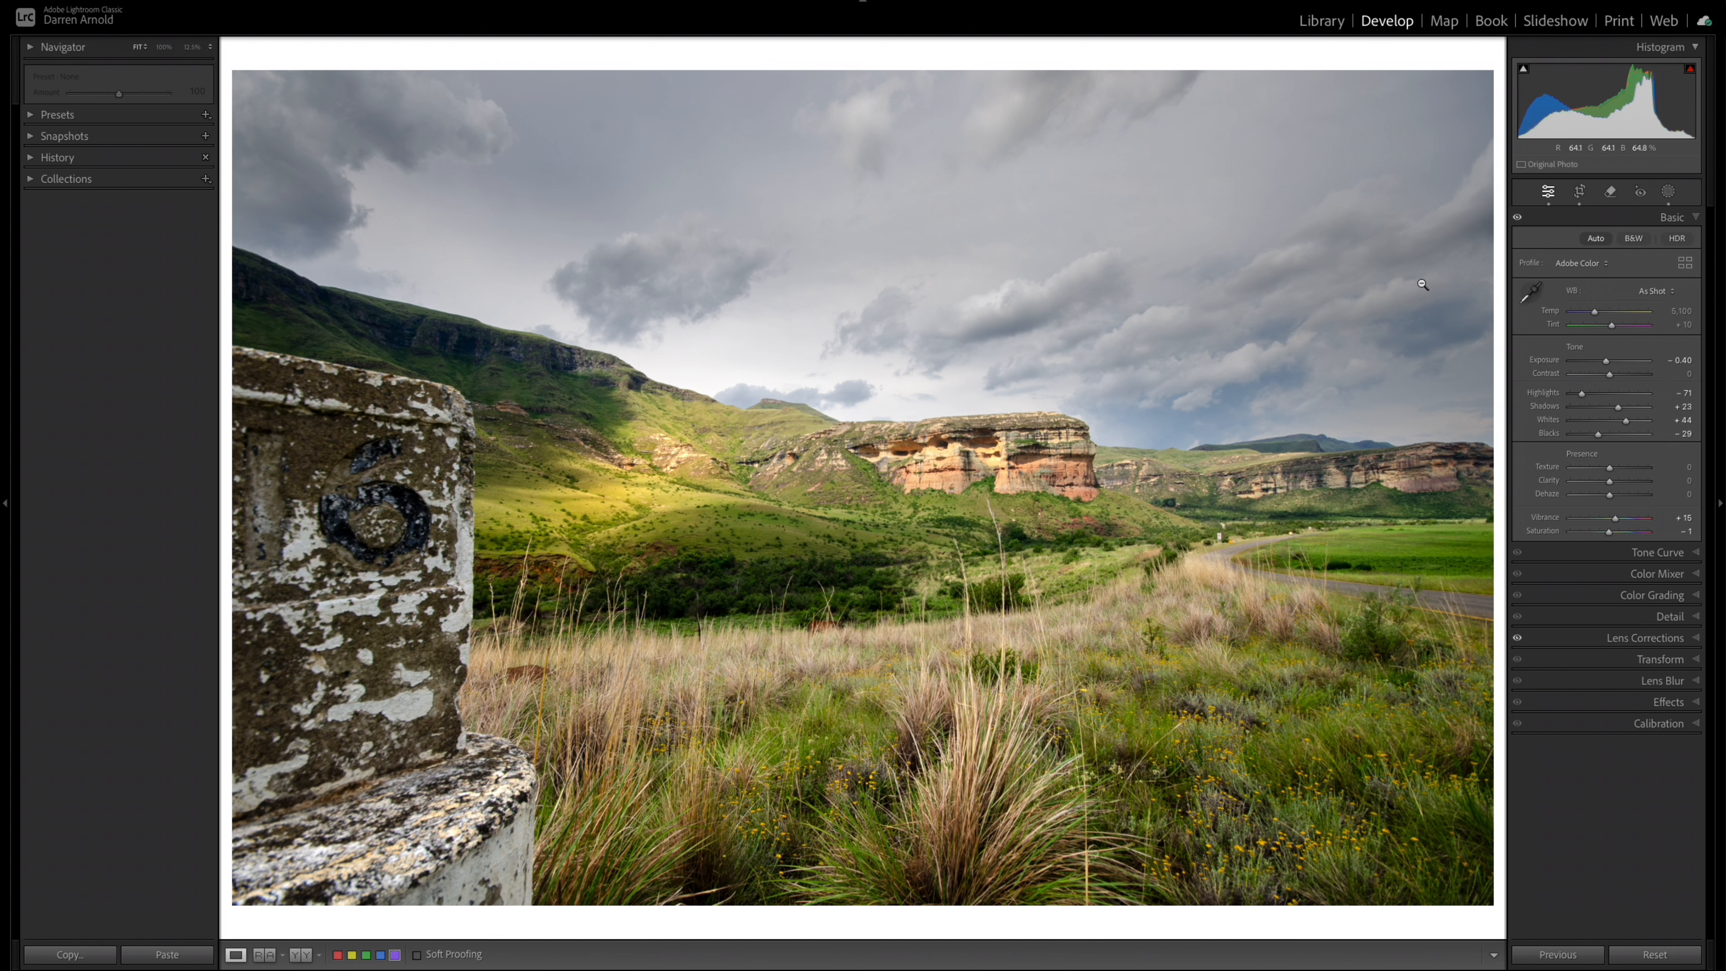
left_click(1669, 192)
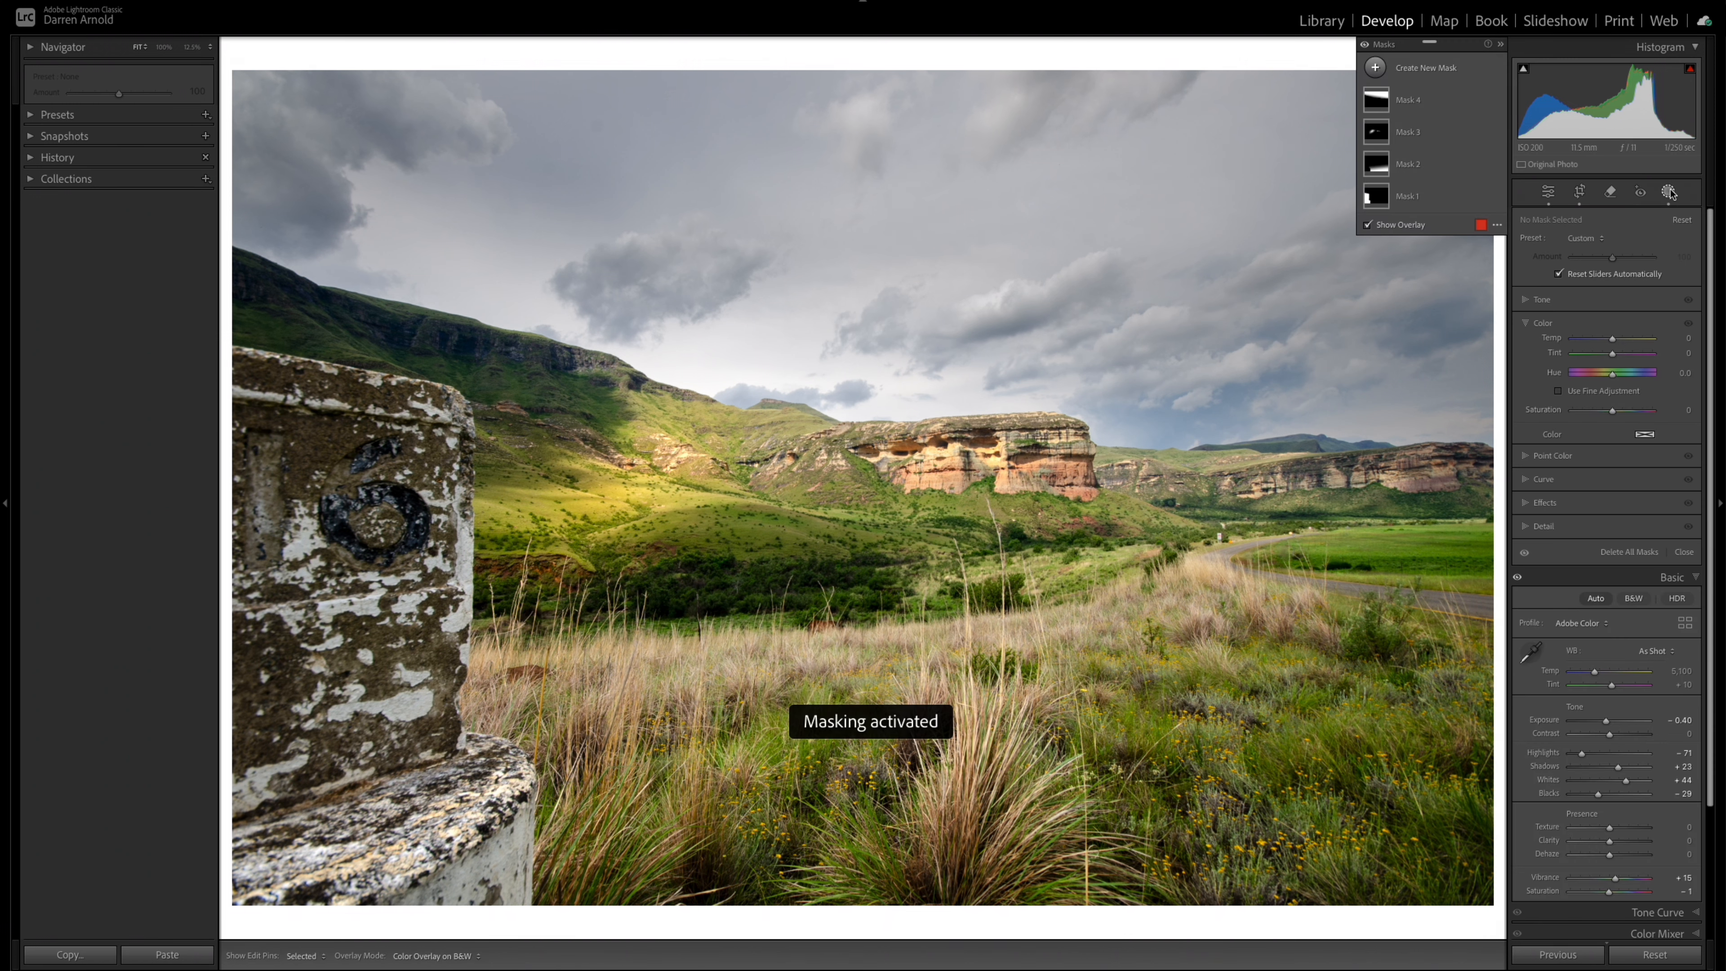
left_click(1377, 67)
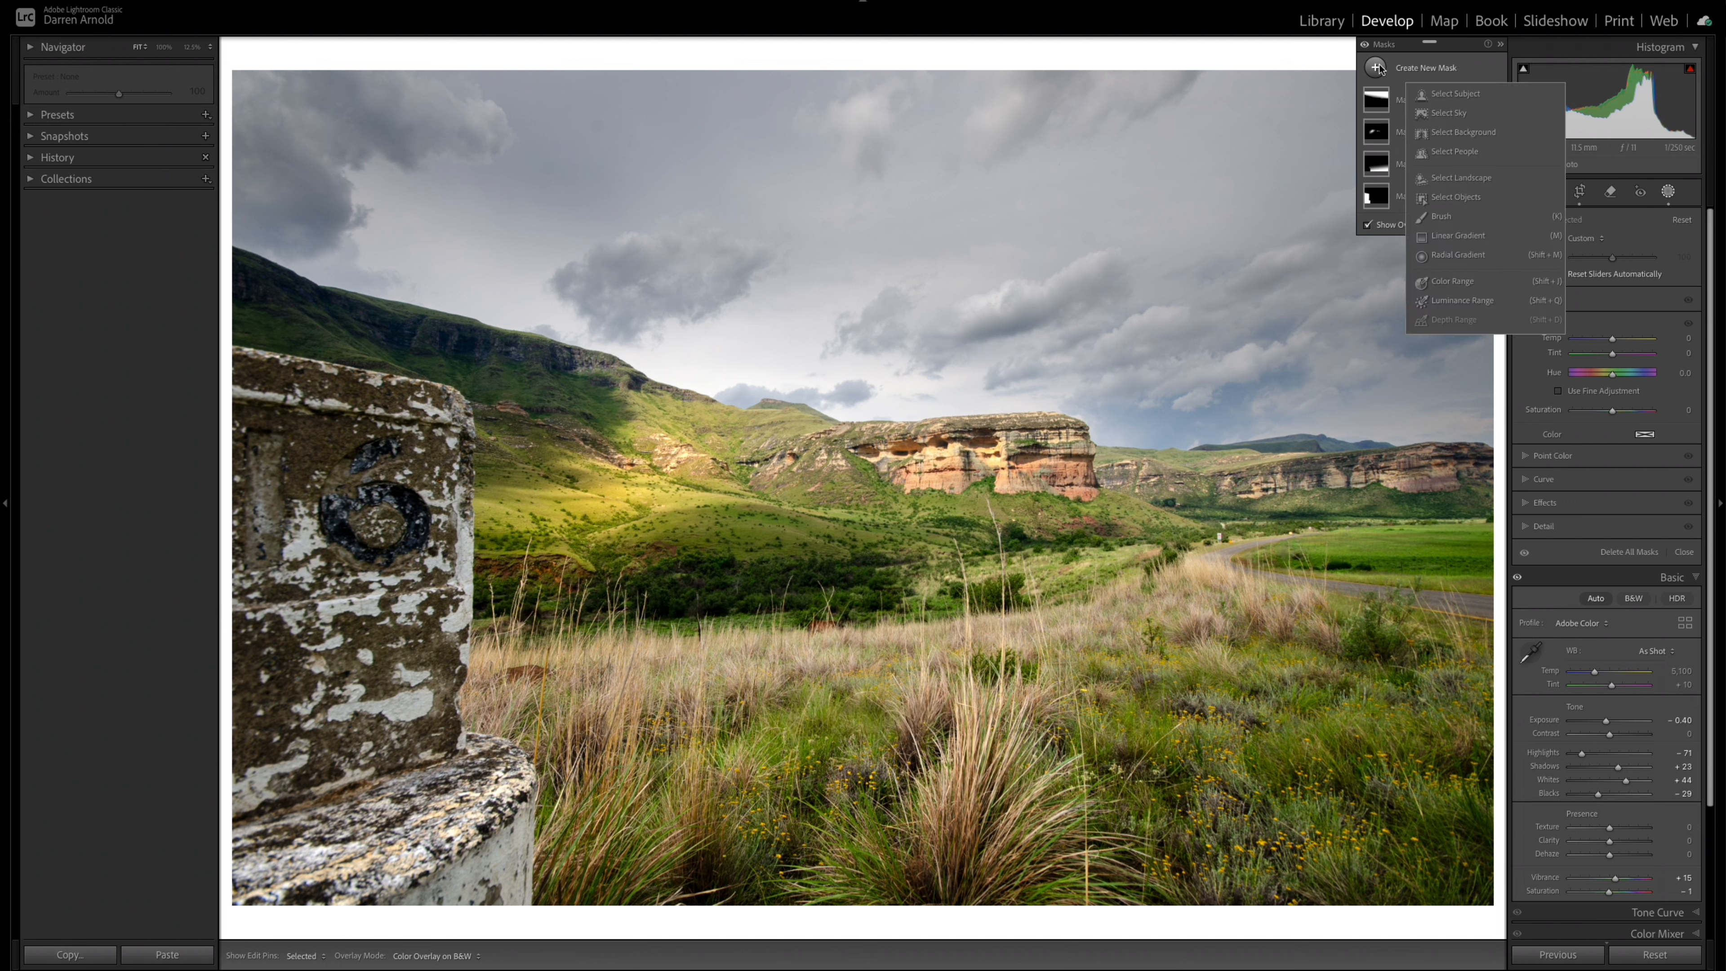
left_click(1450, 179)
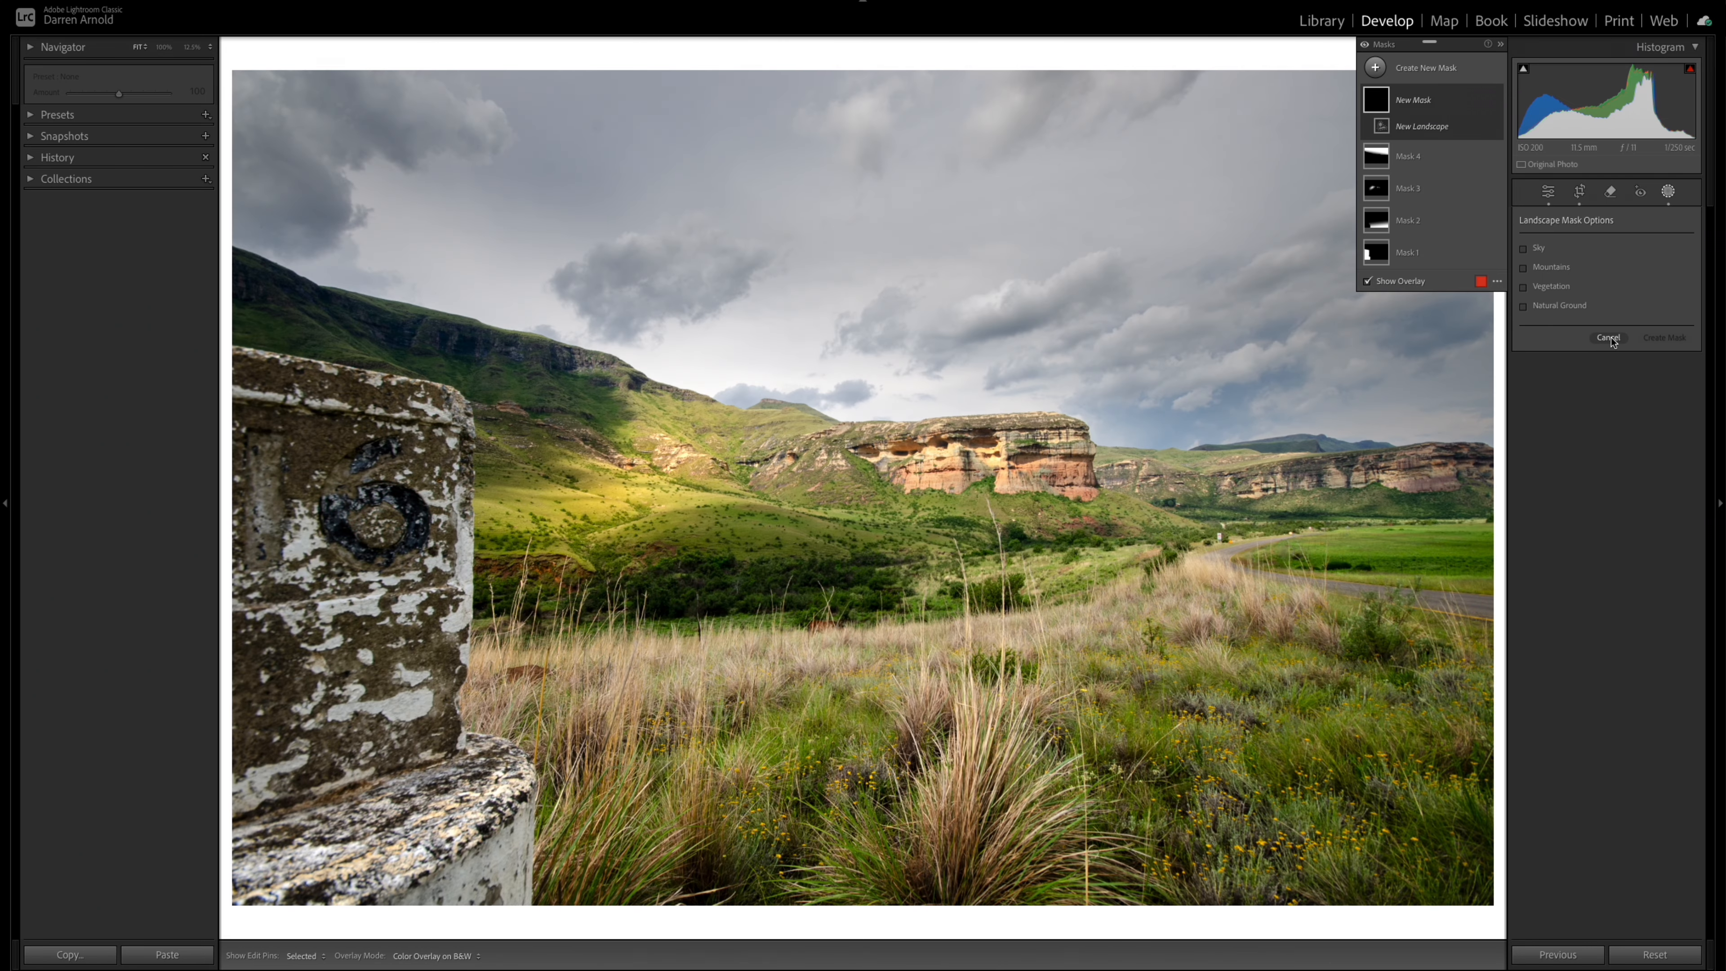
left_click(1611, 338)
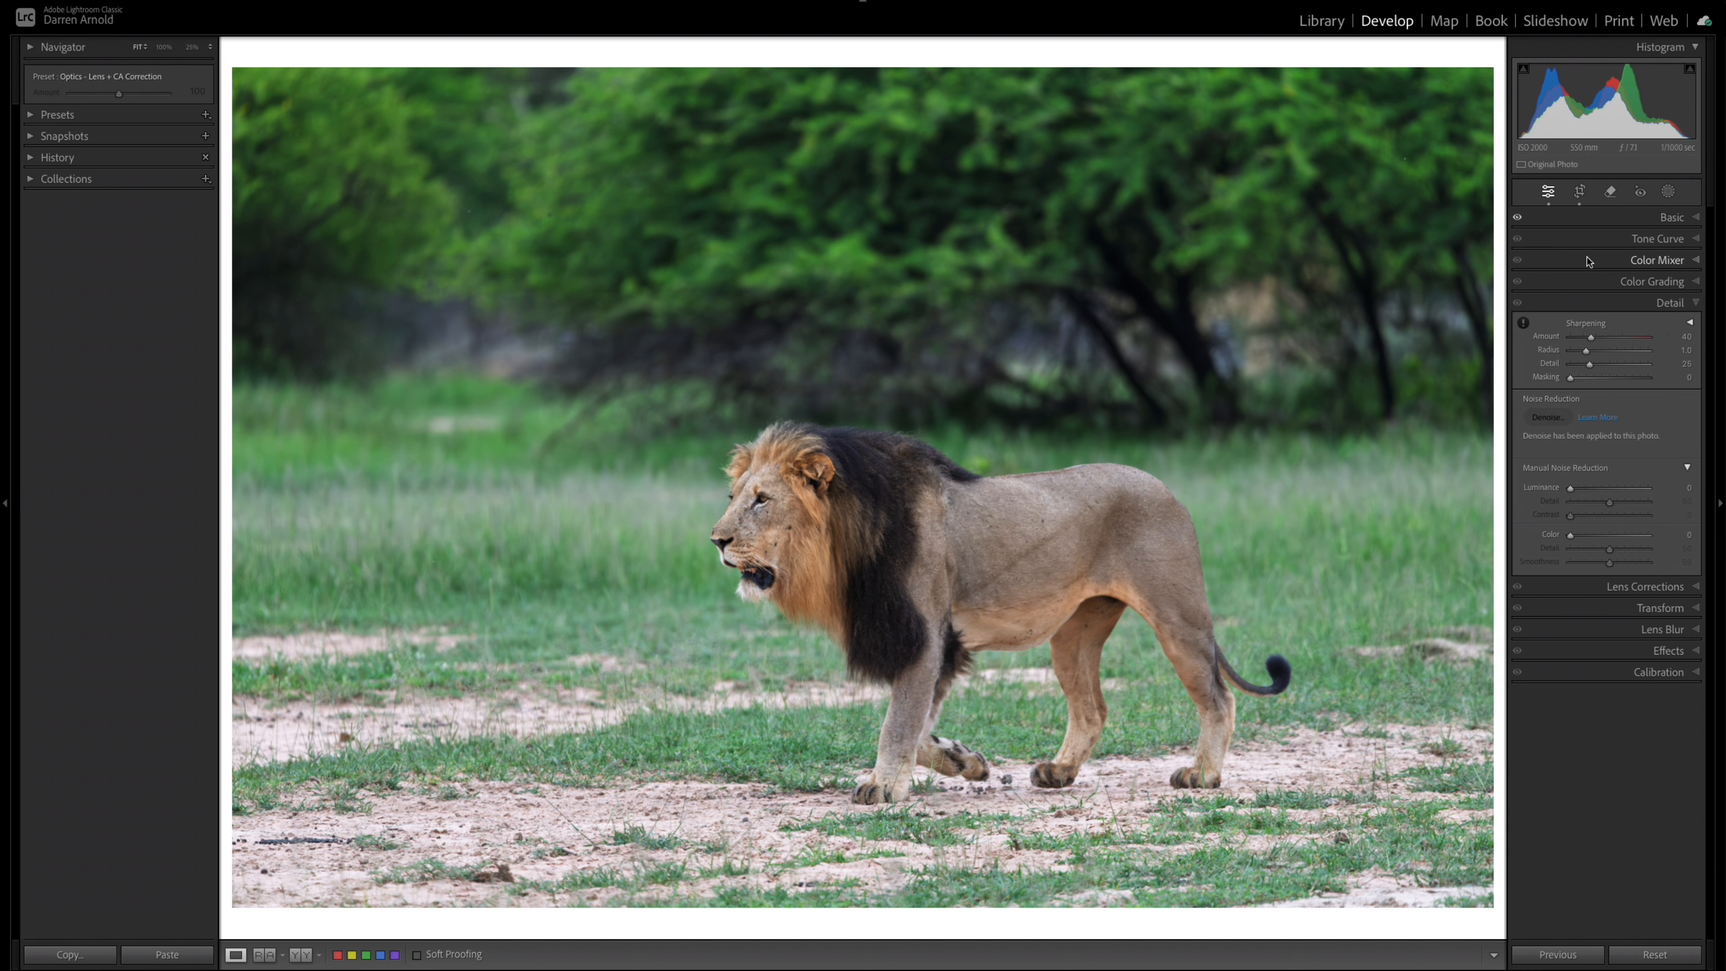
Show the basic adjustments of the lion photo and mask the lion with an automatic subject selection.
left_click(1694, 218)
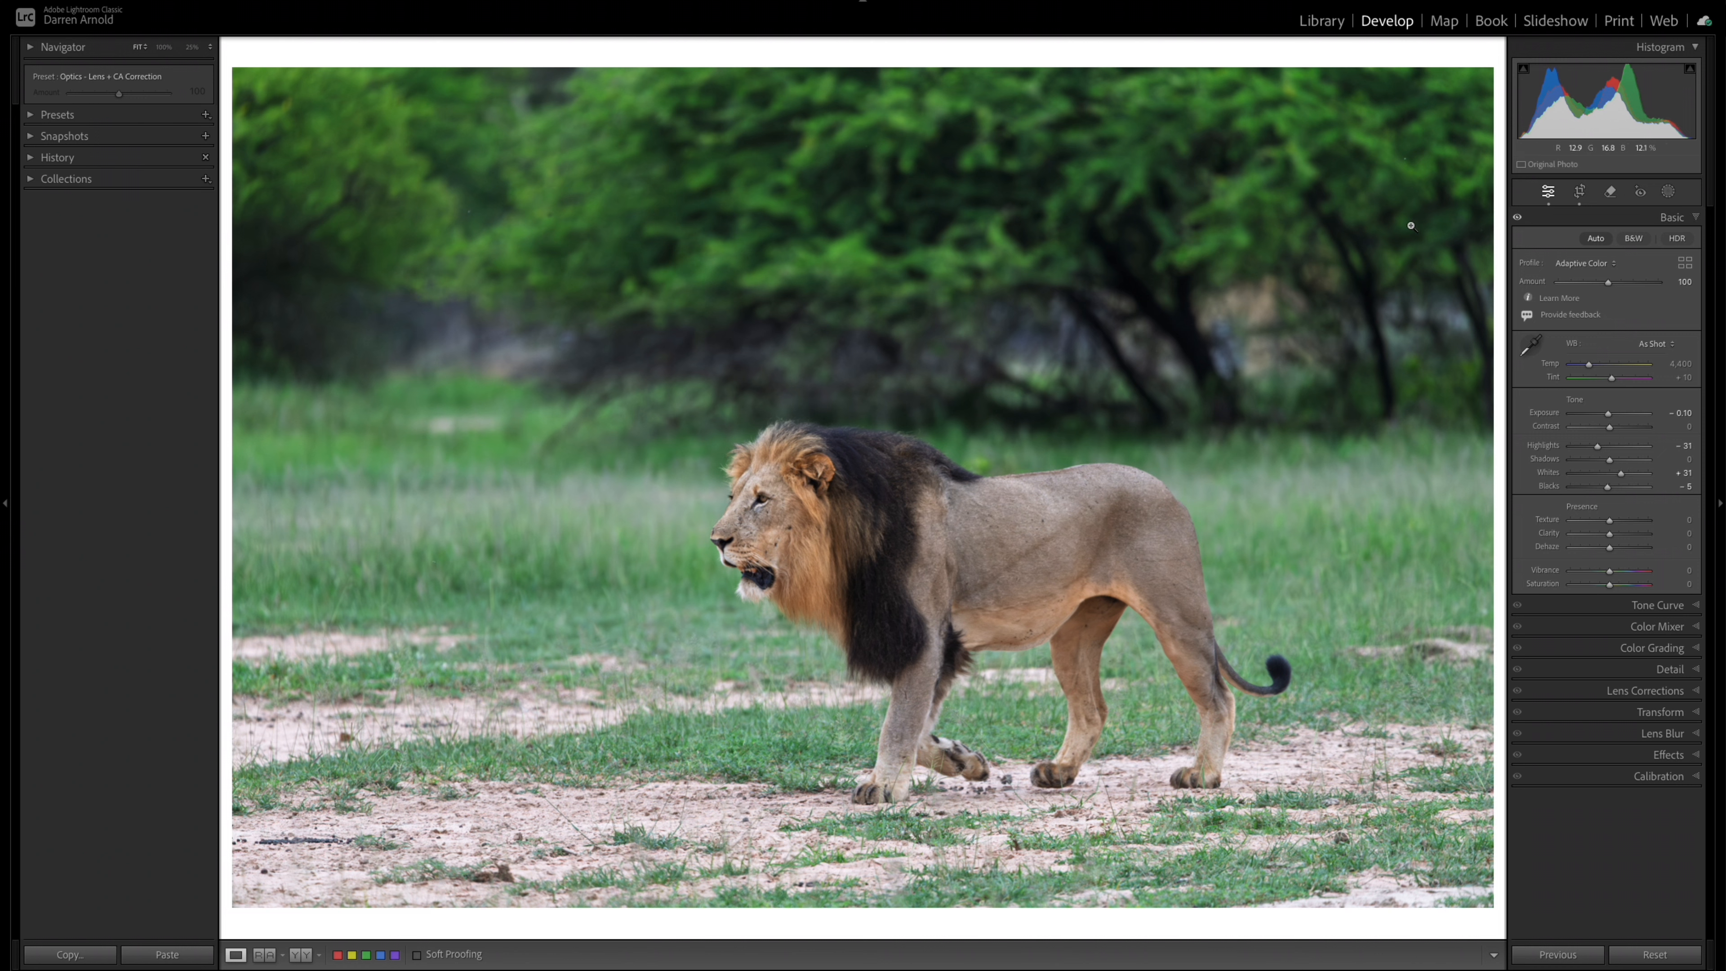
left_click(1670, 193)
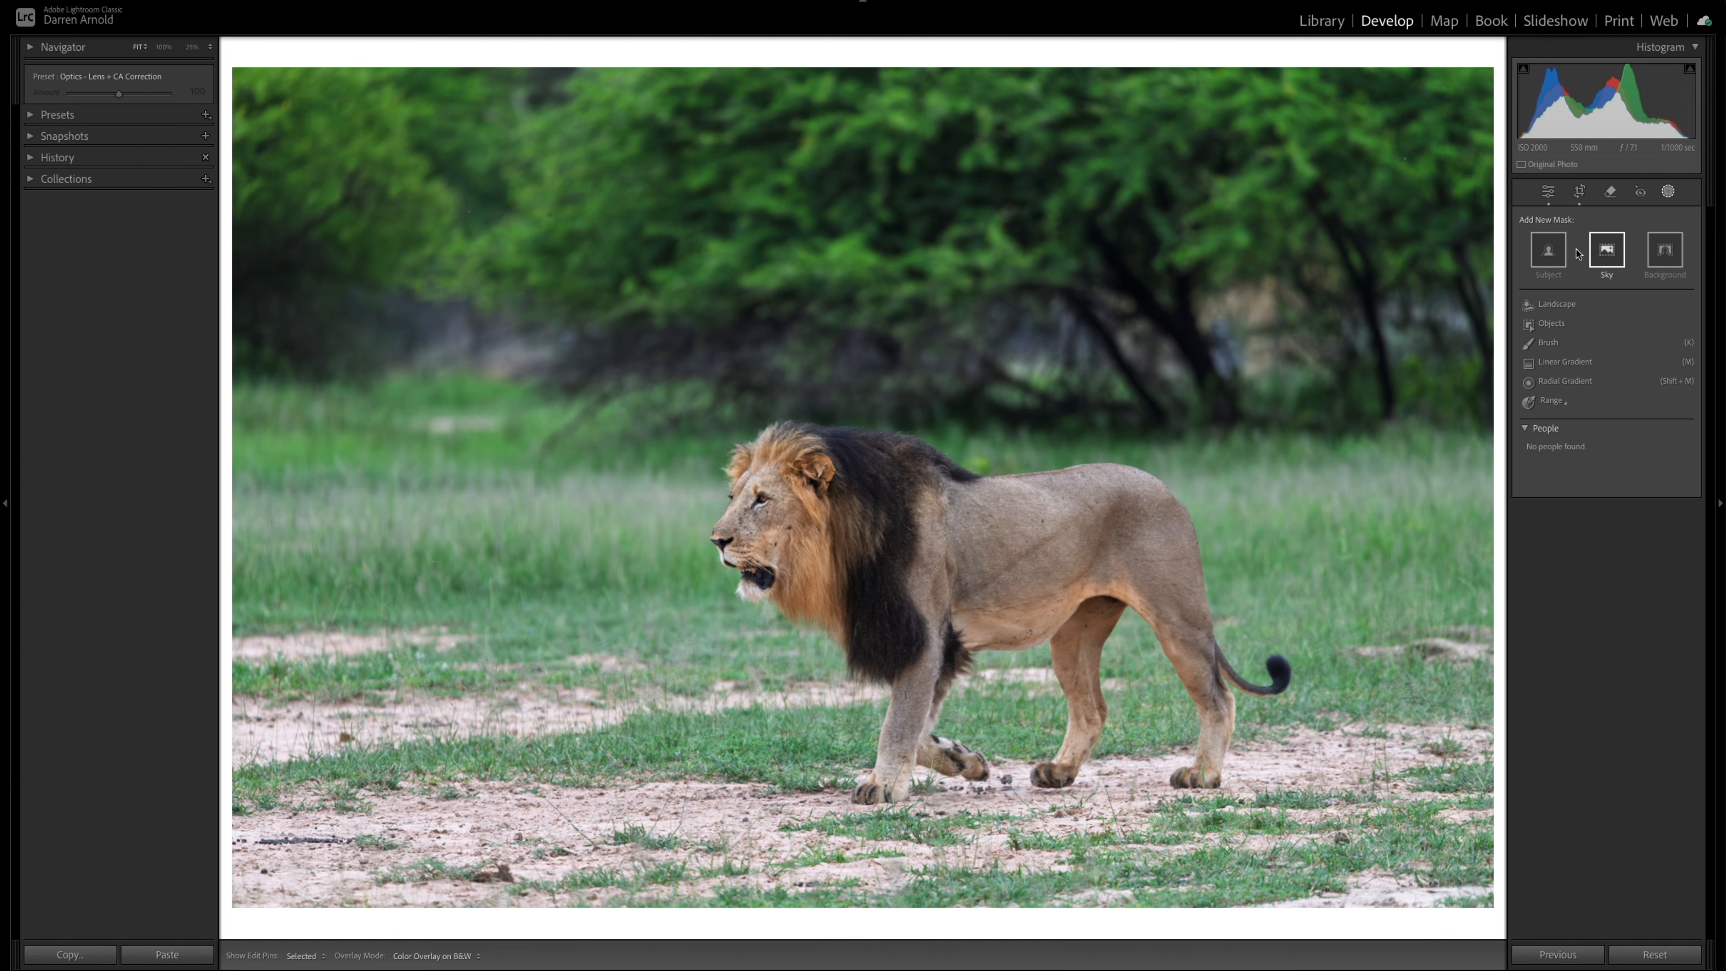
left_click(1549, 251)
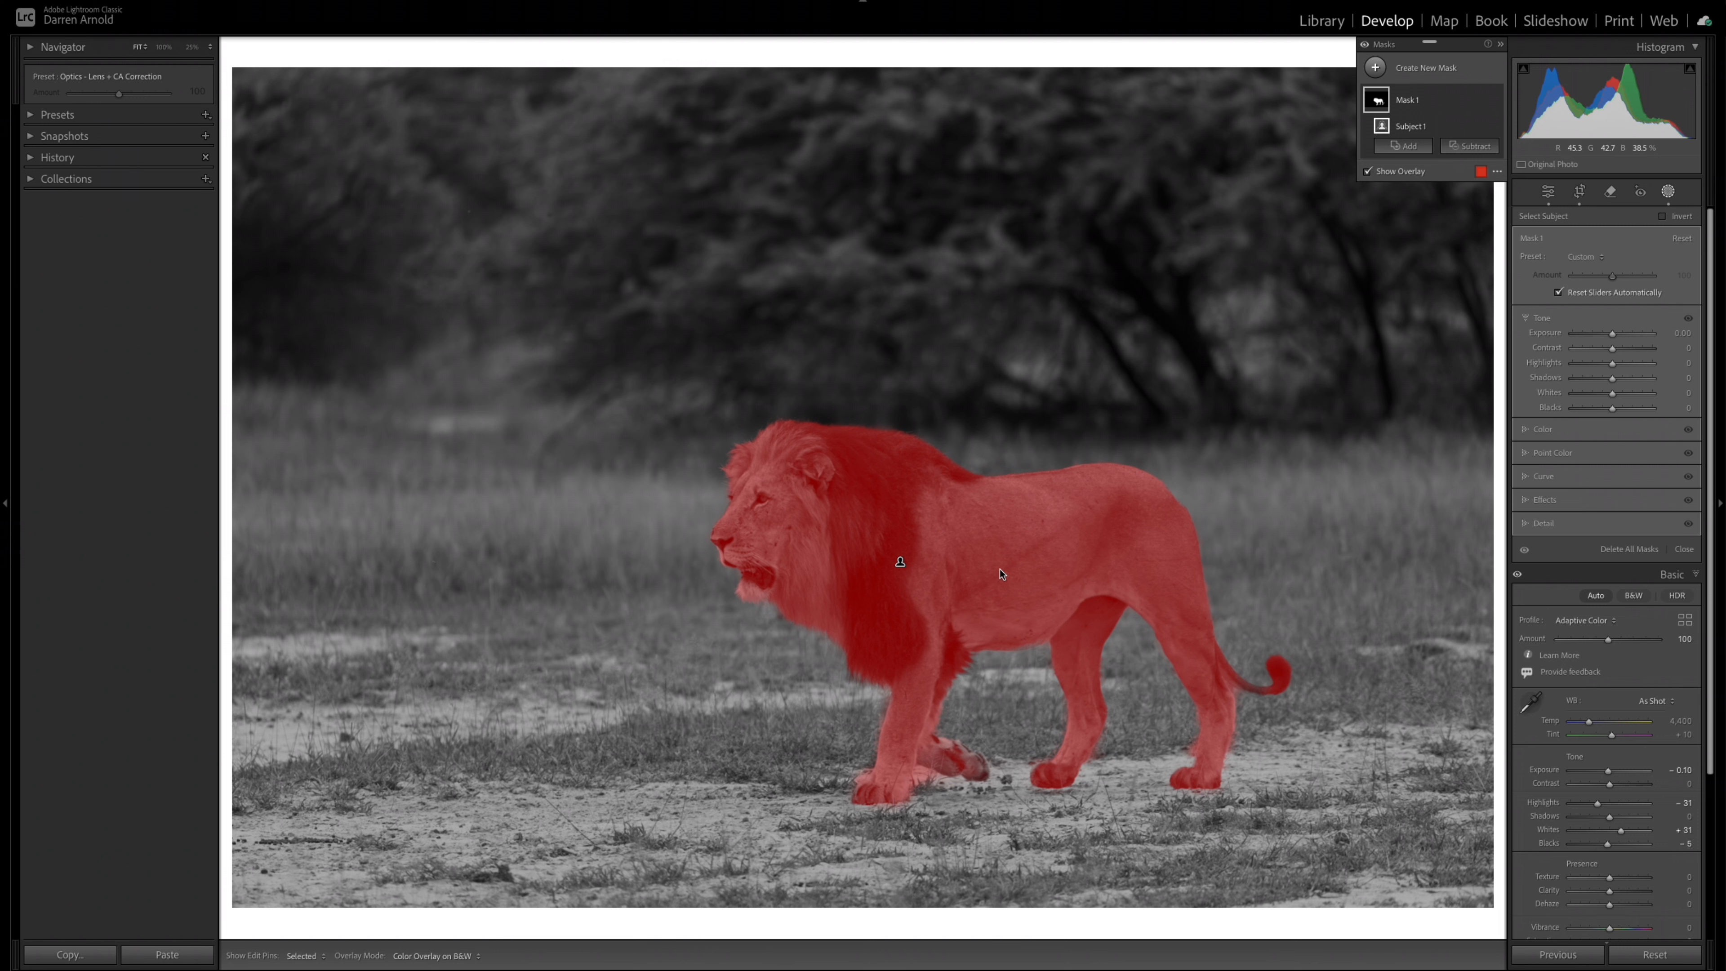
Subtract the patch of ground between the lion's two front paws from Mask 1 with a size 4 brush.
left_click(913, 789)
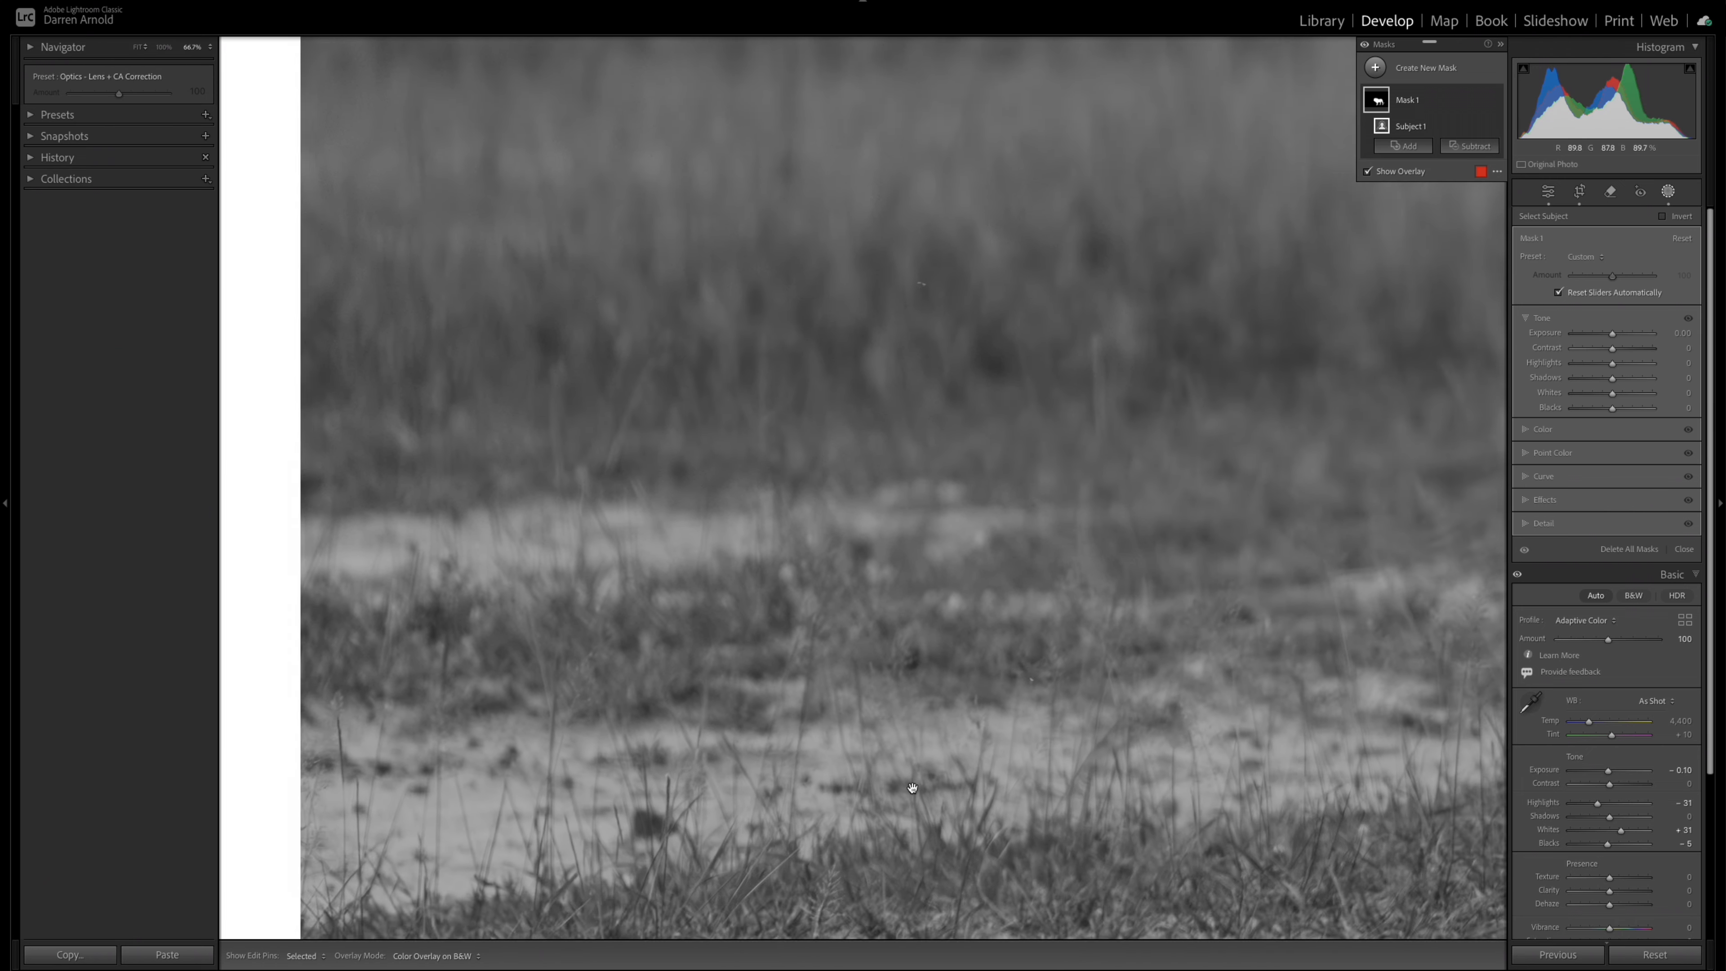
scroll(913, 788, "down", 5)
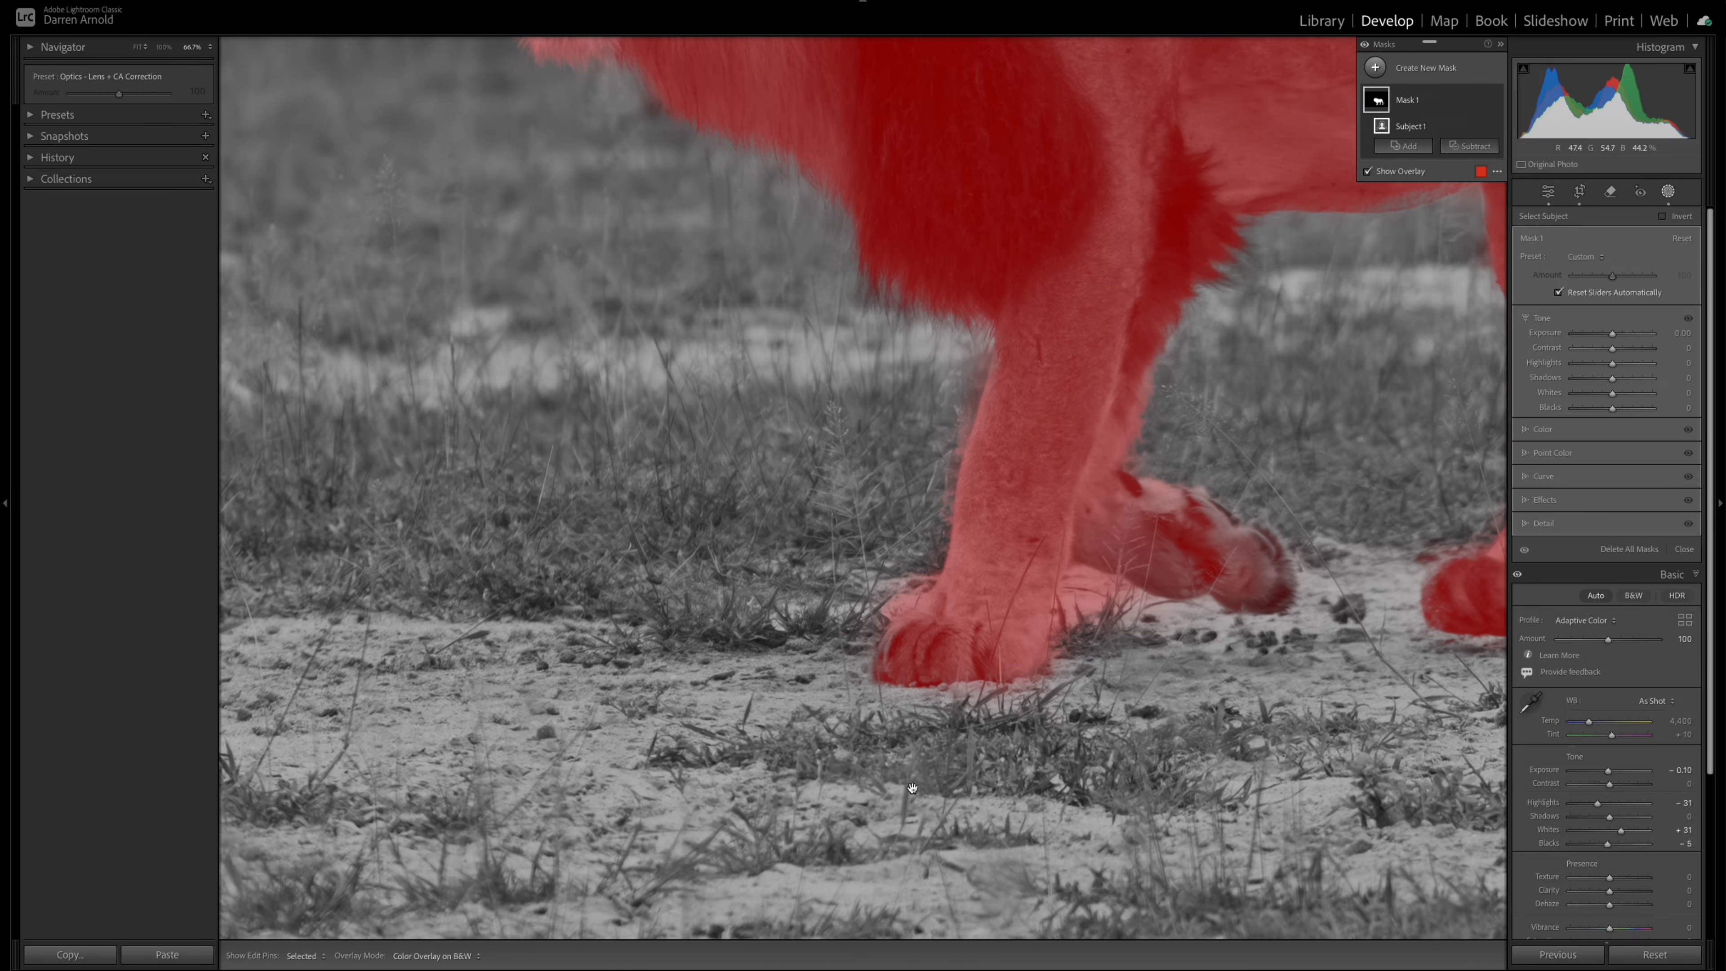
scroll(913, 788, "right", 2)
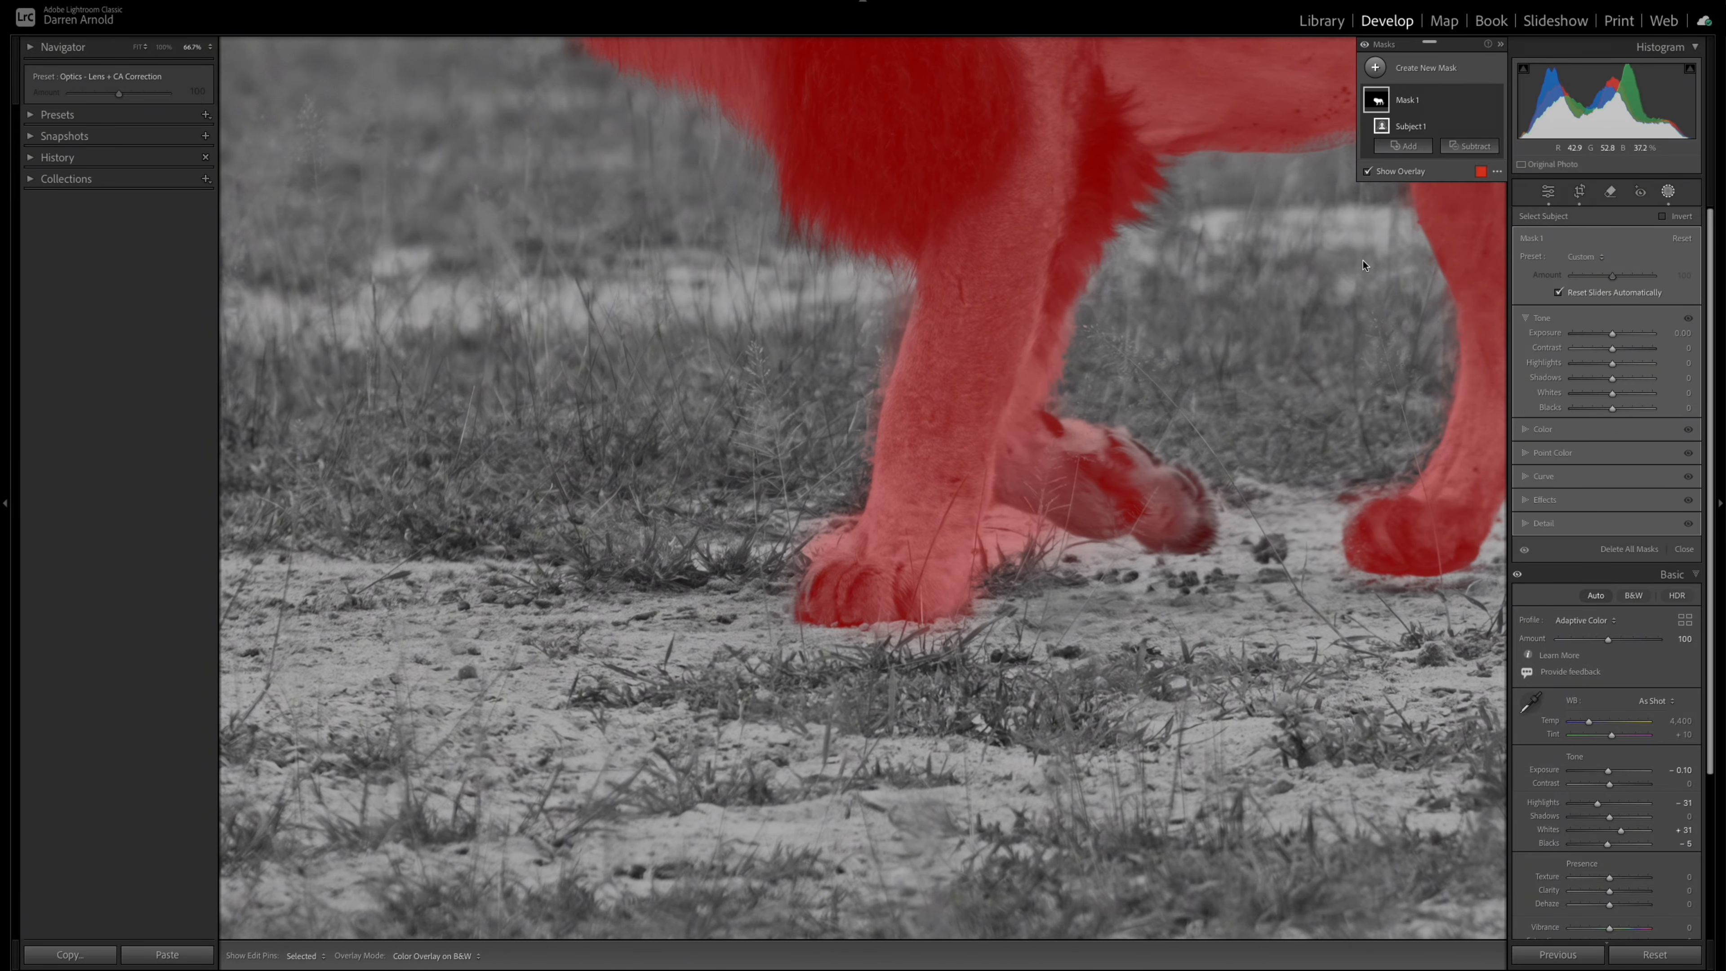
left_click(1472, 148)
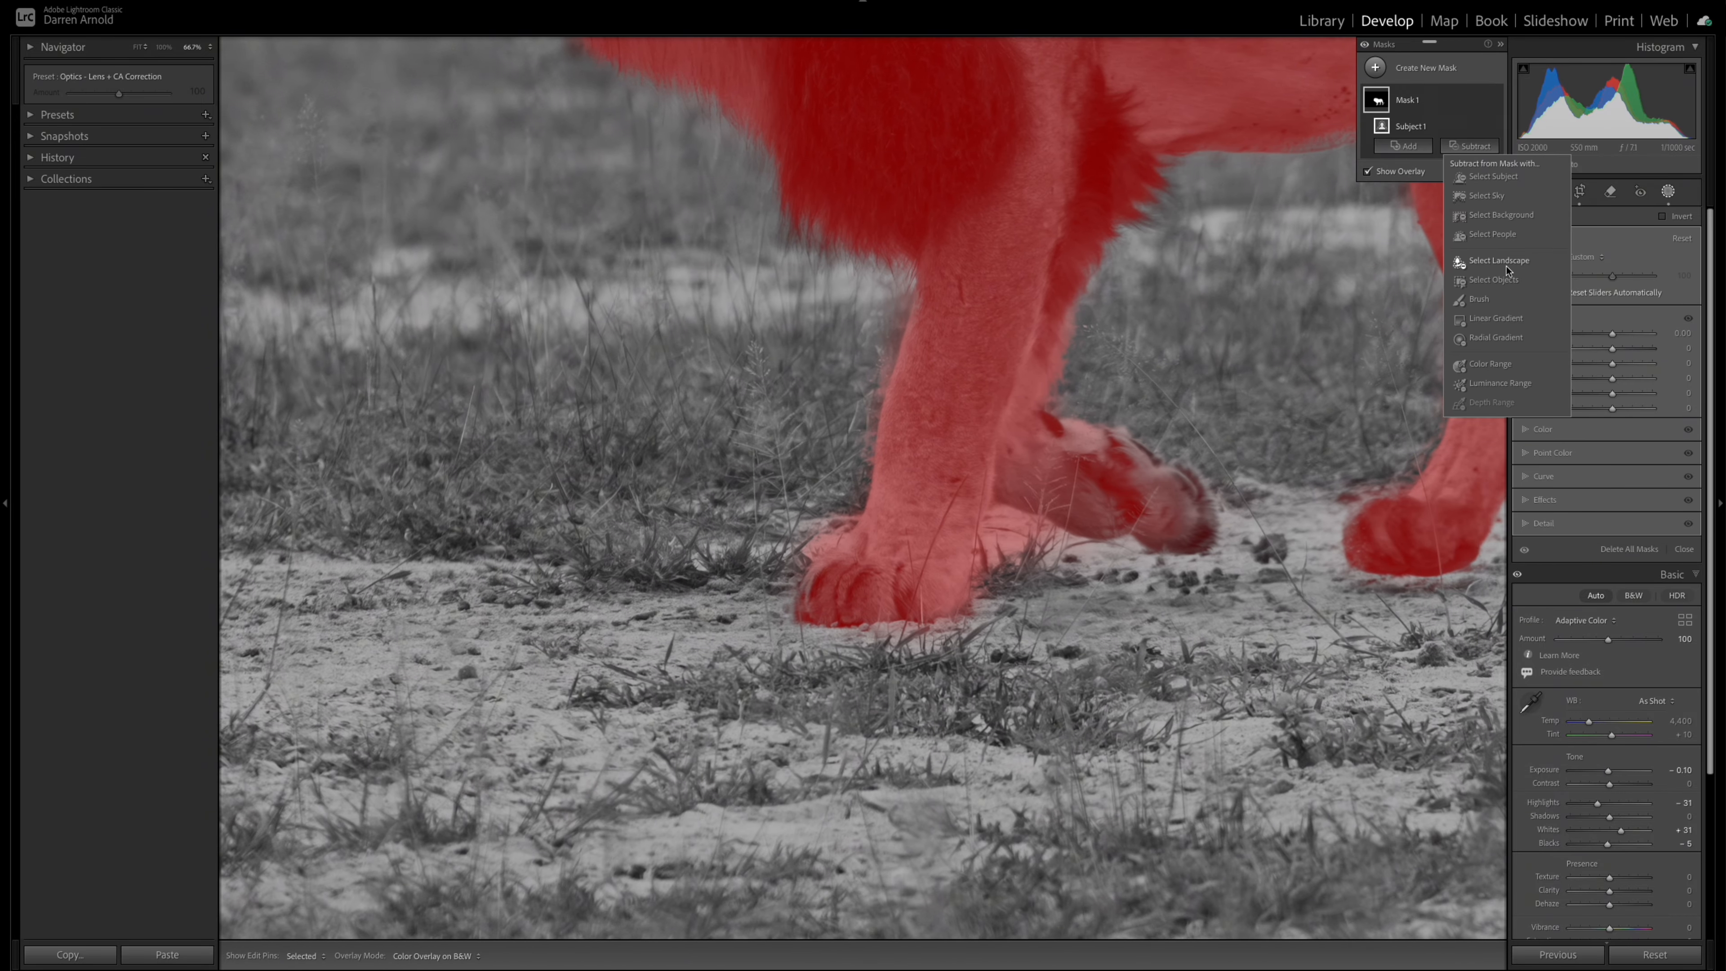
left_click(1480, 298)
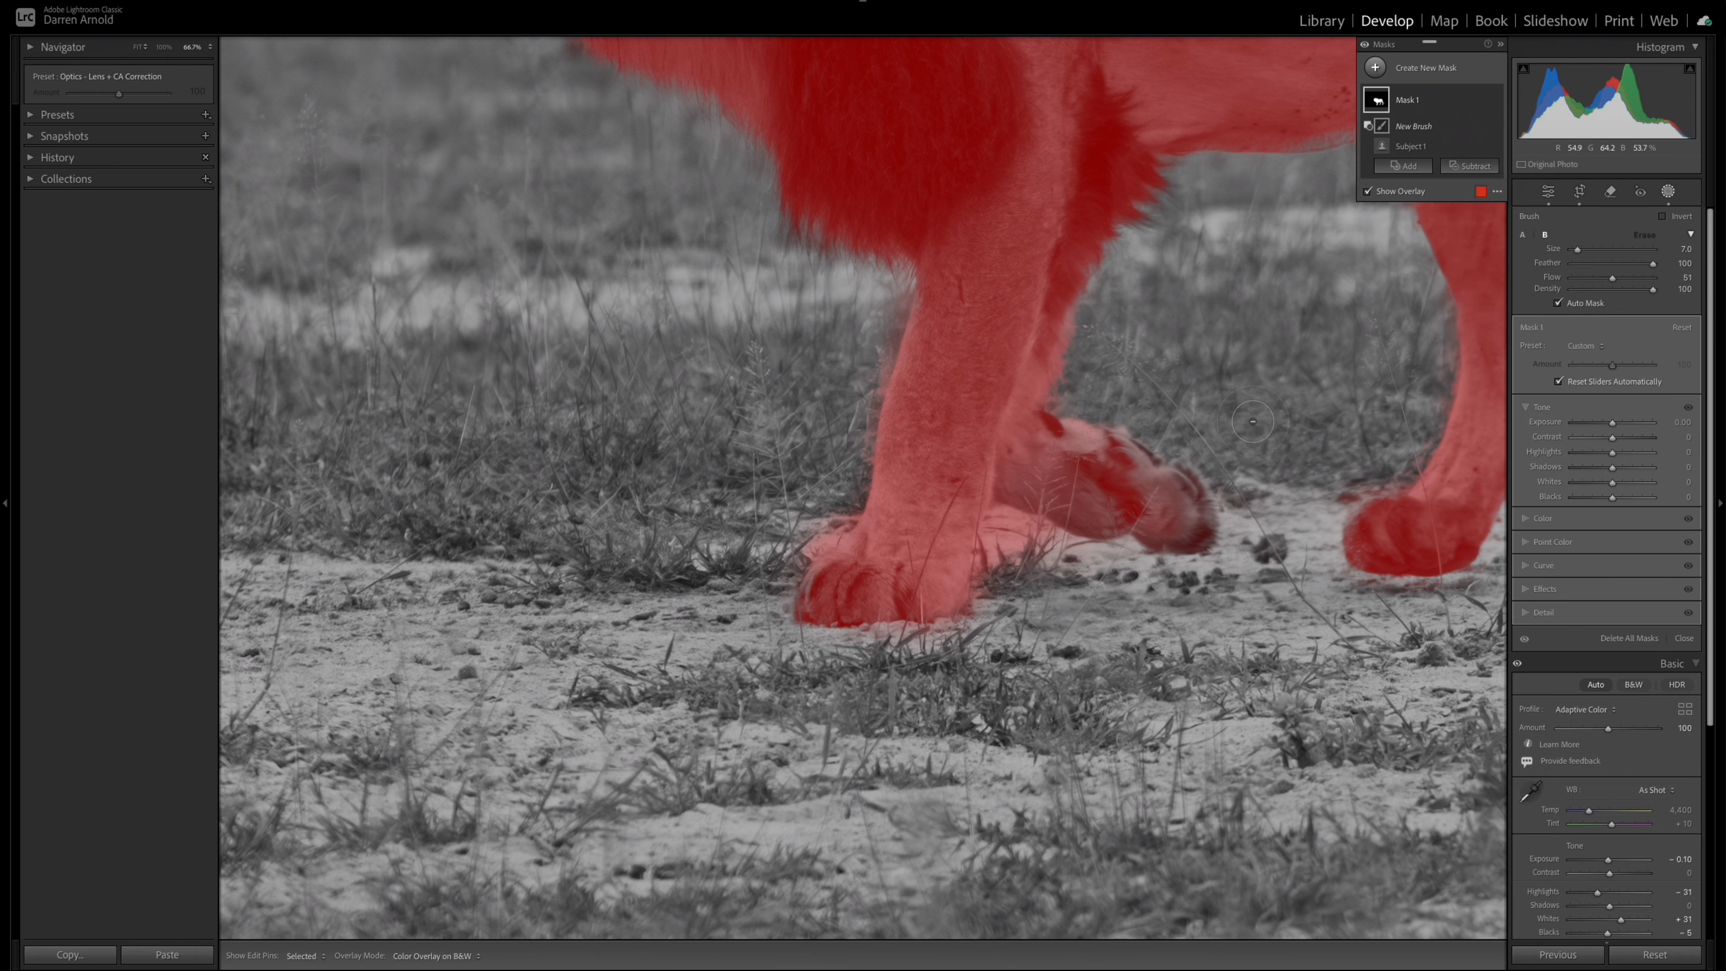
key("bracketleft")
key("bracketleft")
key("bracketleft")
key("h")
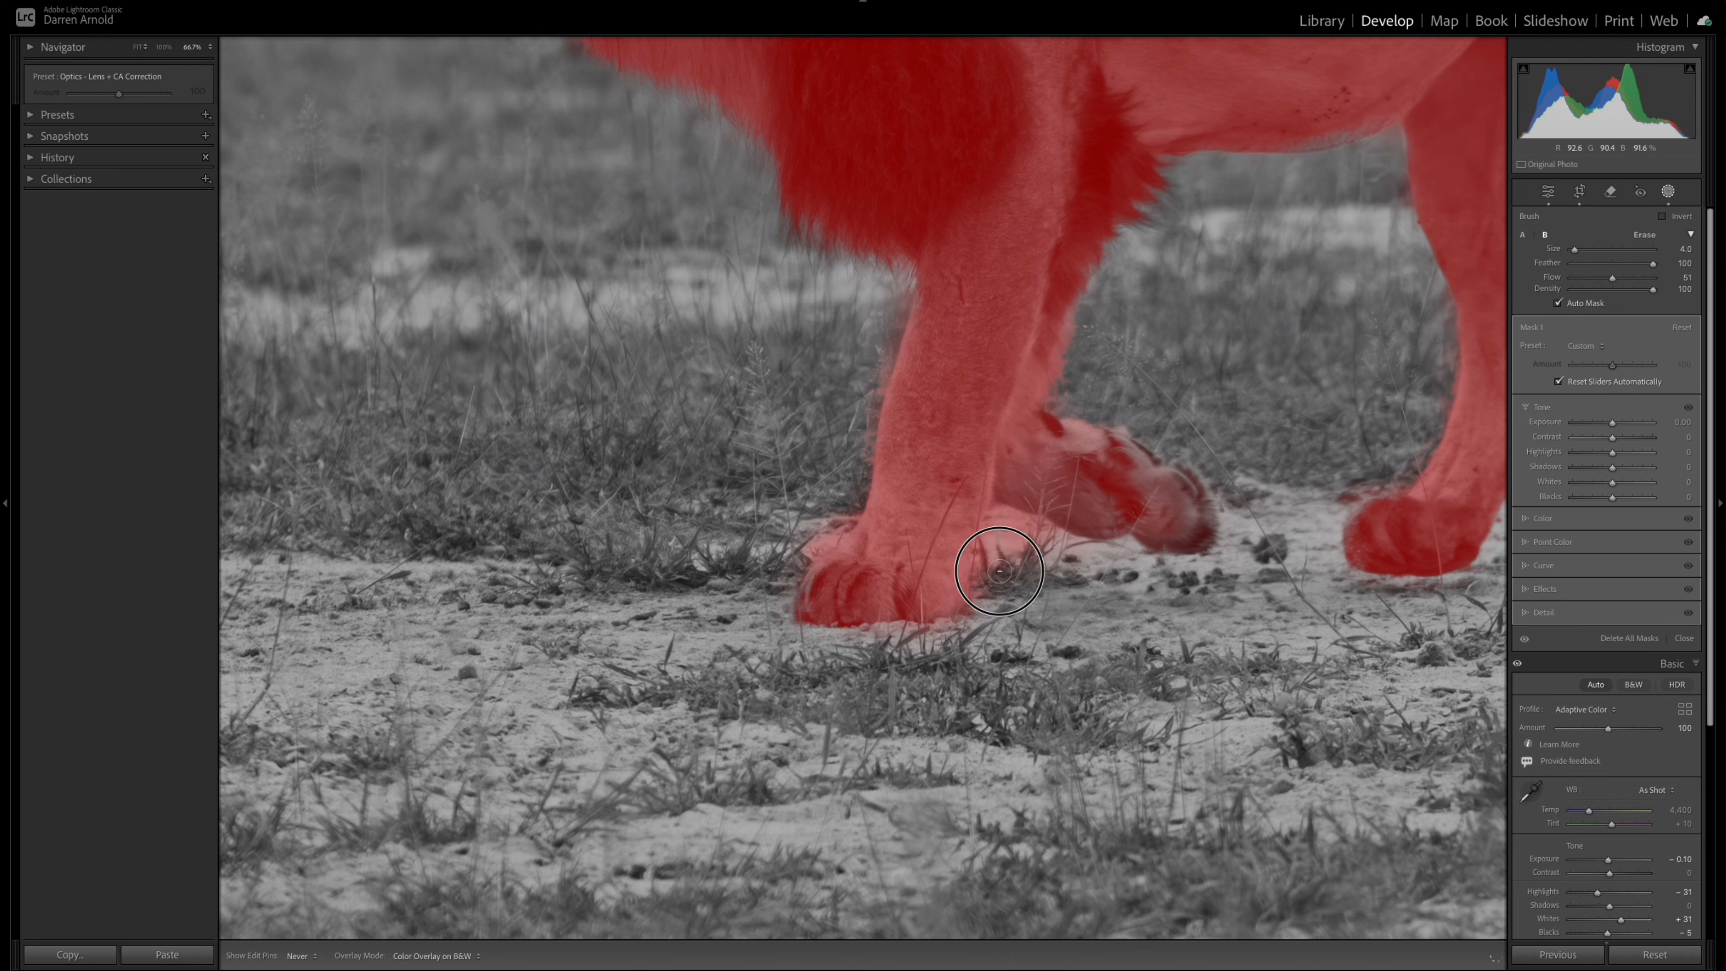
mouse_move(1031, 535)
left_mouse_down()
mouse_move(982, 565)
mouse_move(977, 613)
mouse_move(994, 512)
mouse_move(1039, 570)
left_mouse_up()
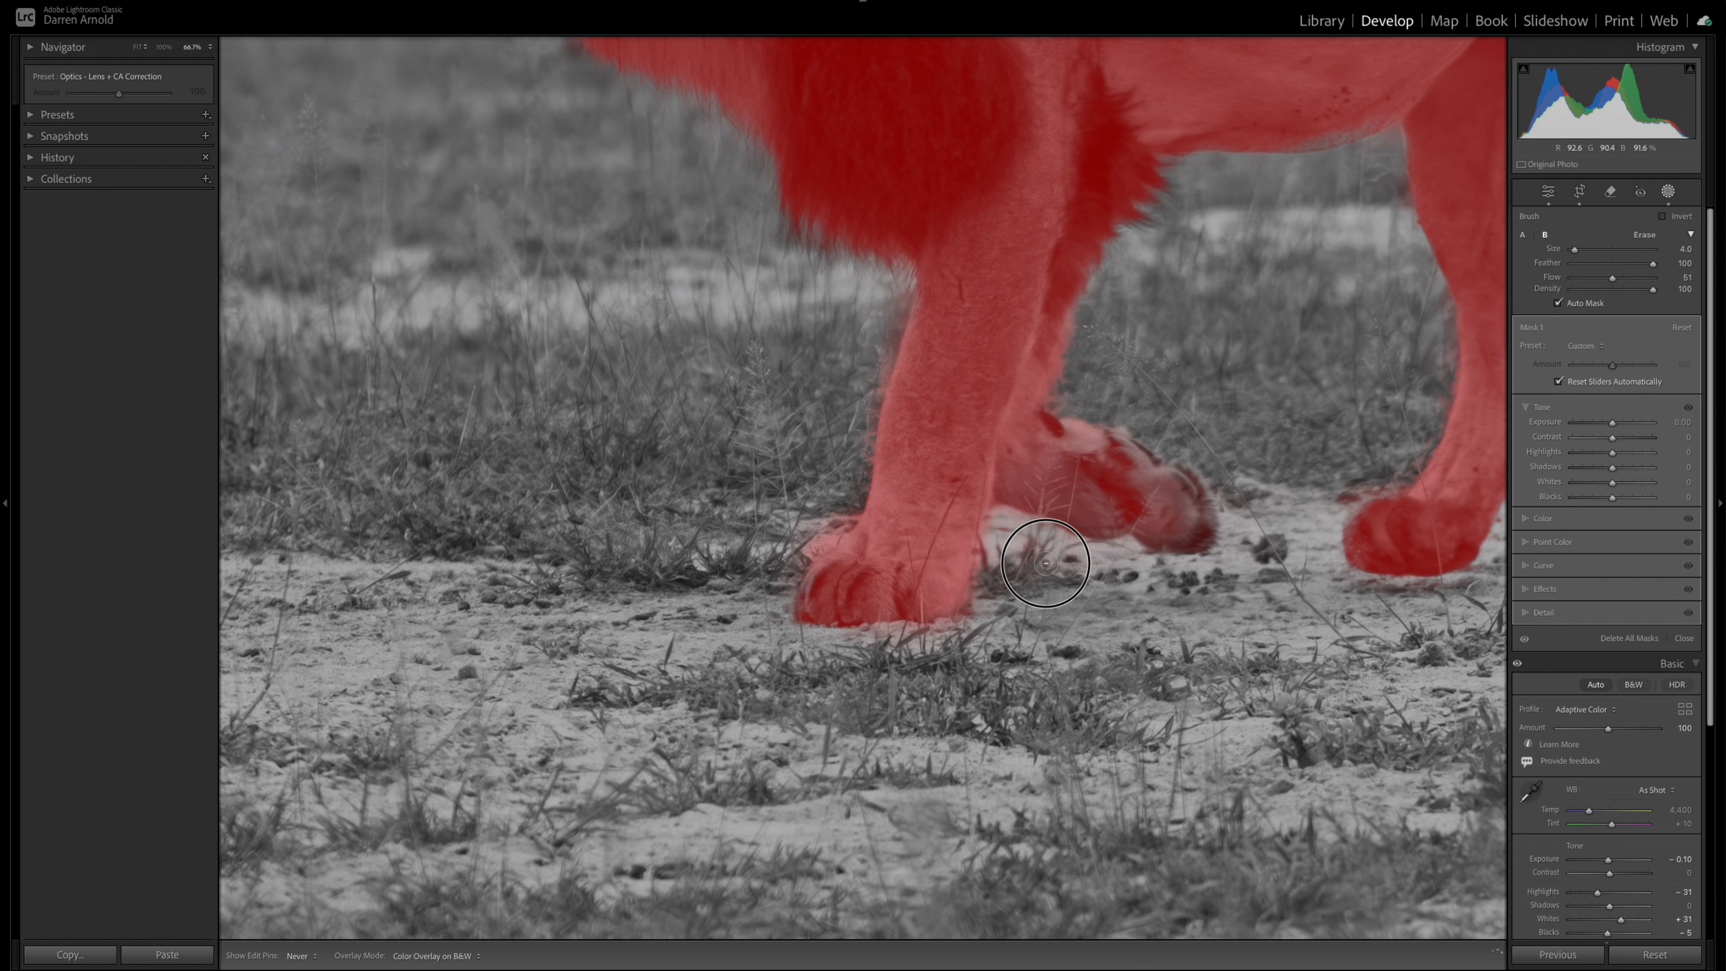
key("h")
Set the brush flow to 100 and subtract the spill around the planted front paw and the nearby hind paw.
double_click(1605, 278)
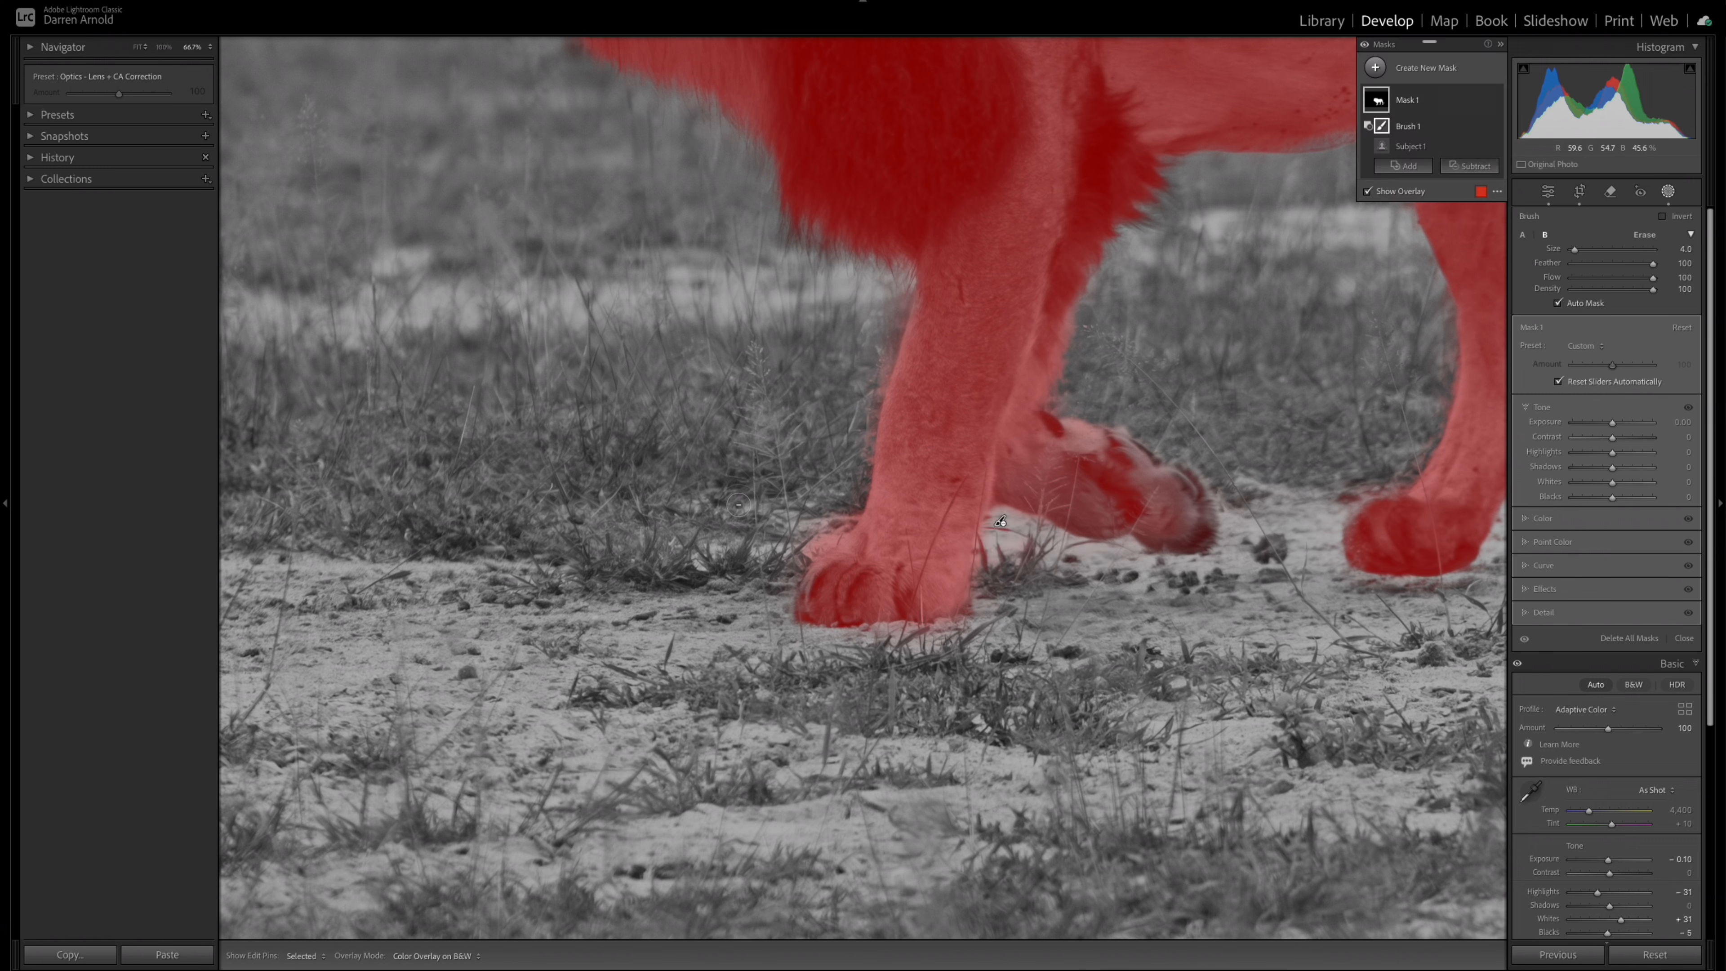
key("h")
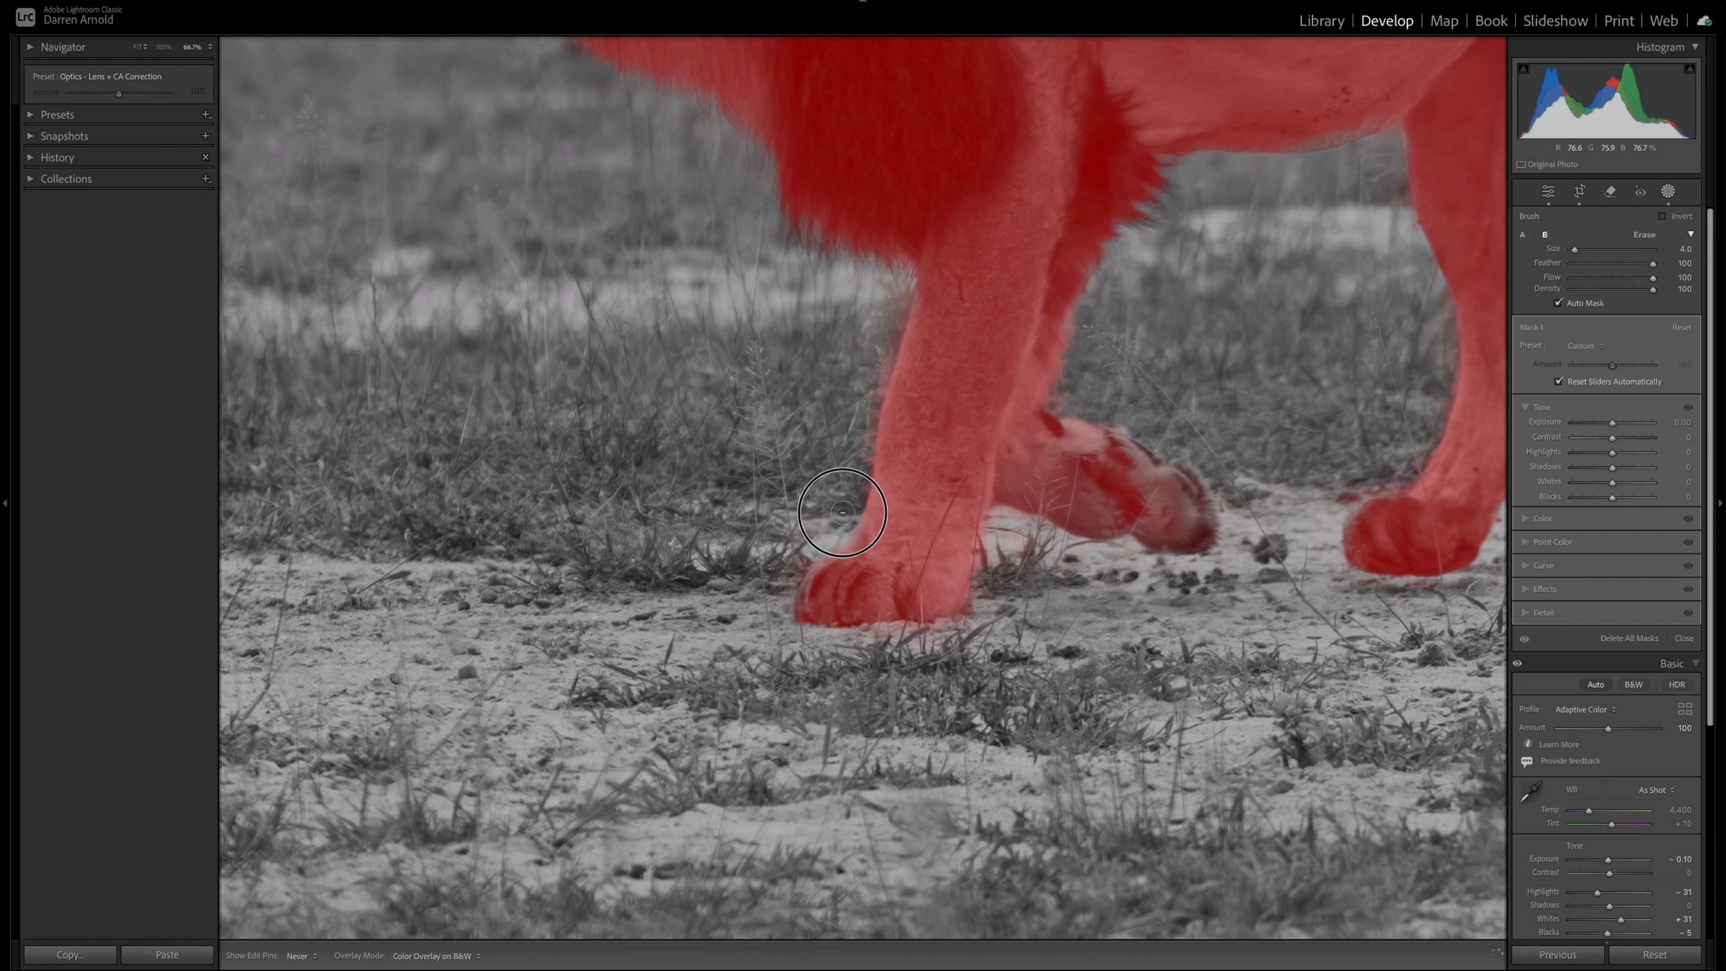
key("h")
key("h")
key("h")
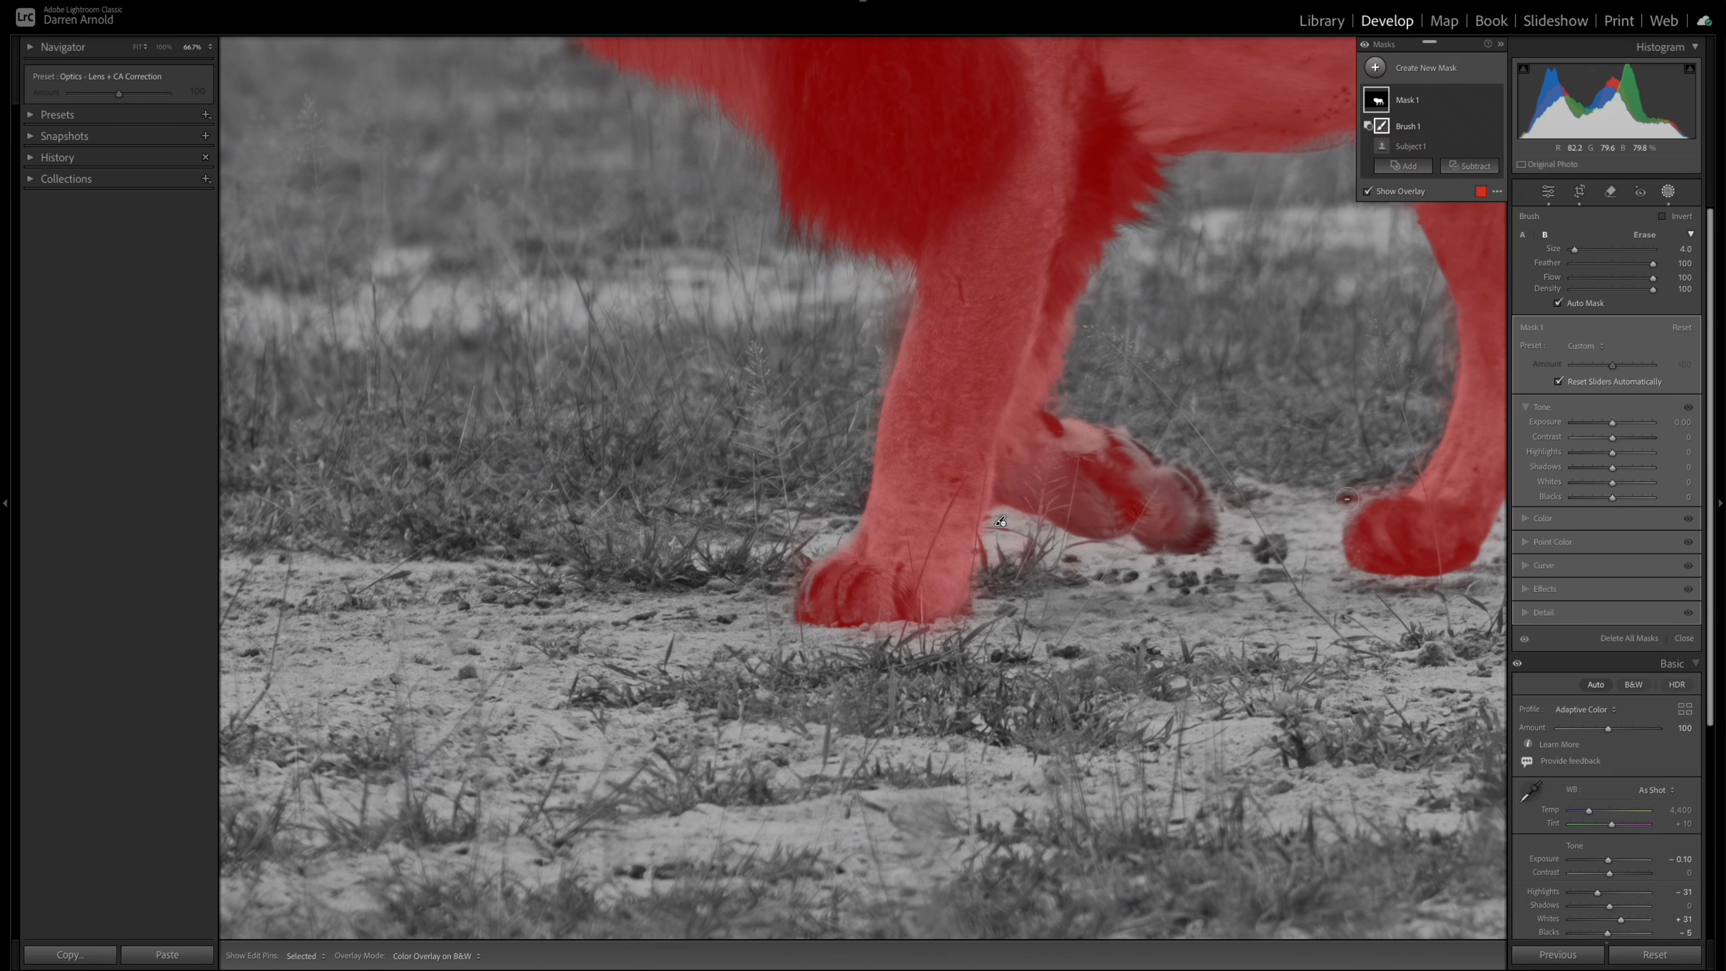
left_click_drag(1335, 502, 1401, 476)
mouse_move(1263, 527)
left_mouse_down()
mouse_move(897, 518)
mouse_move(555, 538)
left_mouse_up()
mouse_move(1140, 416)
left_mouse_down()
mouse_move(1120, 420)
mouse_move(1096, 501)
left_mouse_up()
Reduce the brush to size 2, subtract the spill where the tail meets the hind leg, and fit the photo in view.
key("bracketleft")
key("bracketleft")
key("bracketleft")
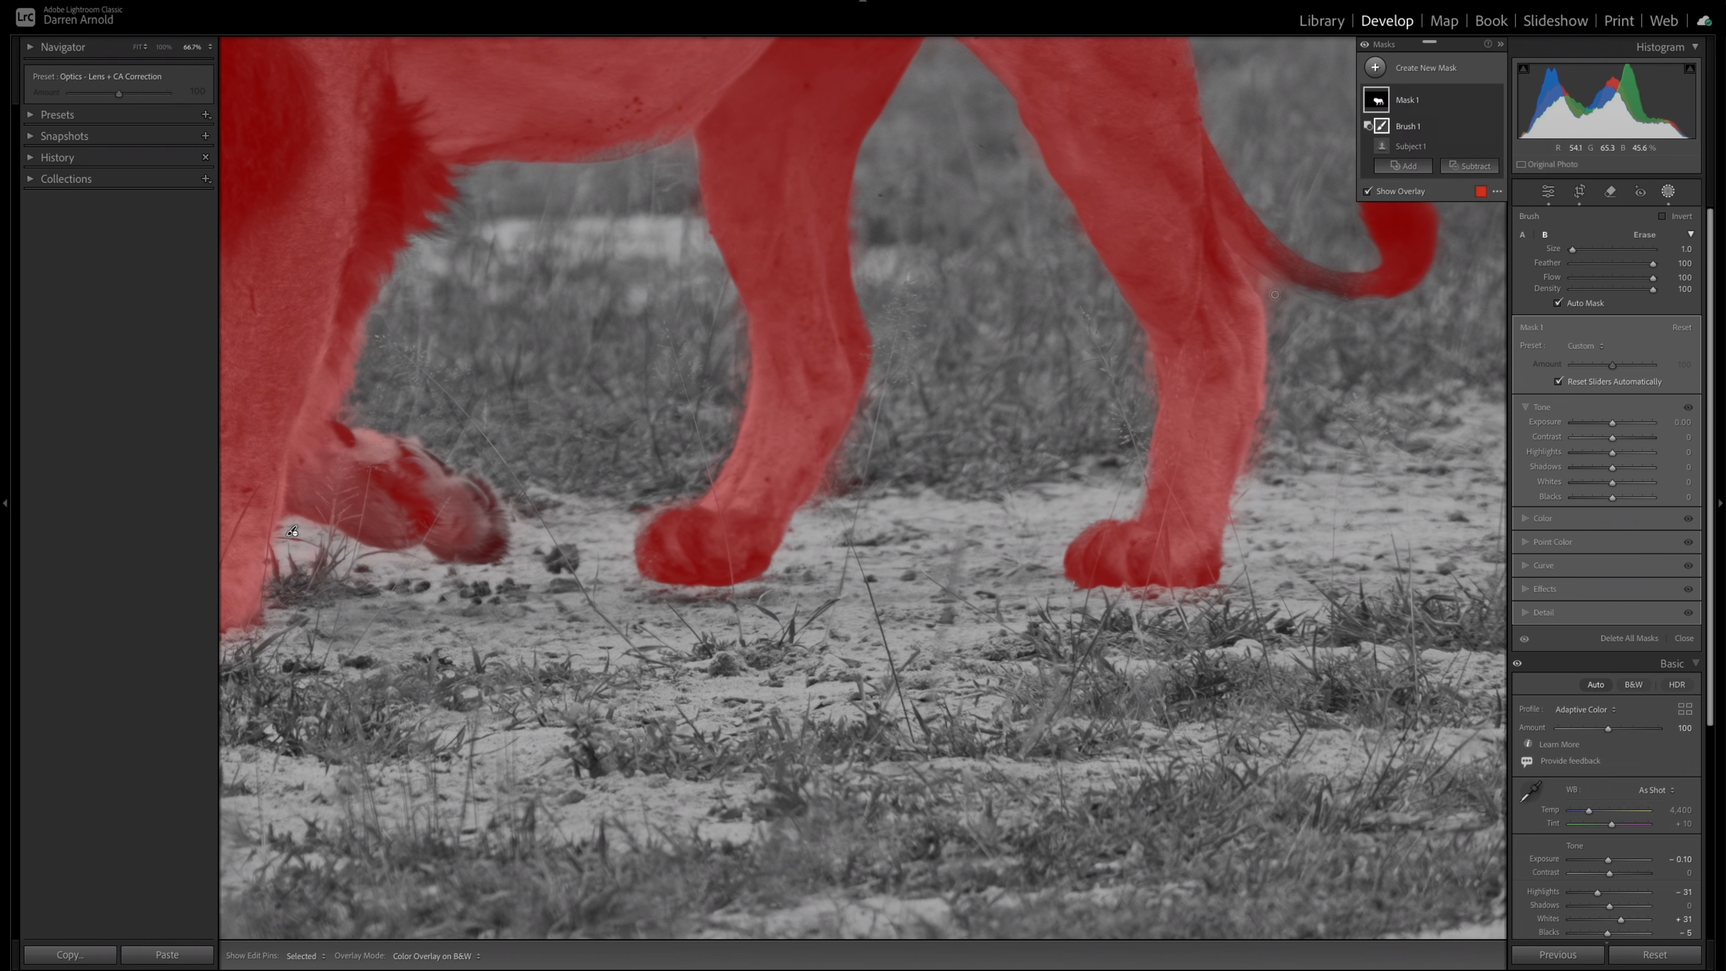
key("z")
key("z")
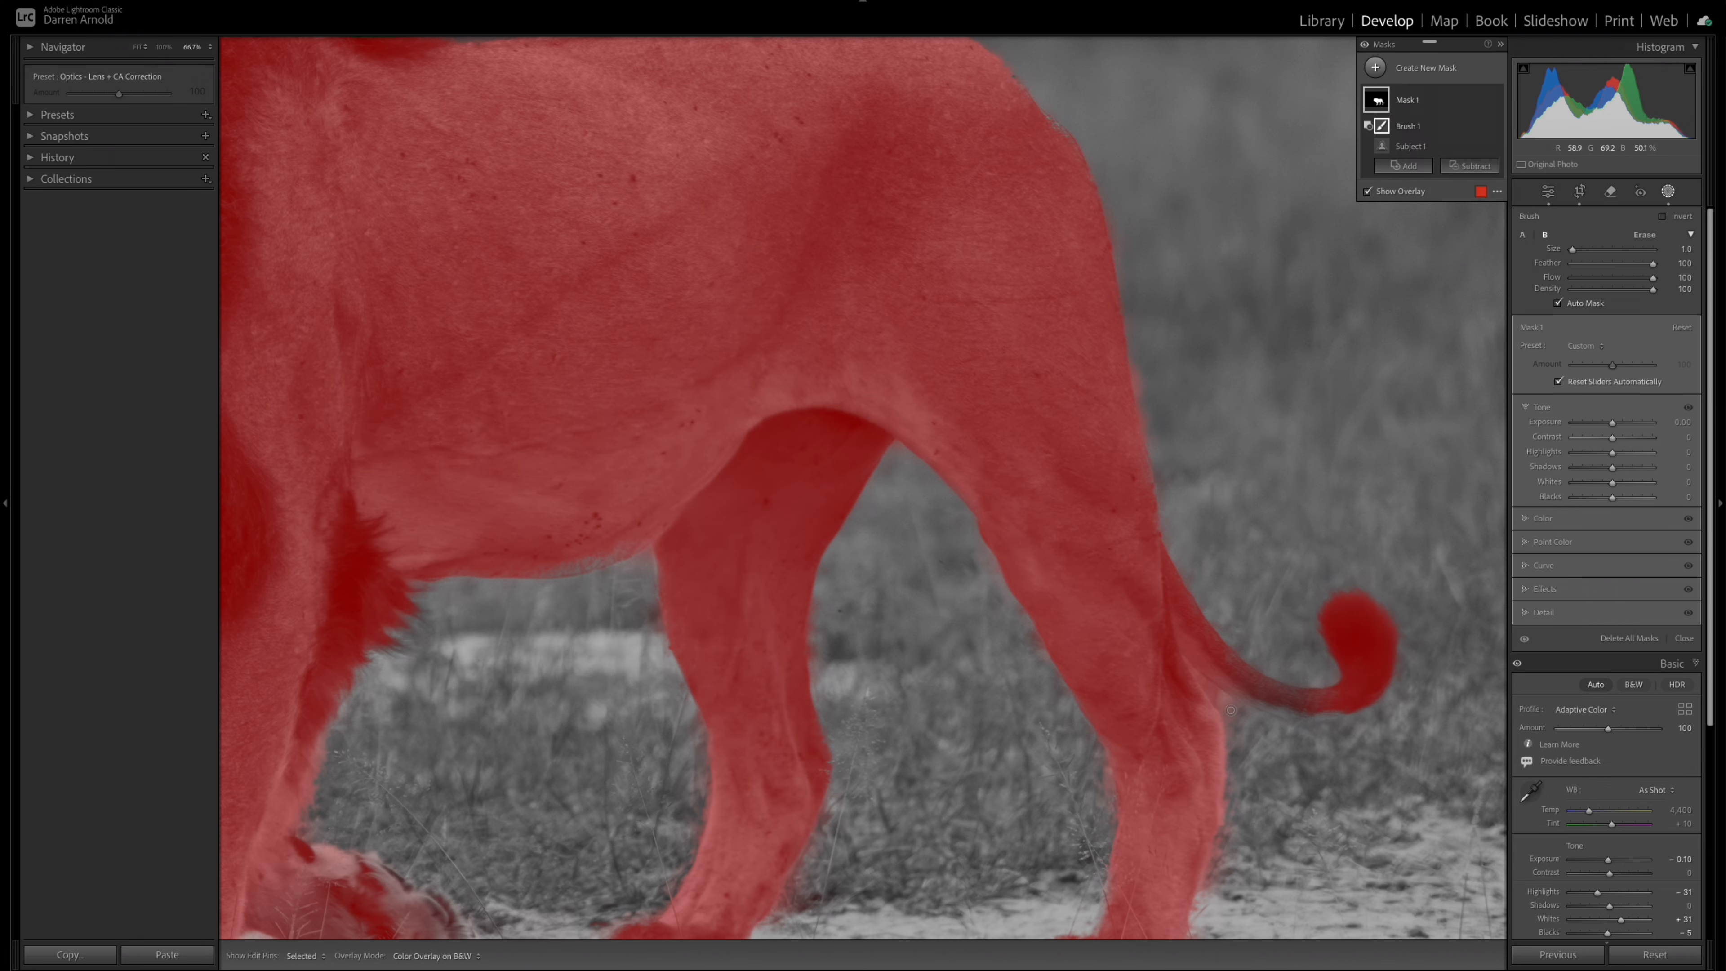
key("bracketright")
left_click_drag(1231, 709, 1189, 663)
key("super+minus")
key("super+minus")
key("super+minus")
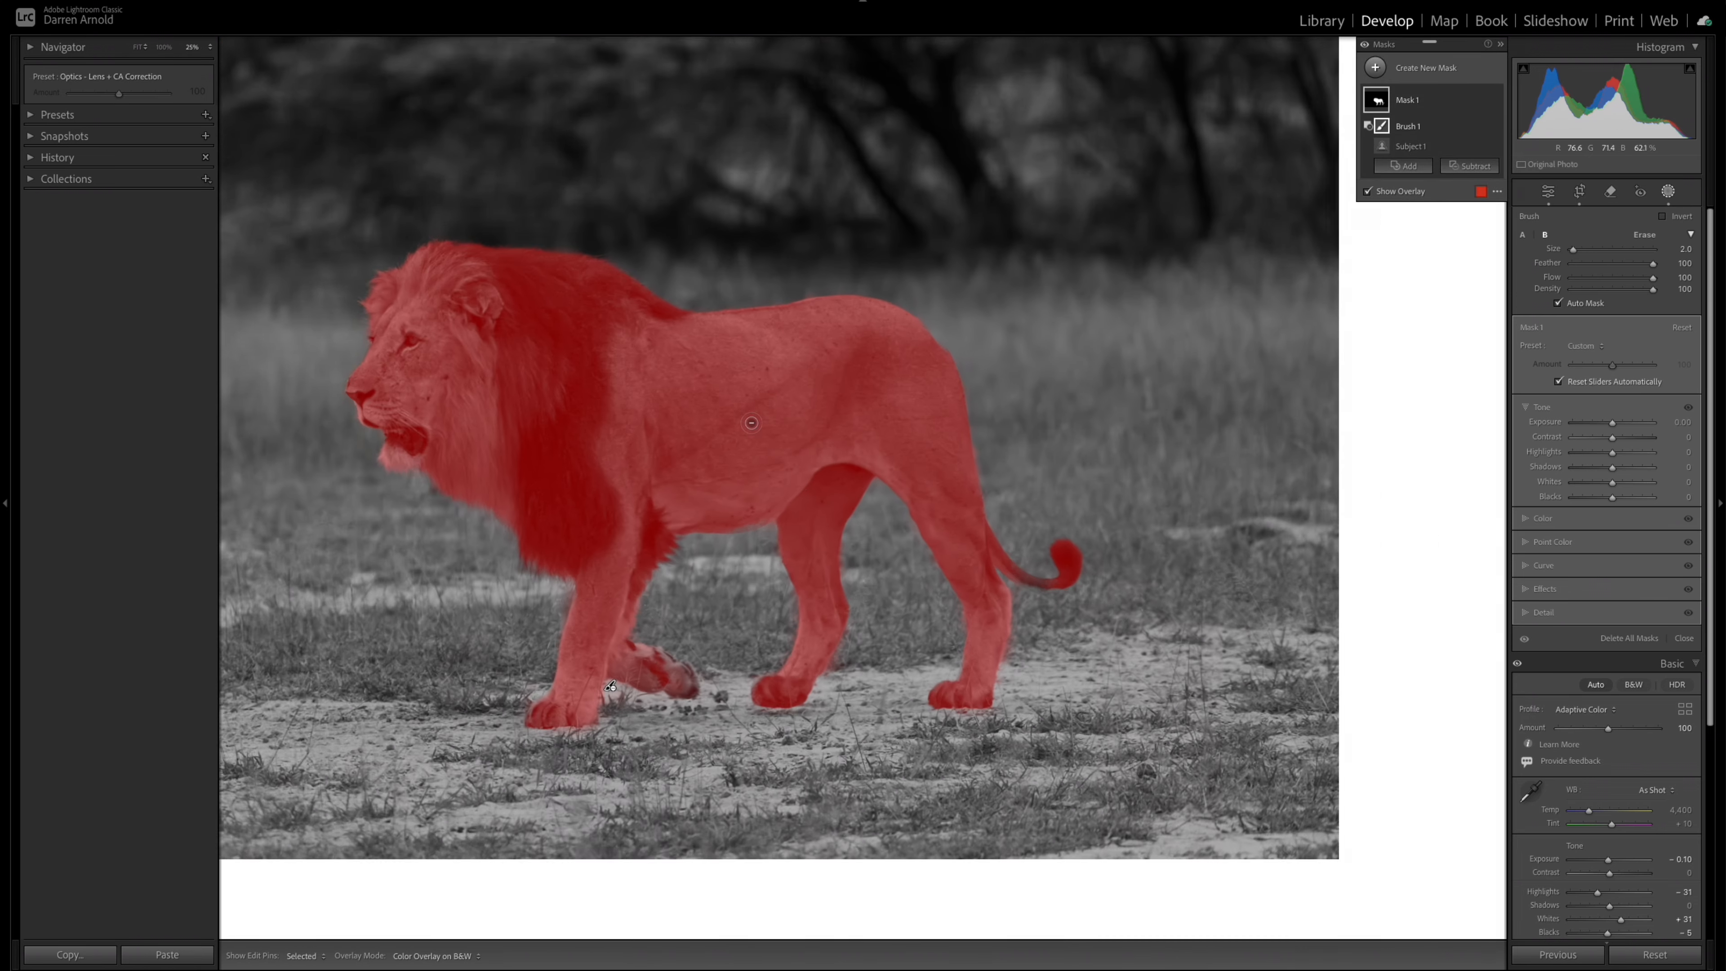
key("super+minus")
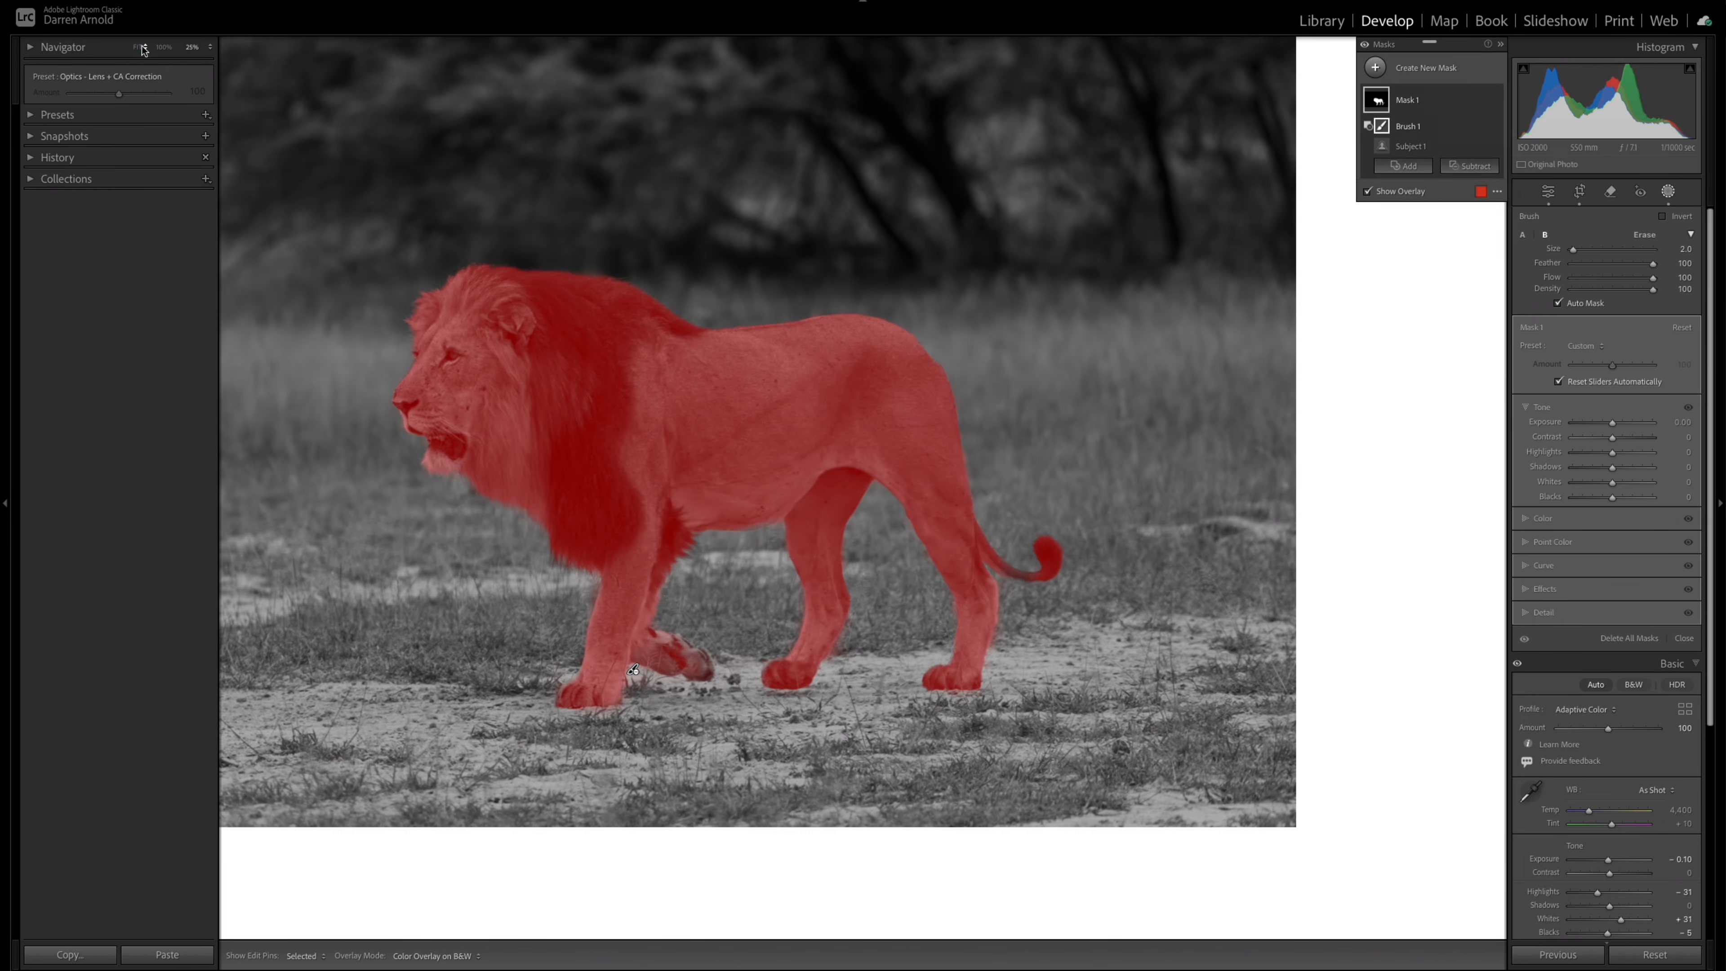
left_click(142, 48)
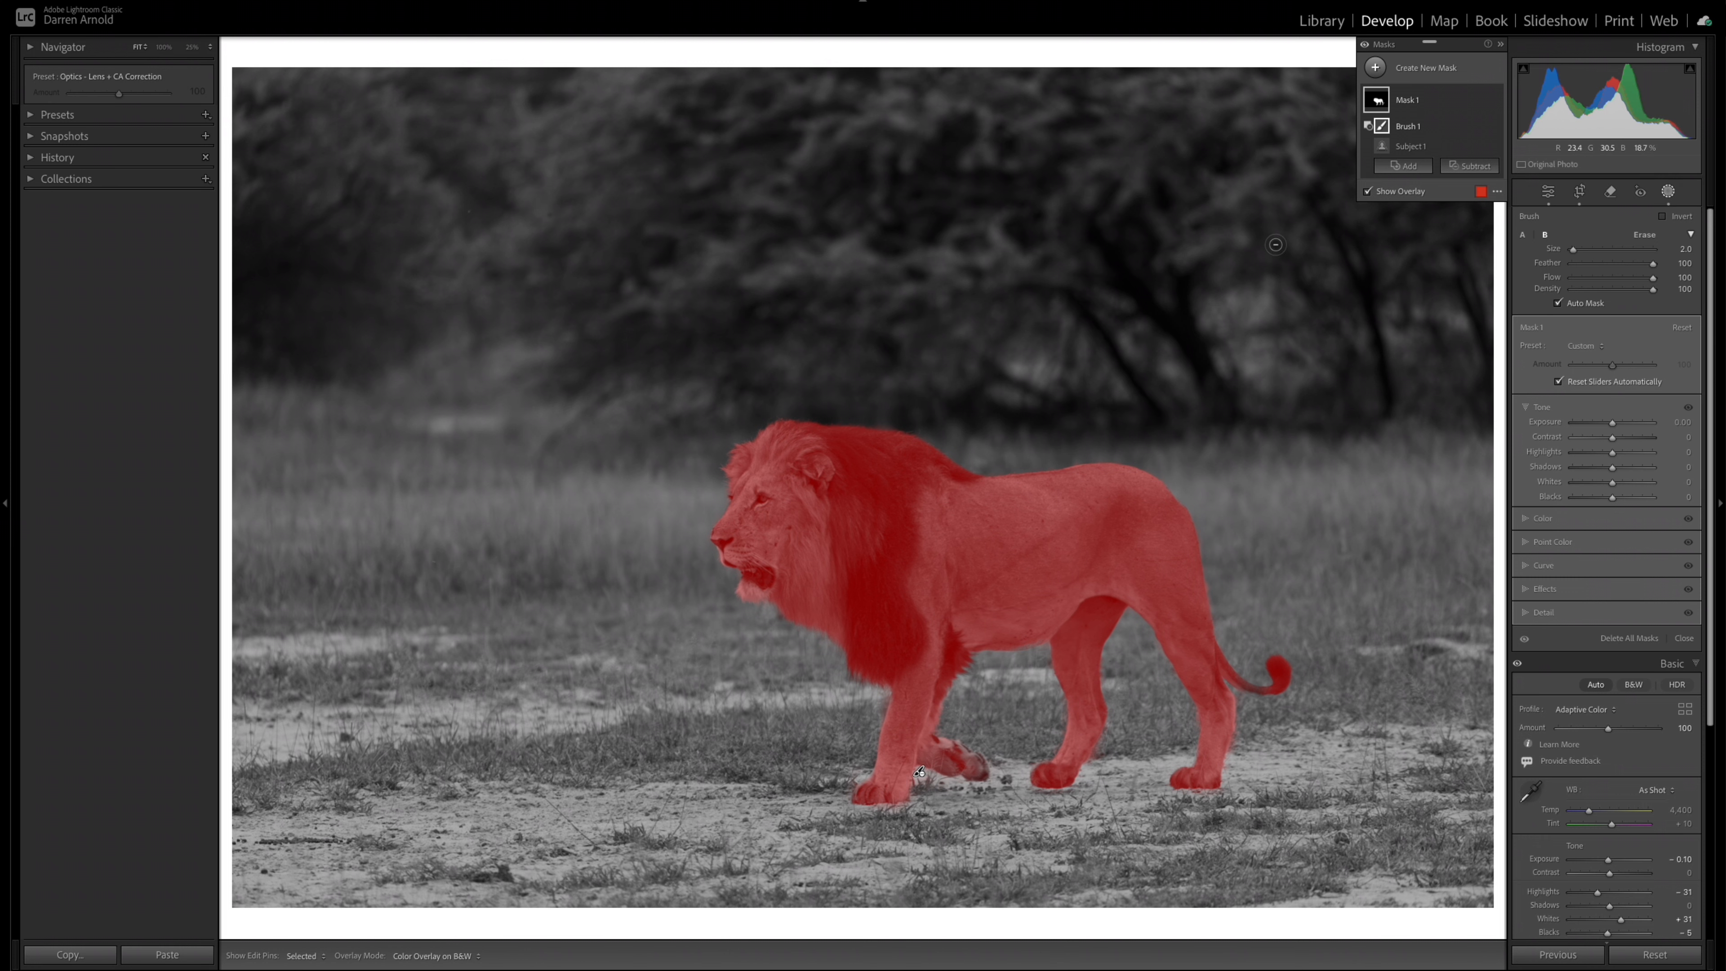
Set Mask 1's exposure to 0.08, highlights to 24, shadows to -8, whites to 15 and blacks to -12.
left_click_drag(1612, 422, 1617, 425)
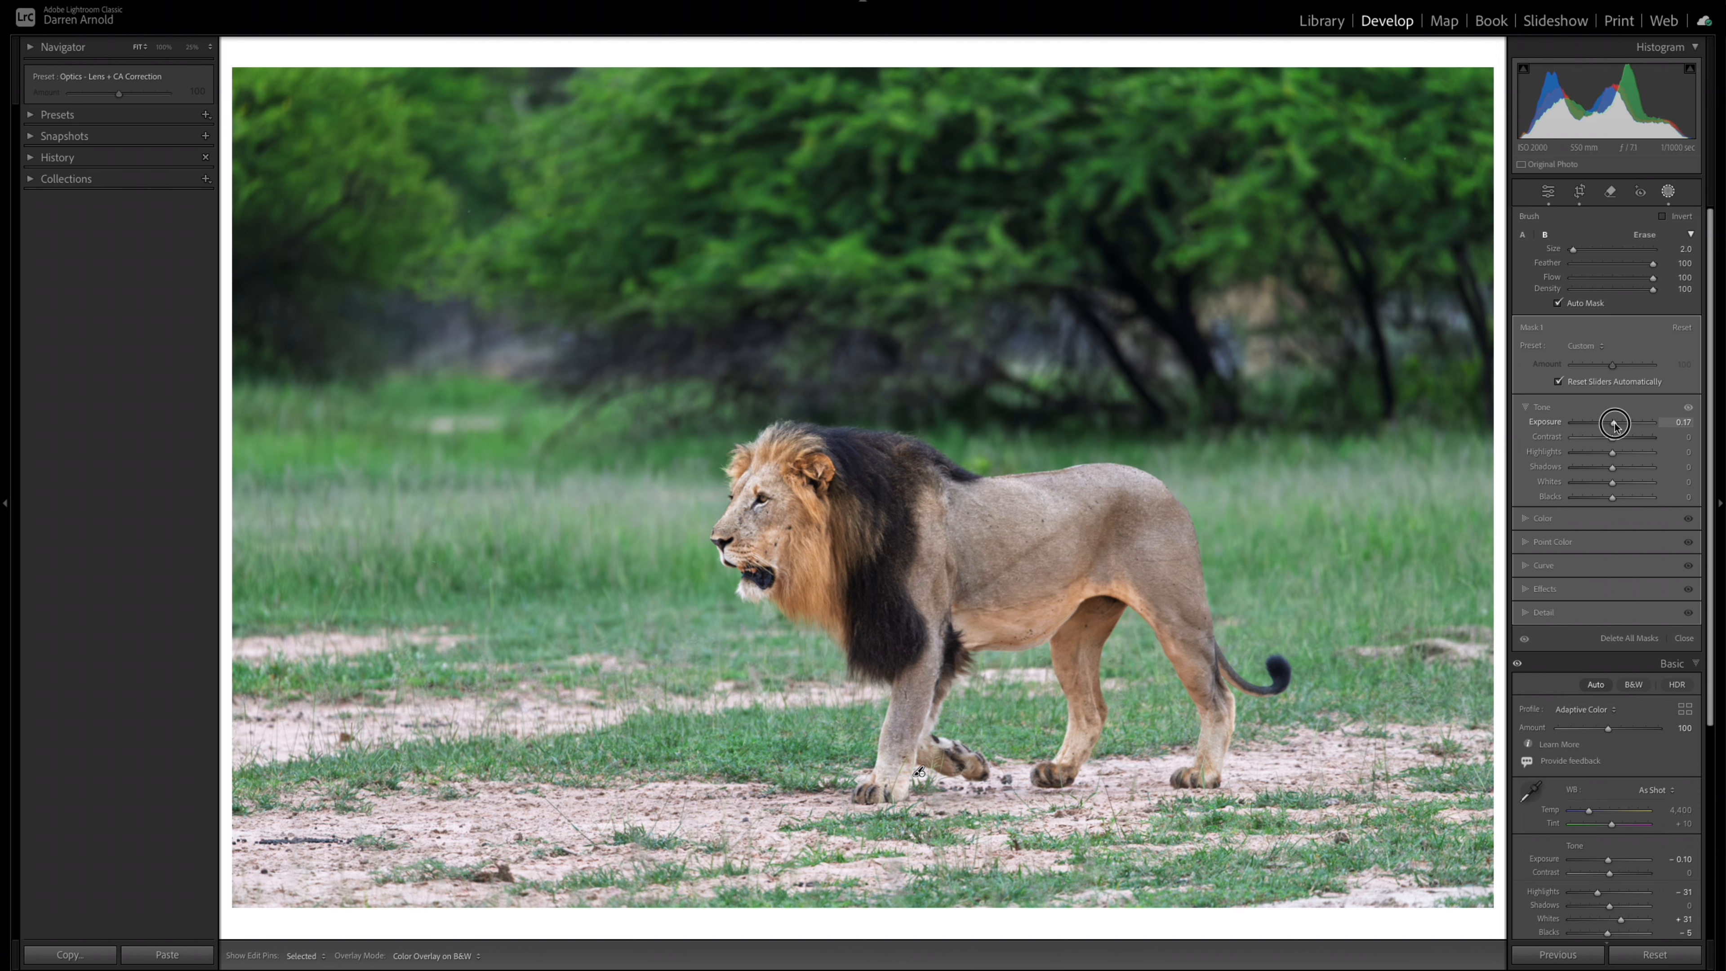
left_click_drag(1616, 424, 1615, 427)
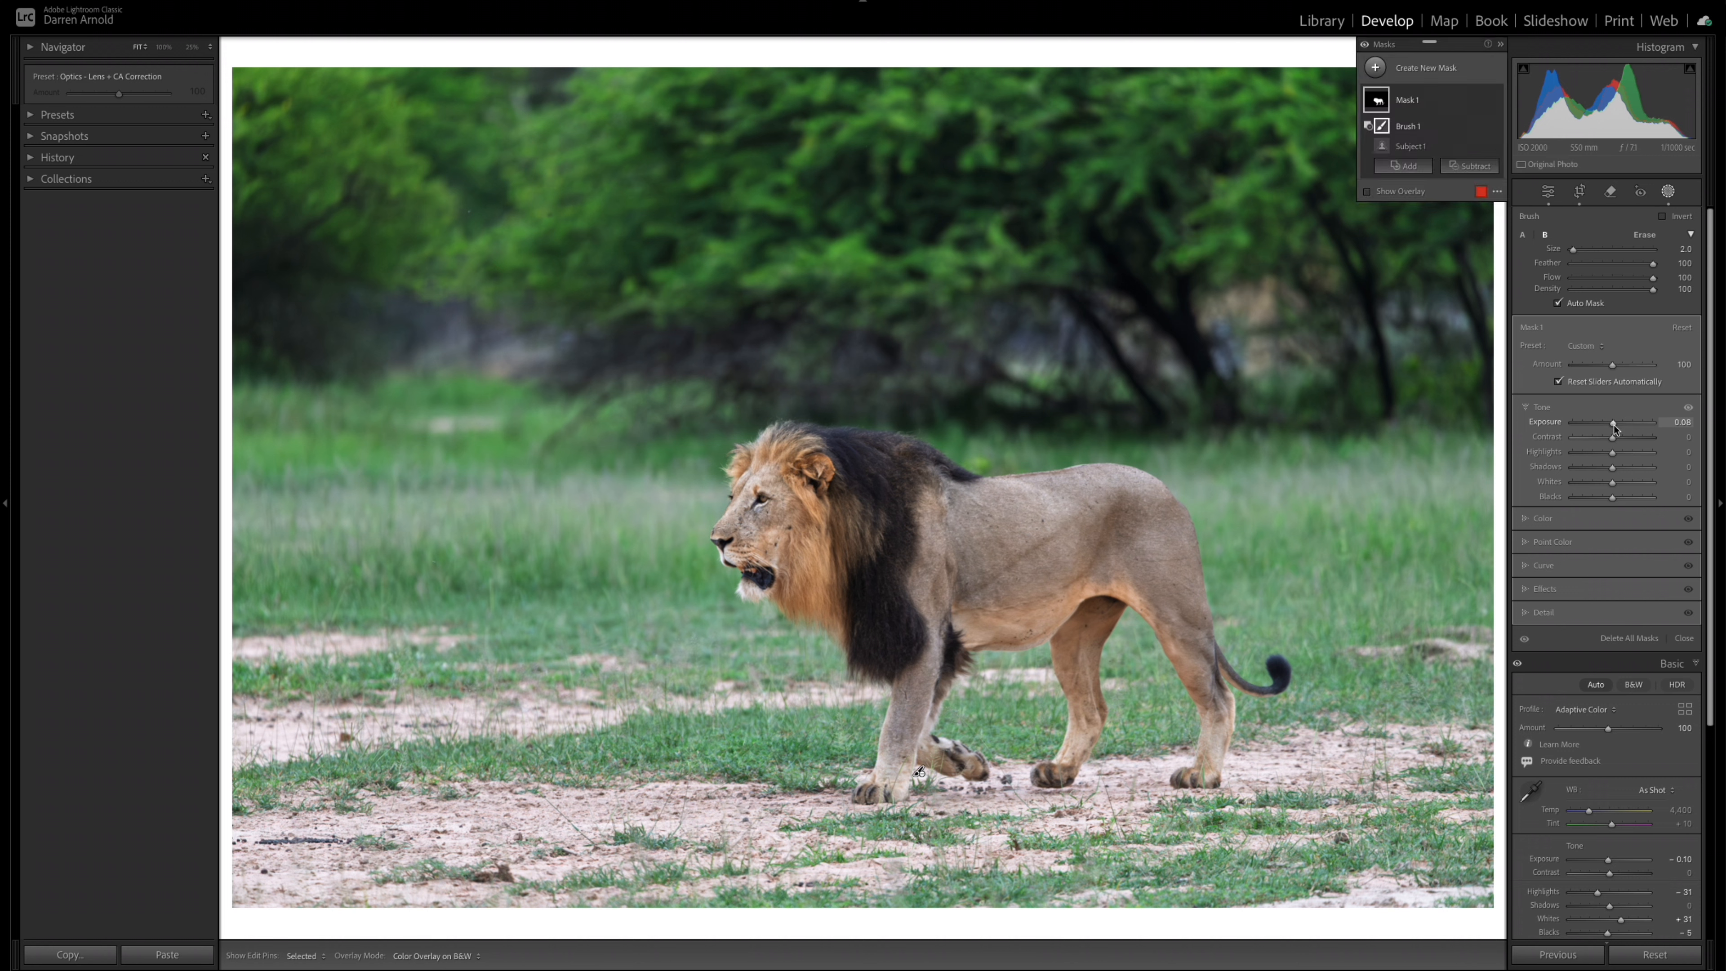
left_click_drag(1612, 488, 1609, 501)
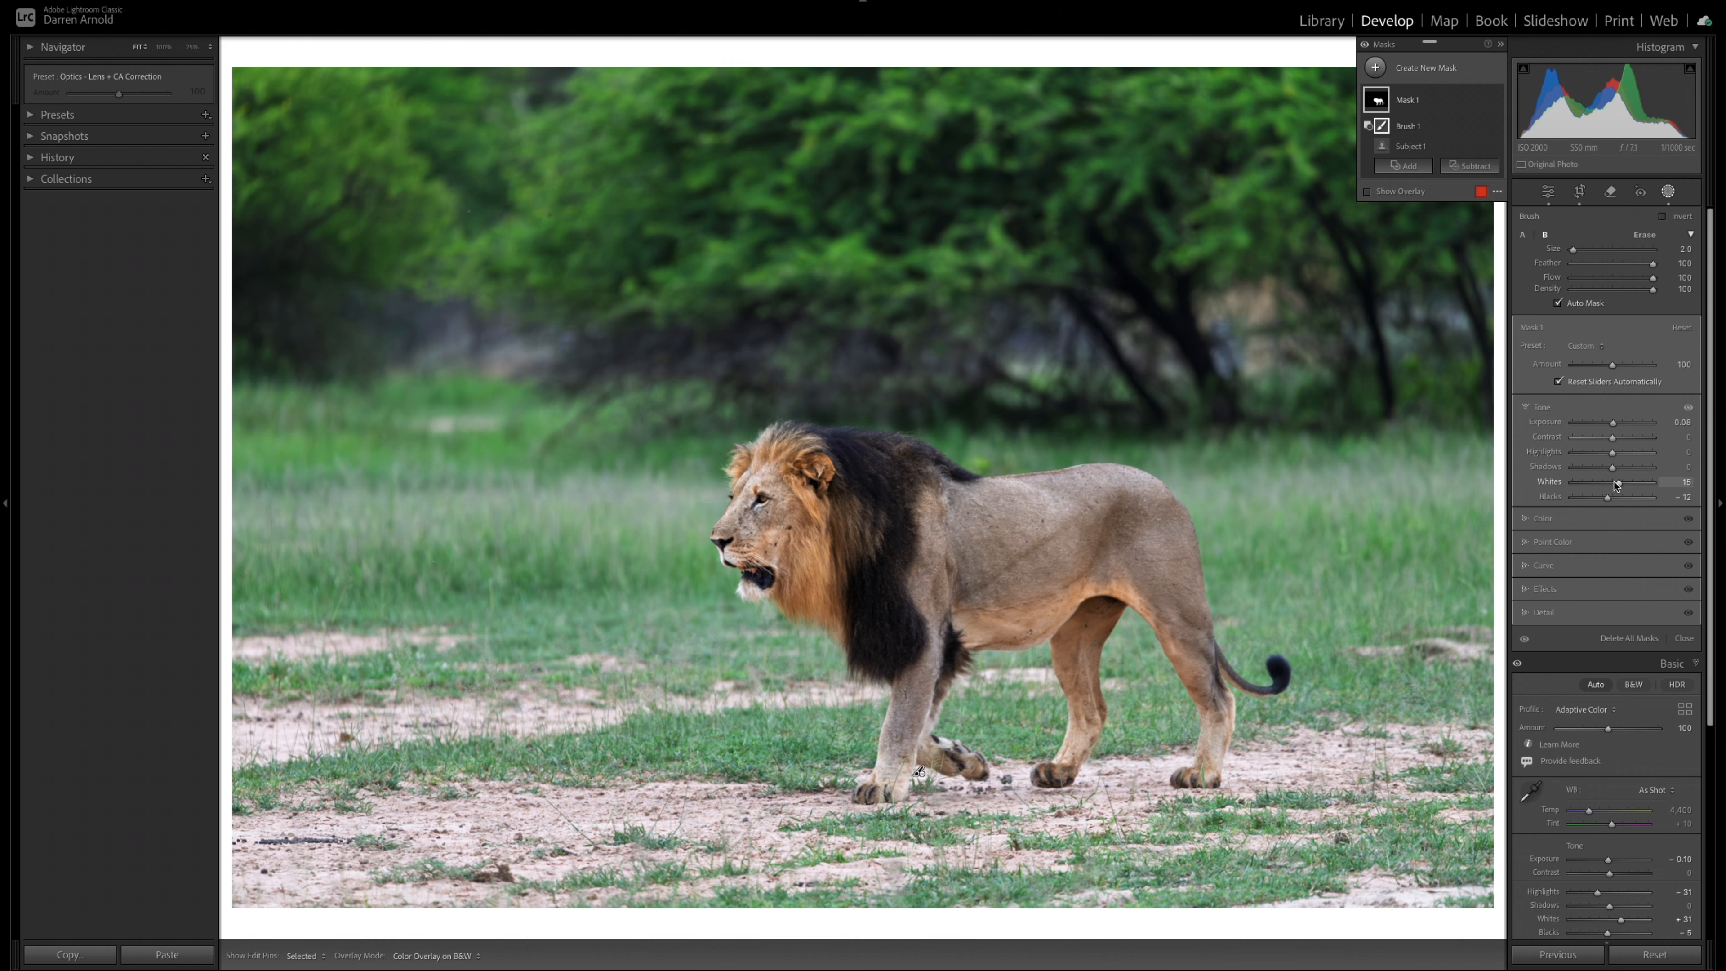
left_click_drag(1614, 474, 1609, 469)
left_click_drag(1614, 458, 1618, 487)
Compare the lion with and without Mask 1 by repeatedly hiding and showing the mask.
left_click(1495, 101)
left_click(1496, 101)
left_click(1495, 101)
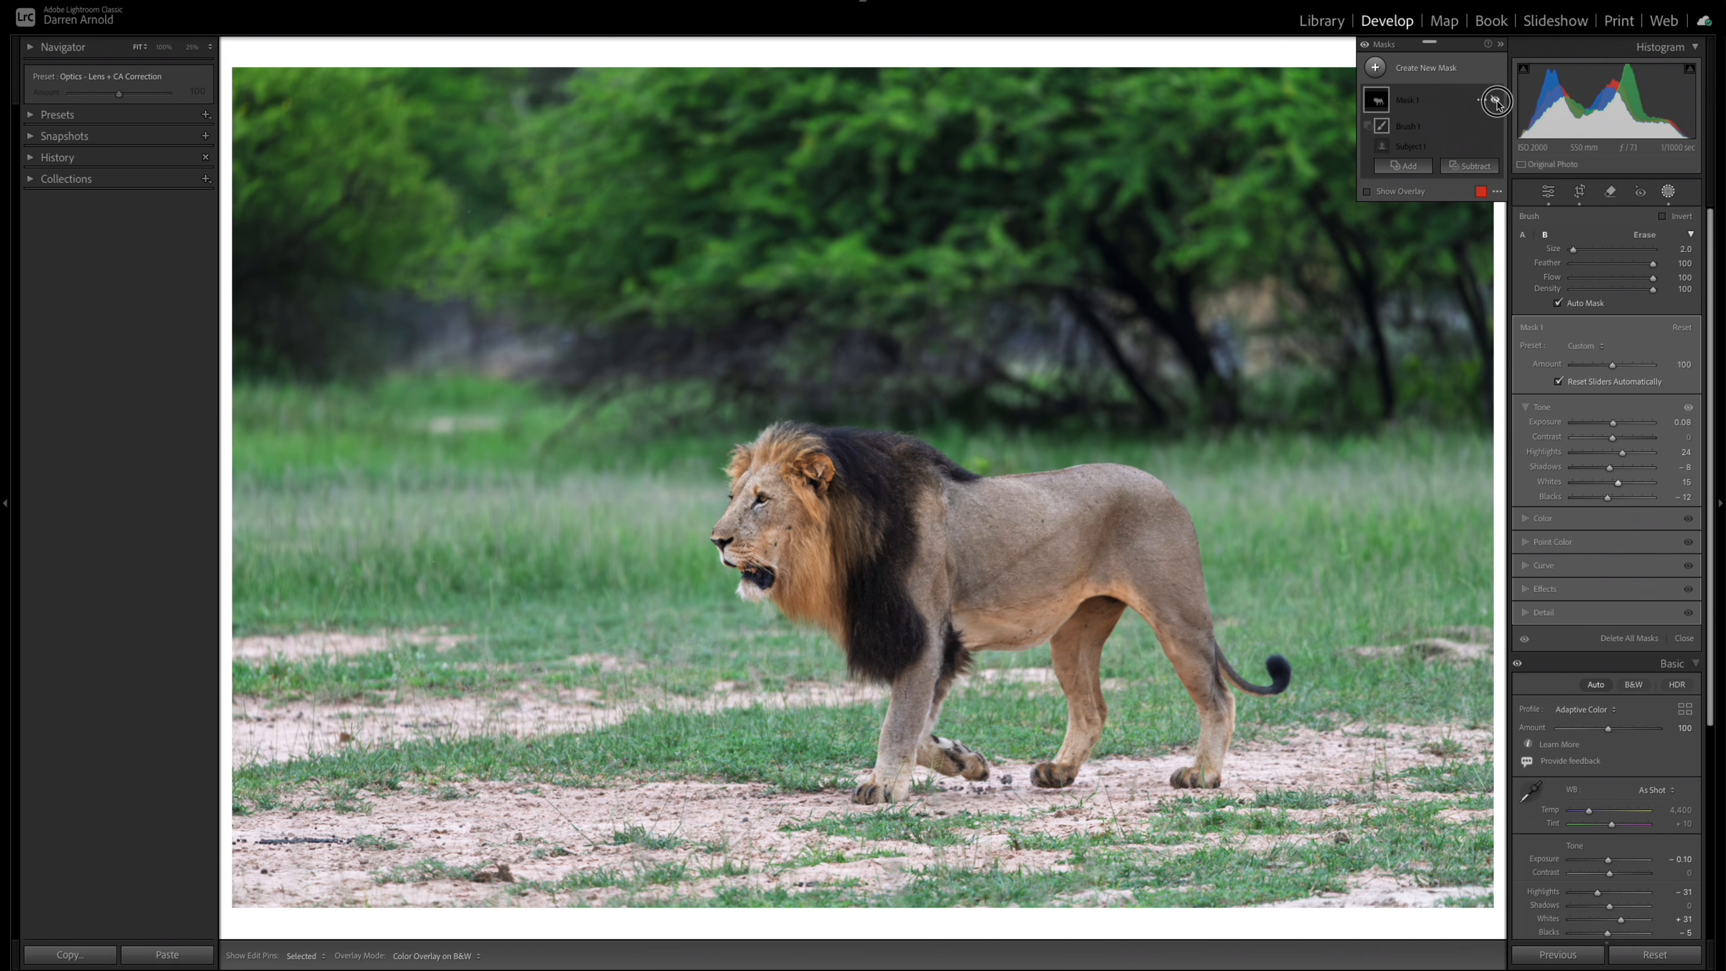
left_click(1495, 100)
left_click(1496, 101)
left_click(1495, 101)
left_click(1495, 100)
left_click(1495, 101)
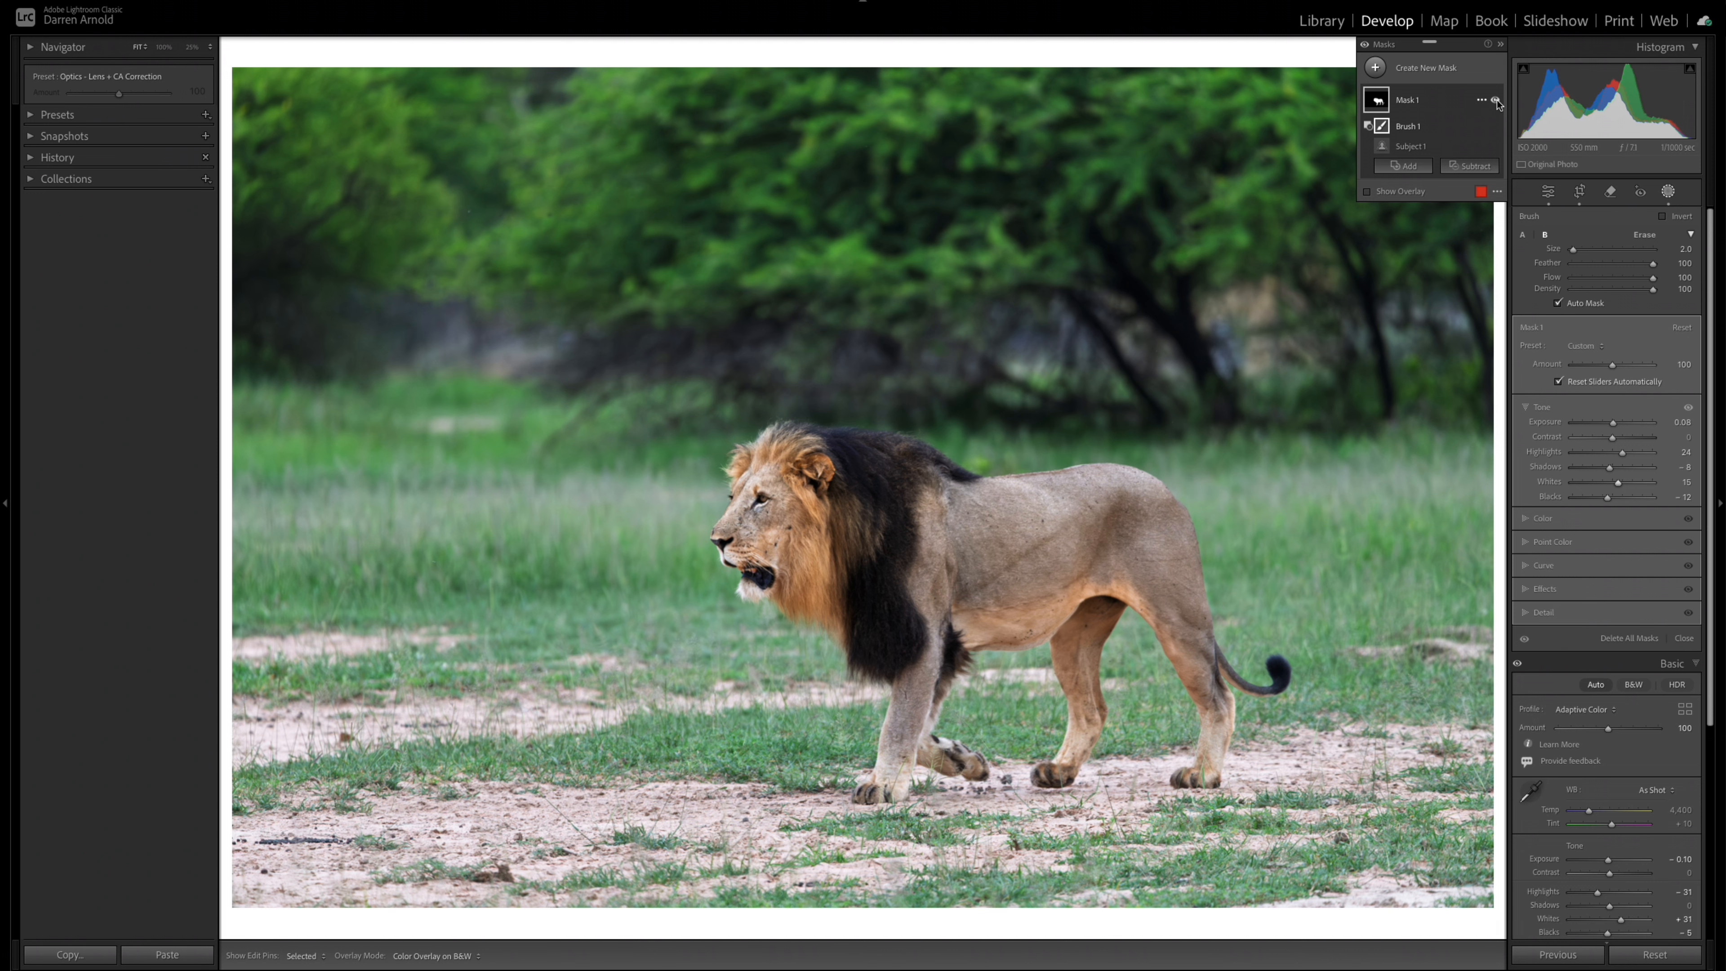
Duplicate and invert Mask 1 to create a mask of the lion's surroundings.
mouse_move(1381, 100)
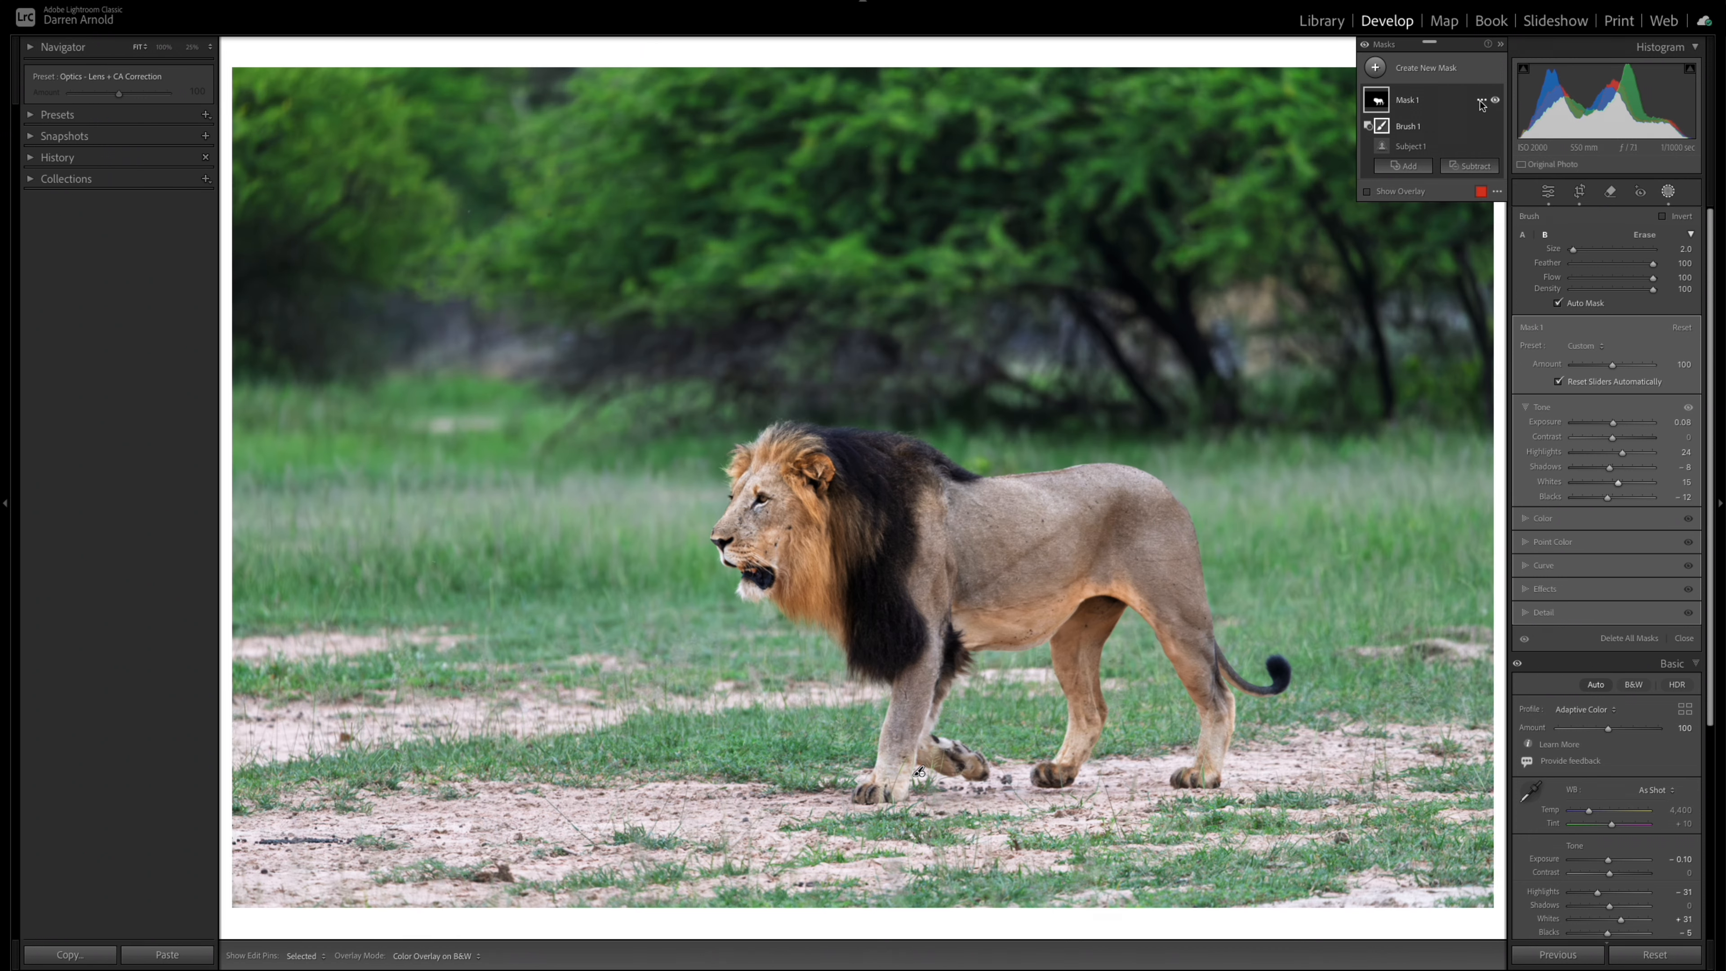
left_click(1481, 102)
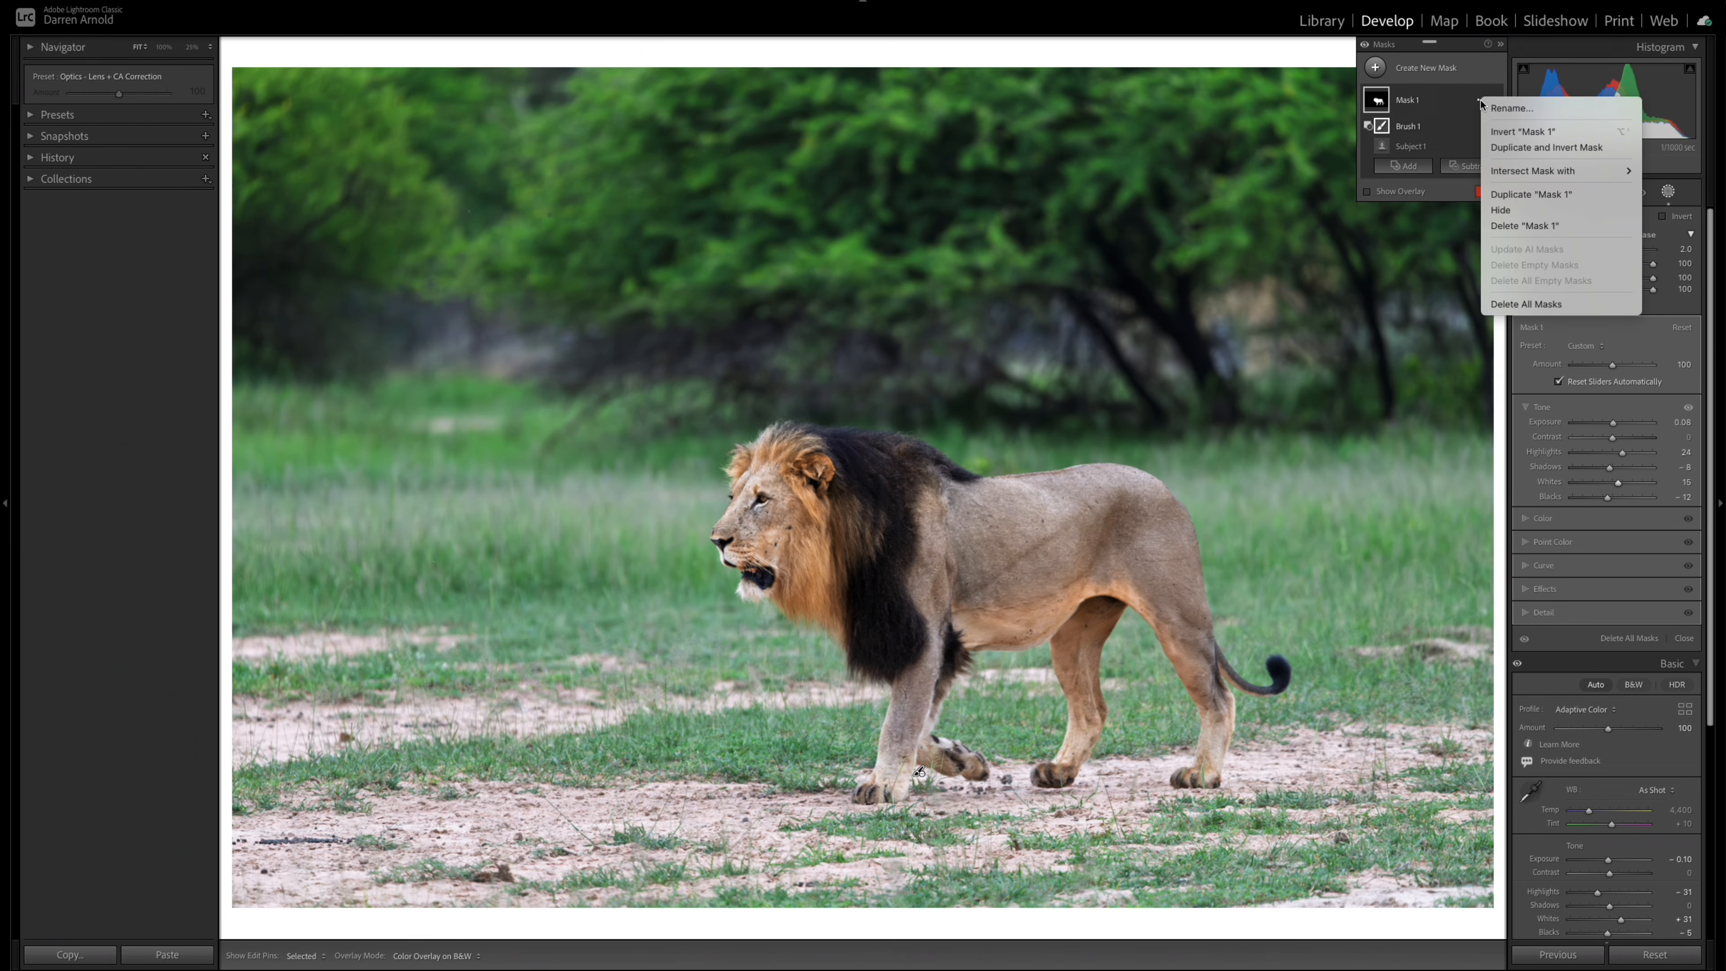
left_click(1517, 149)
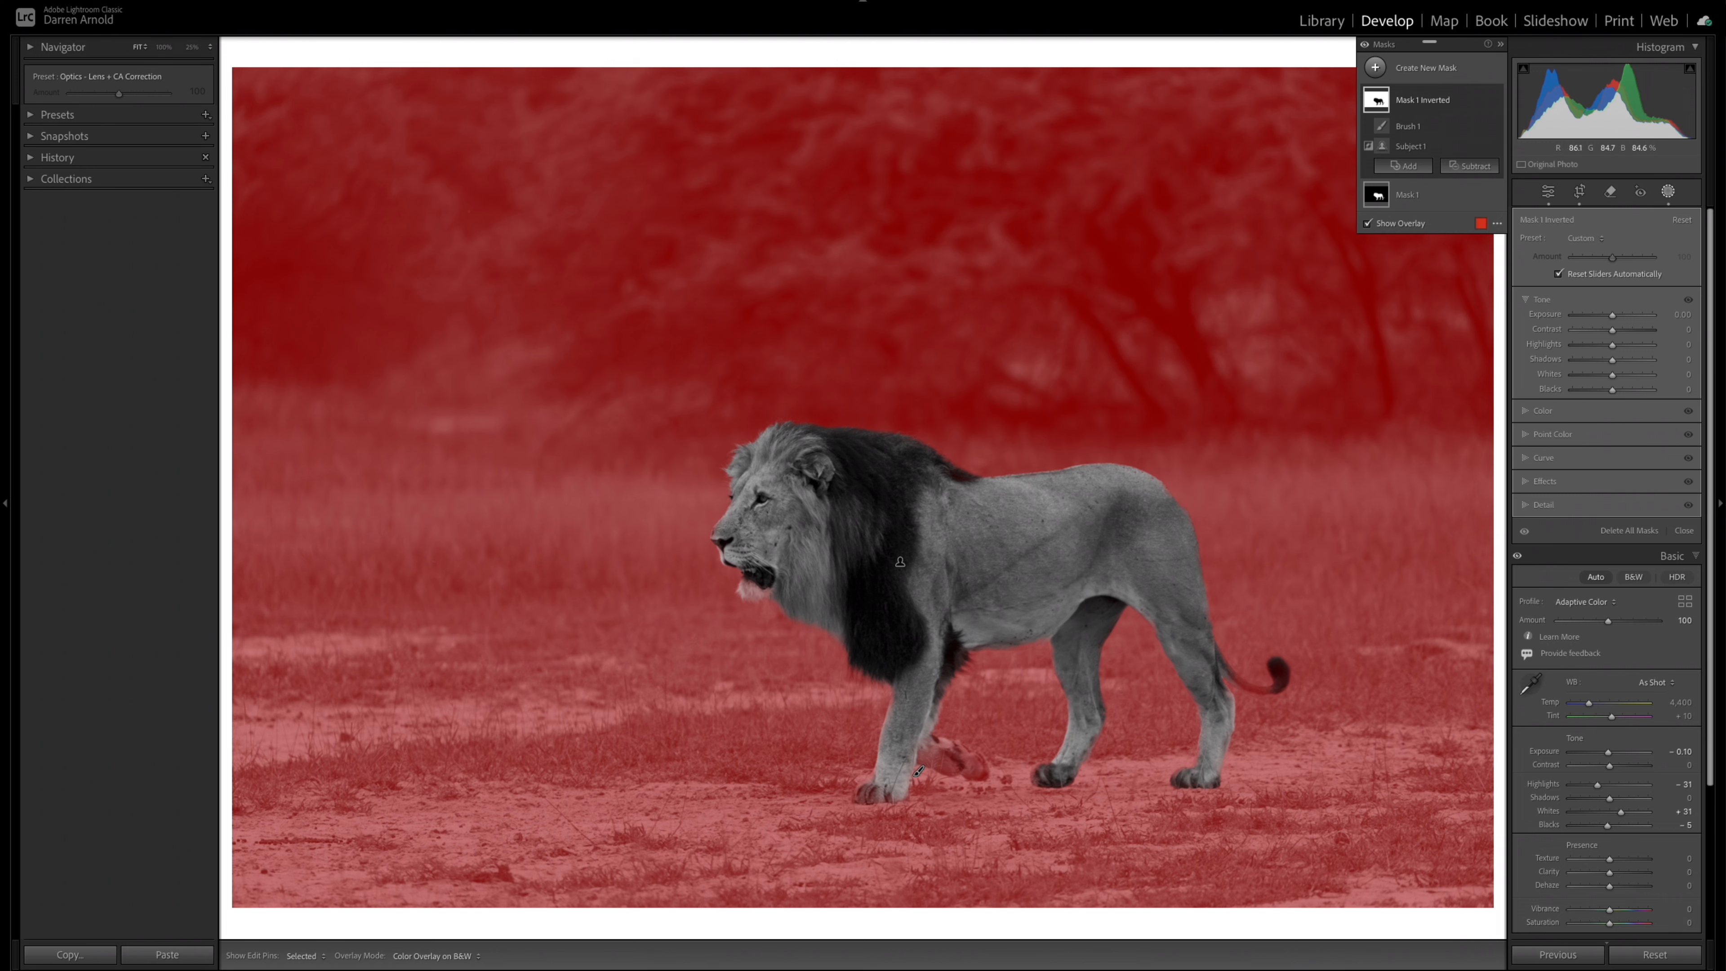
Subtract the lion's chin and the tip of its nose from the inverted mask with a size 5 brush.
left_click(755, 590)
key("super+equal")
key("super+equal")
key("super+equal")
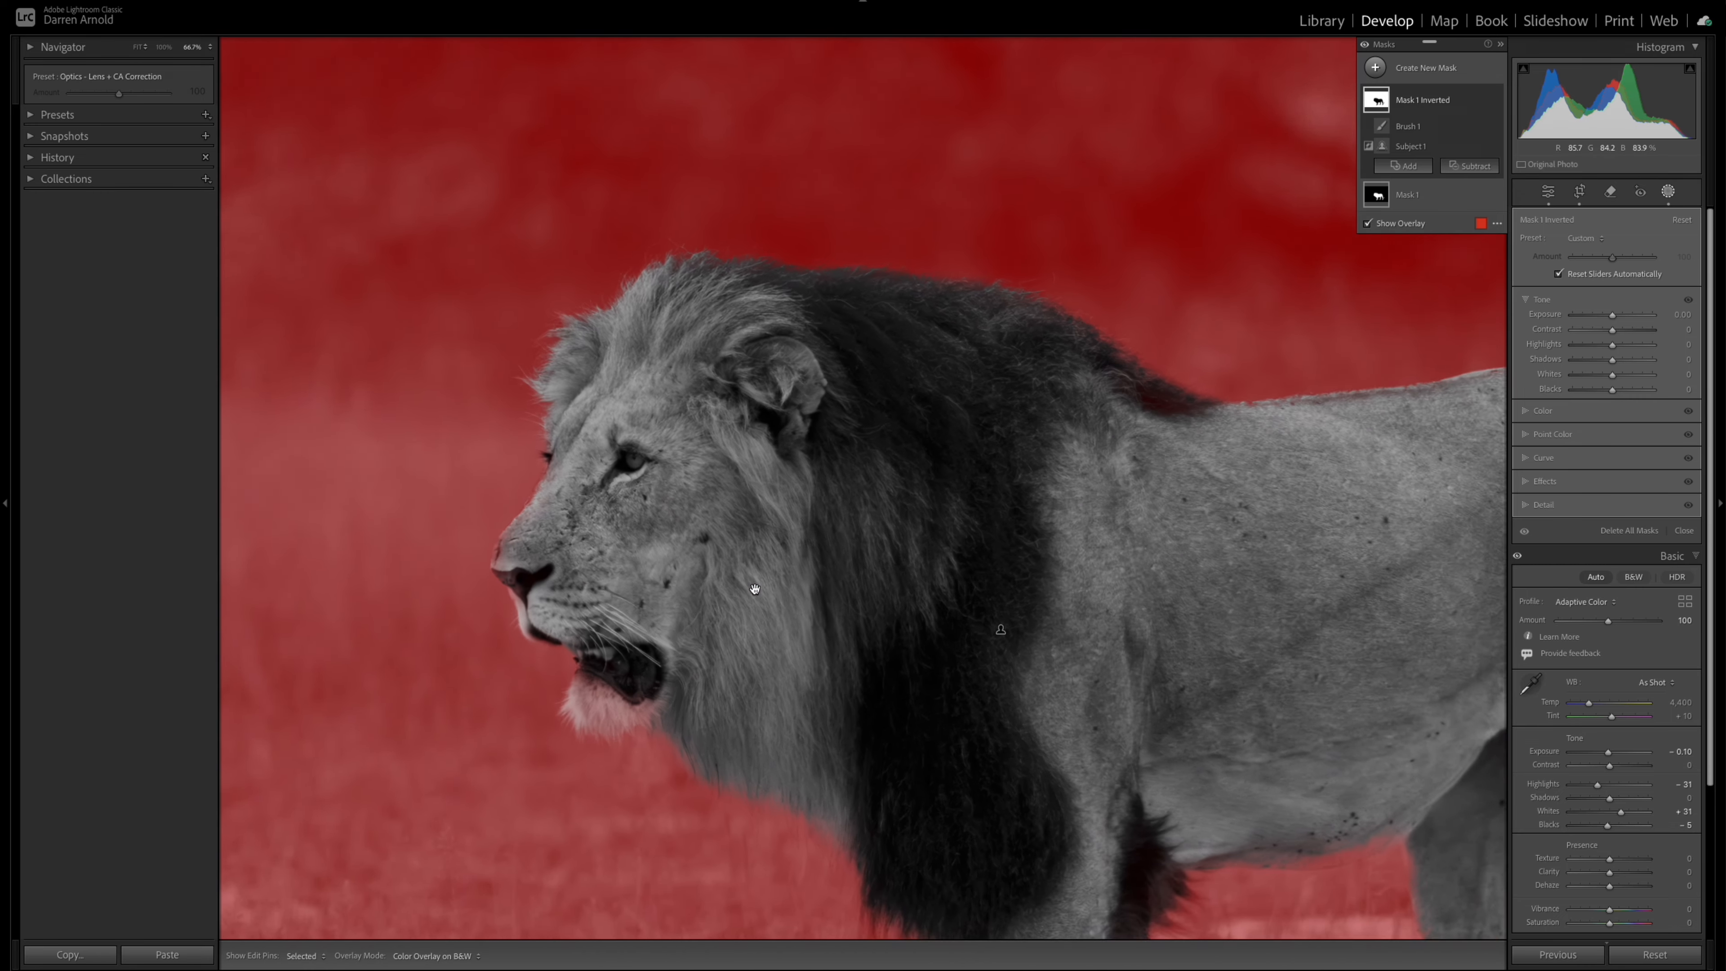
scroll(607, 703, "down", 2)
scroll(607, 704, "down", 5)
scroll(606, 704, "left", 3)
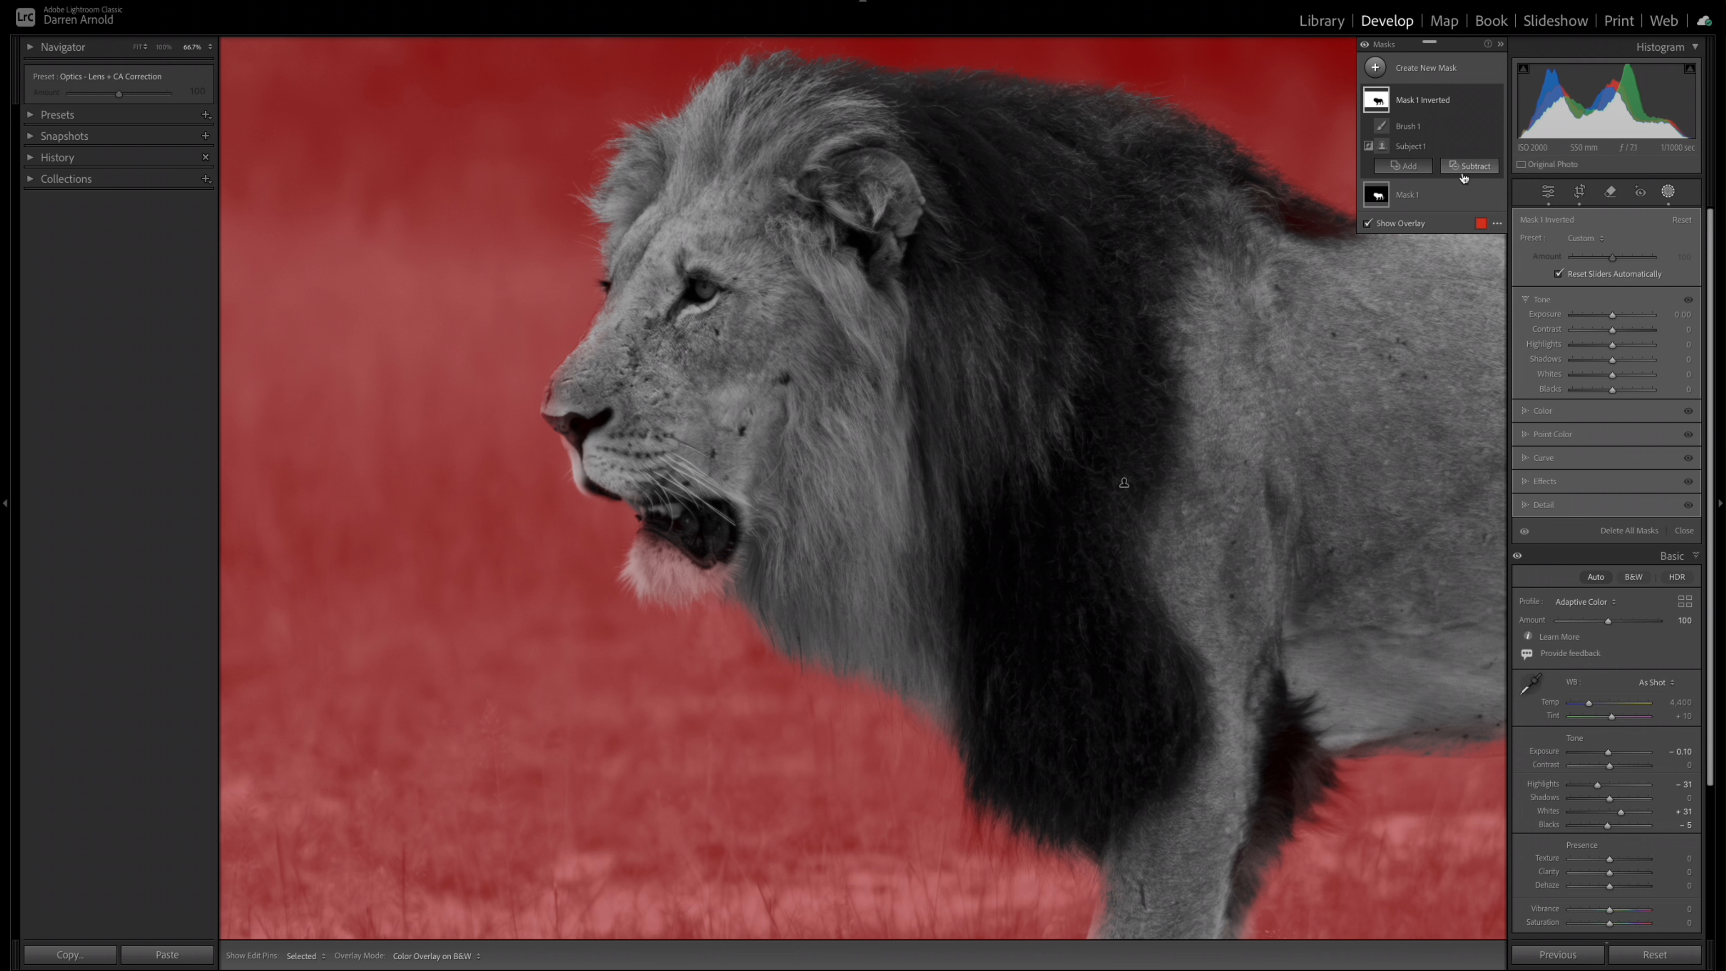
left_click(1478, 166)
left_click(1480, 320)
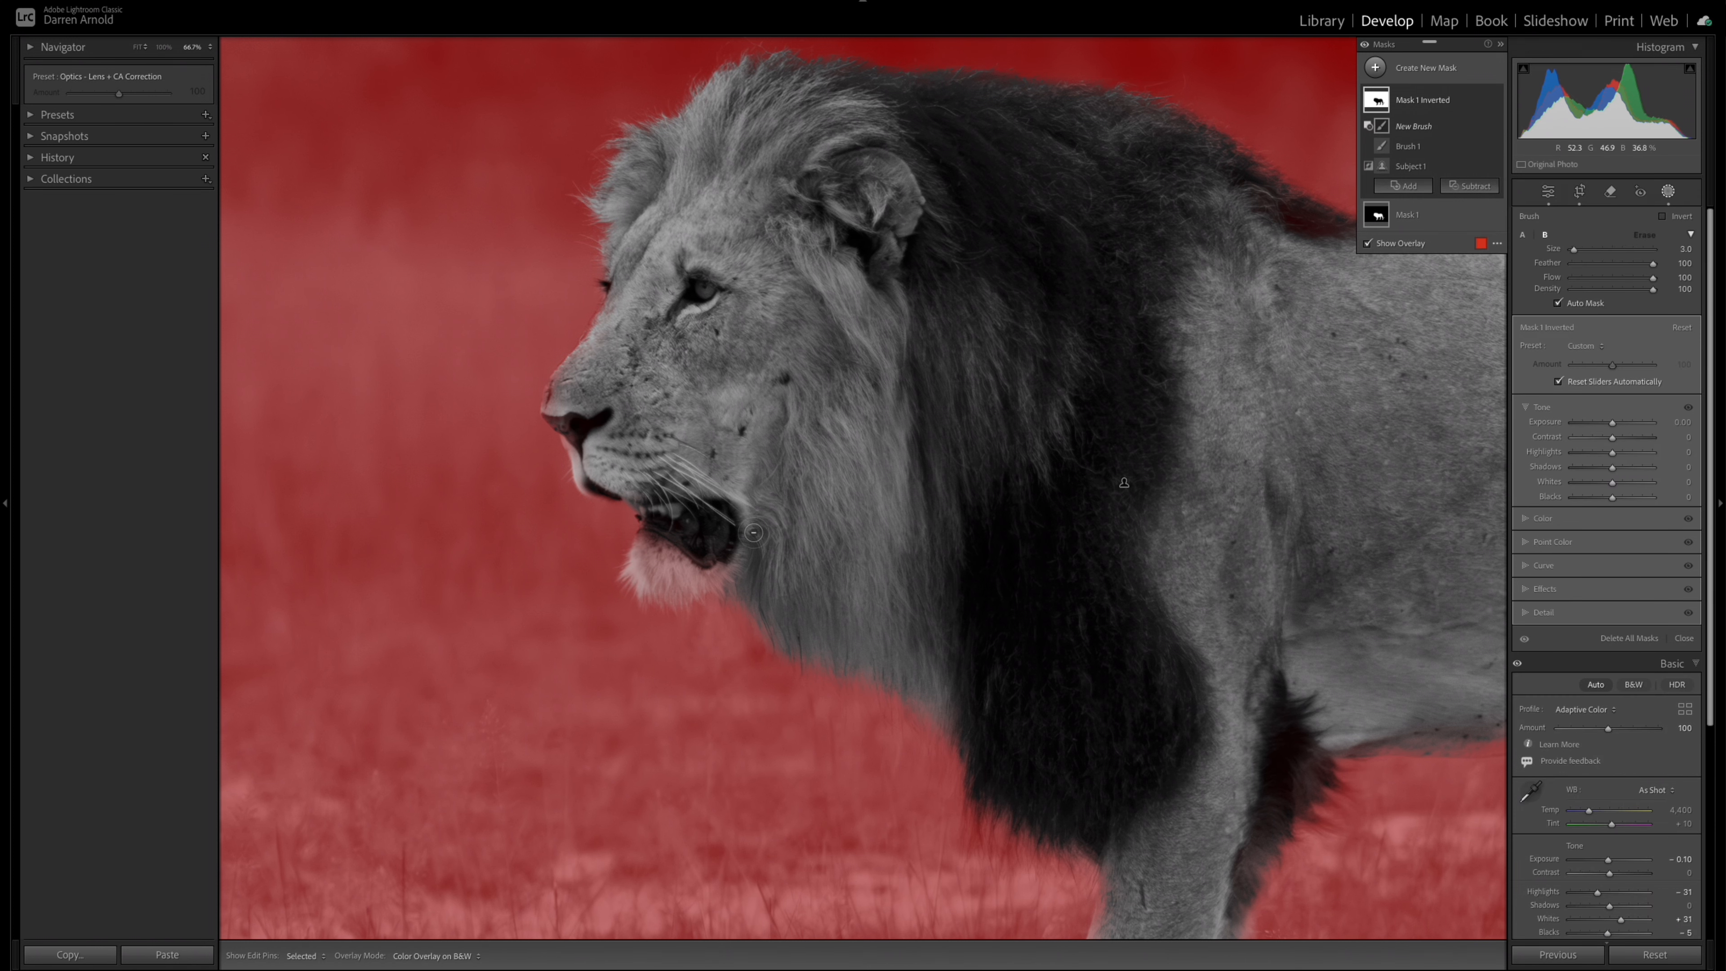
scroll(654, 550, "up", 3)
mouse_move(653, 549)
left_mouse_down()
mouse_move(646, 591)
mouse_move(667, 592)
mouse_move(712, 581)
mouse_move(752, 533)
mouse_move(682, 557)
mouse_move(652, 532)
mouse_move(701, 560)
left_mouse_up()
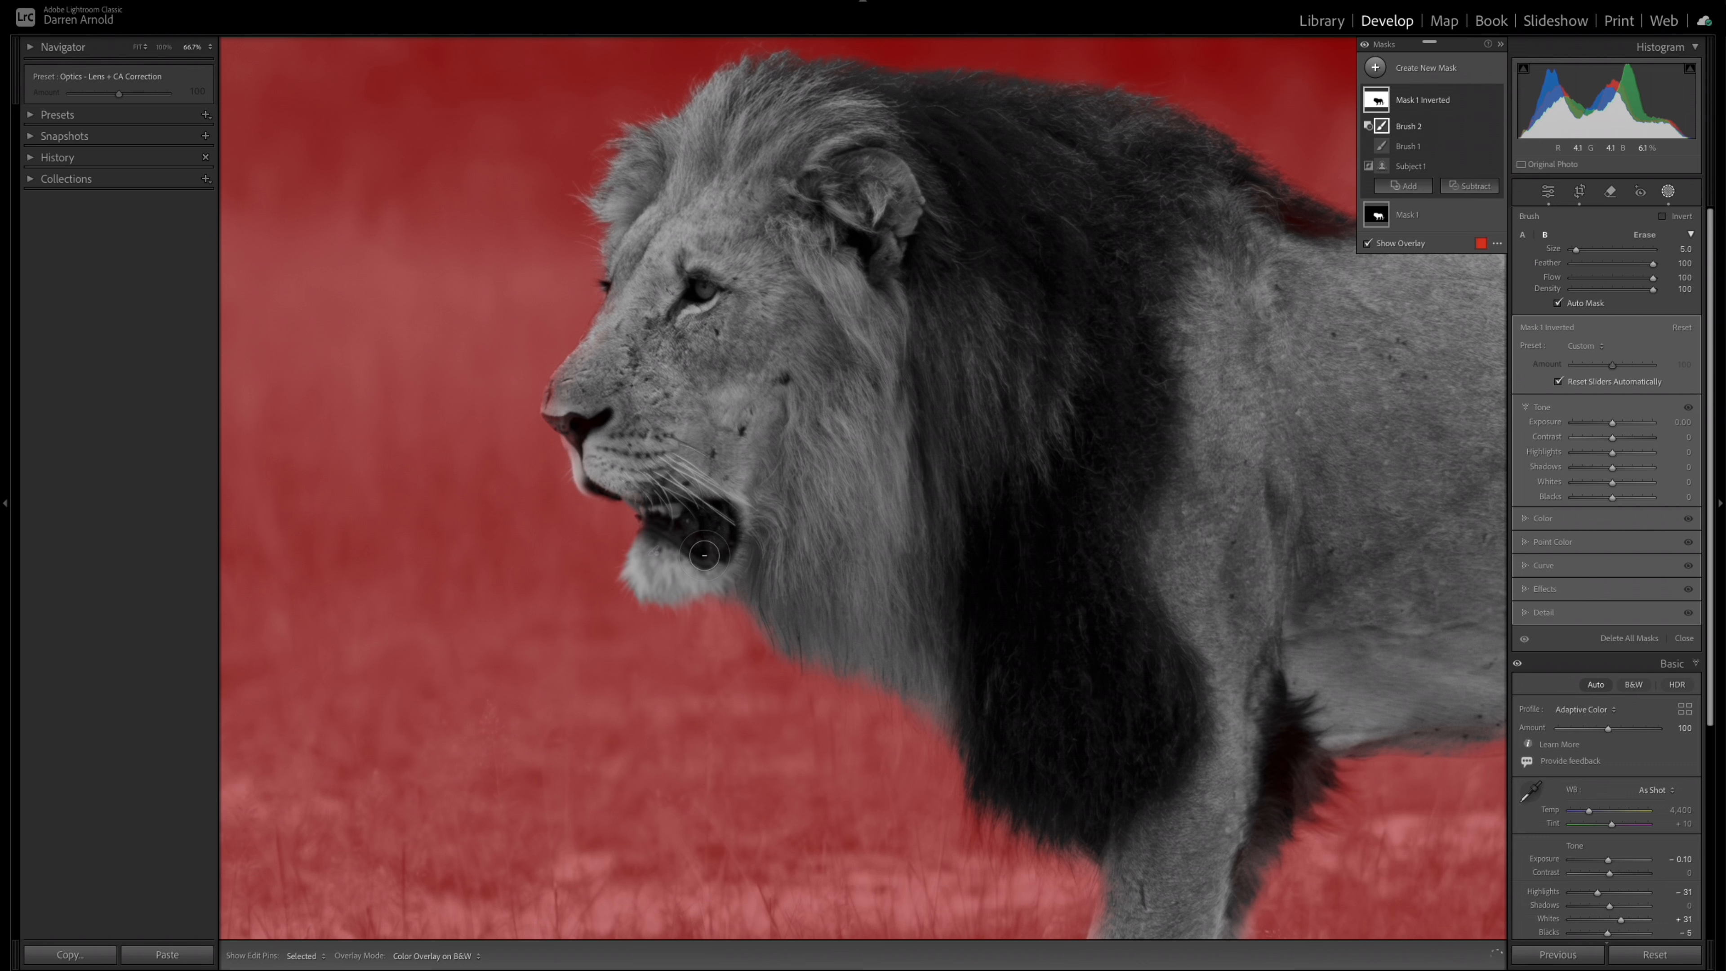
key("h")
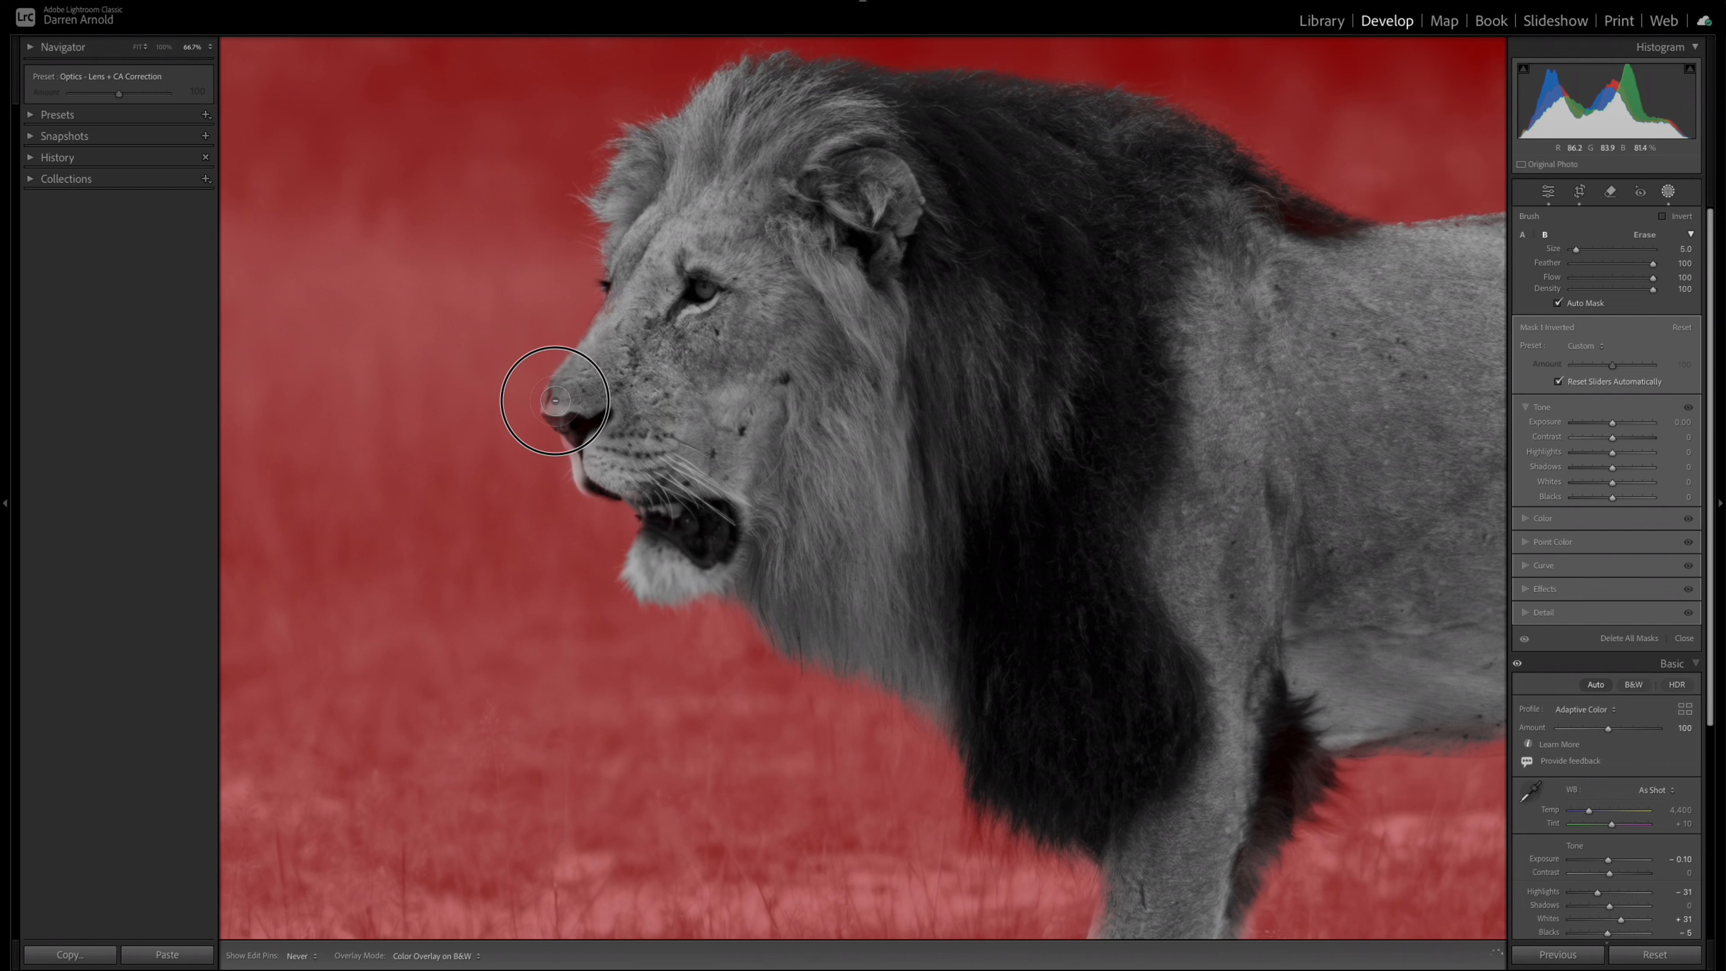
left_click_drag(582, 430, 581, 428)
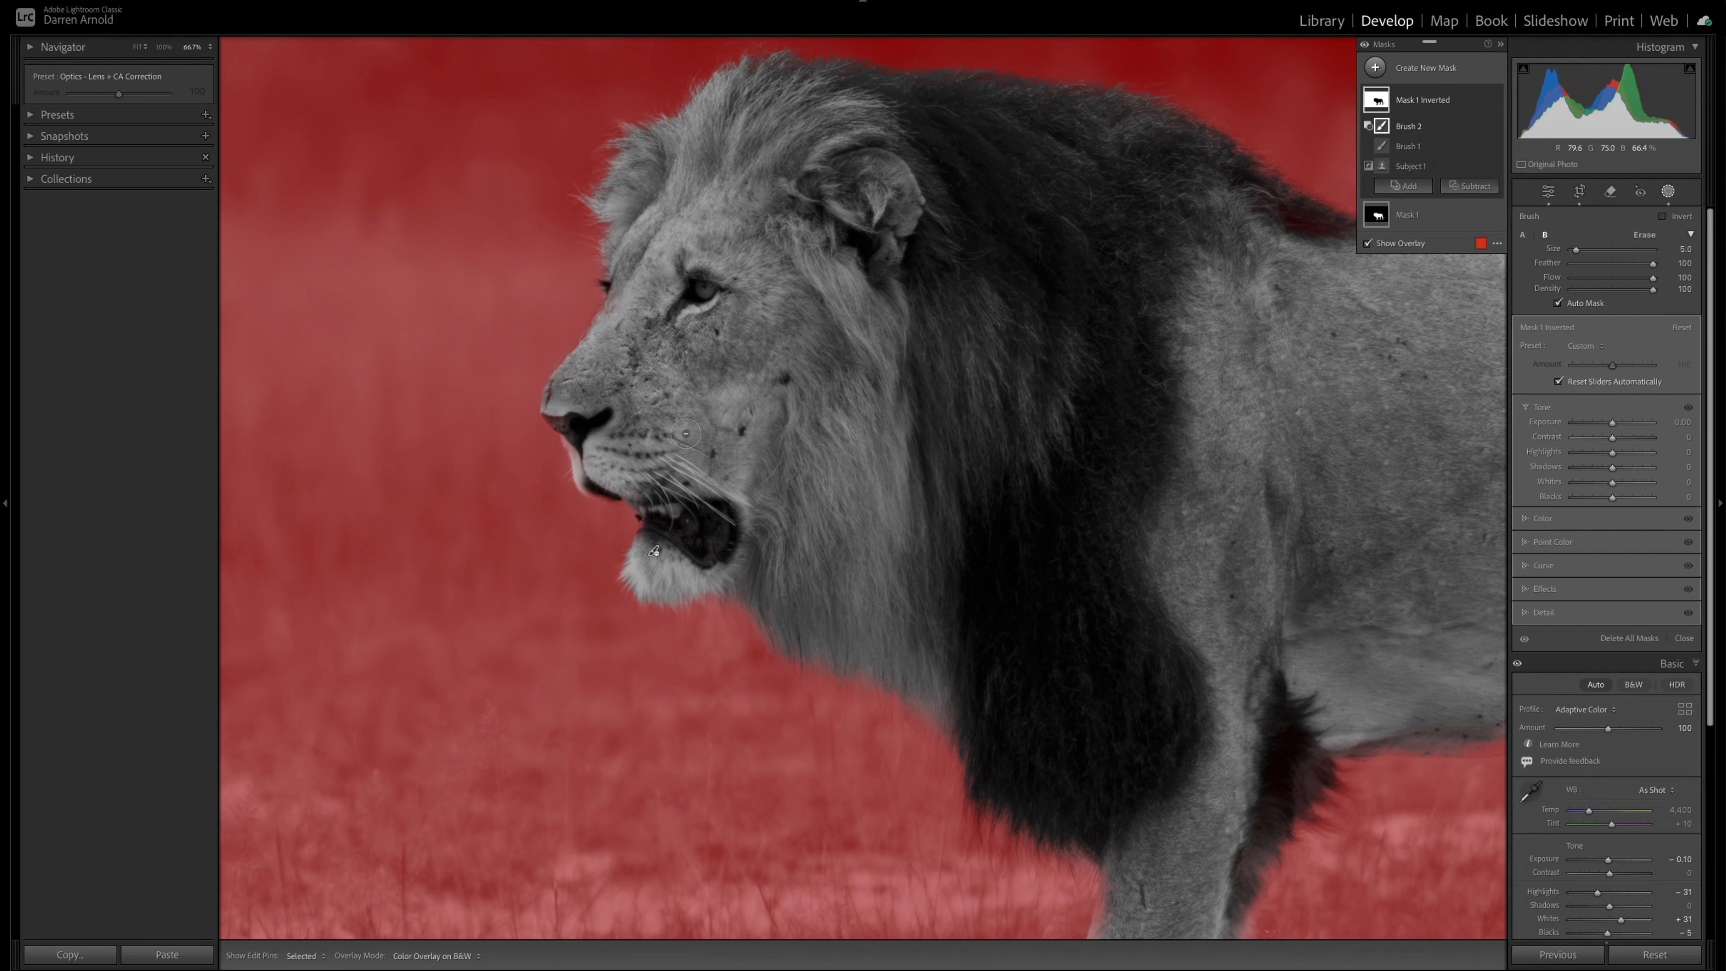
Subtract the lion's raised front paw and the toes of its planted front paw from the inverted mask with the brush.
scroll(1022, 547, "down", 10)
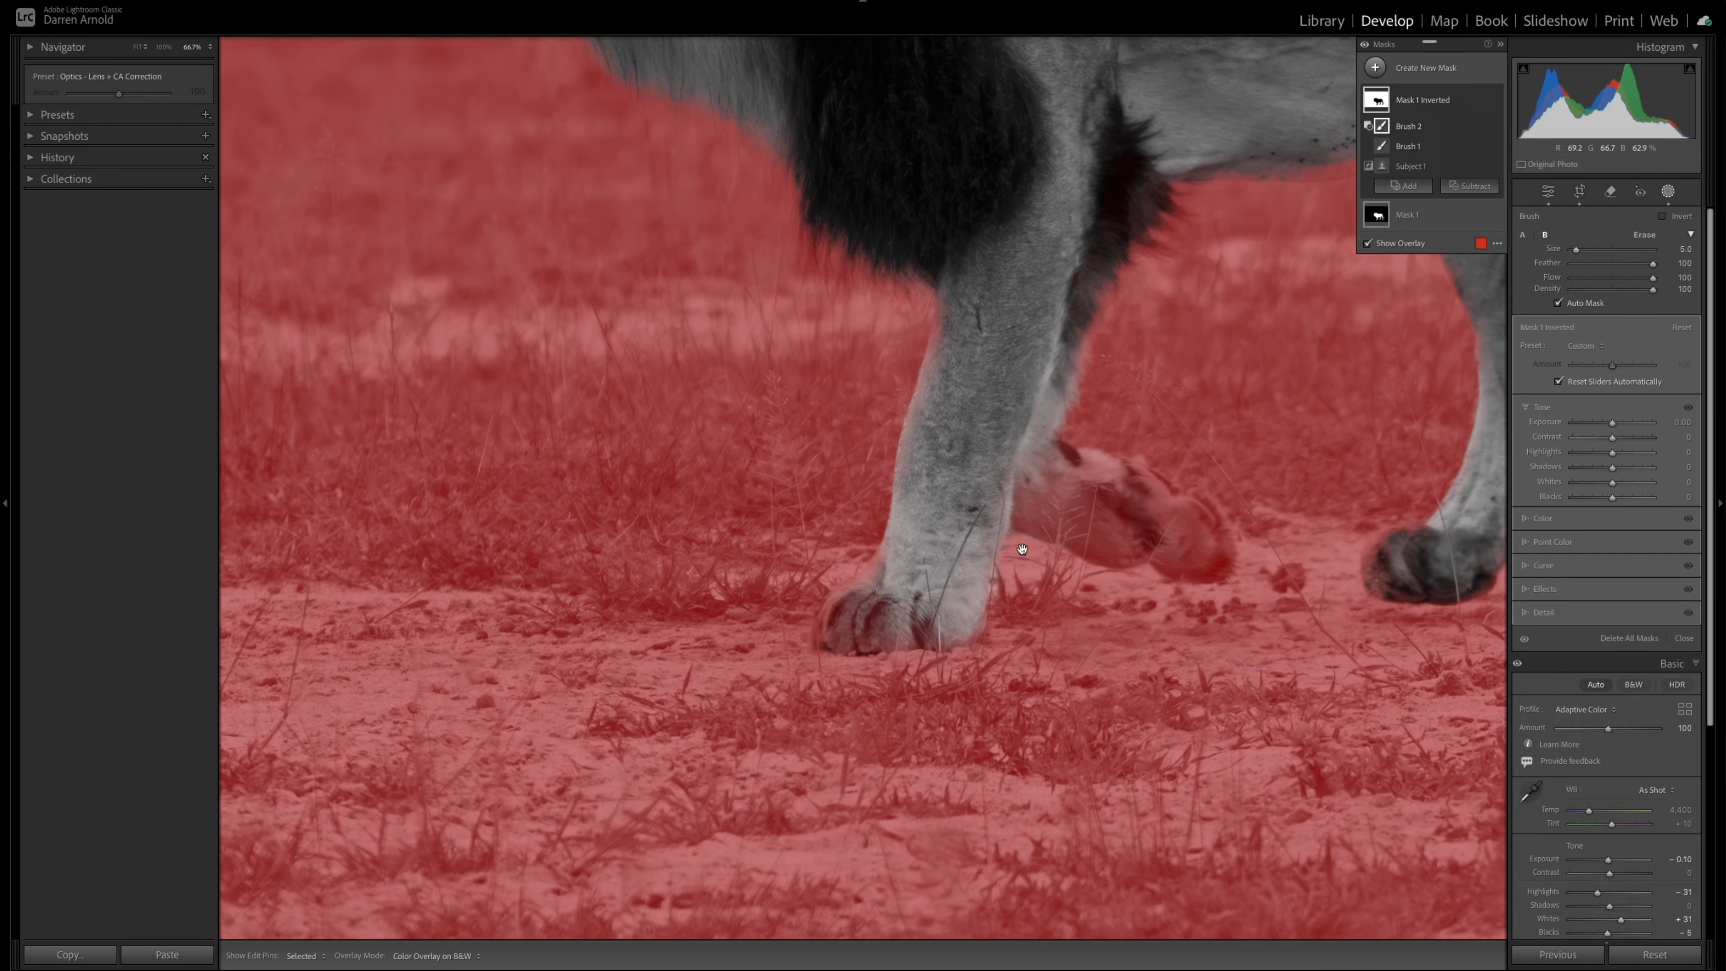
scroll(1022, 548, "down", 2)
mouse_move(1051, 416)
left_mouse_down()
mouse_move(1161, 464)
mouse_move(1137, 438)
mouse_move(1195, 497)
mouse_move(1178, 473)
mouse_move(1193, 467)
mouse_move(1221, 539)
mouse_move(1154, 530)
mouse_move(1133, 506)
mouse_move(1097, 523)
mouse_move(1099, 463)
mouse_move(1115, 505)
mouse_move(1156, 513)
mouse_move(1056, 422)
mouse_move(1075, 435)
mouse_move(1028, 441)
mouse_move(1017, 485)
mouse_move(1103, 523)
mouse_move(1067, 478)
mouse_move(1015, 472)
mouse_move(1018, 494)
mouse_move(999, 416)
mouse_move(1143, 514)
mouse_move(1213, 515)
mouse_move(1207, 474)
mouse_move(1197, 487)
mouse_move(1145, 460)
mouse_move(1132, 427)
mouse_move(1097, 458)
left_mouse_up()
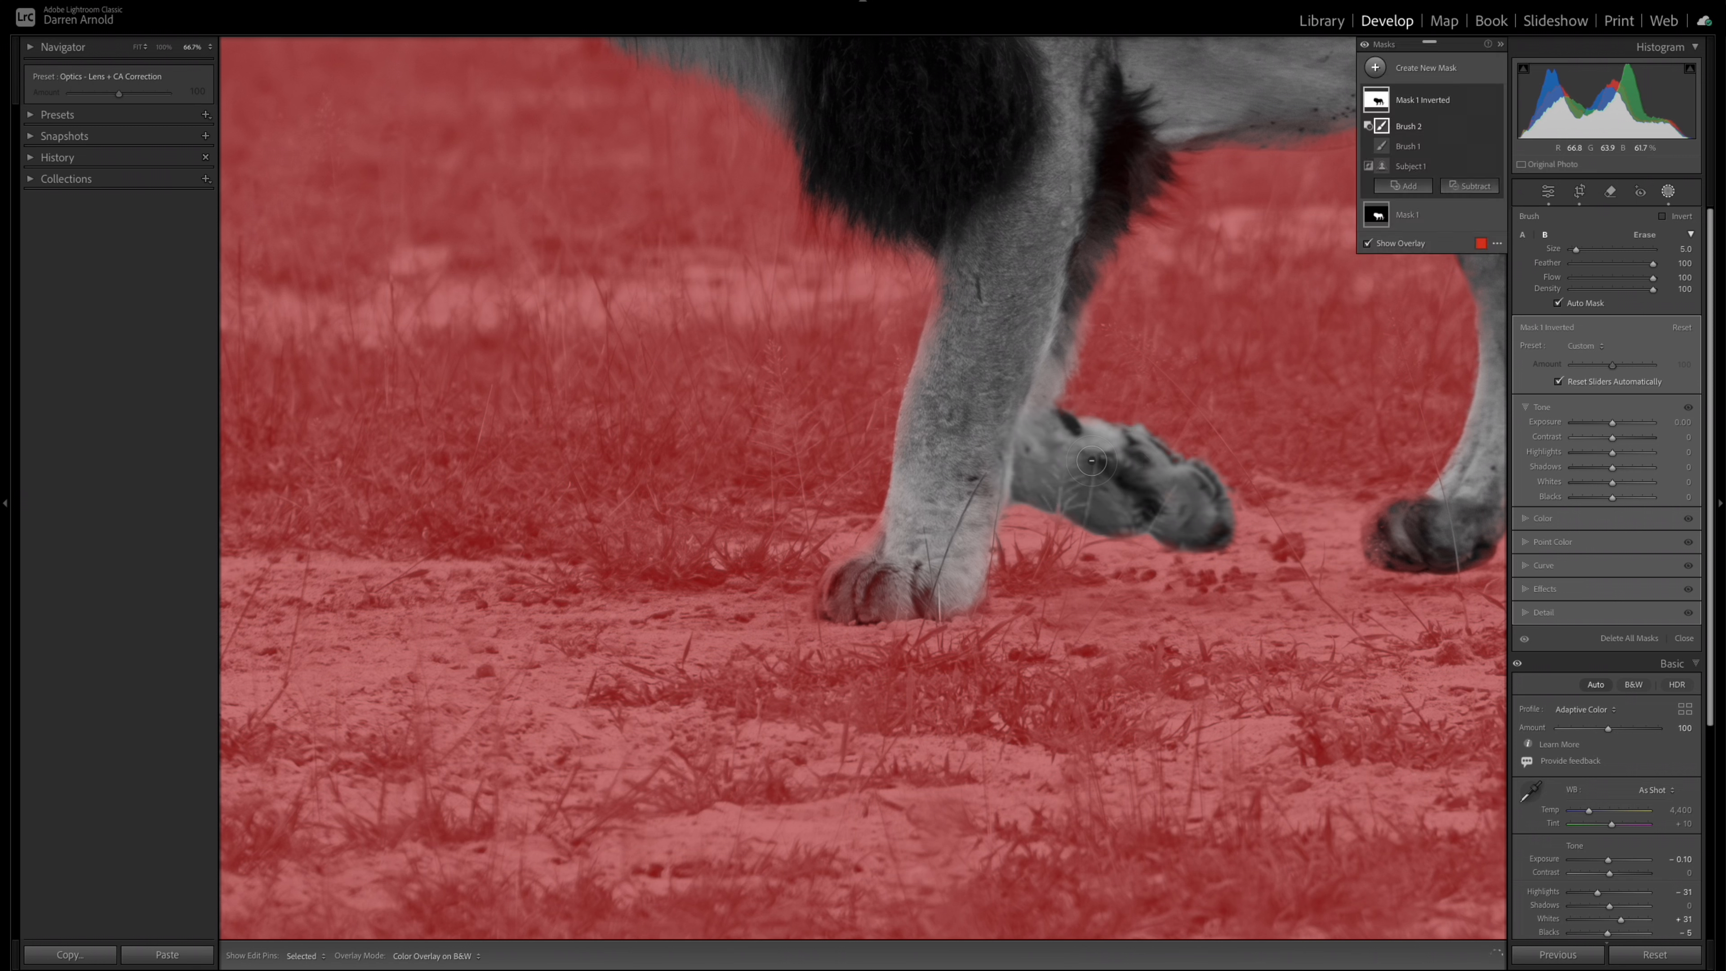
mouse_move(878, 572)
left_mouse_down()
mouse_move(832, 574)
mouse_move(821, 607)
mouse_move(853, 570)
mouse_move(850, 603)
mouse_move(883, 570)
mouse_move(868, 607)
mouse_move(894, 575)
mouse_move(891, 612)
mouse_move(919, 583)
mouse_move(921, 602)
mouse_move(921, 585)
mouse_move(867, 581)
mouse_move(831, 597)
mouse_move(924, 585)
left_mouse_up()
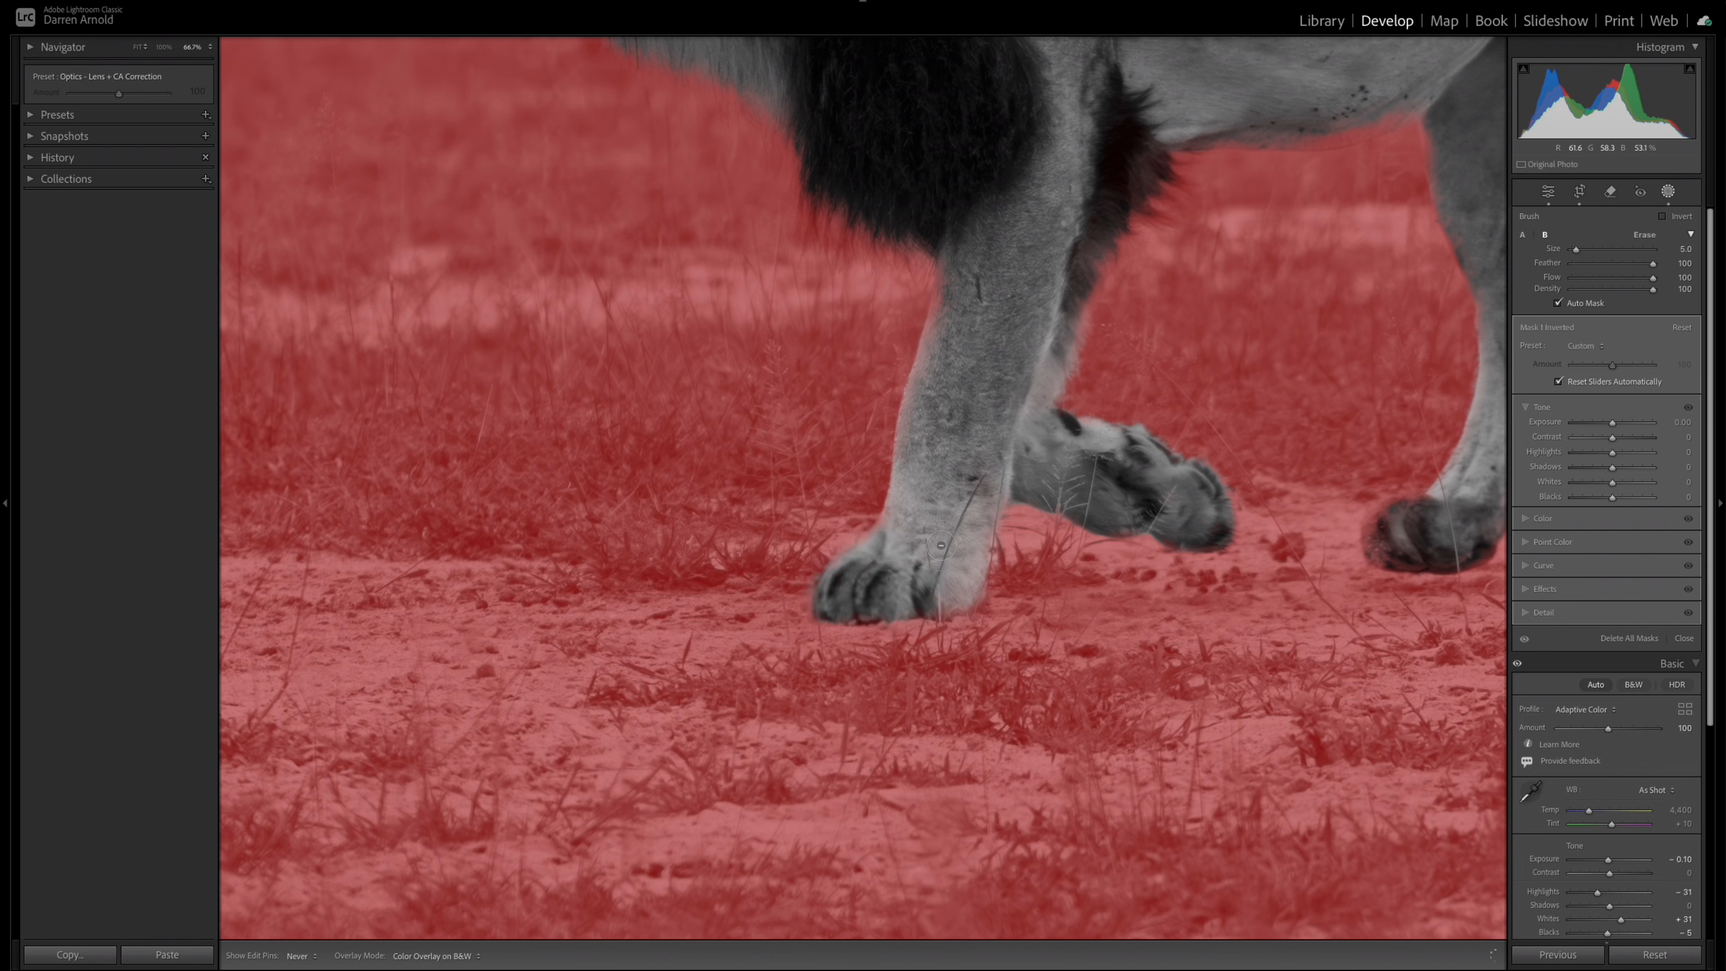
mouse_move(965, 248)
left_mouse_down()
mouse_move(936, 308)
mouse_move(954, 265)
mouse_move(928, 279)
mouse_move(958, 286)
left_mouse_up()
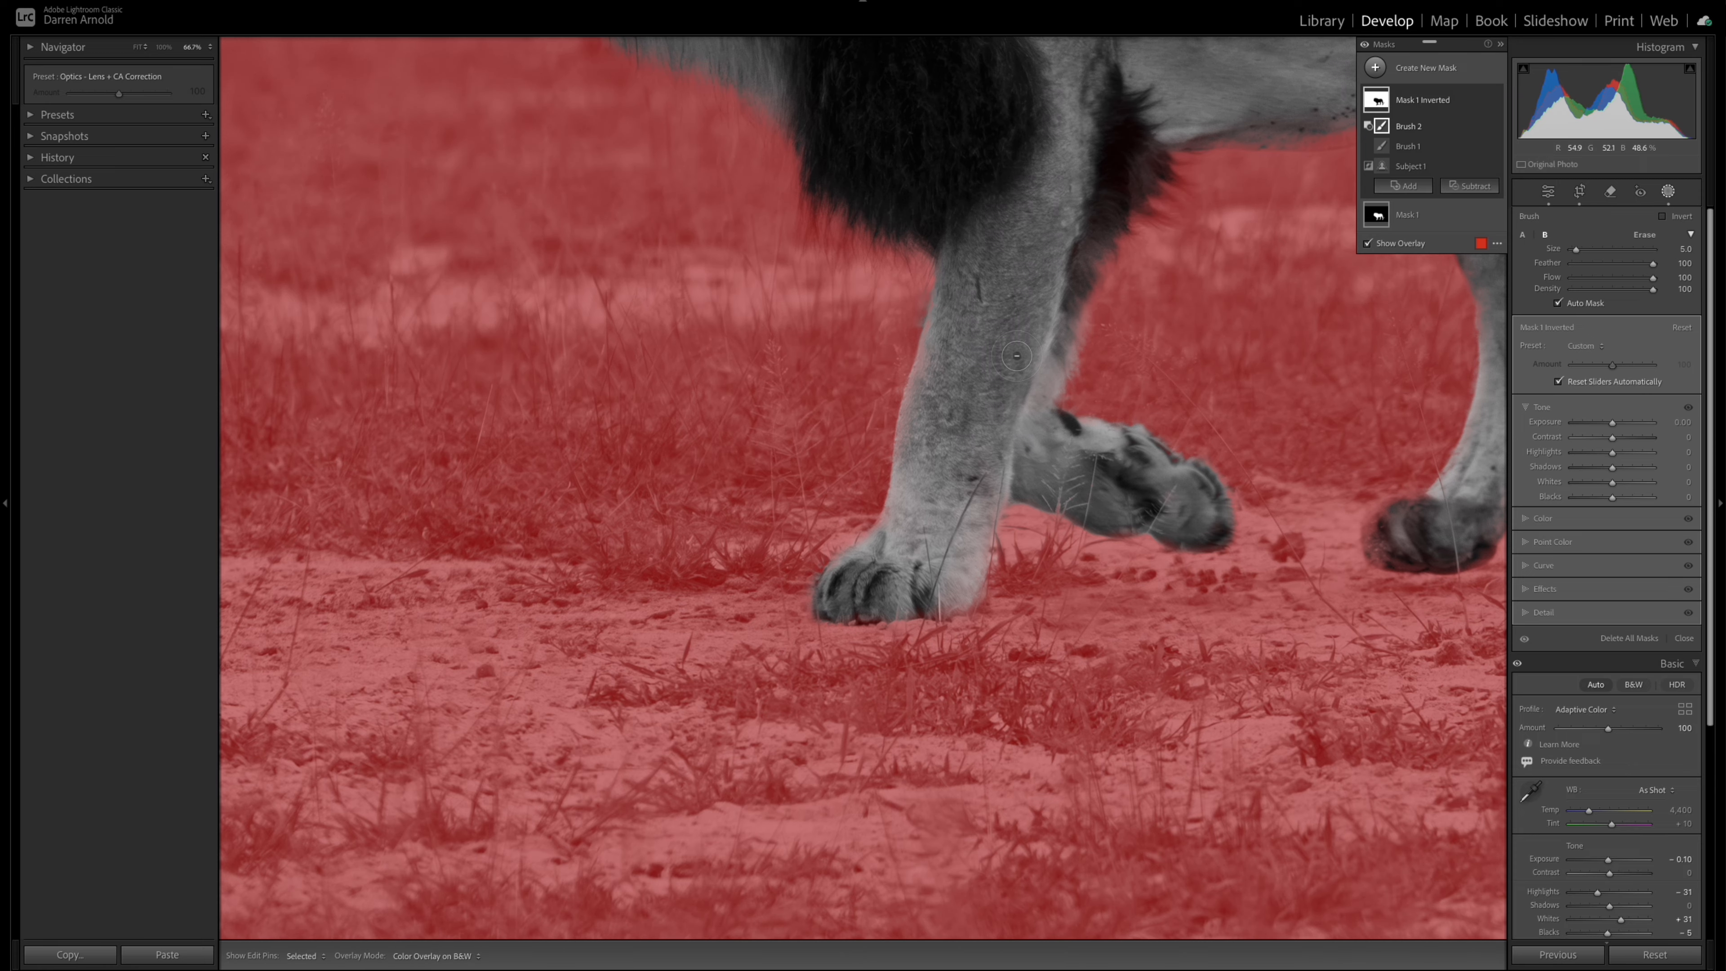
Set the inverted mask's exposure to -0.35, shadows to -29, blacks to -11, texture to -32 and clarity to -24.
key("ctrl+minus")
key("ctrl+minus")
key("ctrl+minus")
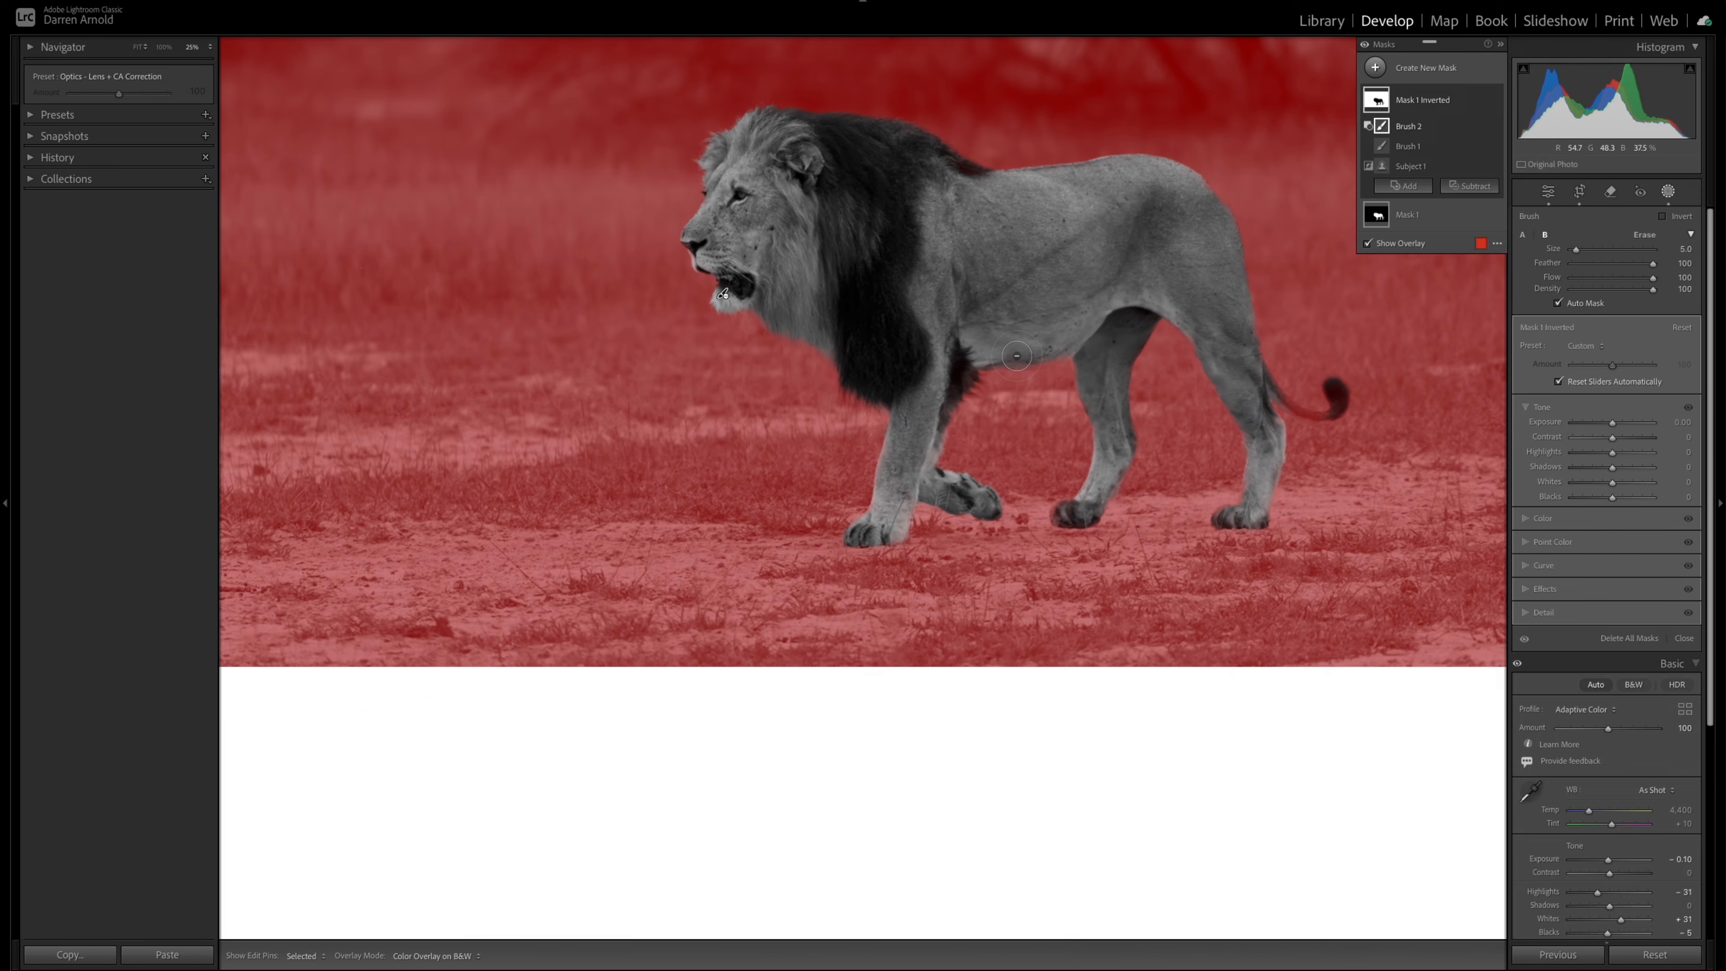
key("ctrl+minus")
key("ctrl+minus")
key("ctrl+minus")
key("ctrl+minus")
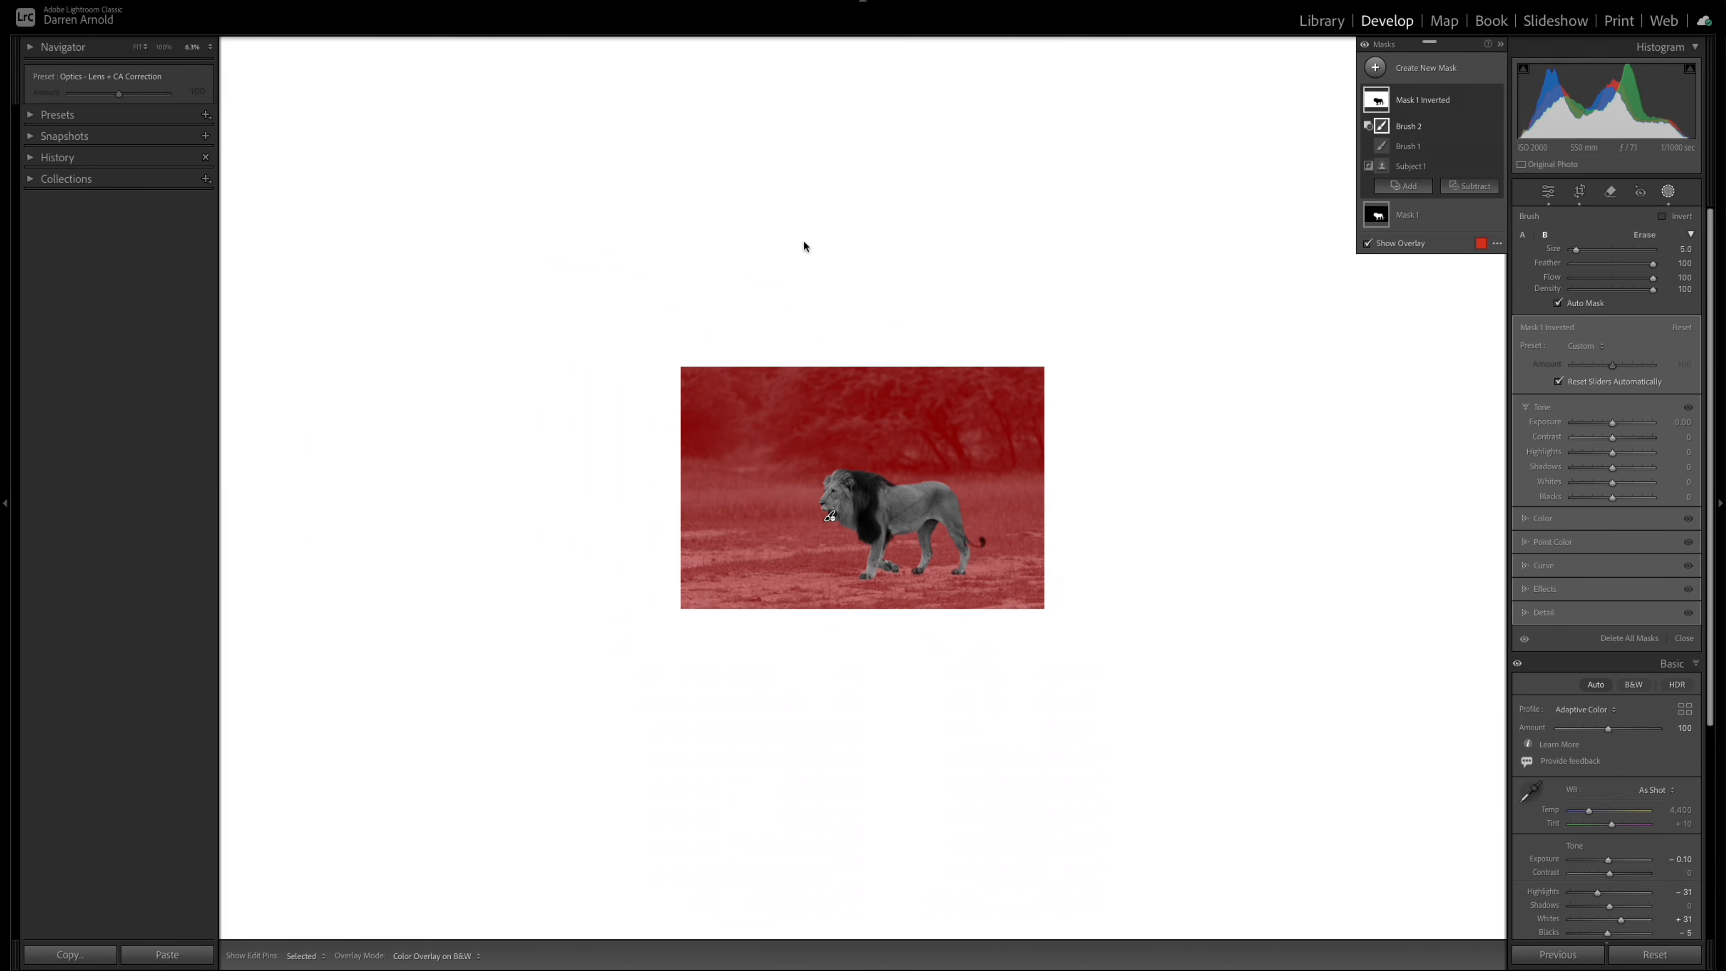
left_click(139, 47)
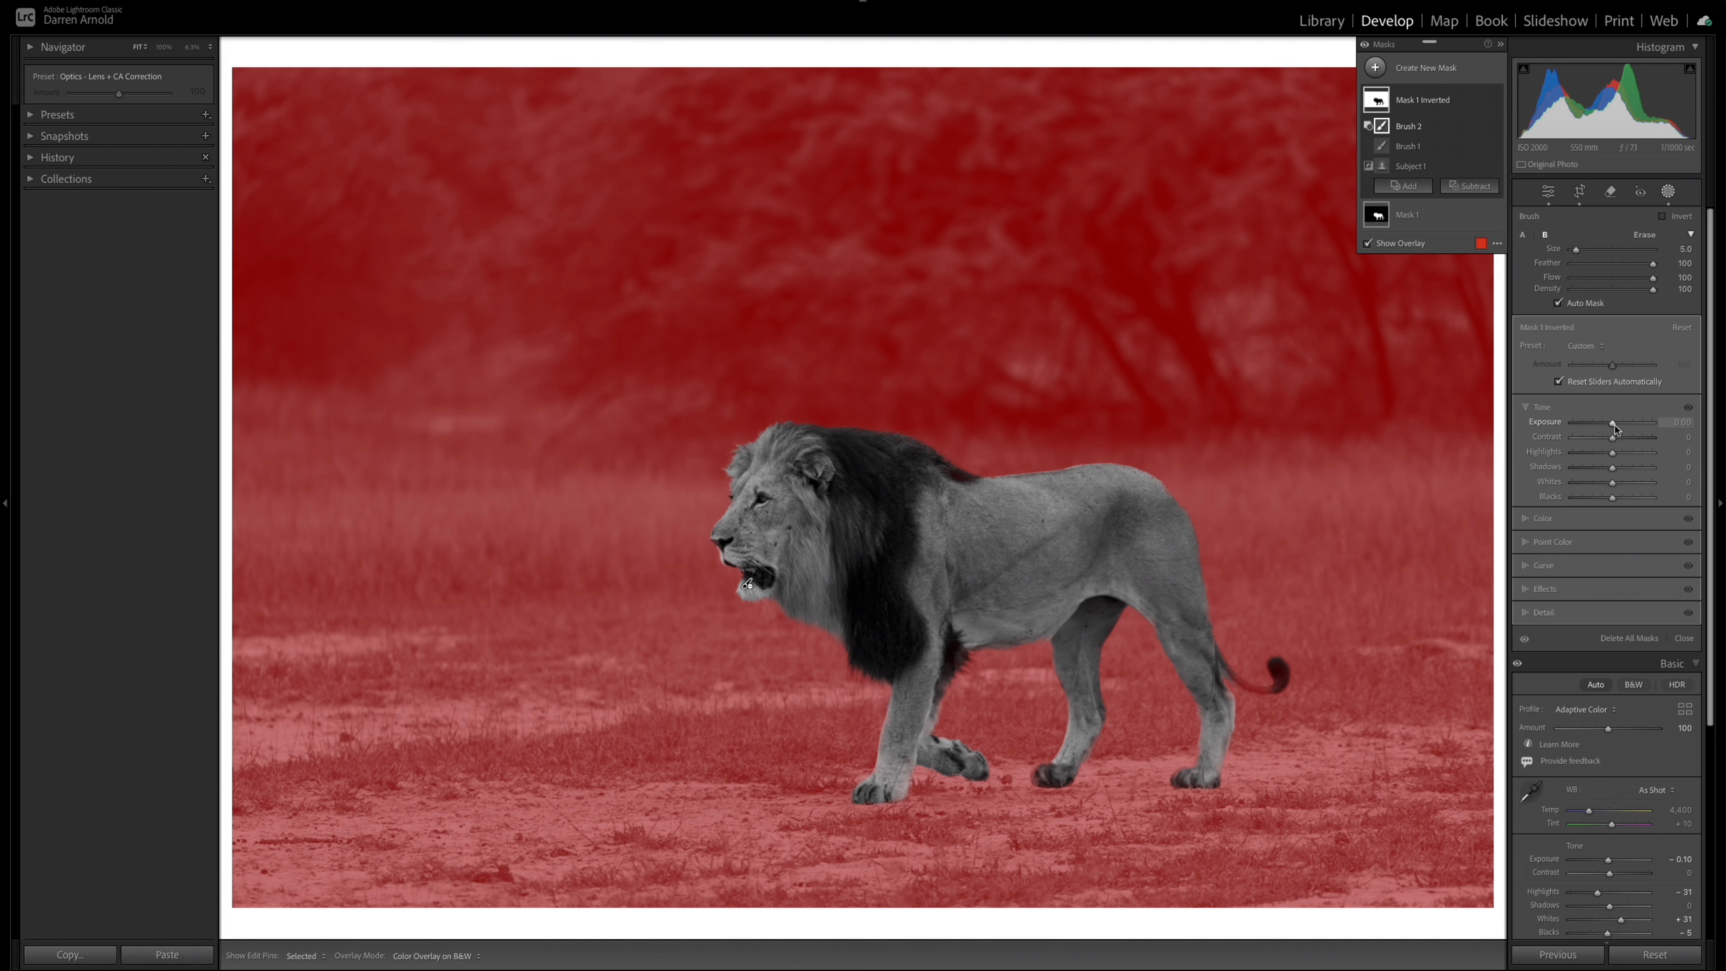
left_click_drag(1613, 427, 1607, 425)
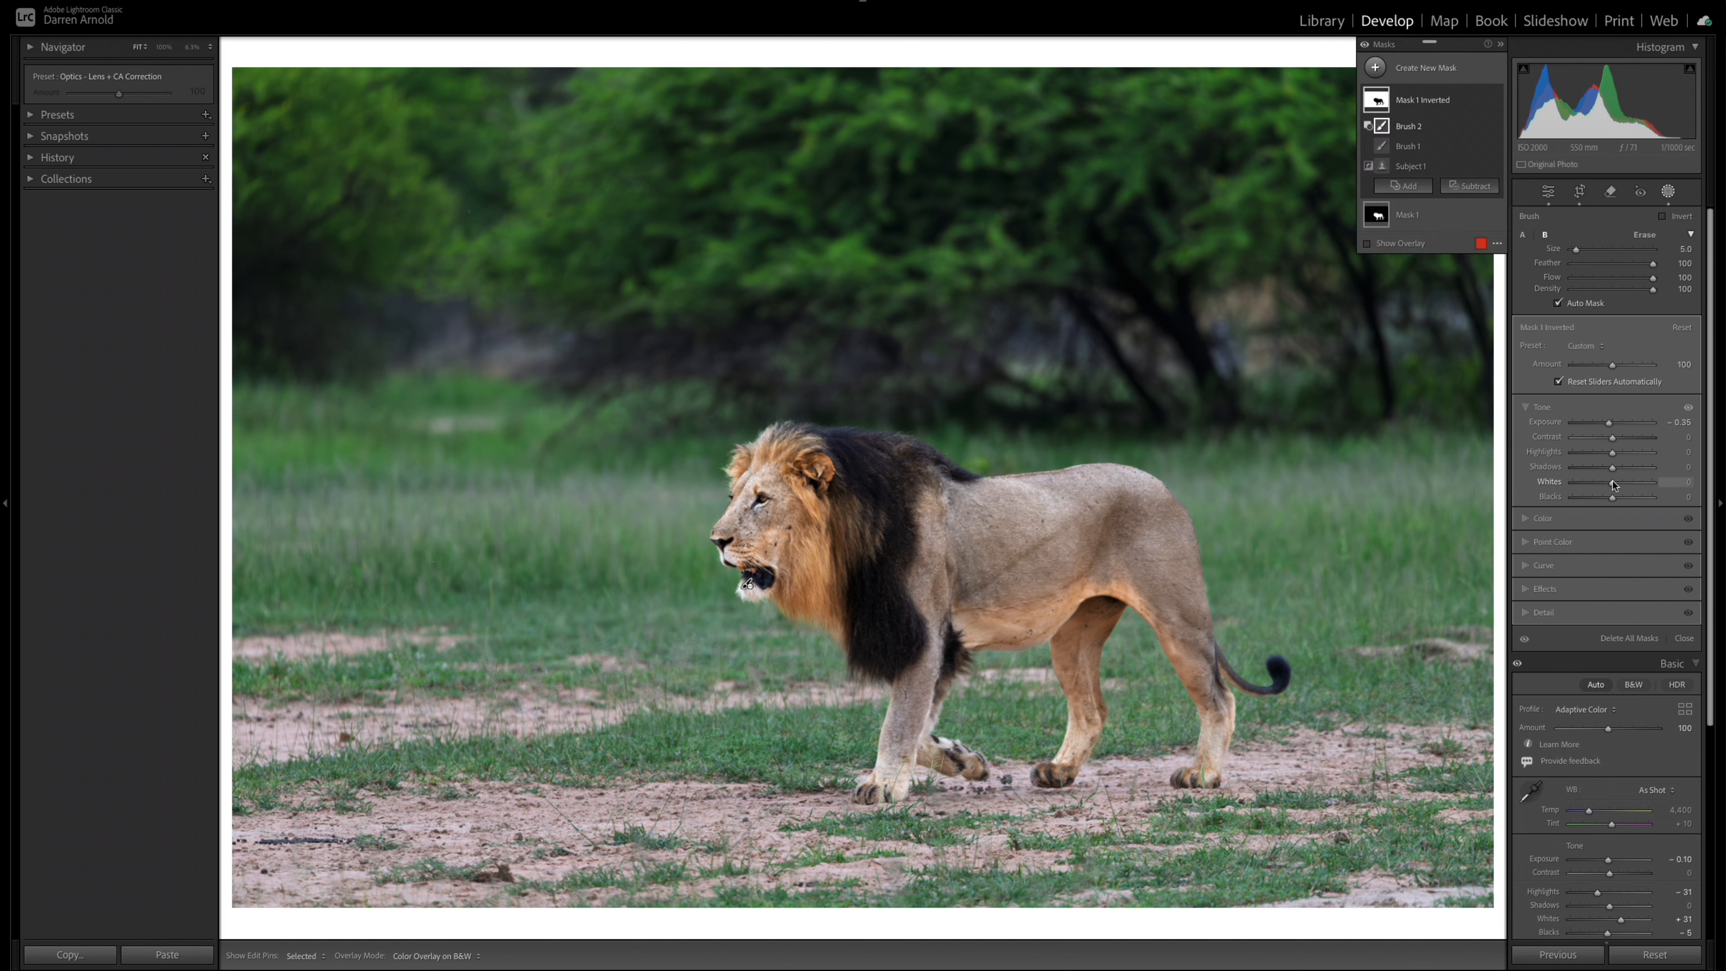
left_click_drag(1614, 471, 1607, 500)
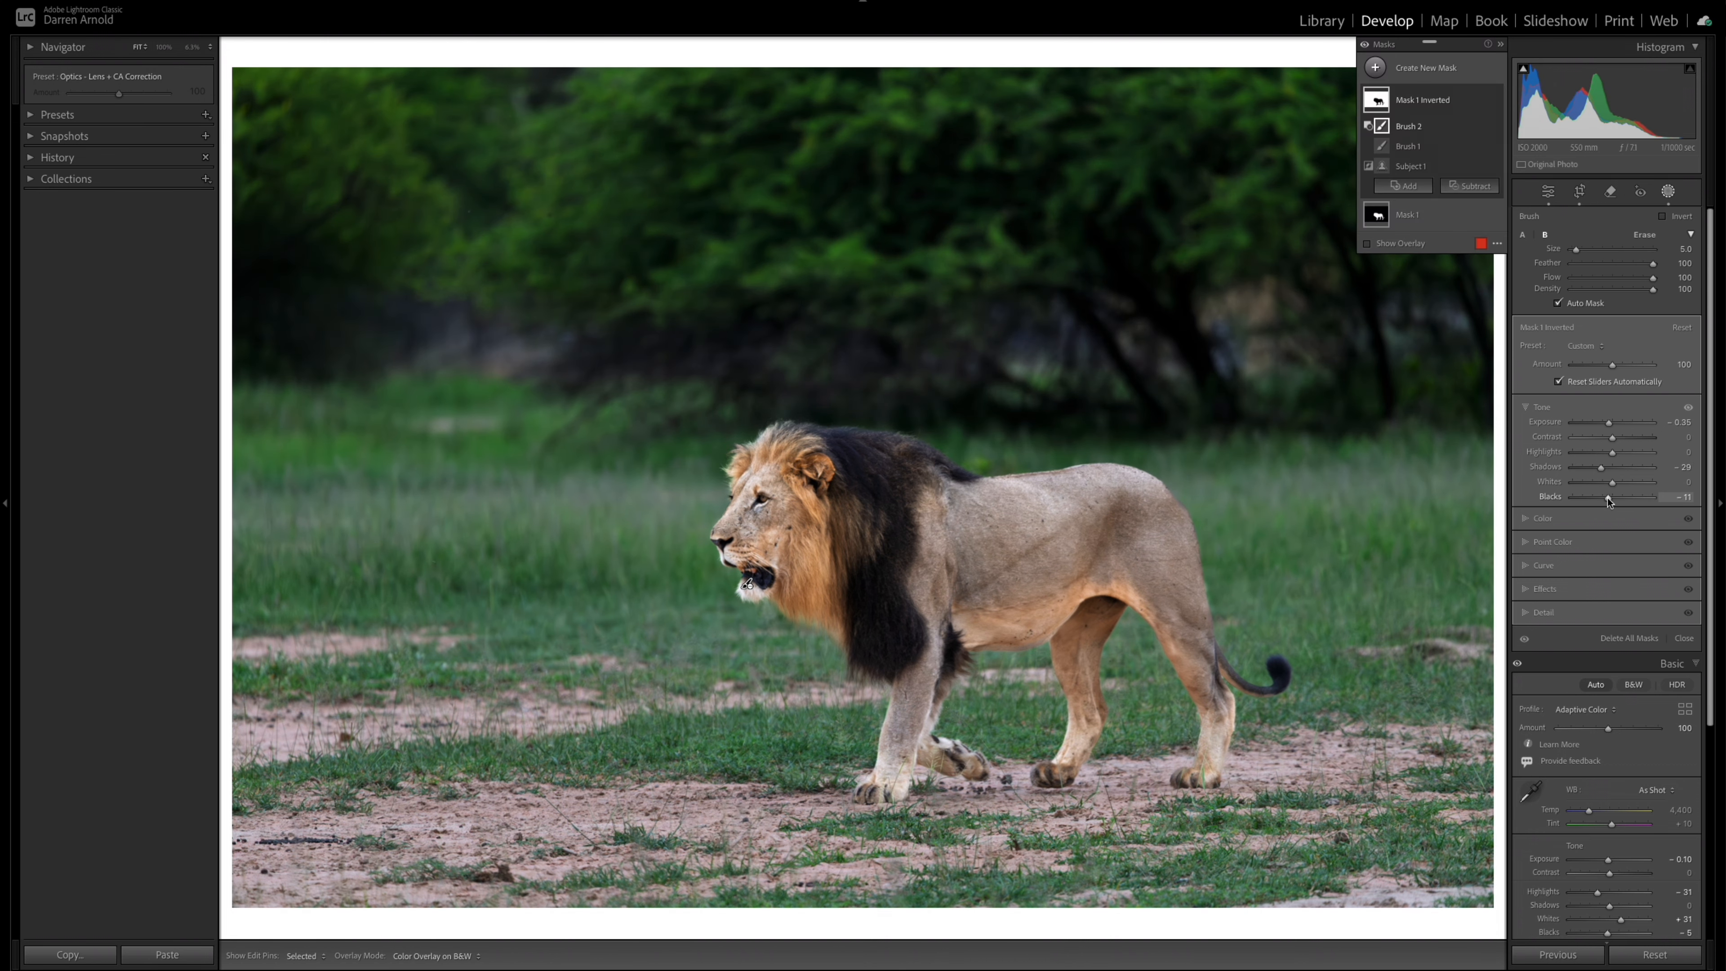
left_click(1529, 591)
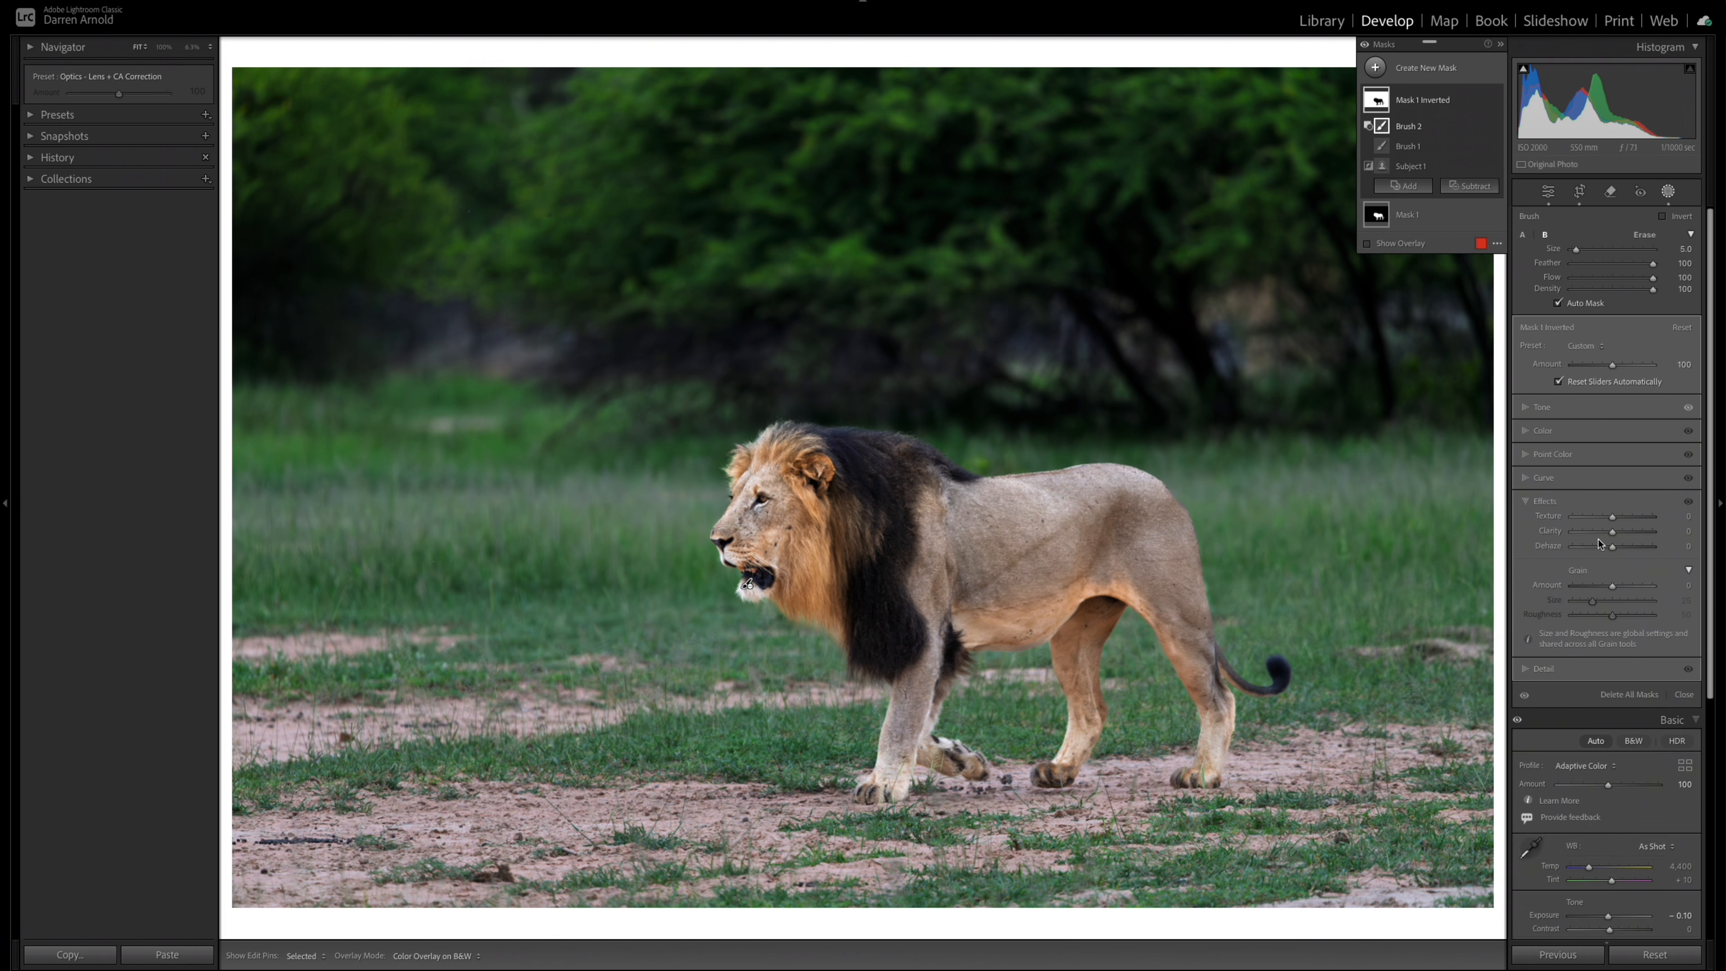
mouse_move(1612, 517)
left_mouse_down()
mouse_move(1615, 538)
mouse_move(1599, 521)
left_mouse_up()
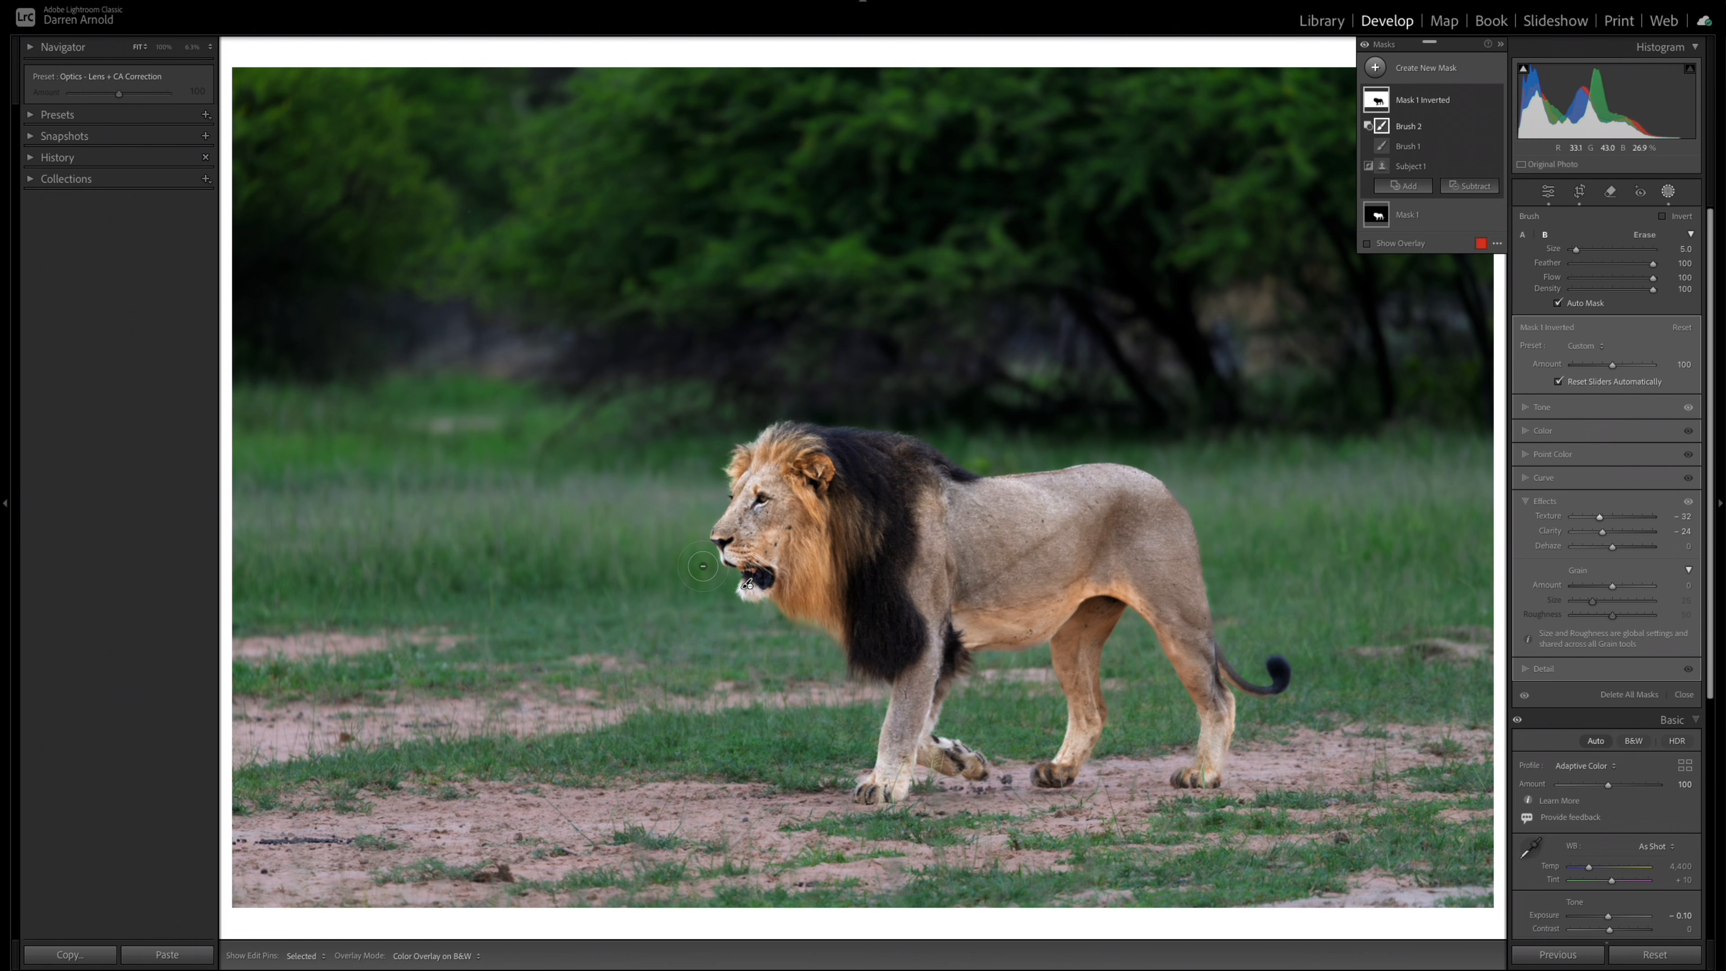
Intersect the inverted mask with a linear gradient fading from the treetops to just below the photo, and check its coverage with the overlay.
left_click(1478, 100)
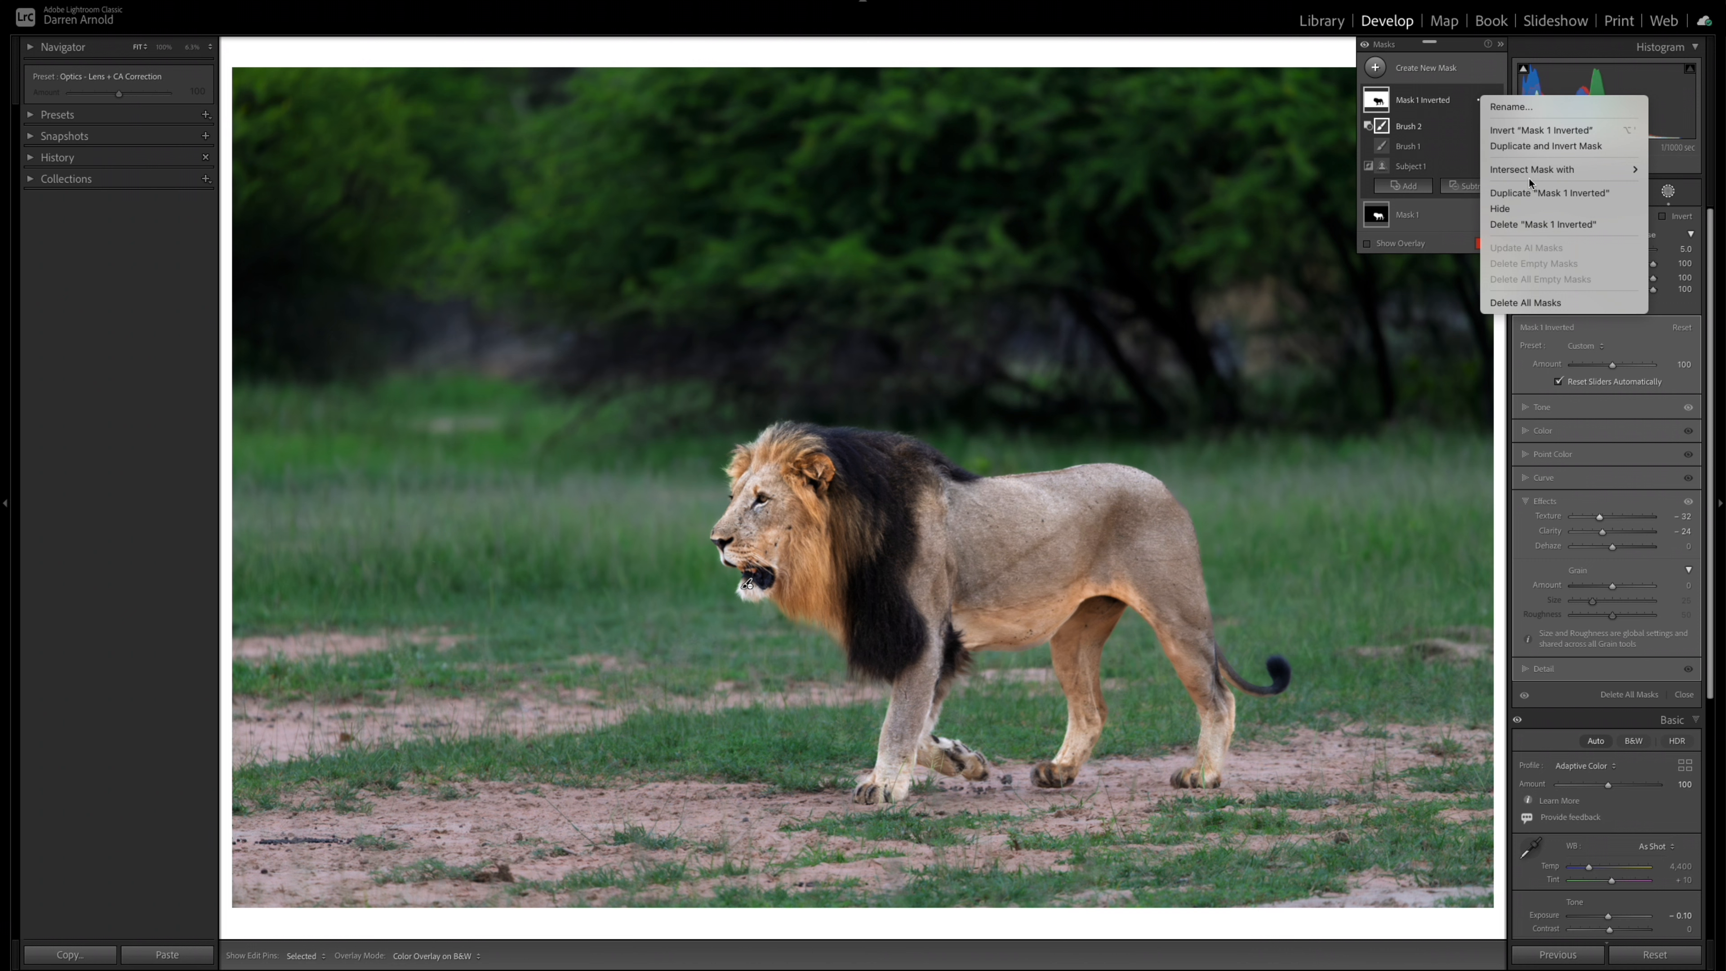
mouse_move(1534, 169)
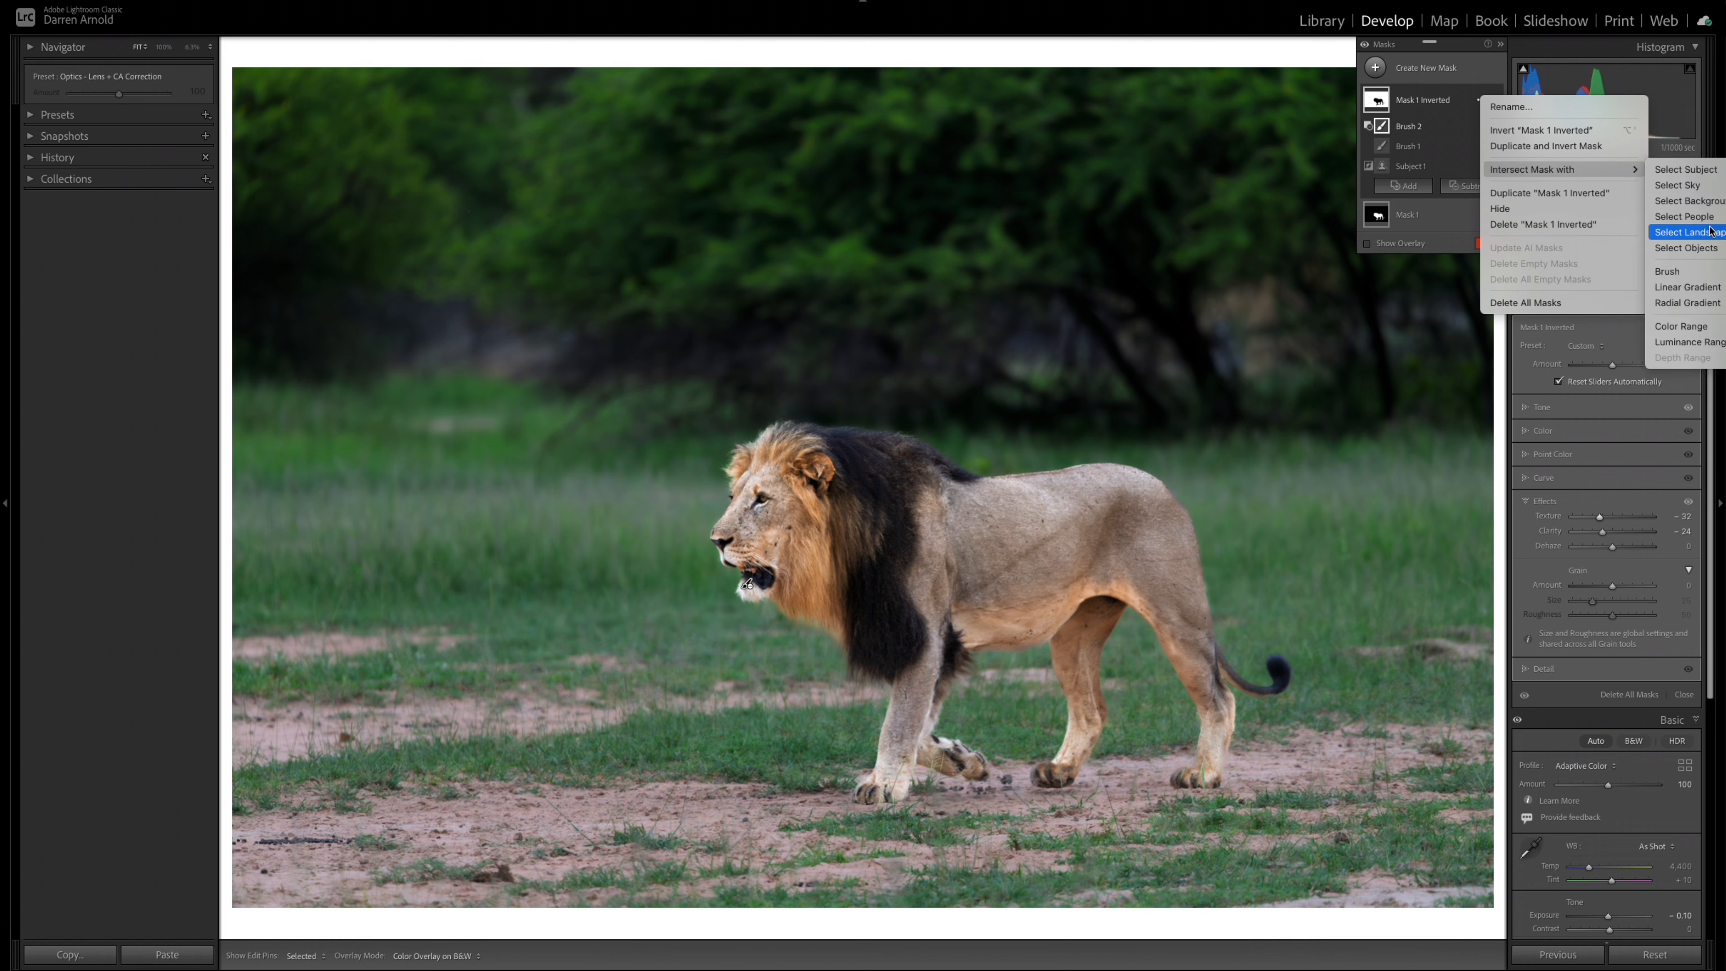
left_click(1680, 288)
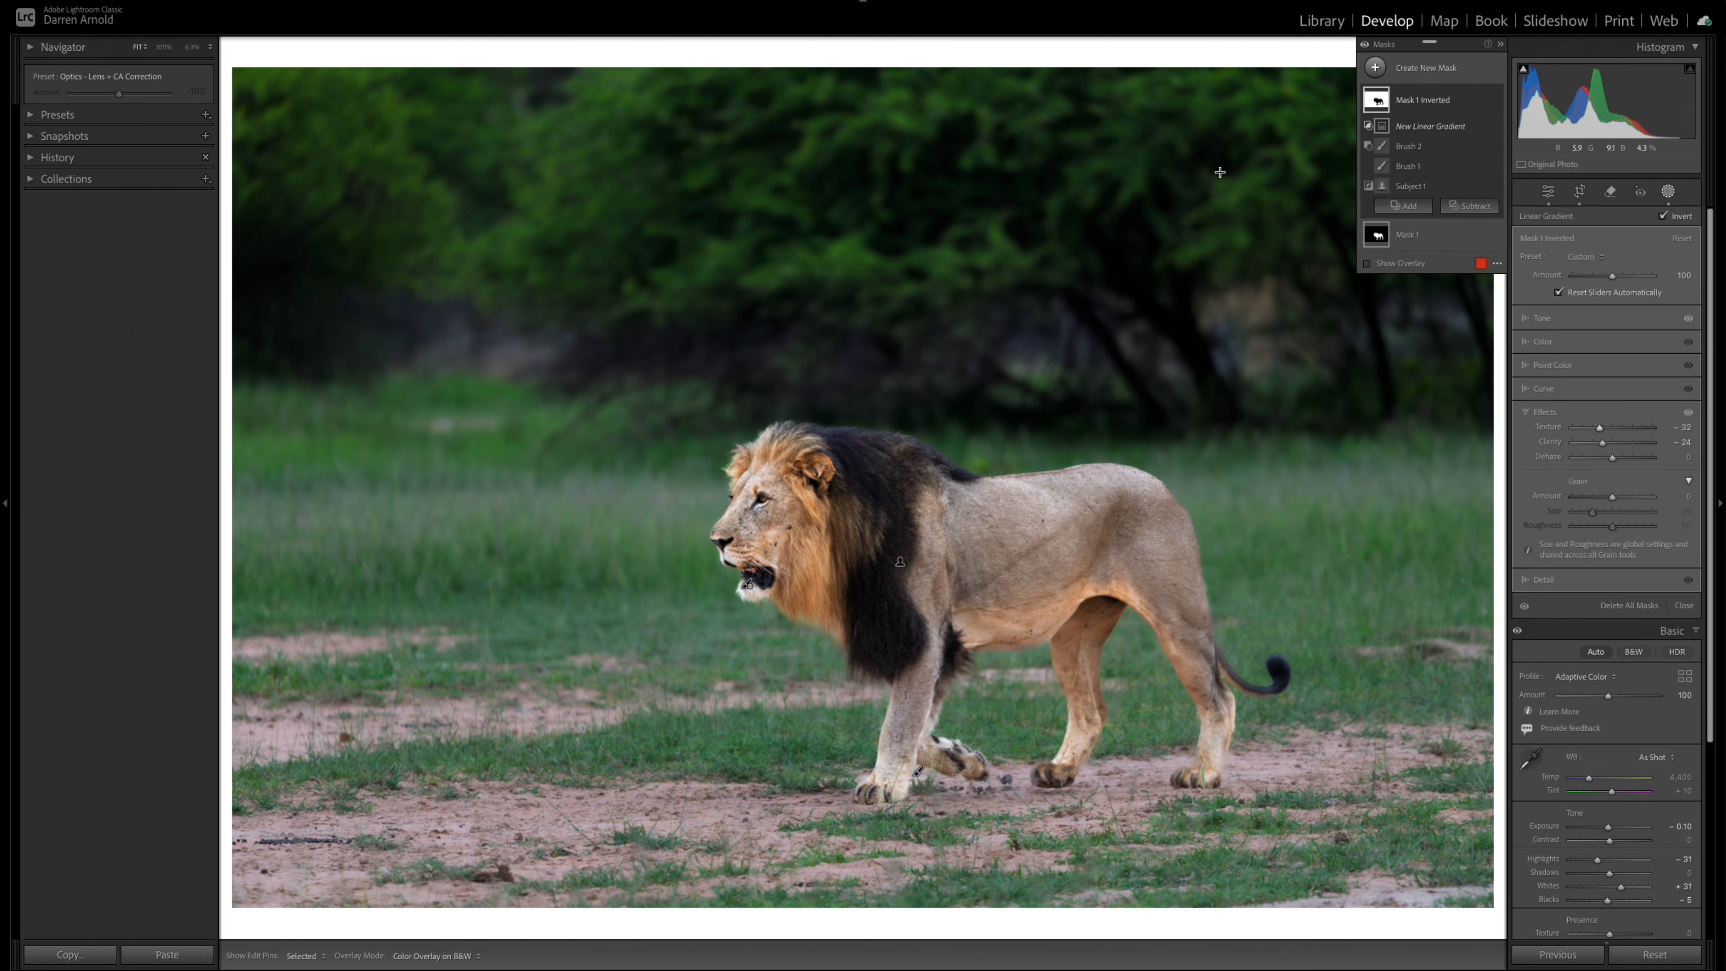
left_click_drag(588, 167, 622, 927)
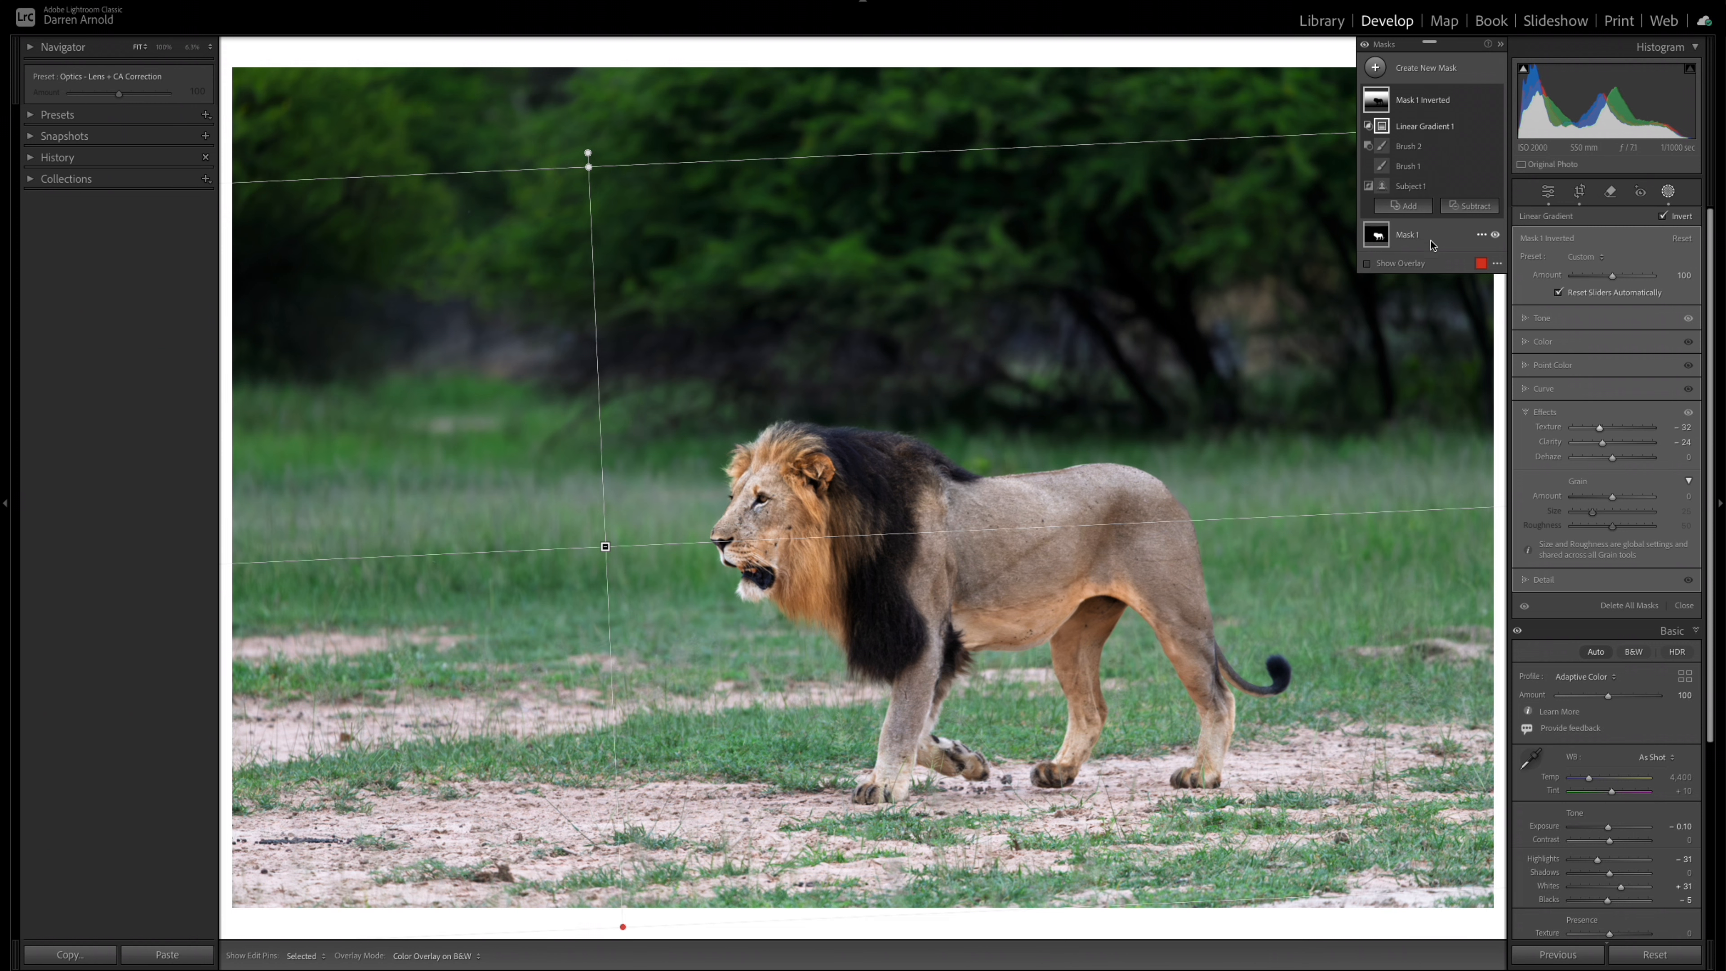
left_click(1368, 265)
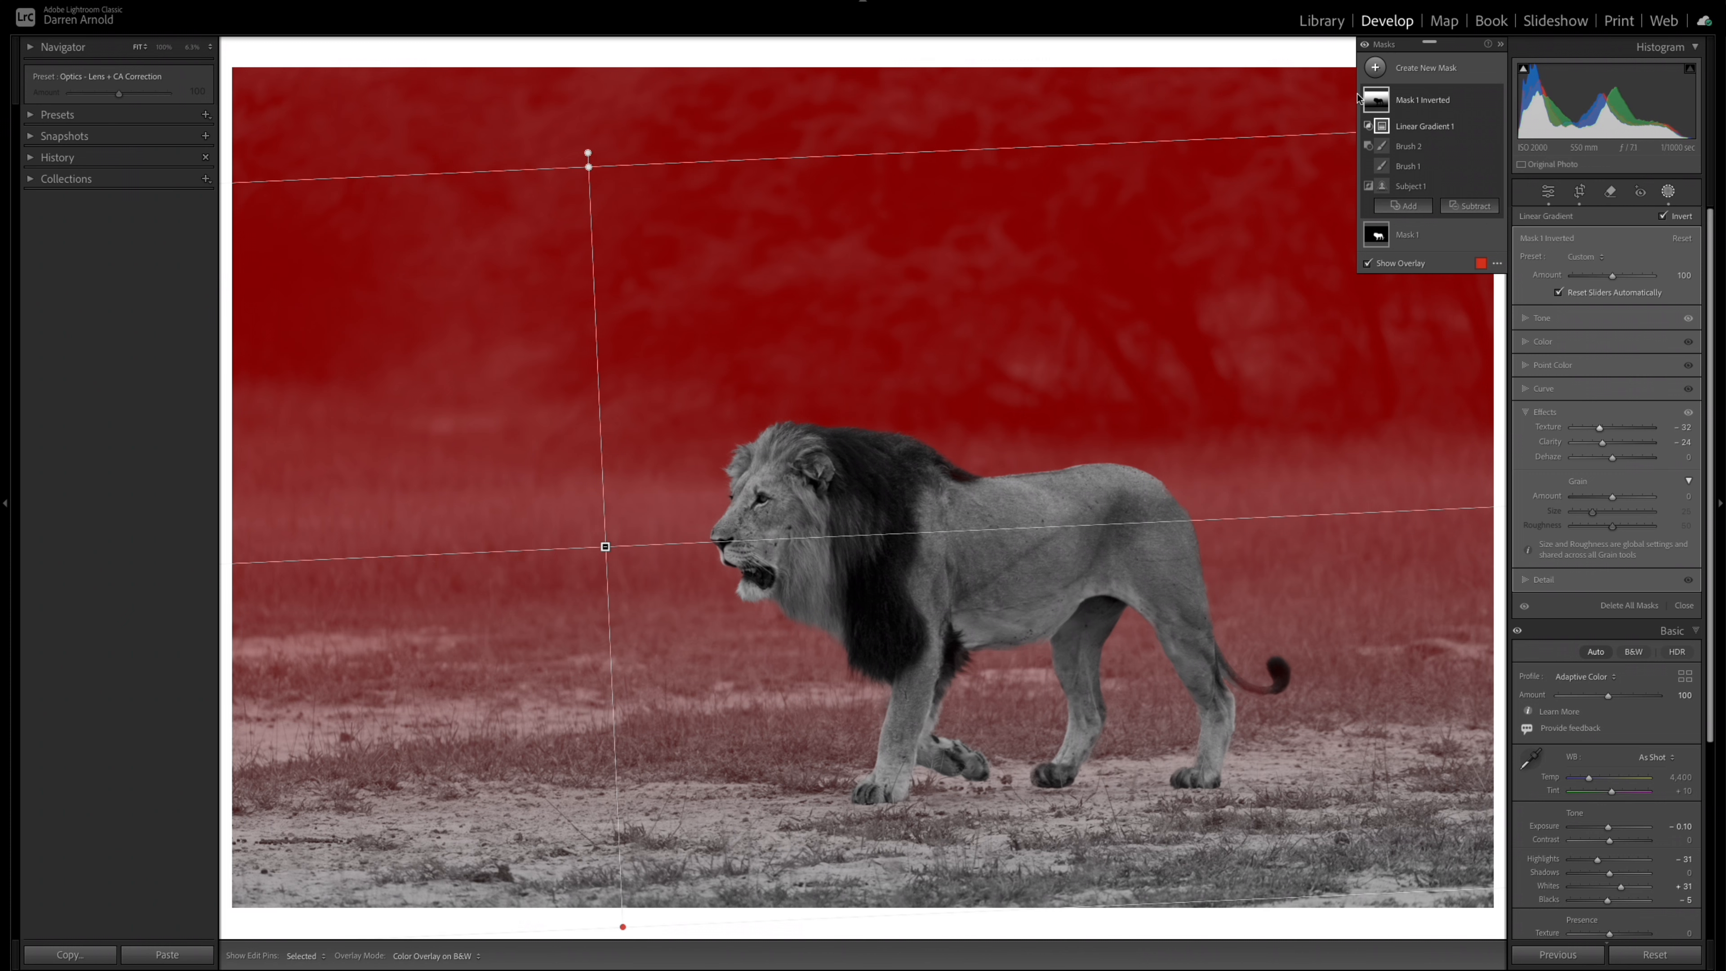
left_click(1368, 264)
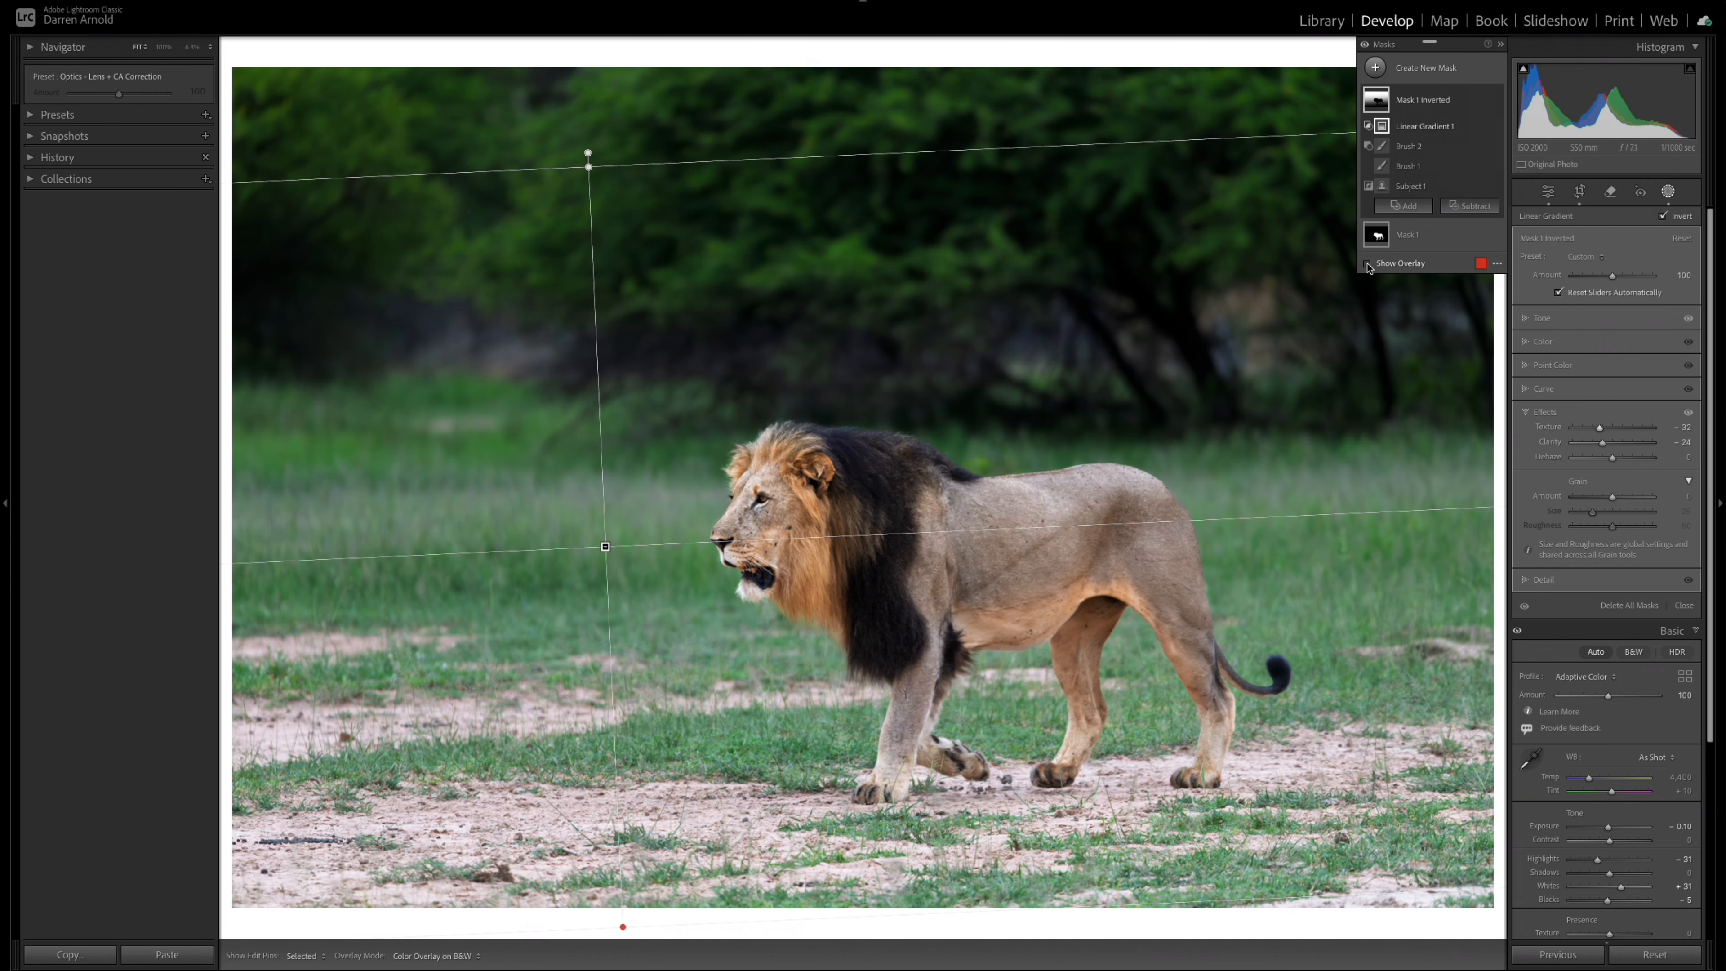
Create a new color range mask sampled from the green foliage of the background trees.
left_click(1375, 68)
left_click(1206, 512)
left_click(1377, 71)
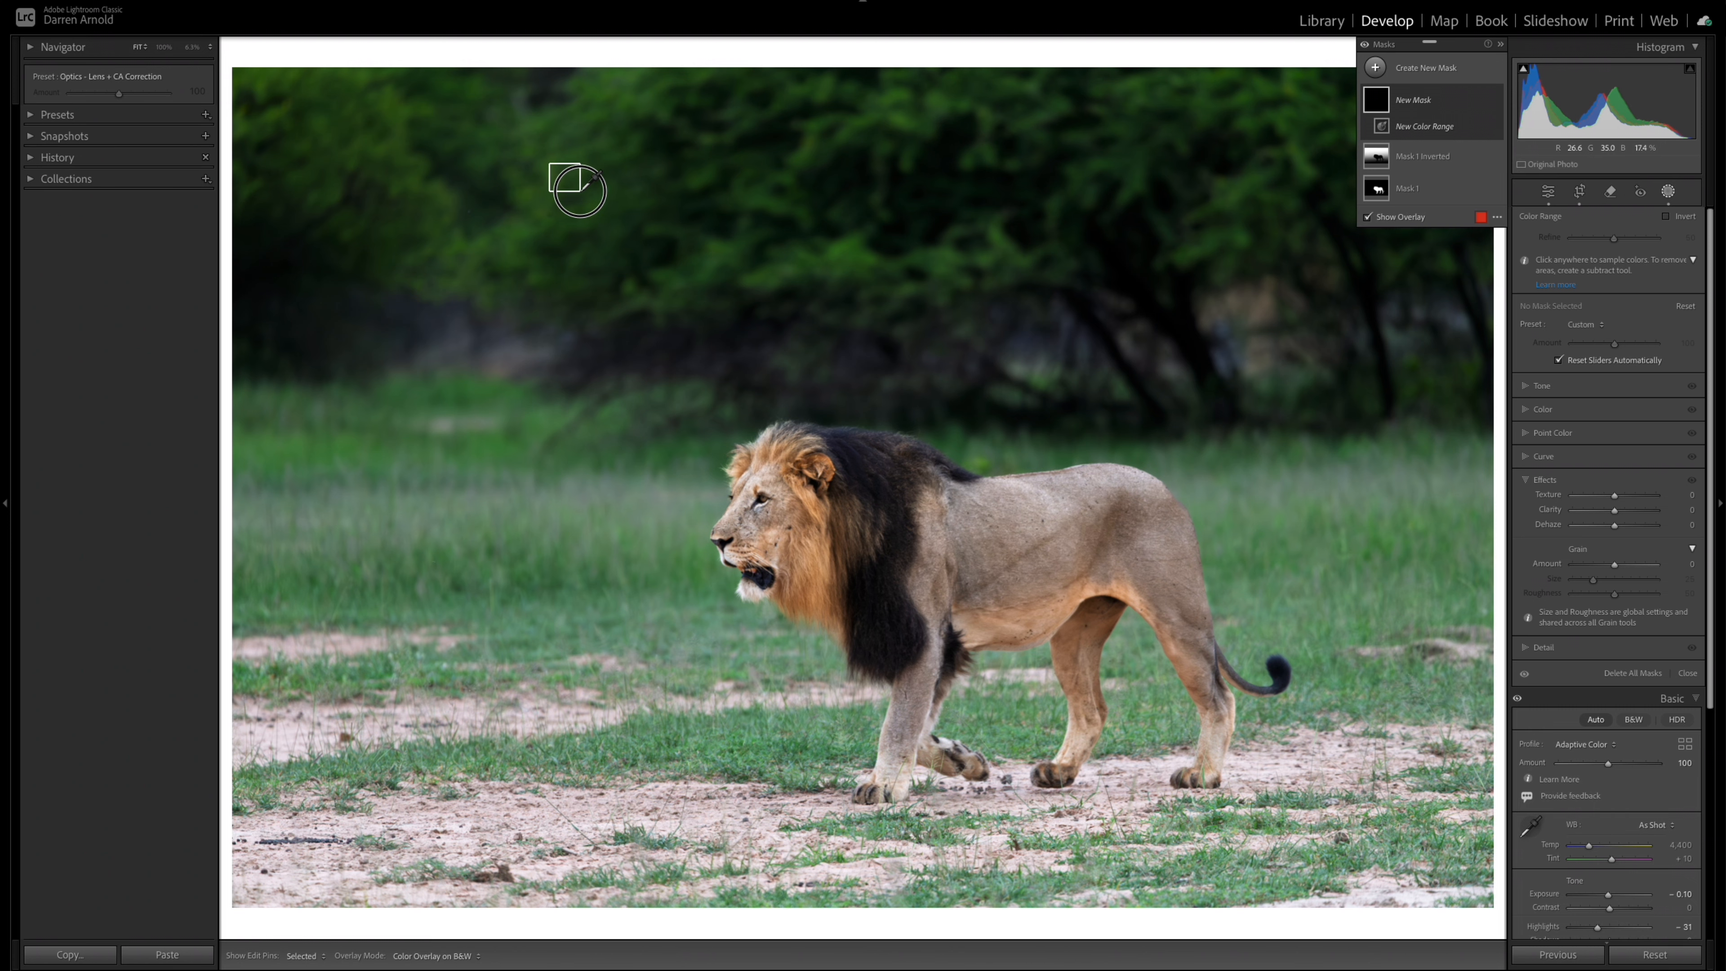
left_click(565, 178)
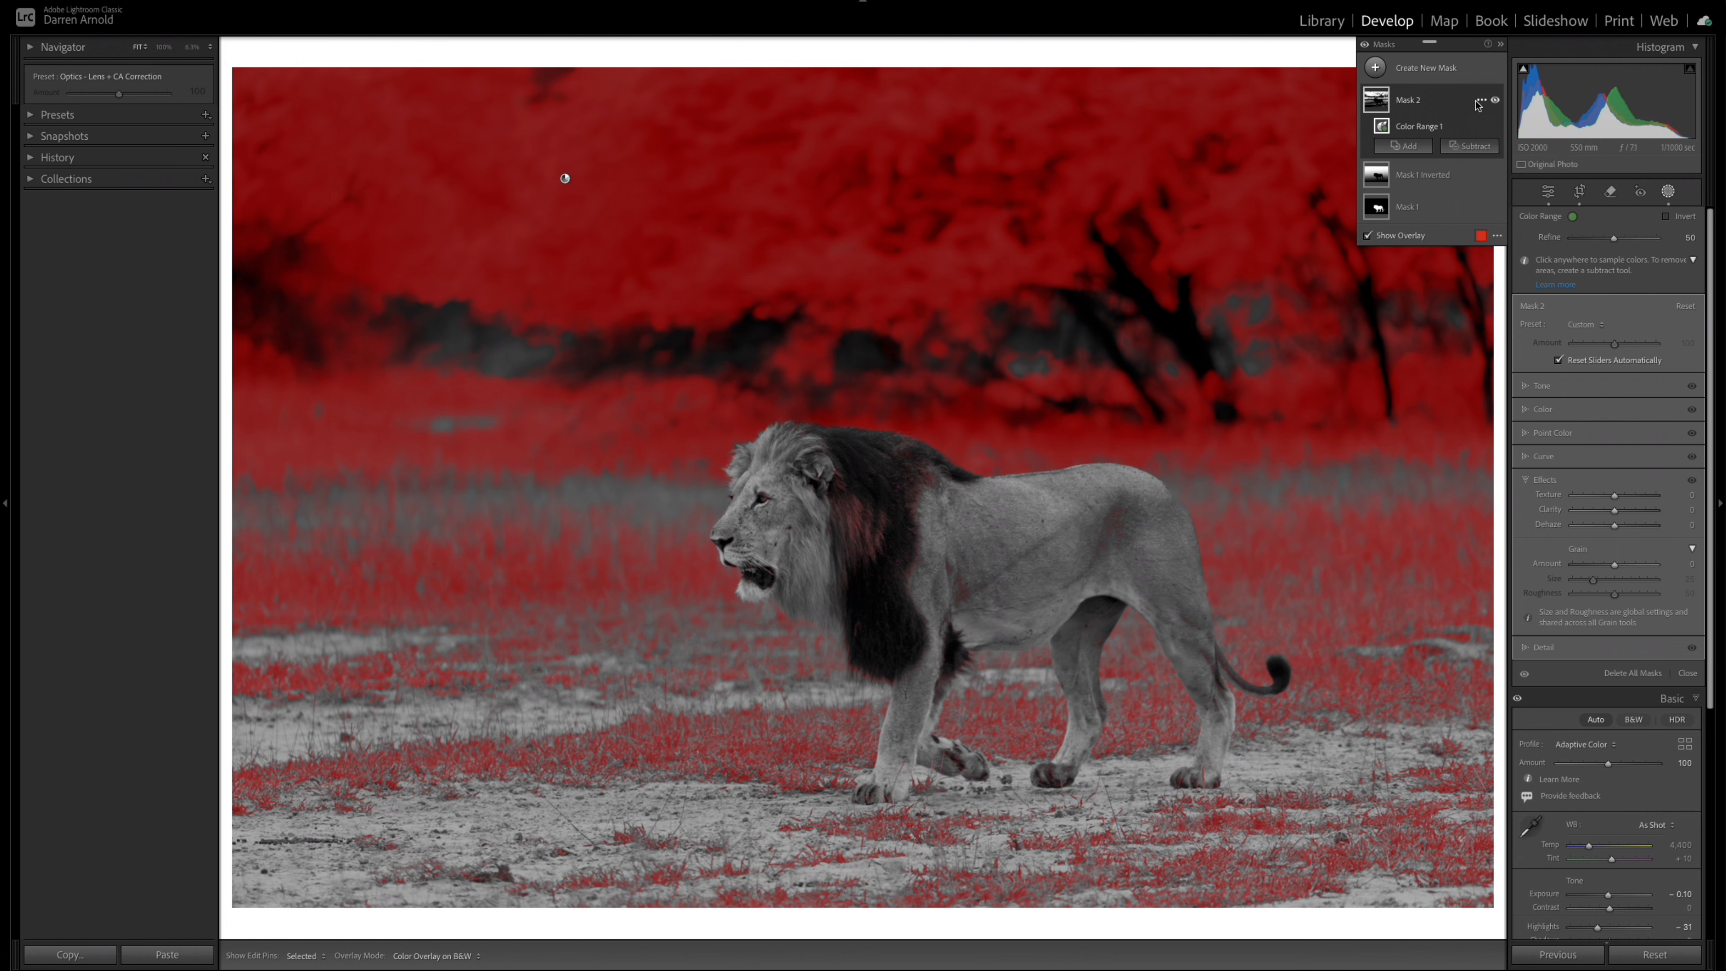
Intersect Mask 2 with a linear gradient fading from the lower foliage down to the foreground dirt.
left_click(1481, 100)
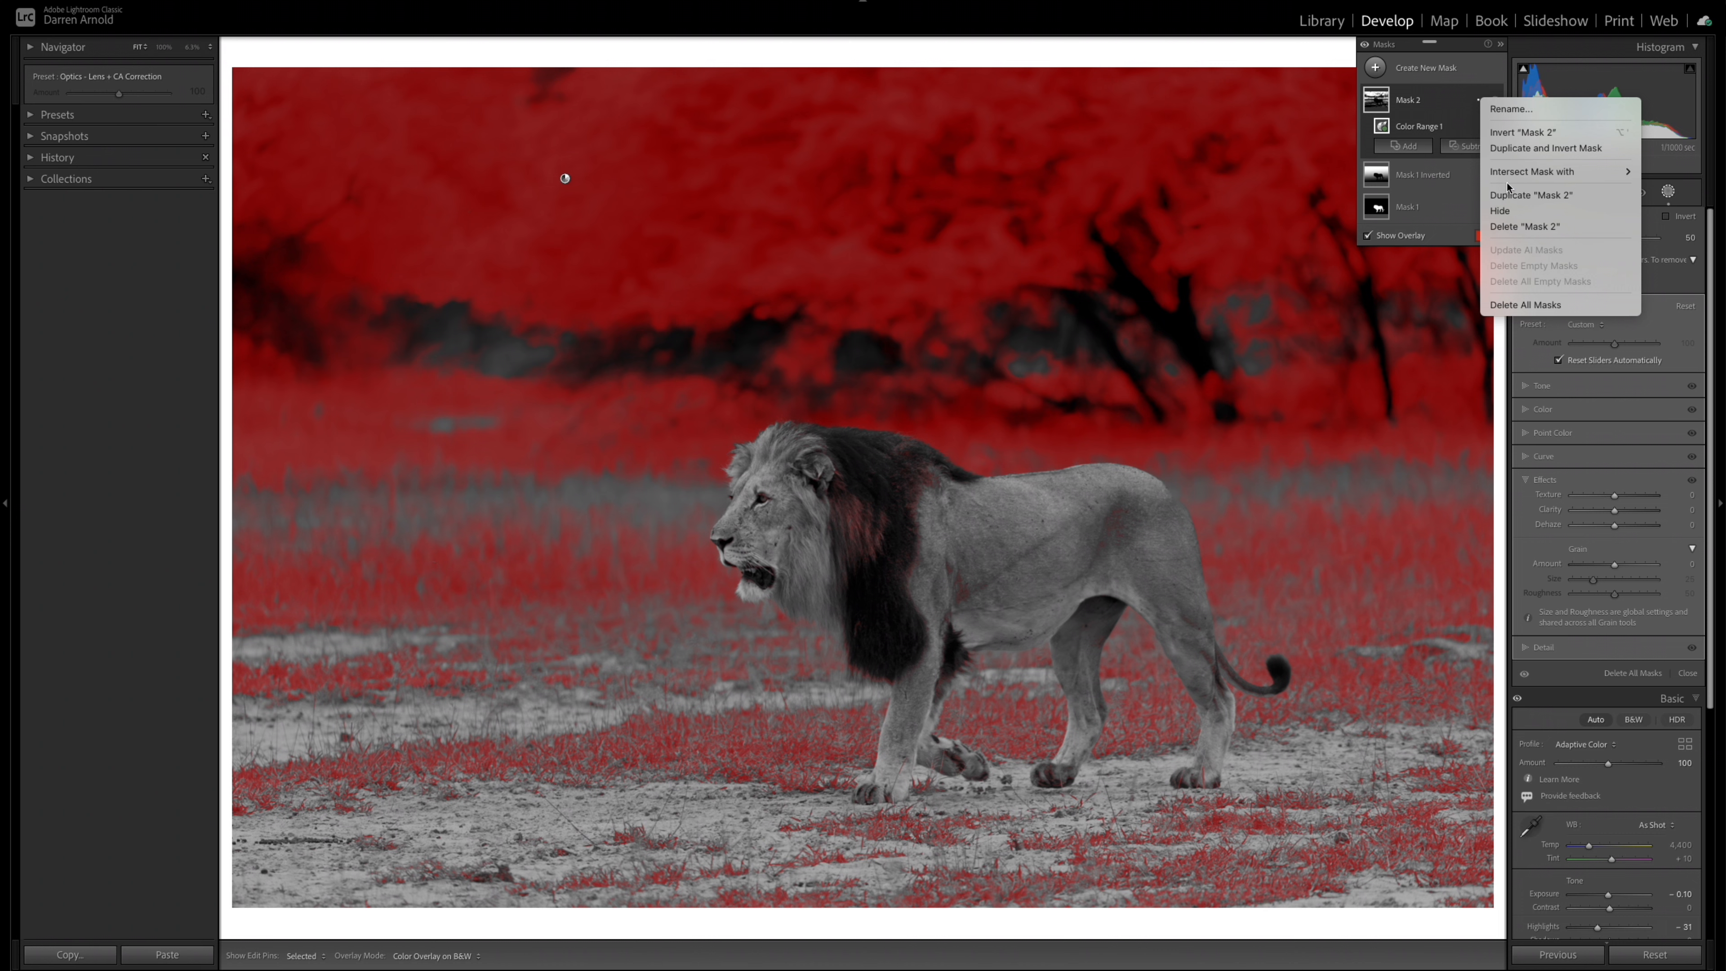
mouse_move(1583, 172)
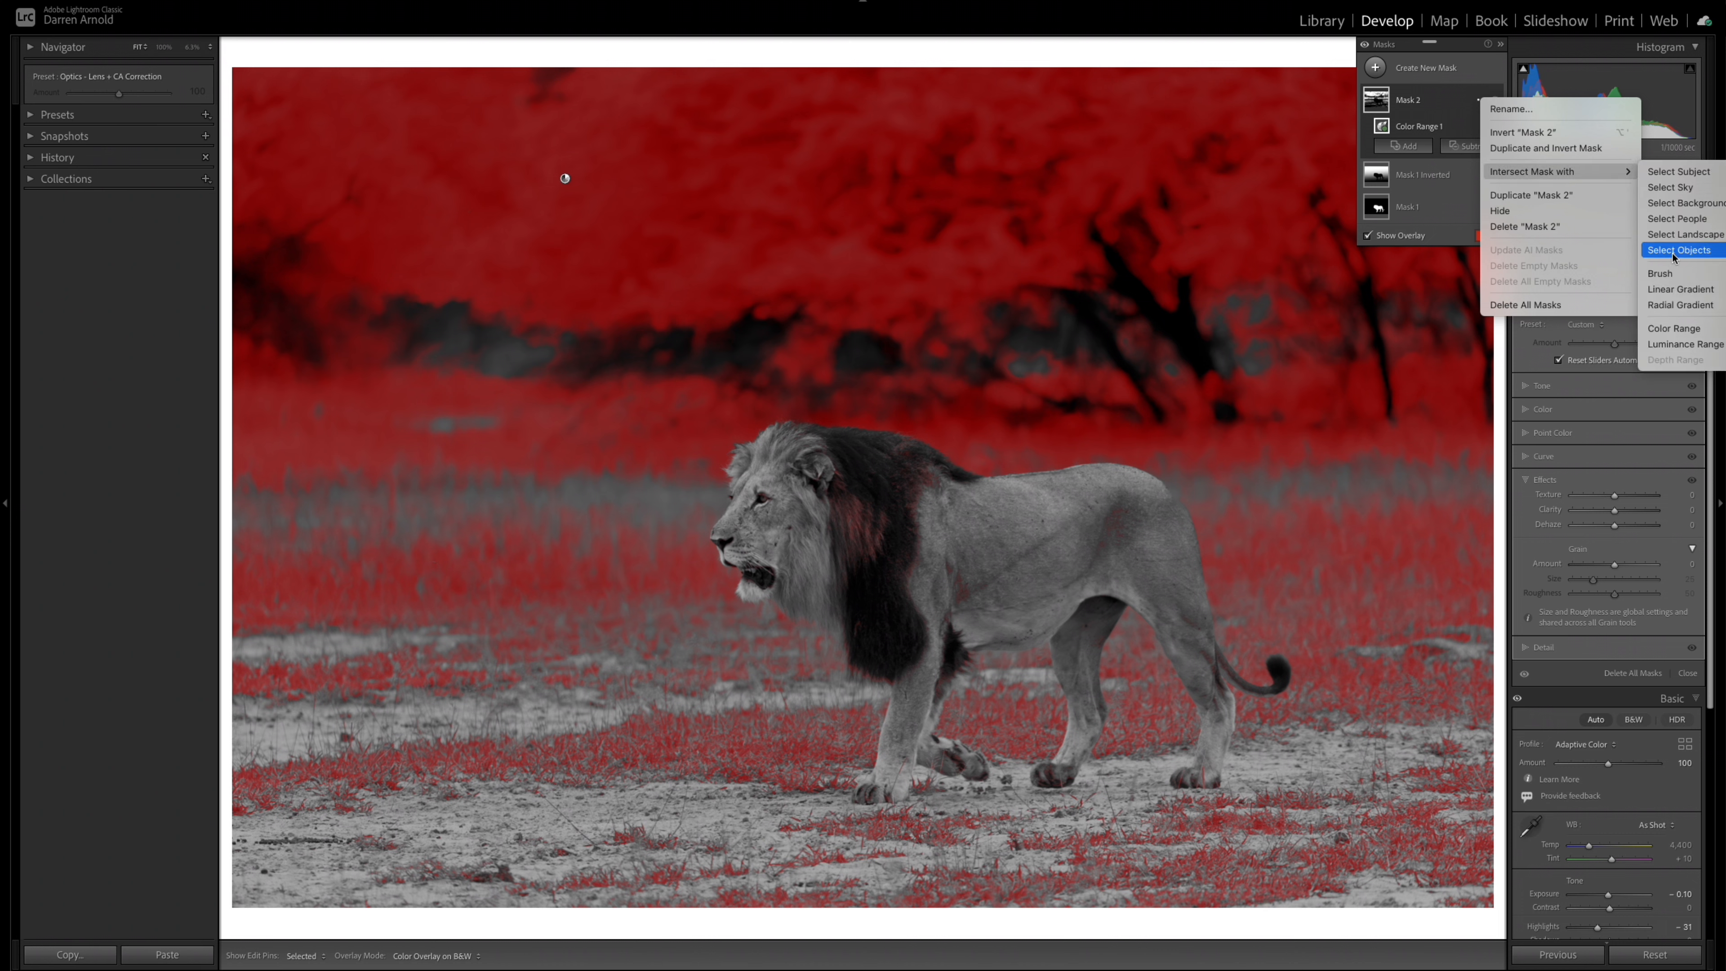
left_click(1672, 292)
left_click_drag(916, 232, 960, 840)
Subtract the detected subject from Mask 2 and set the mask's saturation to -15.
left_click(1403, 102)
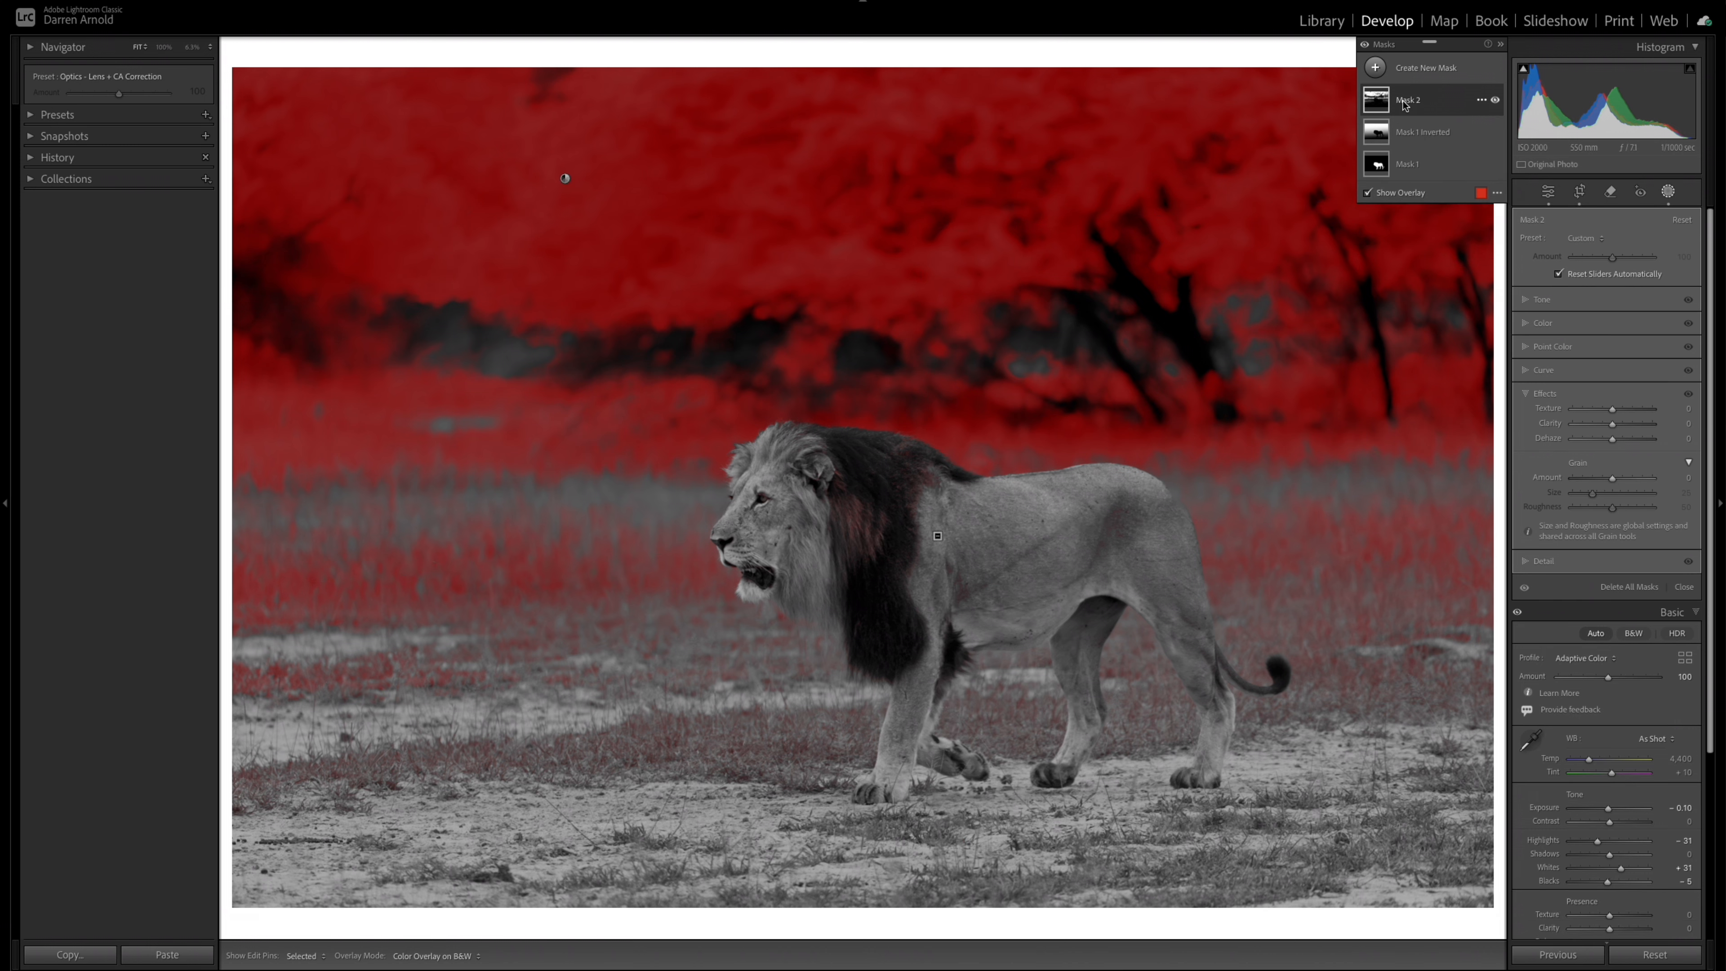
left_click(1466, 166)
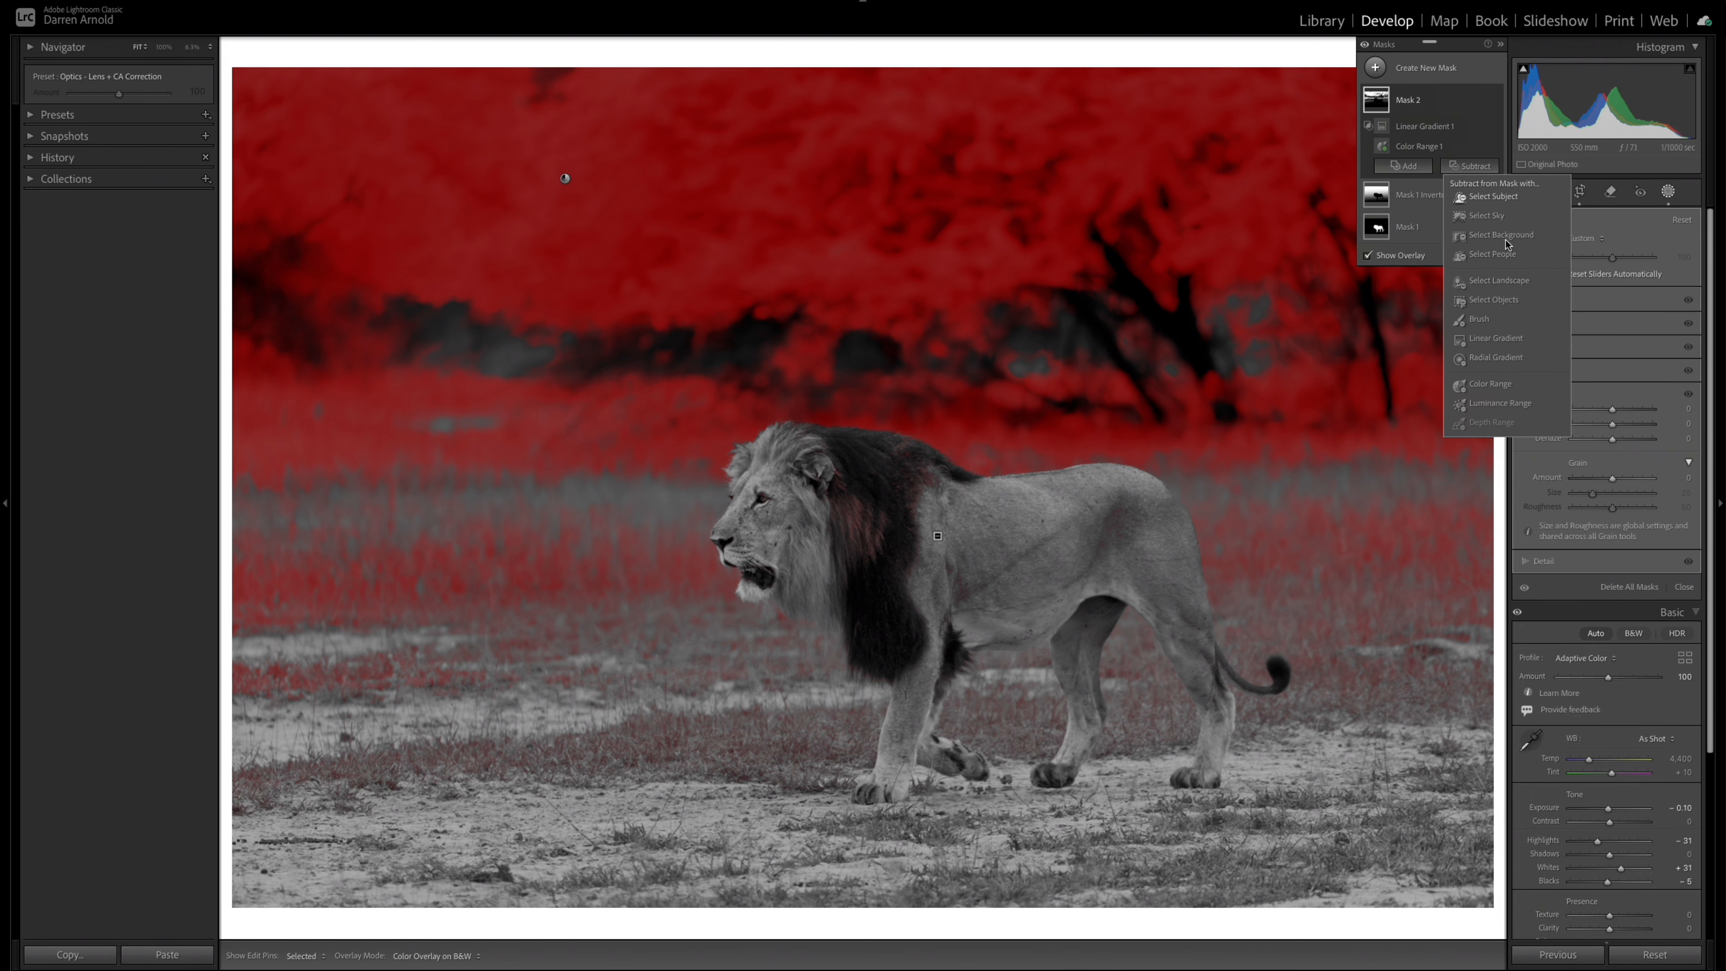
left_click(1493, 197)
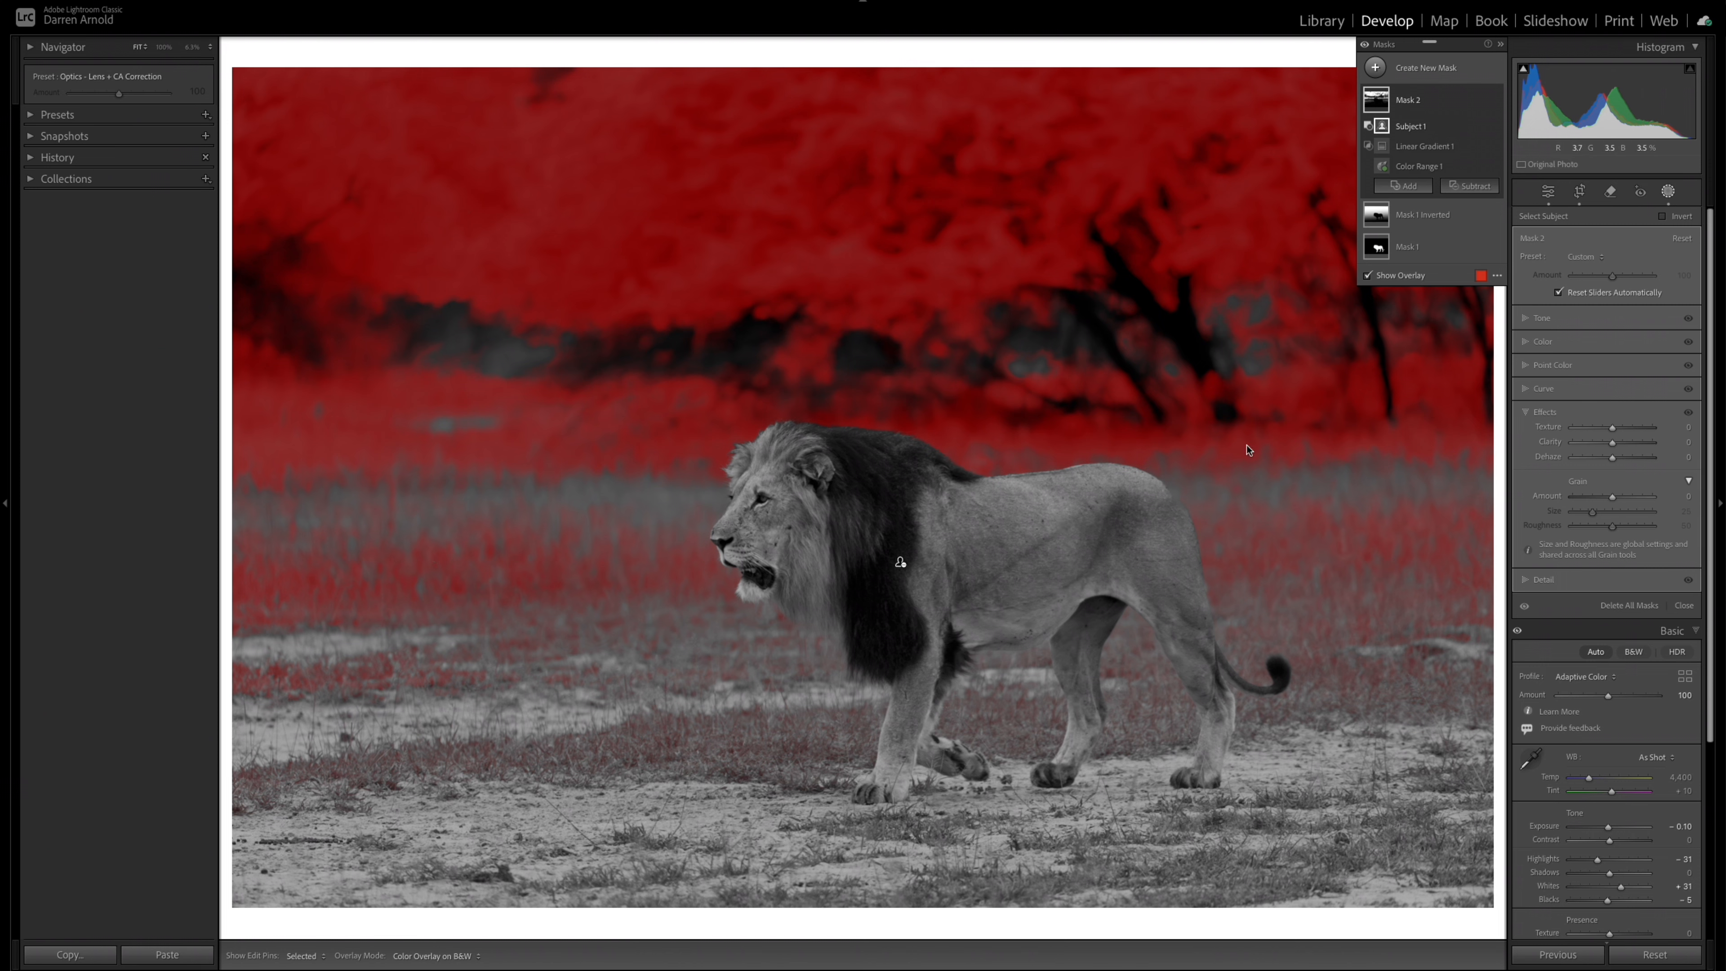
left_click(1541, 341)
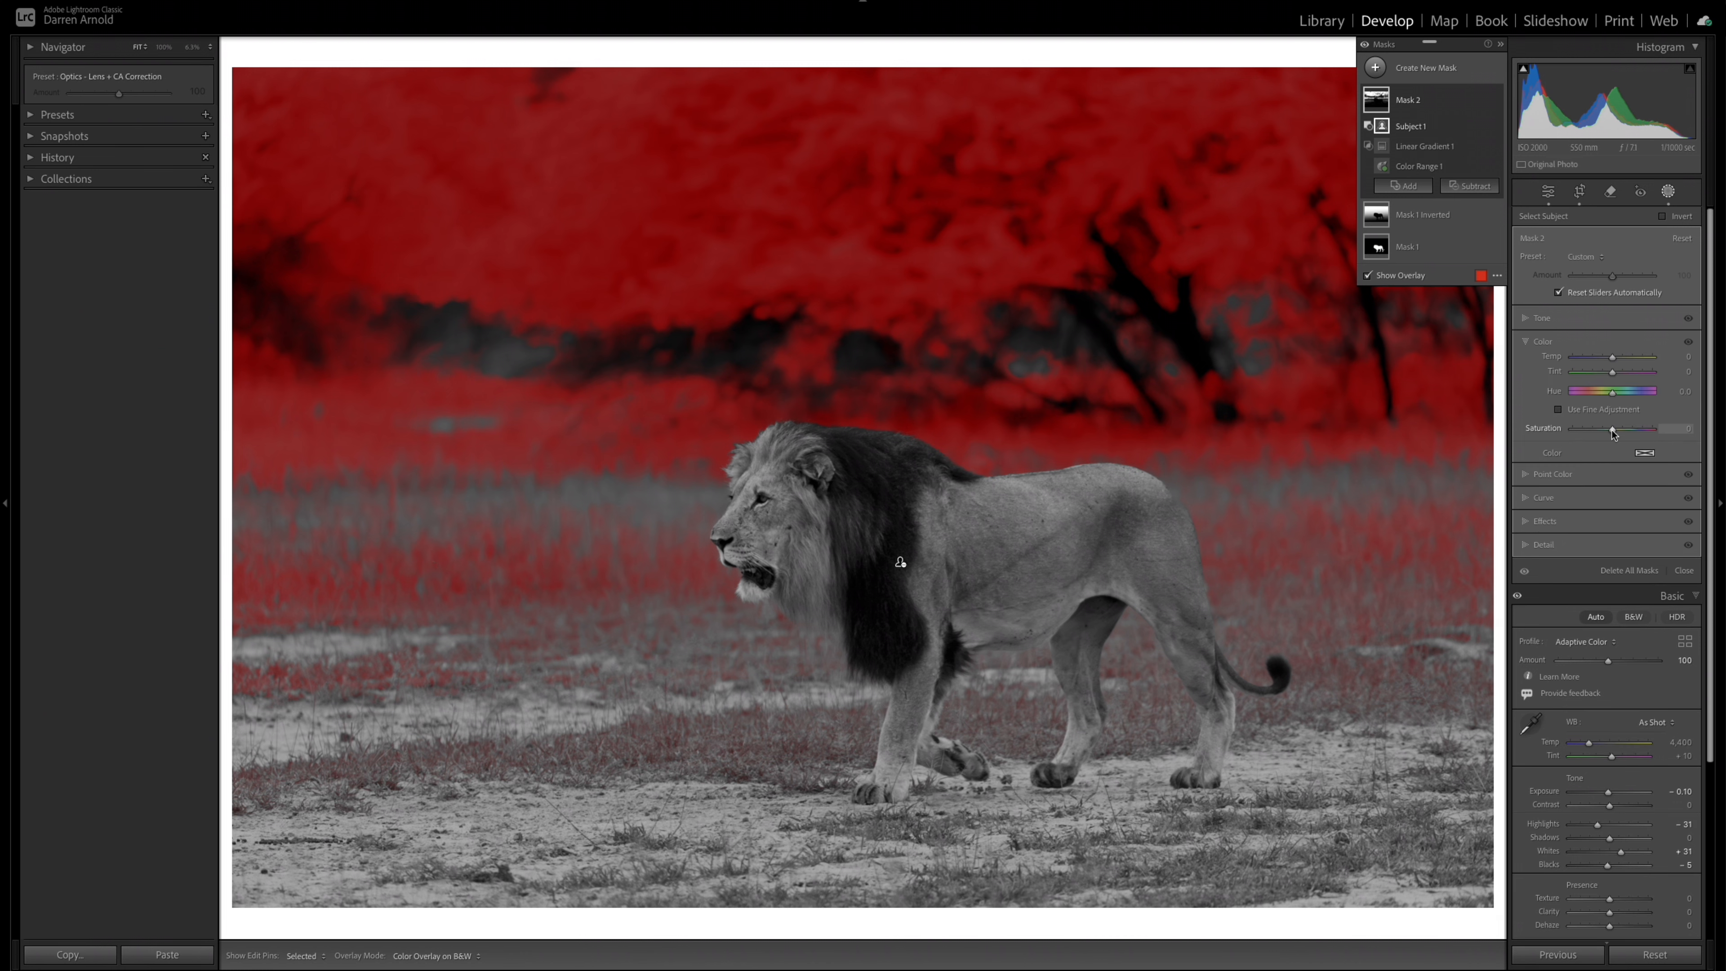
mouse_move(1610, 429)
left_mouse_down()
mouse_move(1540, 434)
mouse_move(1664, 439)
mouse_move(1608, 441)
left_mouse_up()
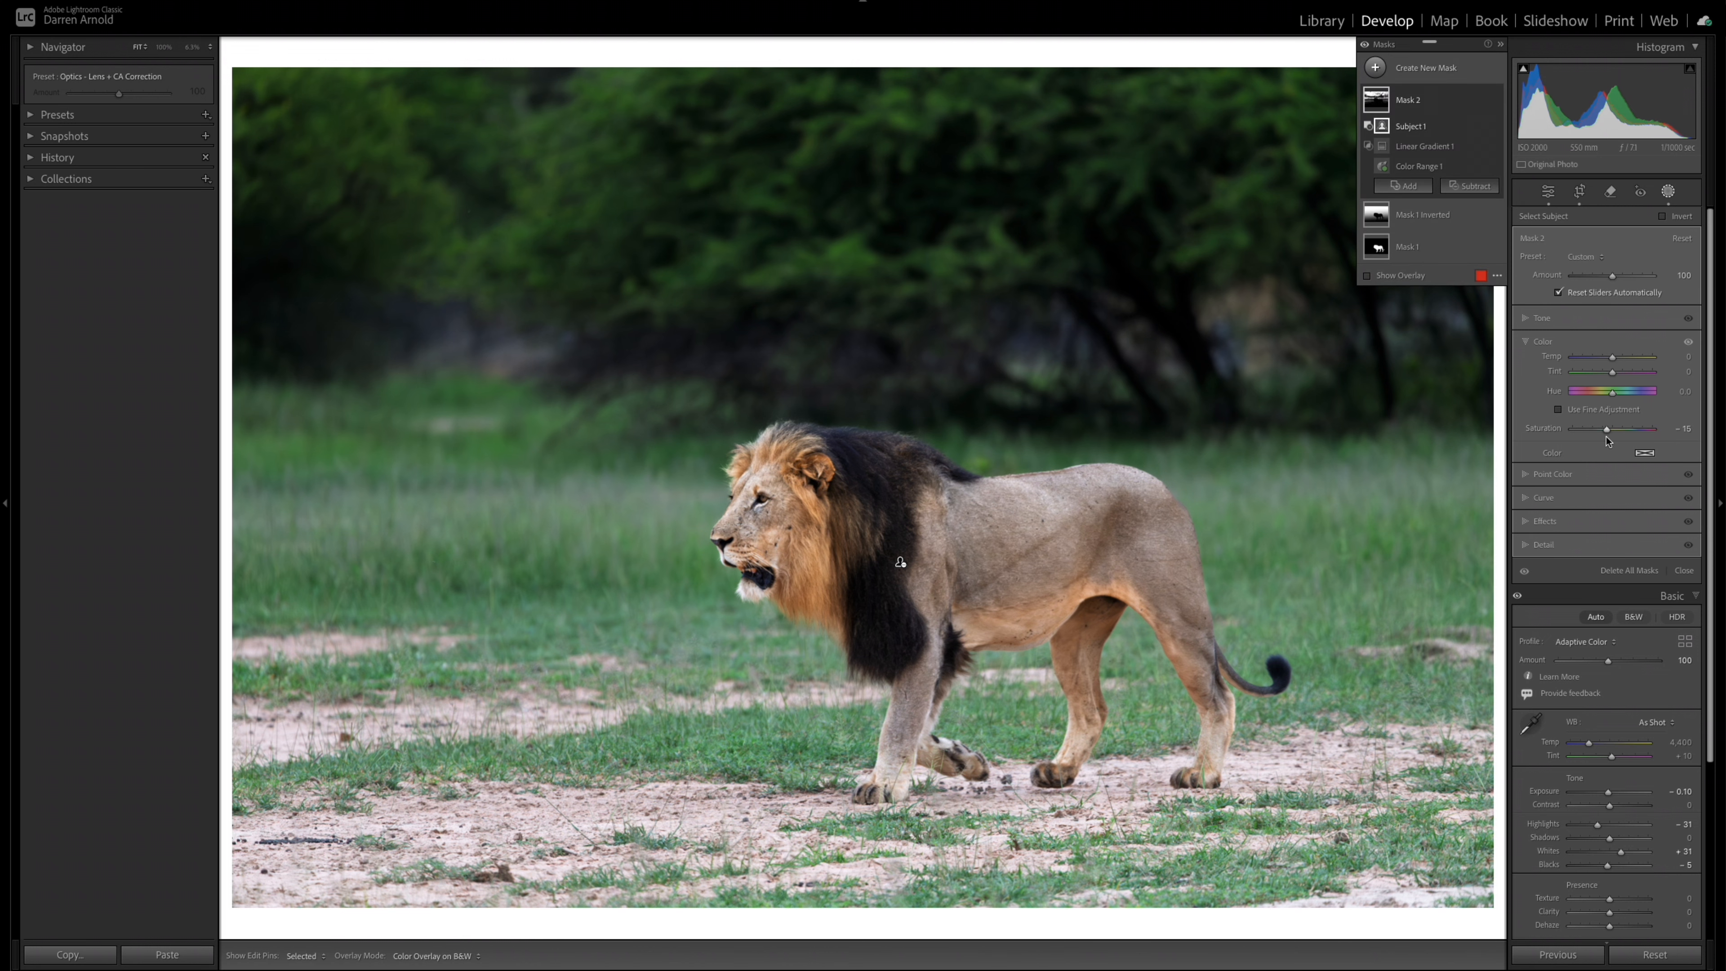
Create a large radial gradient mask centred just outside the photo's left edge, reaching the lion's hindquarters and tilted slightly downward to the right.
left_click(1379, 67)
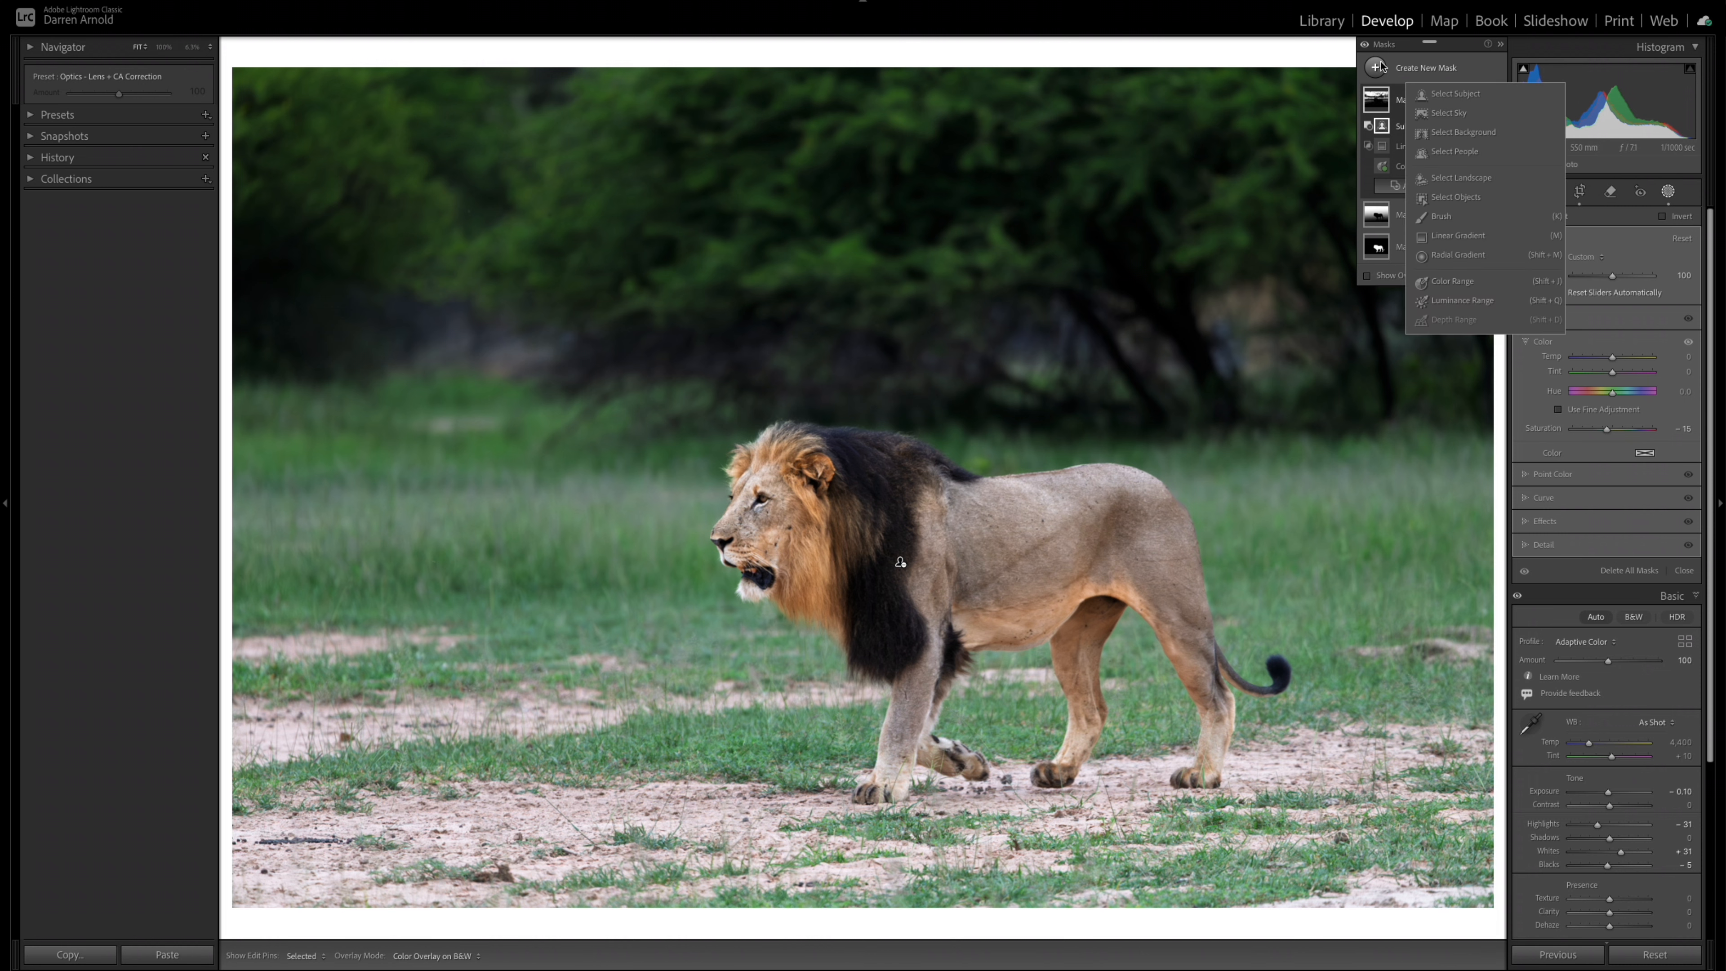
left_click(1458, 256)
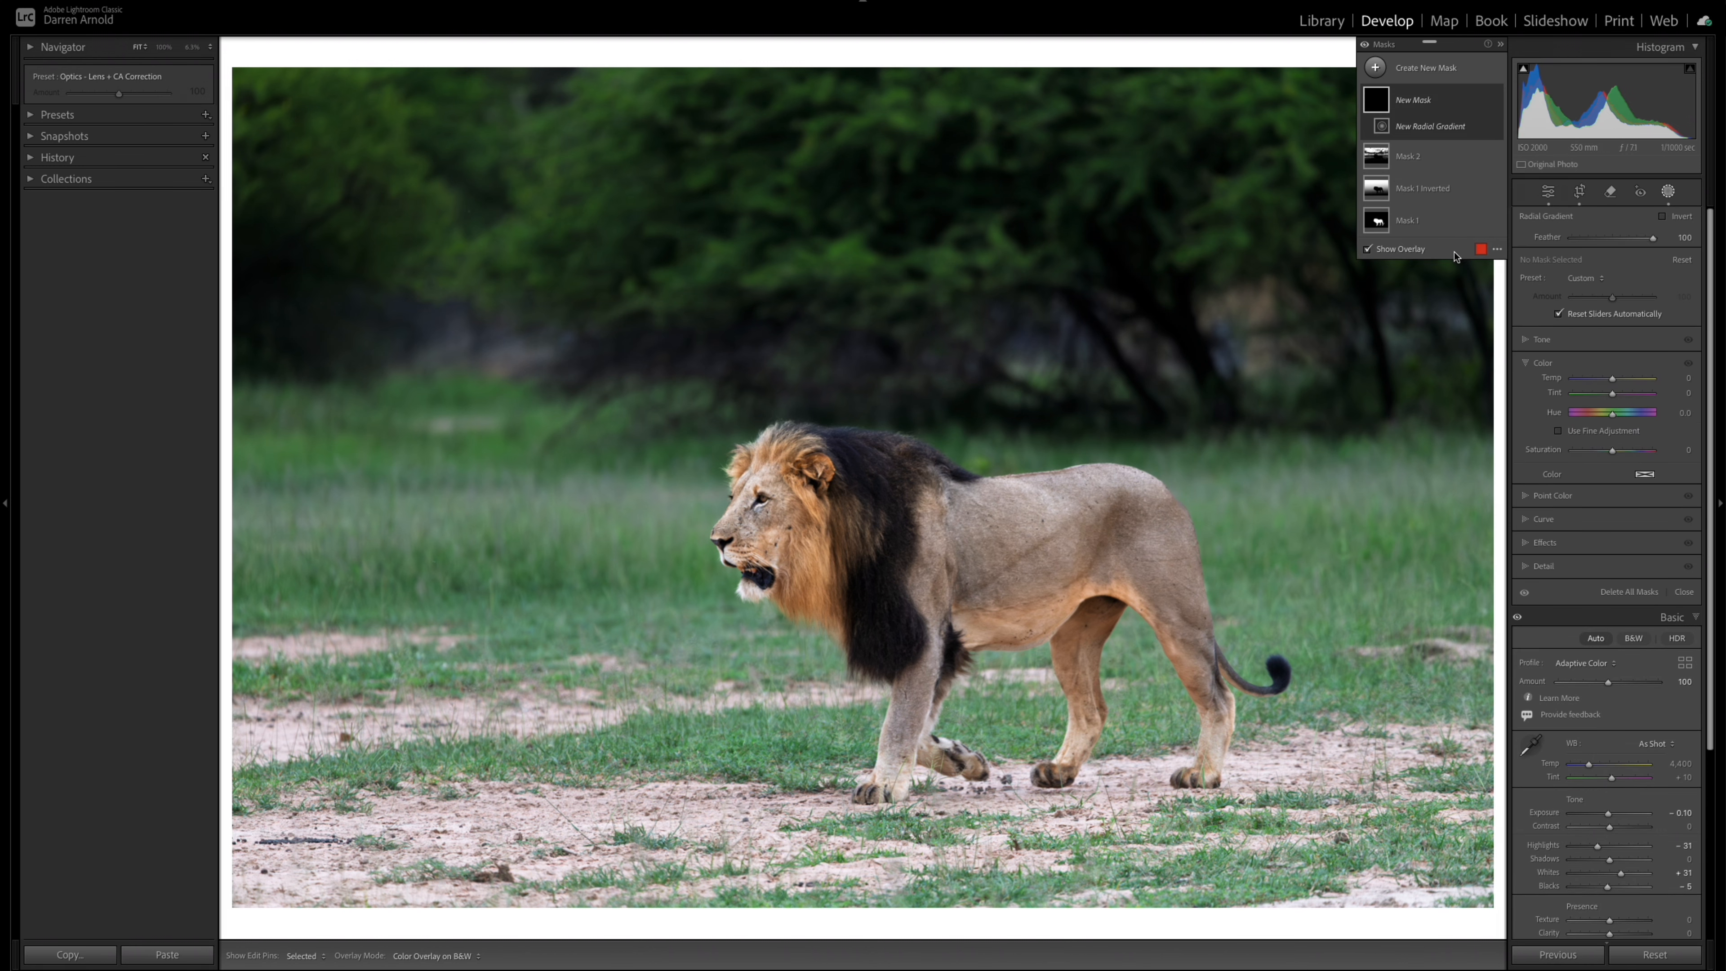
left_click(209, 49)
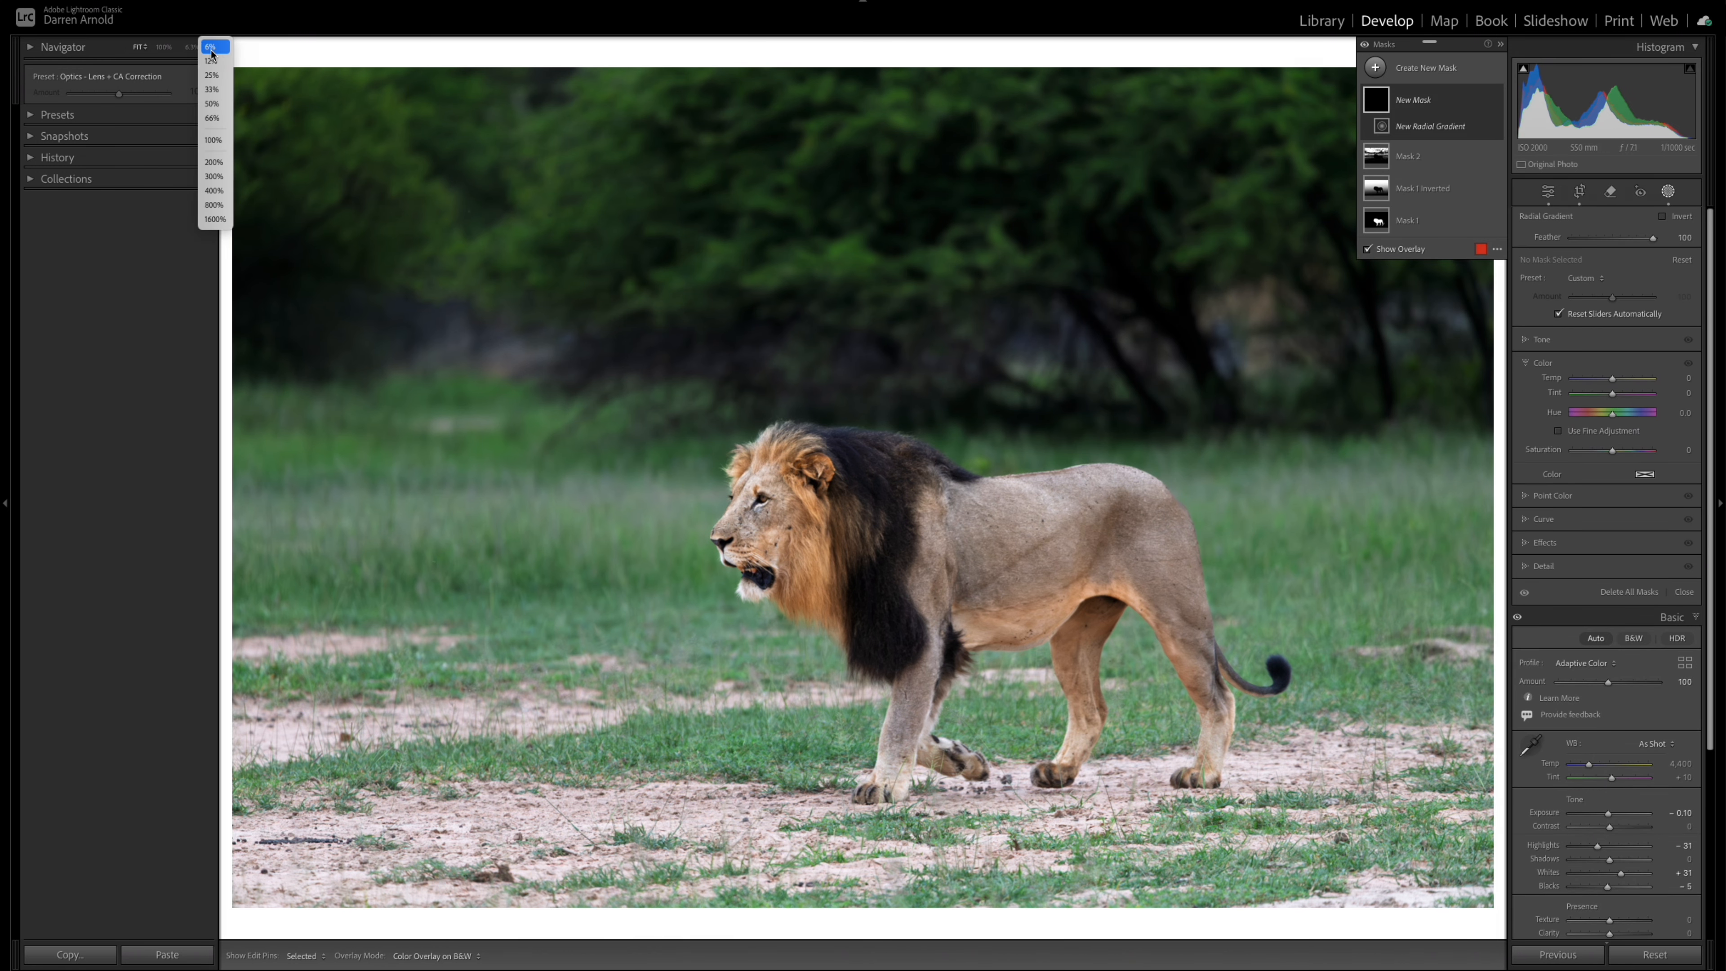
left_click(212, 76)
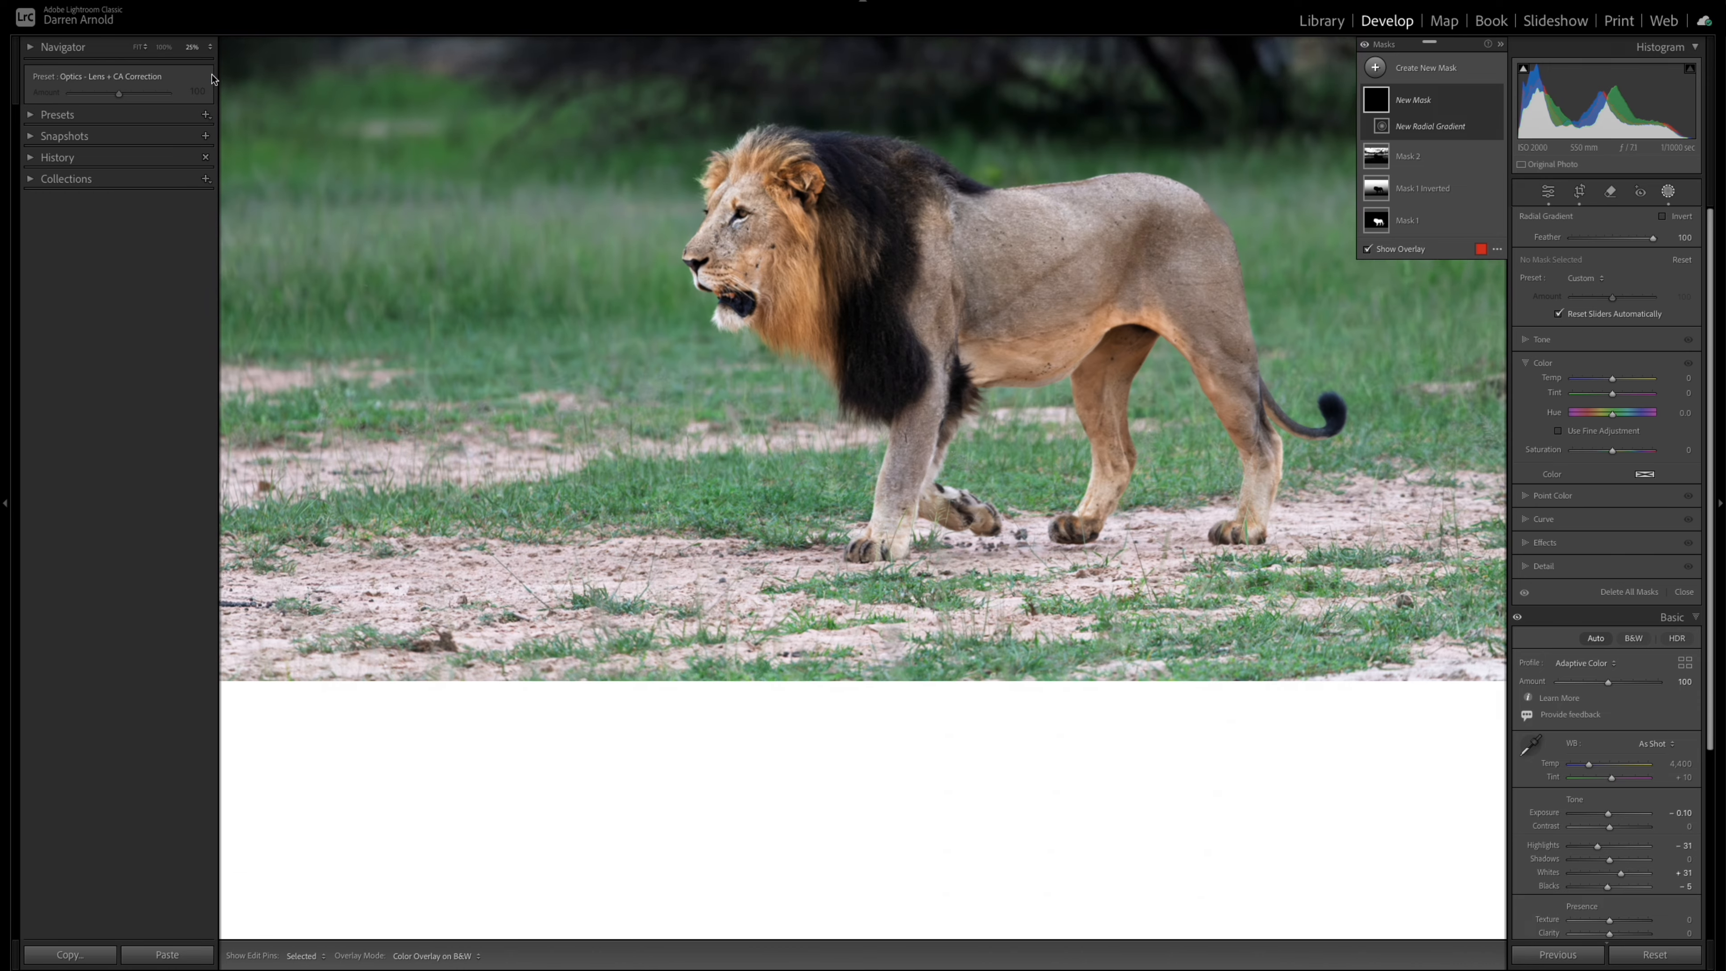
left_click(208, 47)
left_click(221, 33)
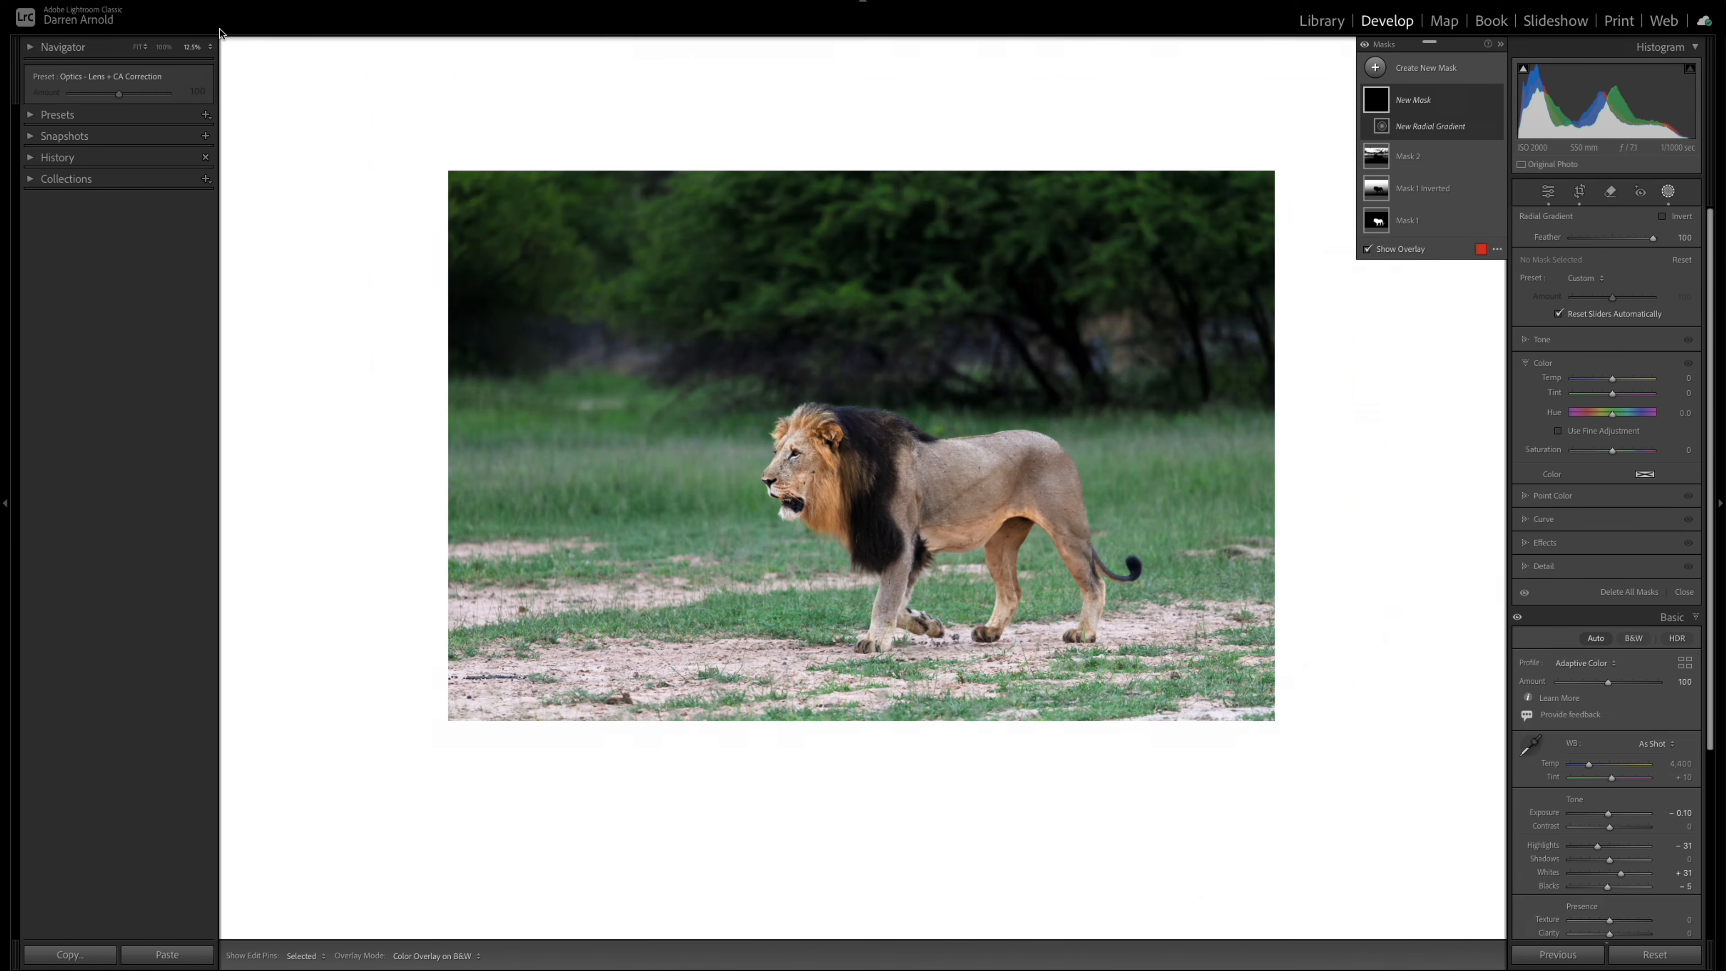
left_click_drag(308, 414, 912, 601)
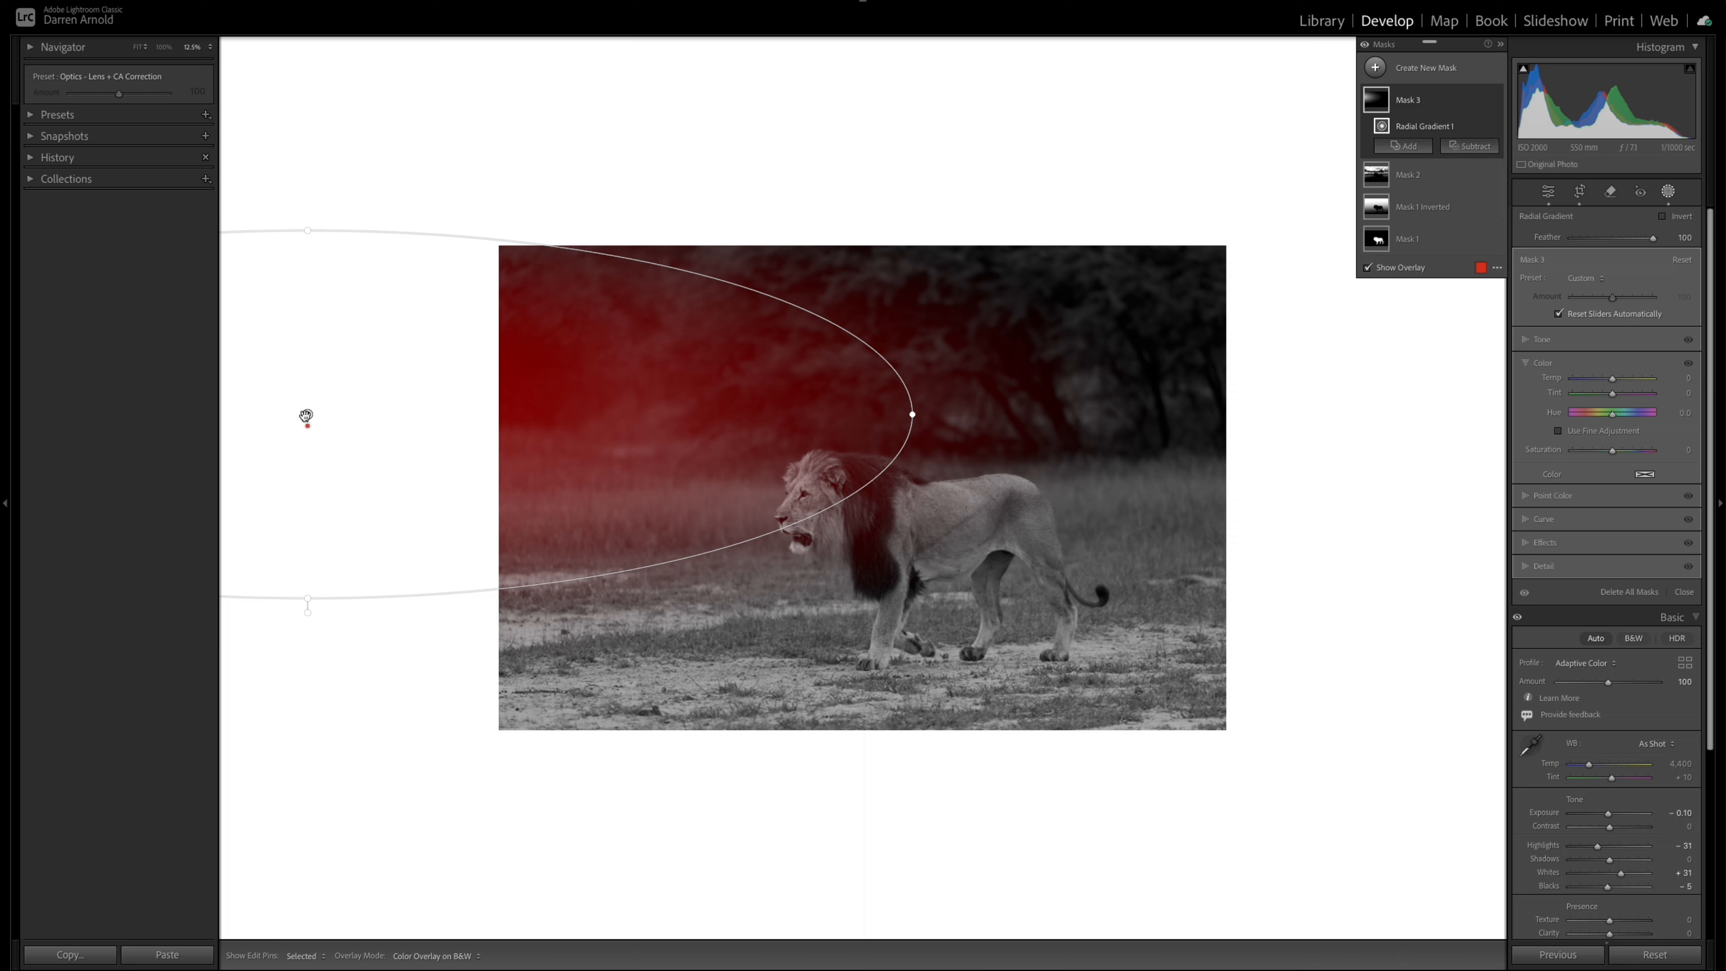
left_click_drag(306, 412, 423, 446)
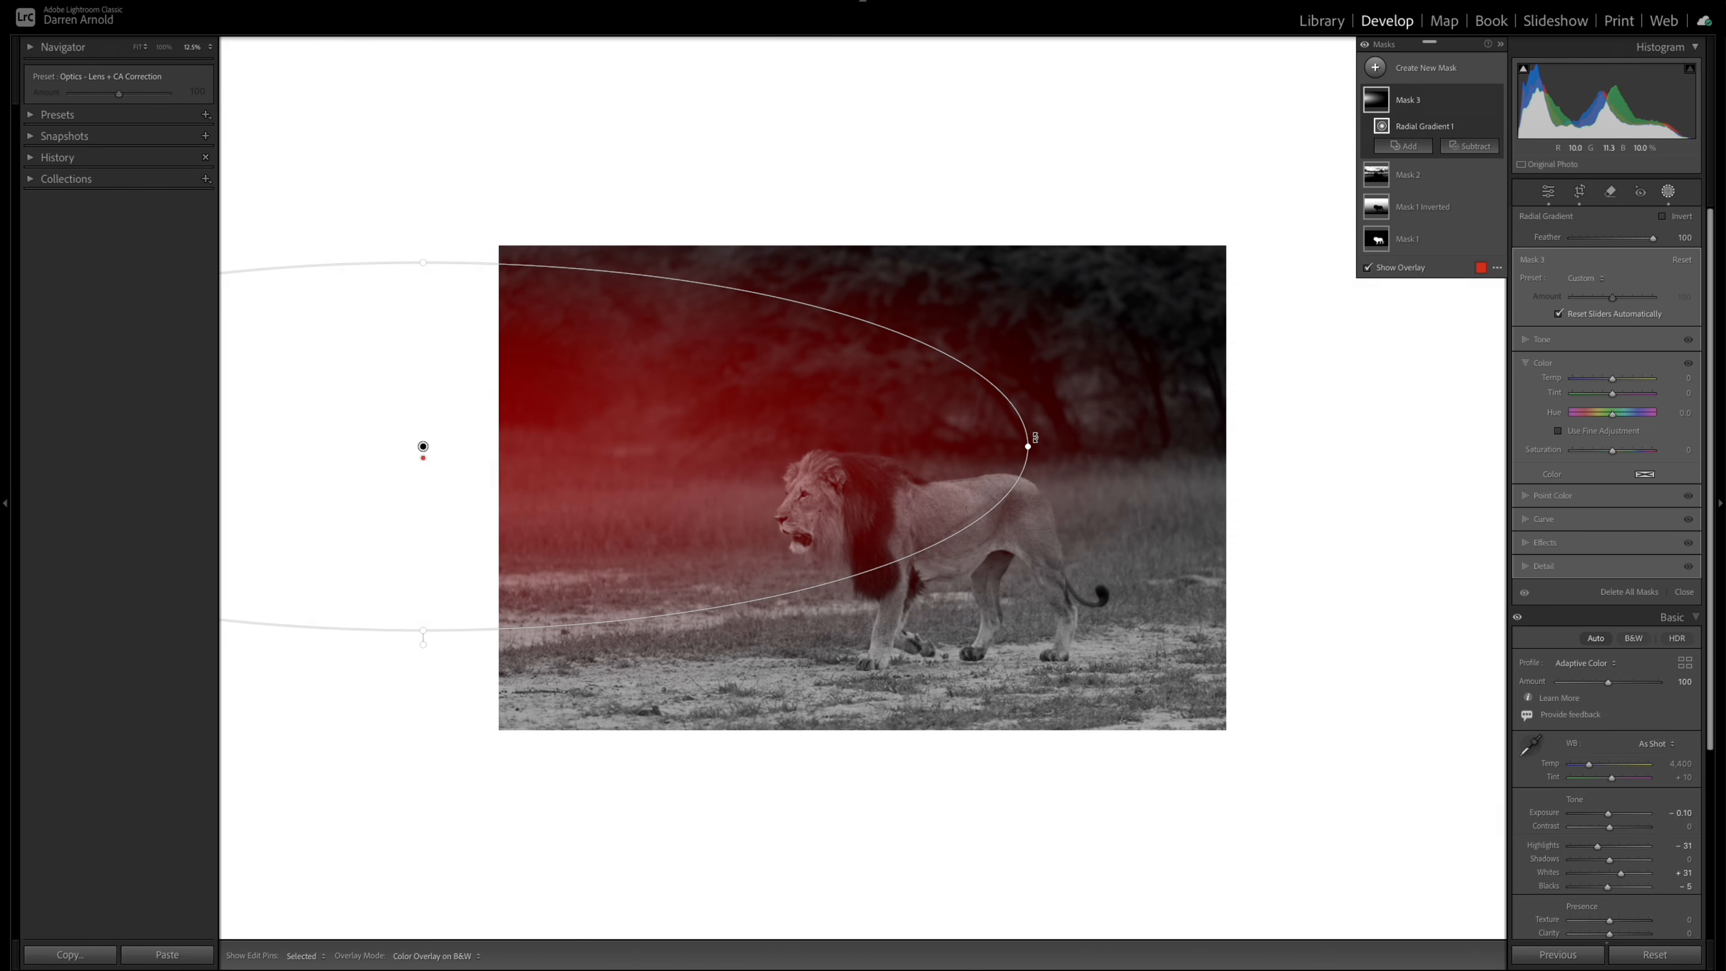
left_click_drag(1029, 444, 1042, 480)
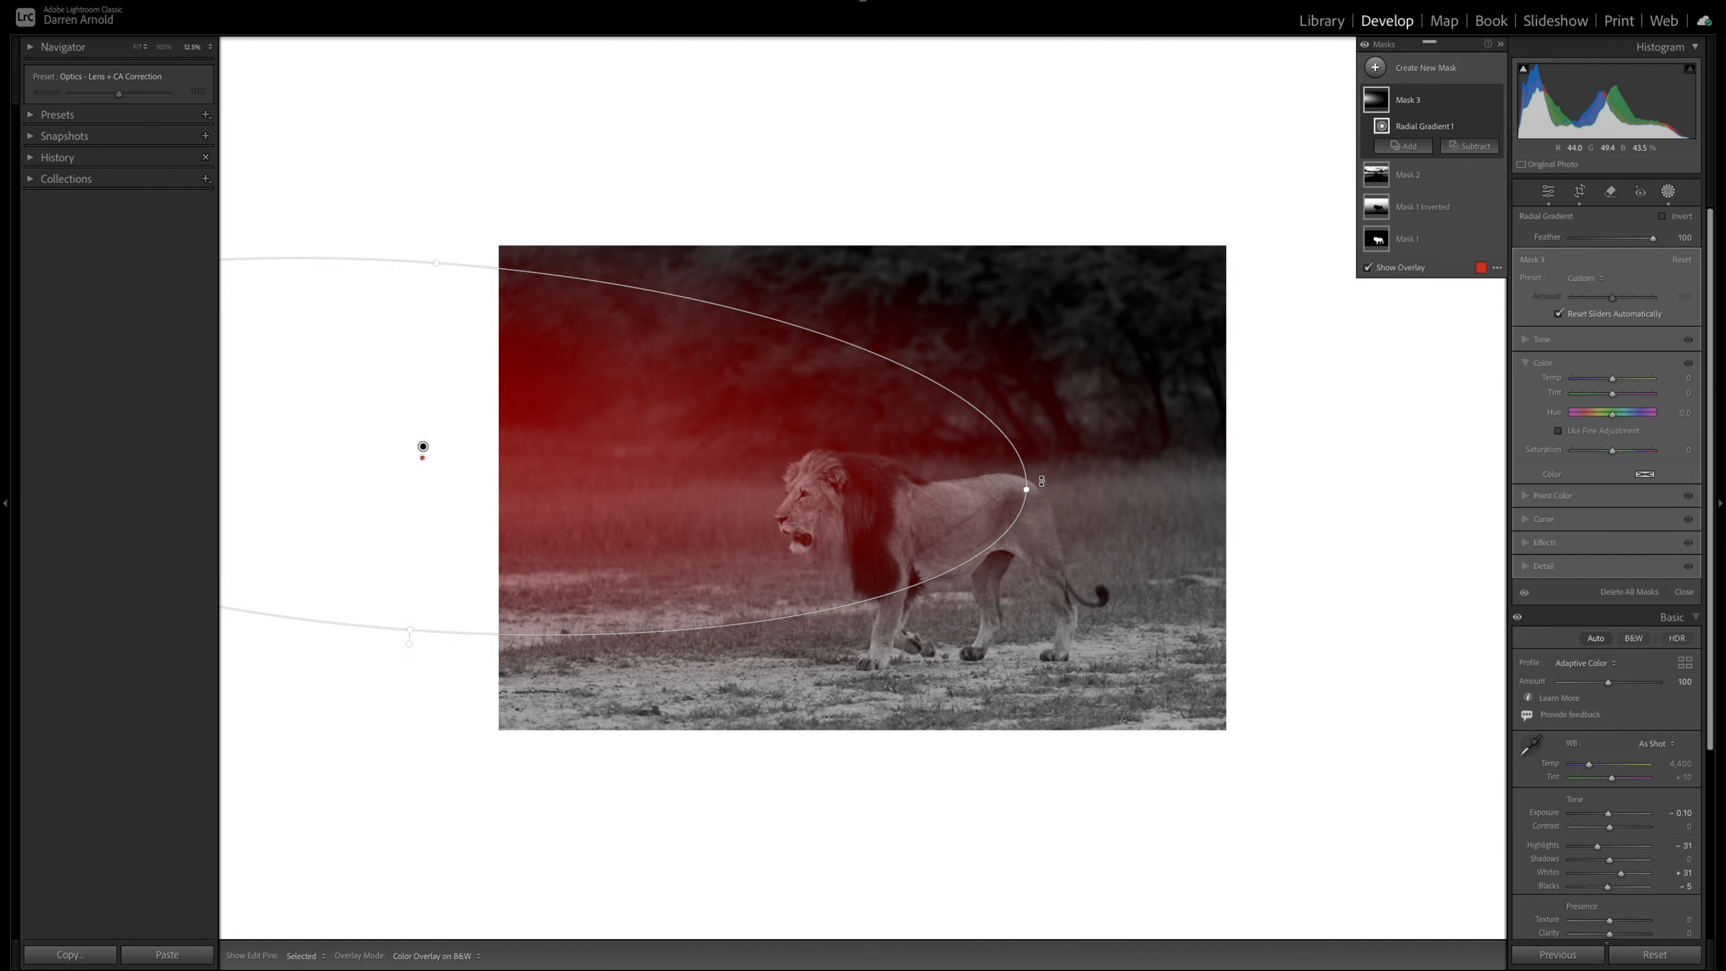
Set Mask 3's dehaze to -44 and its colour temperature to 41 for a warm, hazy glow.
left_click(1526, 544)
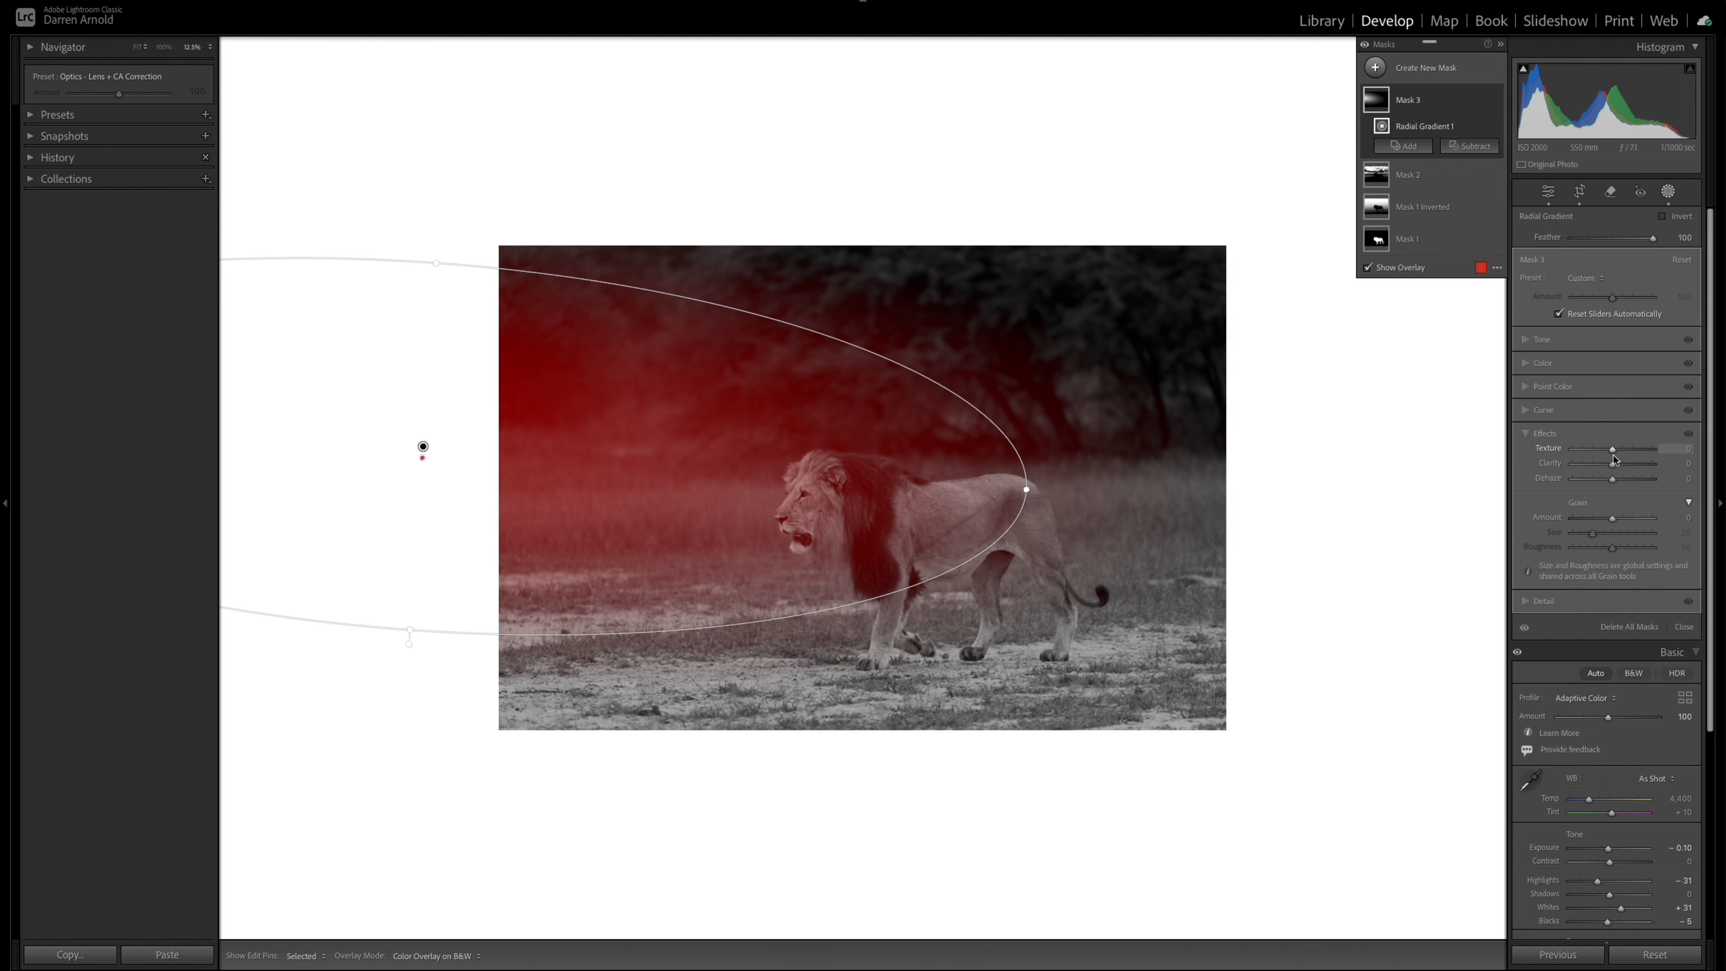
left_click_drag(1612, 484, 1593, 482)
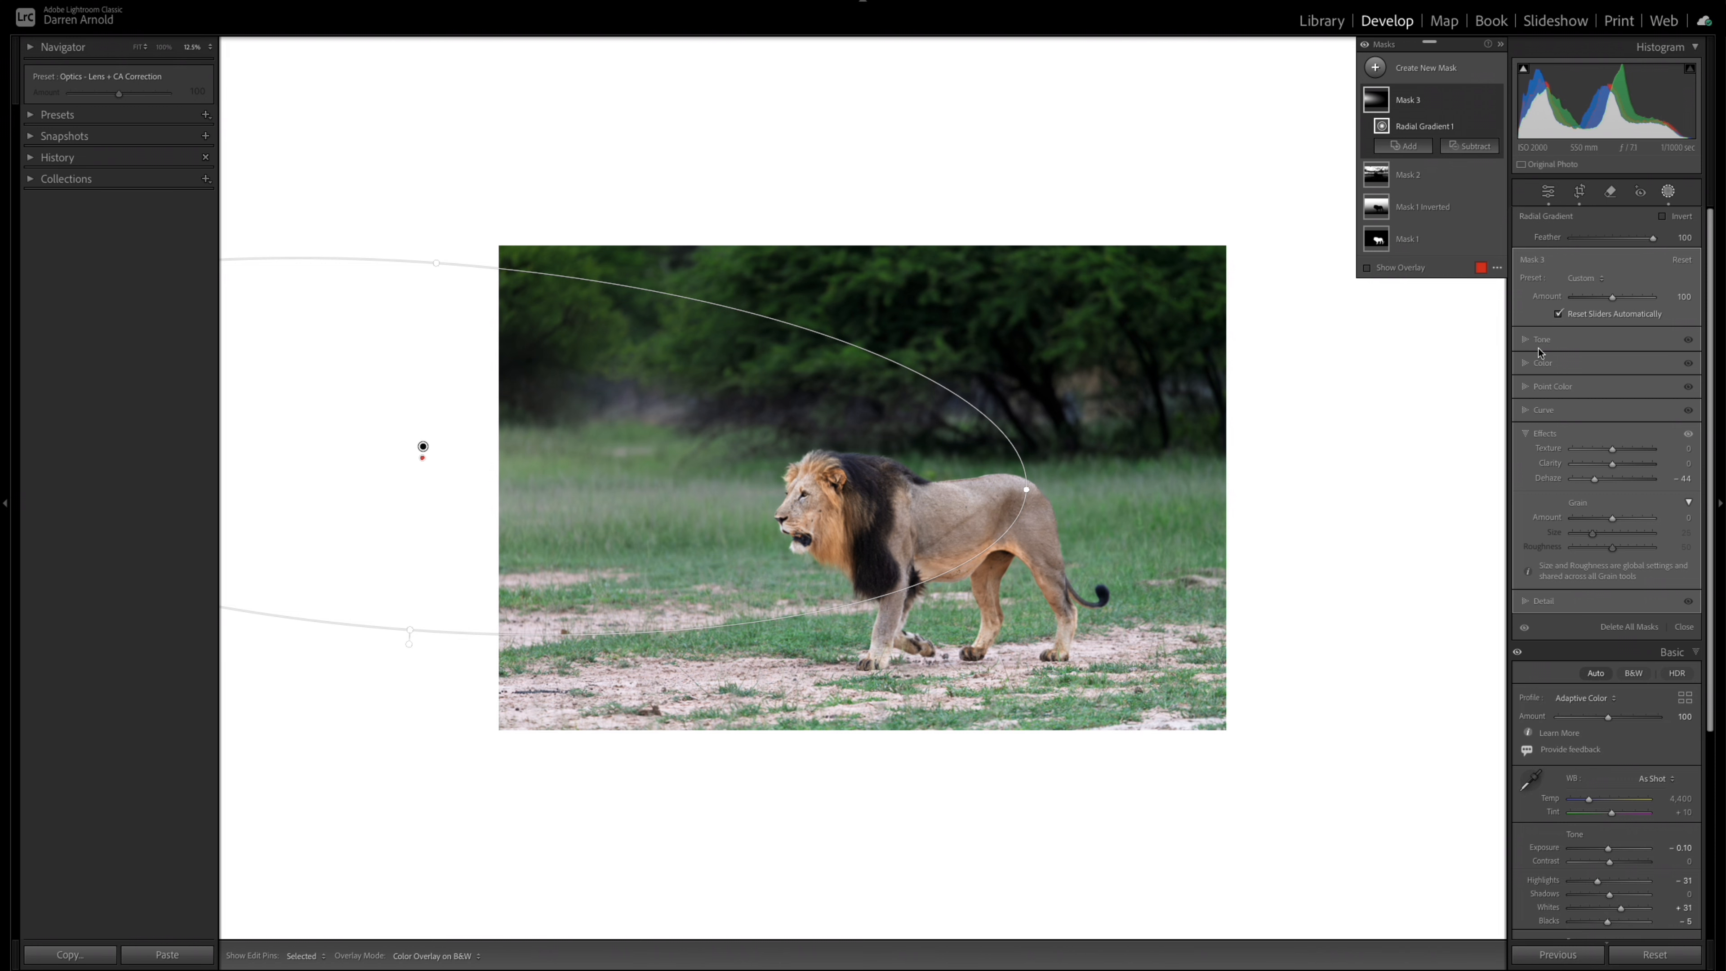
left_click(1524, 340)
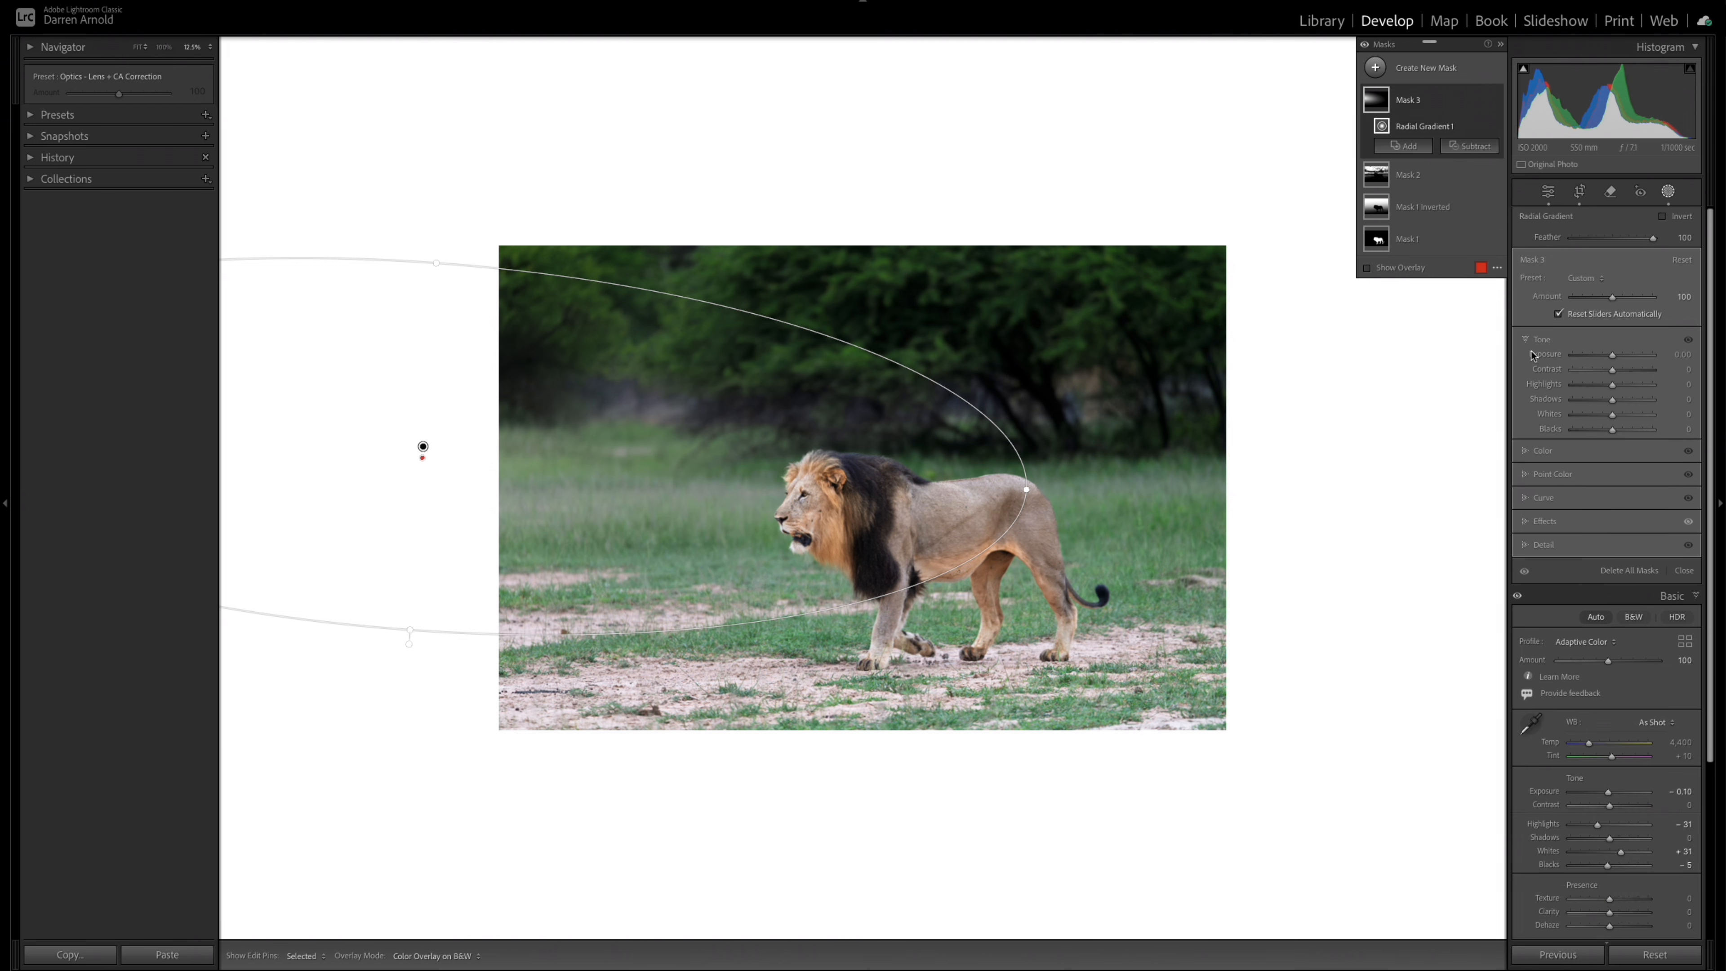
left_click(1525, 452)
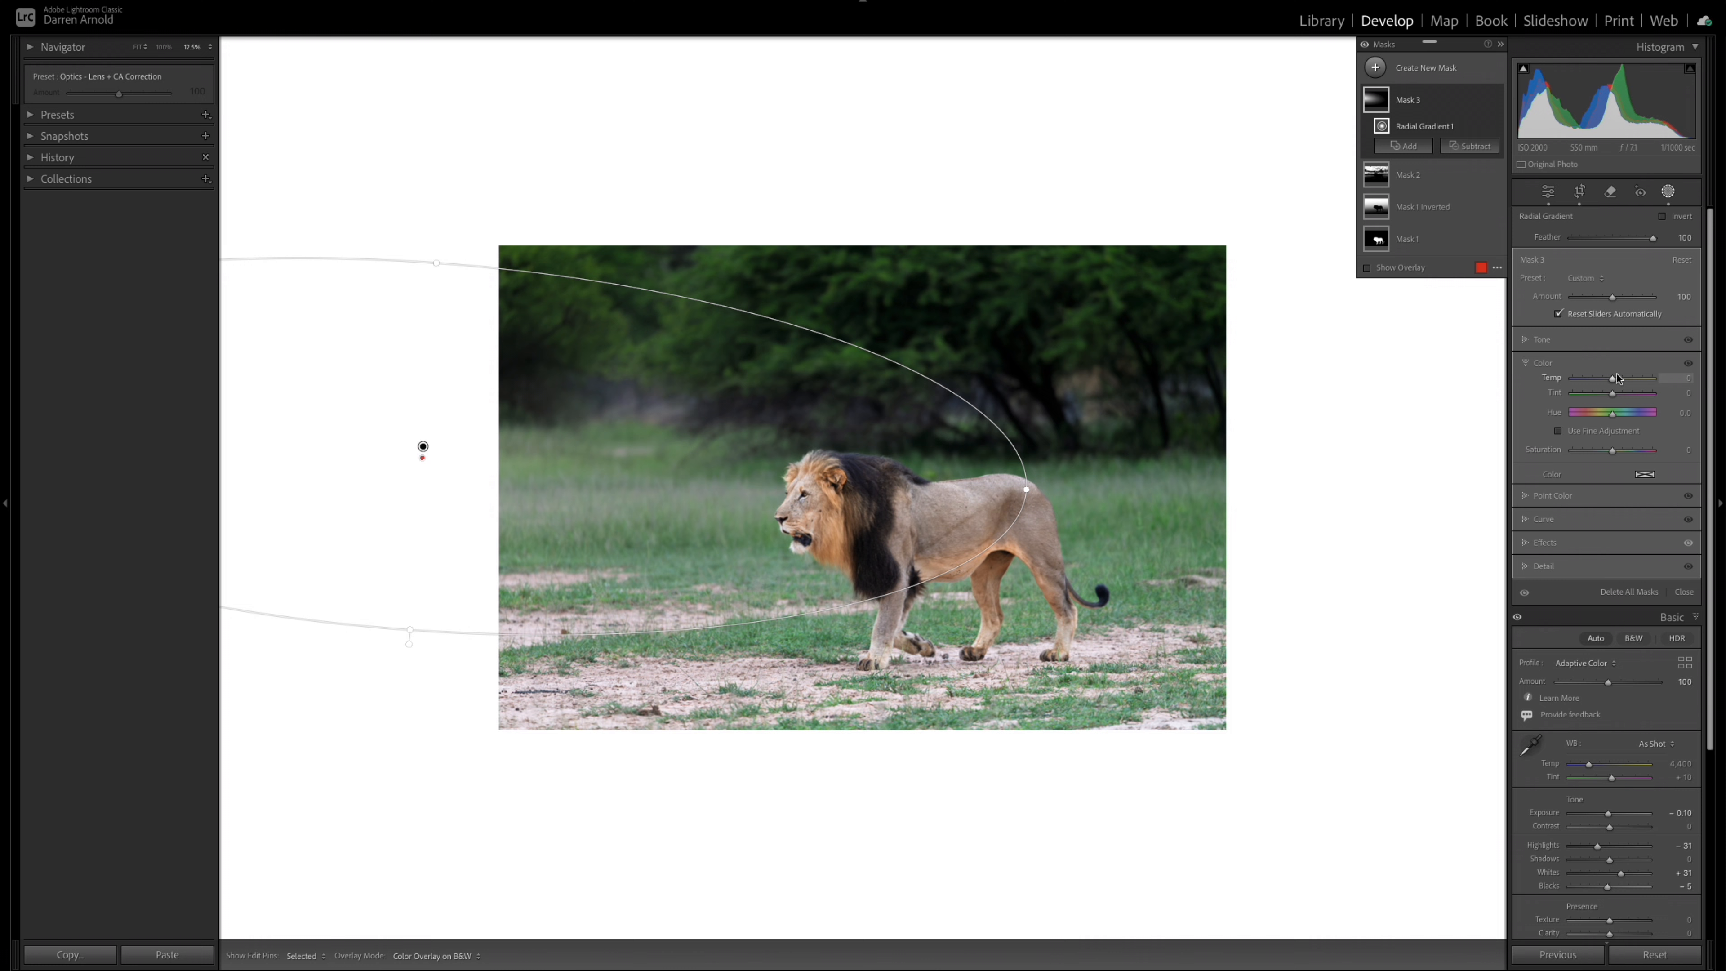
left_click_drag(1612, 380, 1630, 382)
Subtract the detected subject from Mask 3 to keep the radial glow off the lion.
left_click(1477, 147)
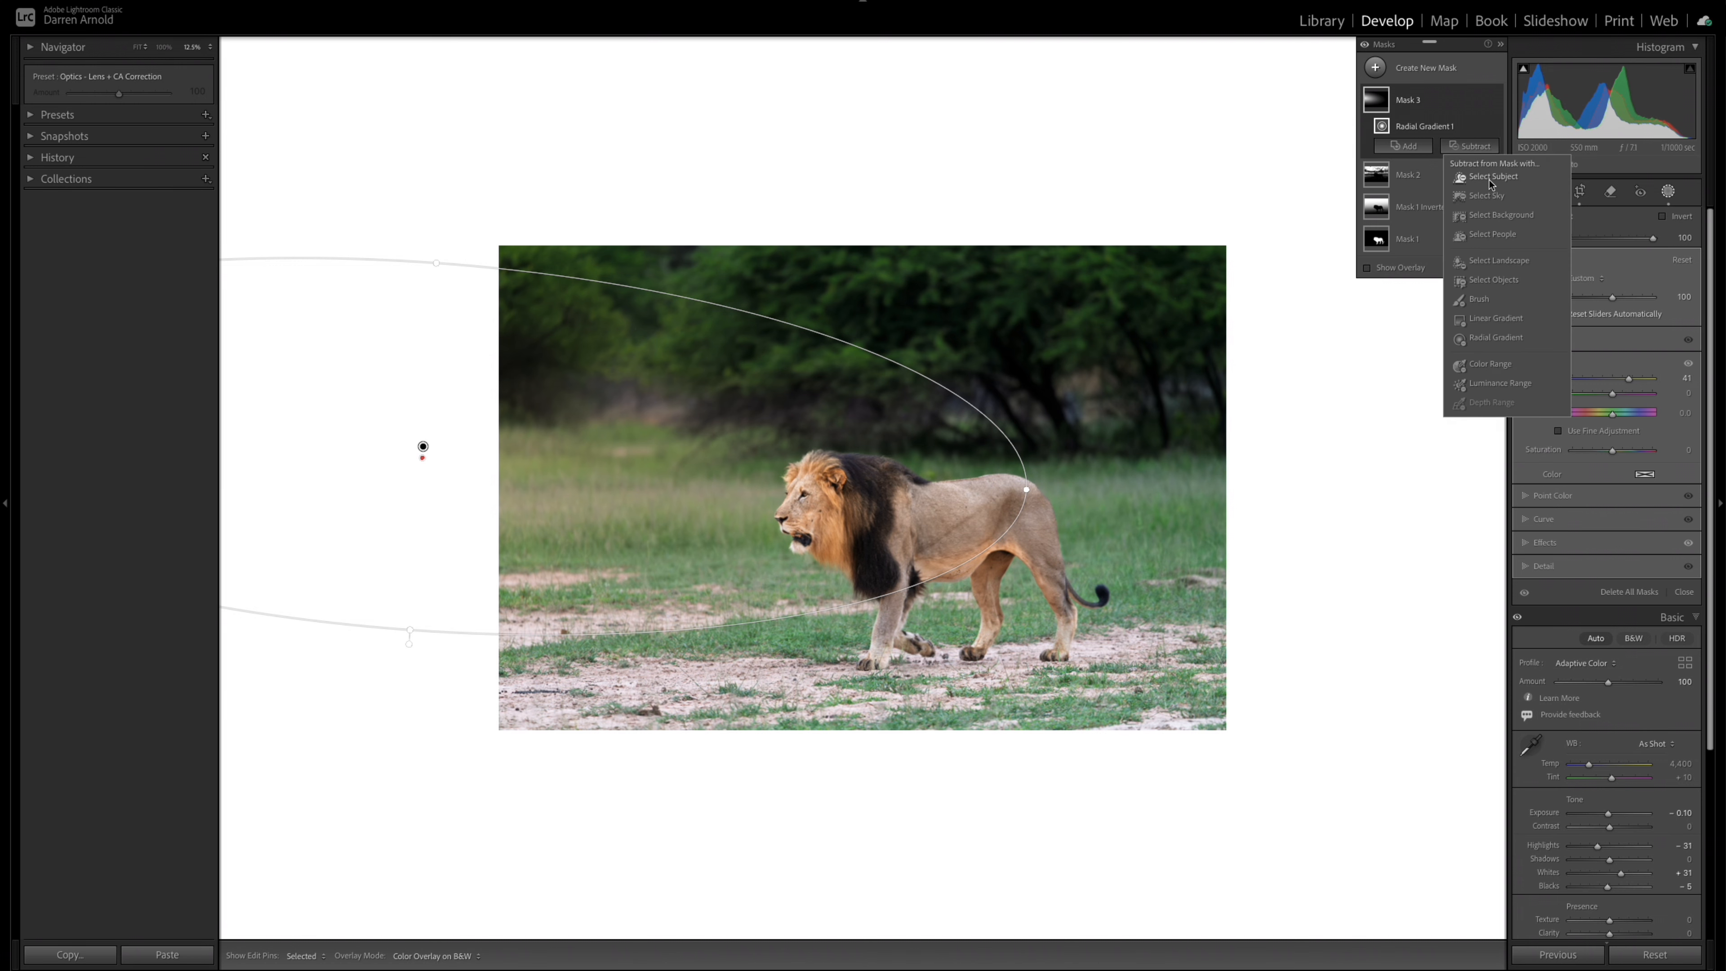
left_click(1490, 178)
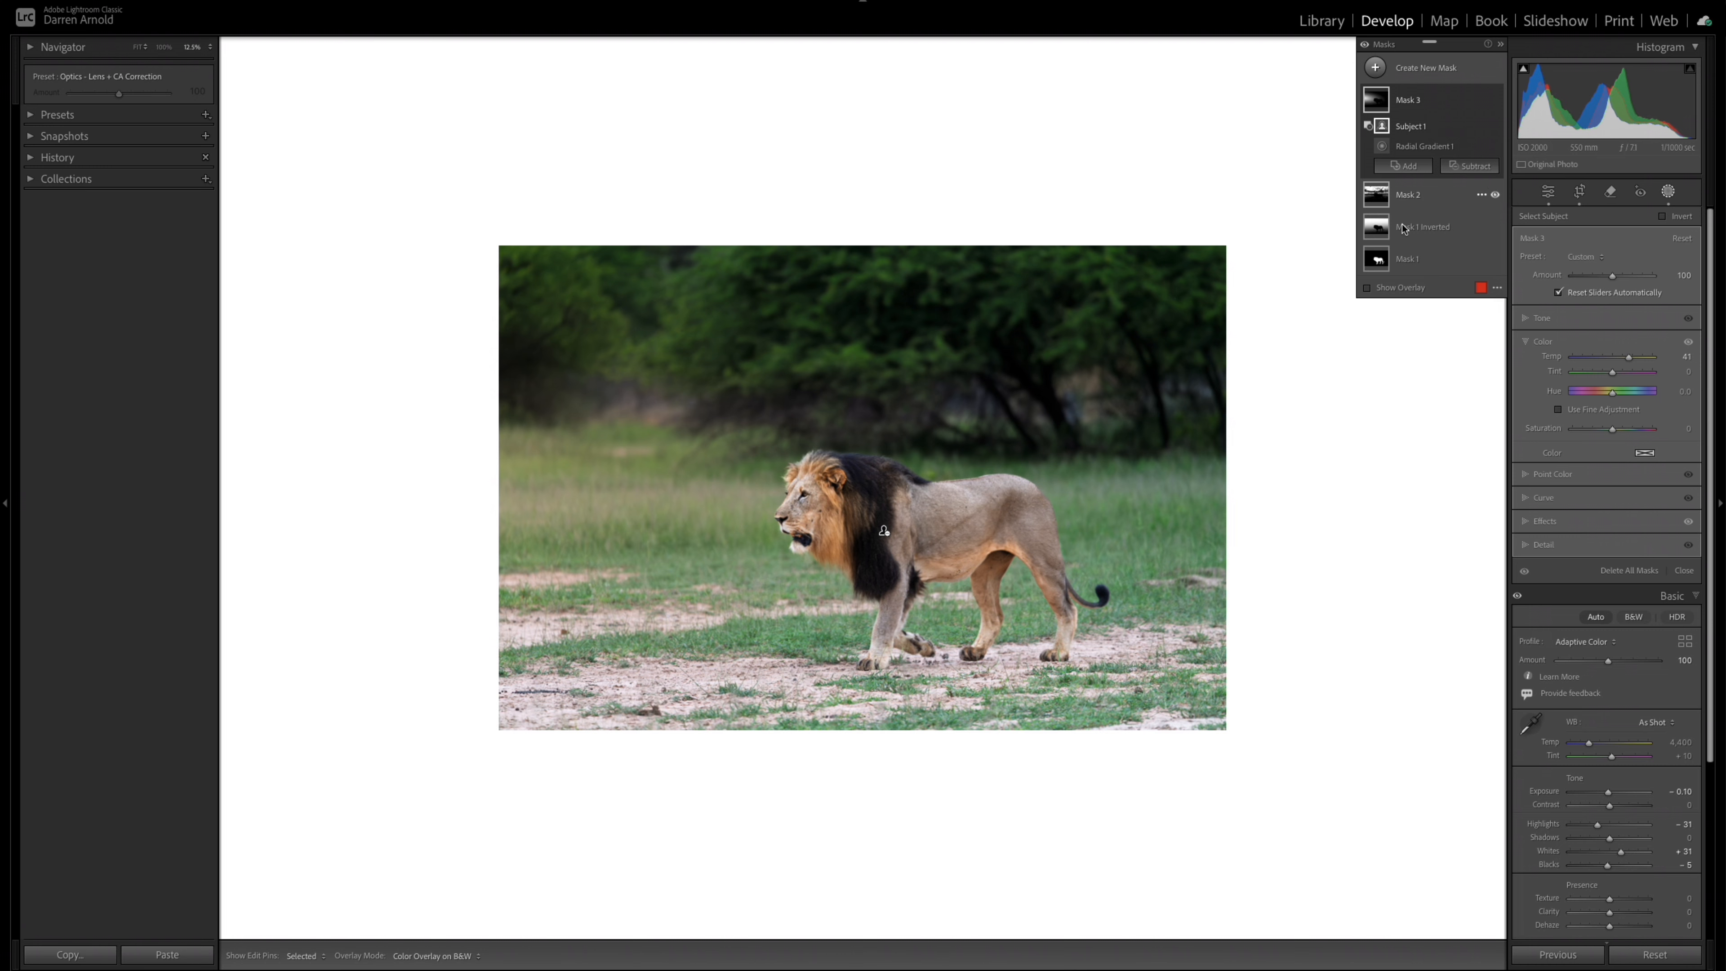
Fit the whole photo to the view and compare it with Mask 3 hidden and shown.
left_click(141, 47)
left_click(146, 61)
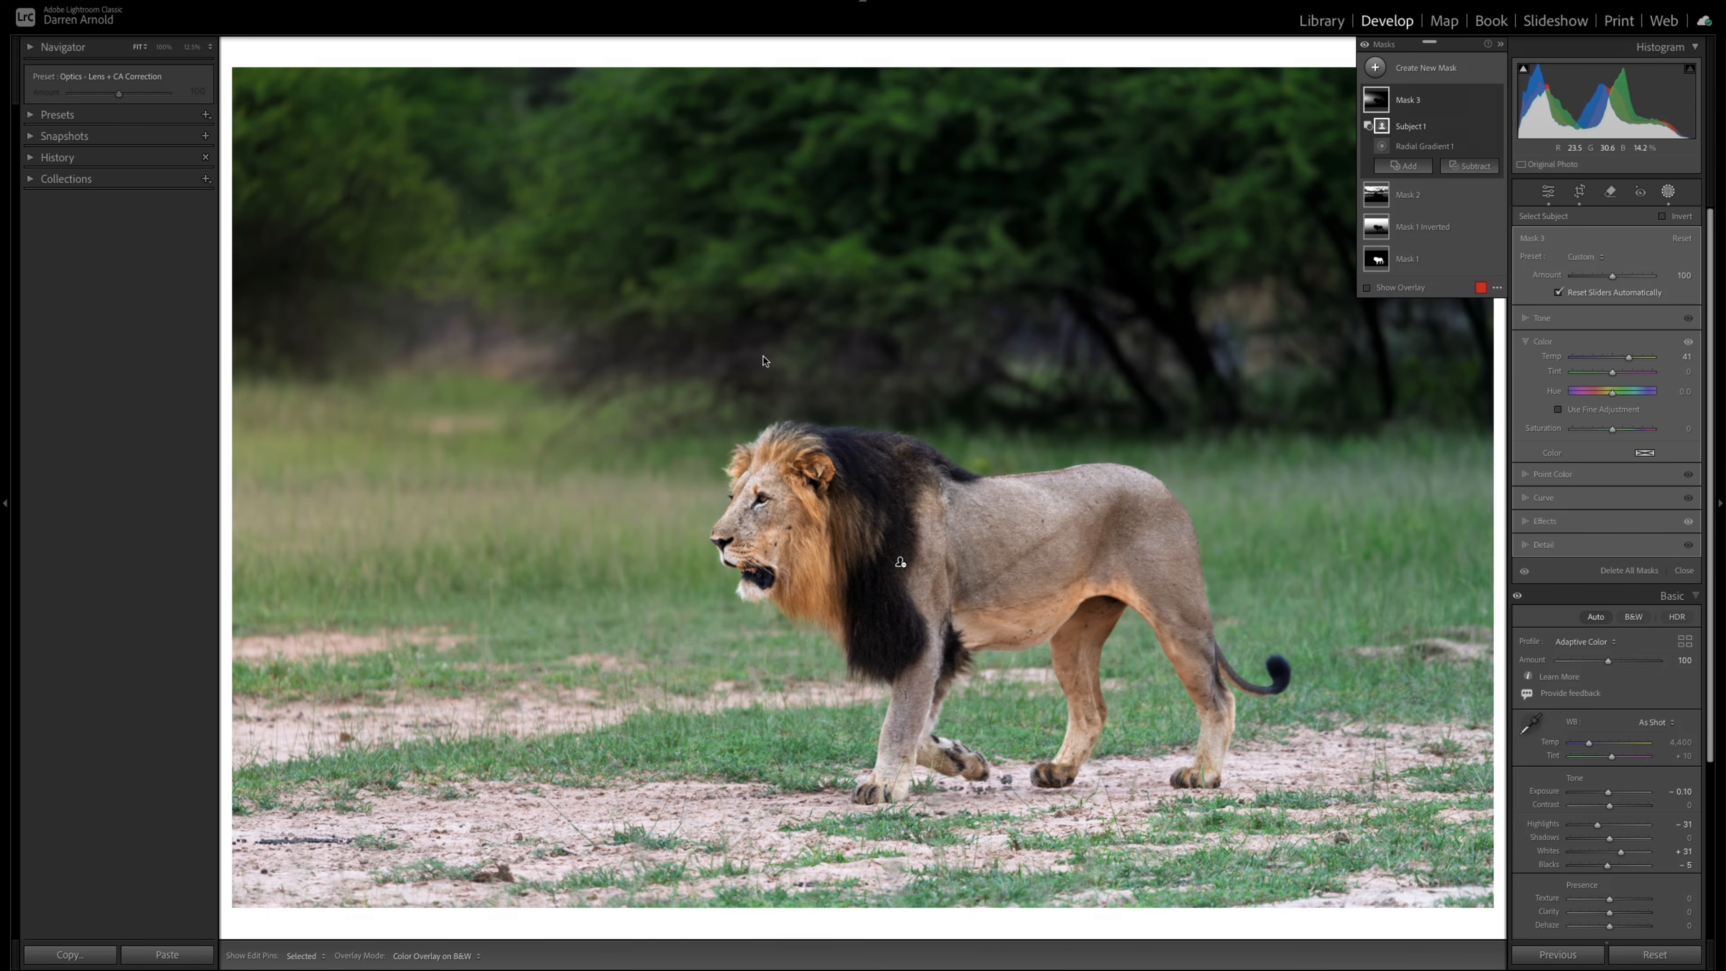
mouse_move(1495, 102)
left_click(1496, 101)
left_click(1495, 101)
left_click(1495, 100)
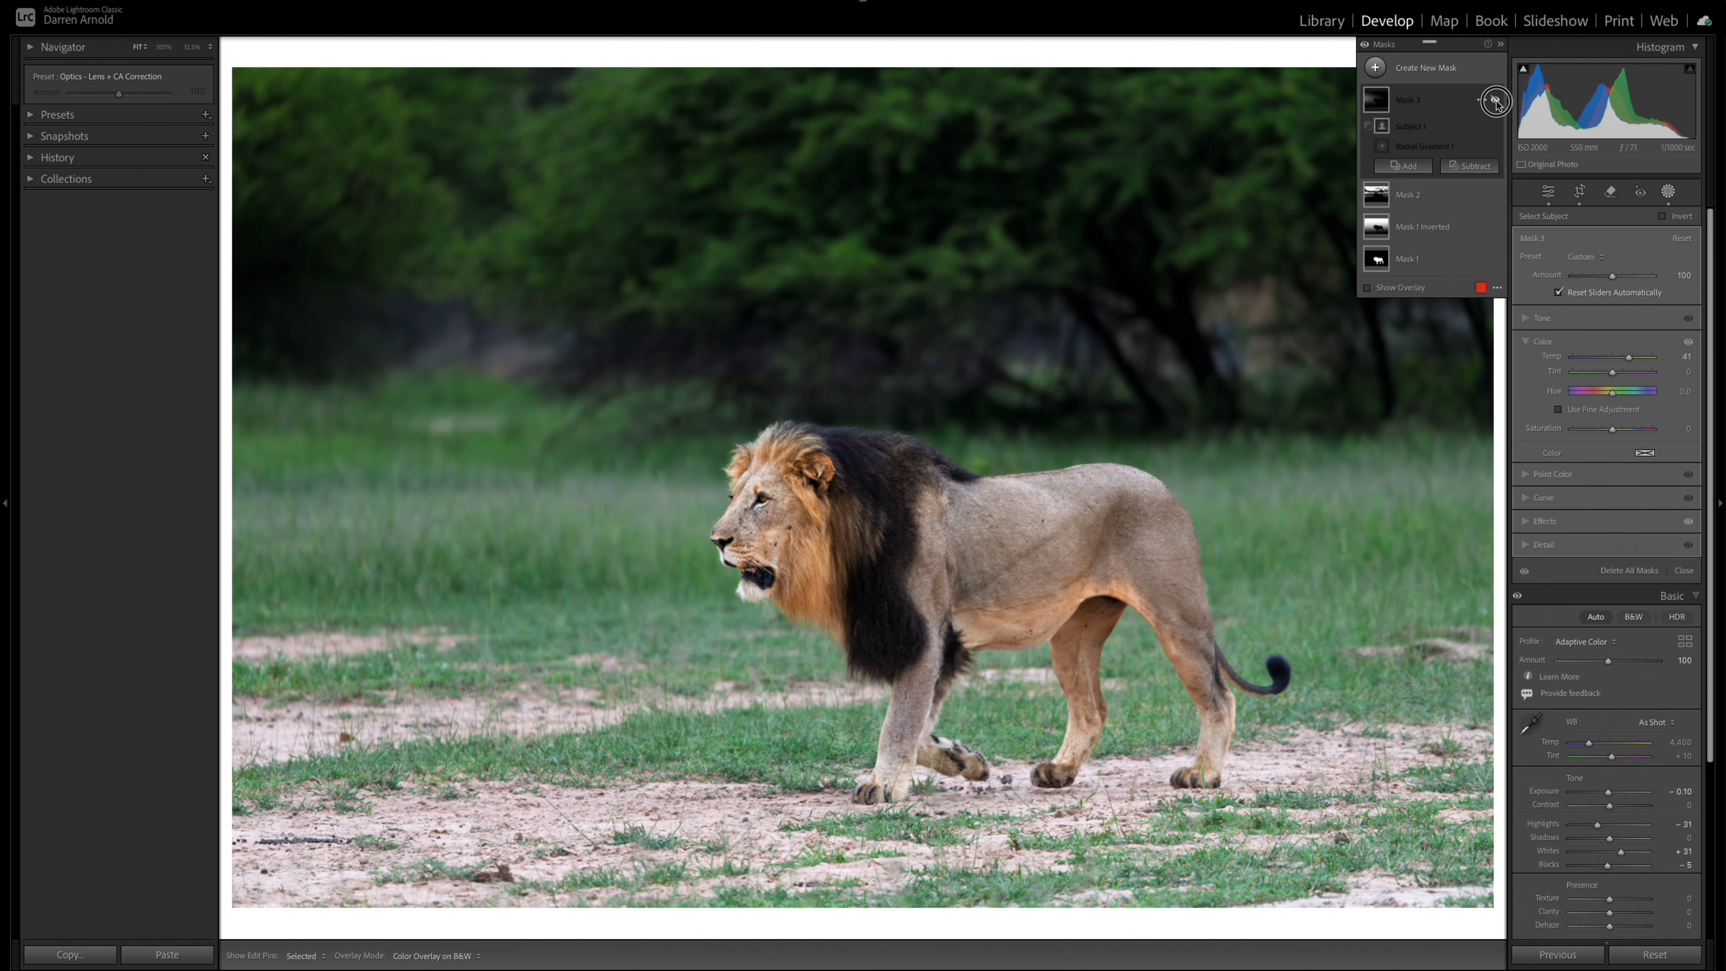
left_click(1495, 101)
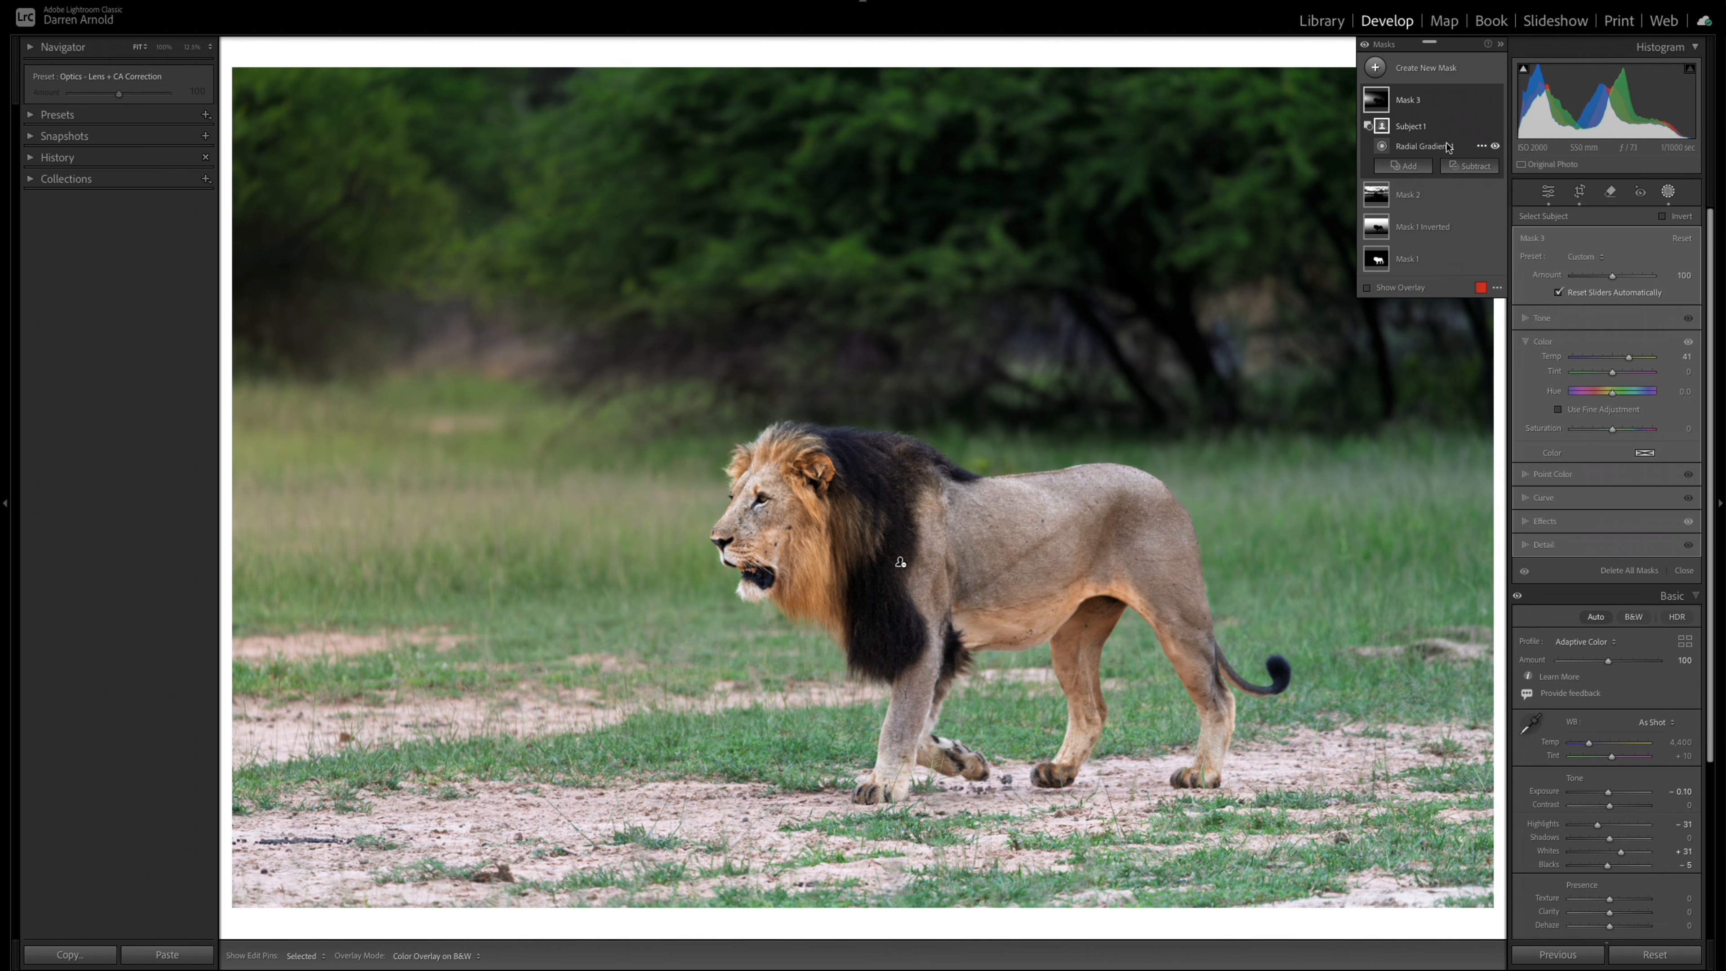
Add a brush component with a flow of 35 to Mask 3 and paint the warm light onto the lion's face.
left_click(1406, 167)
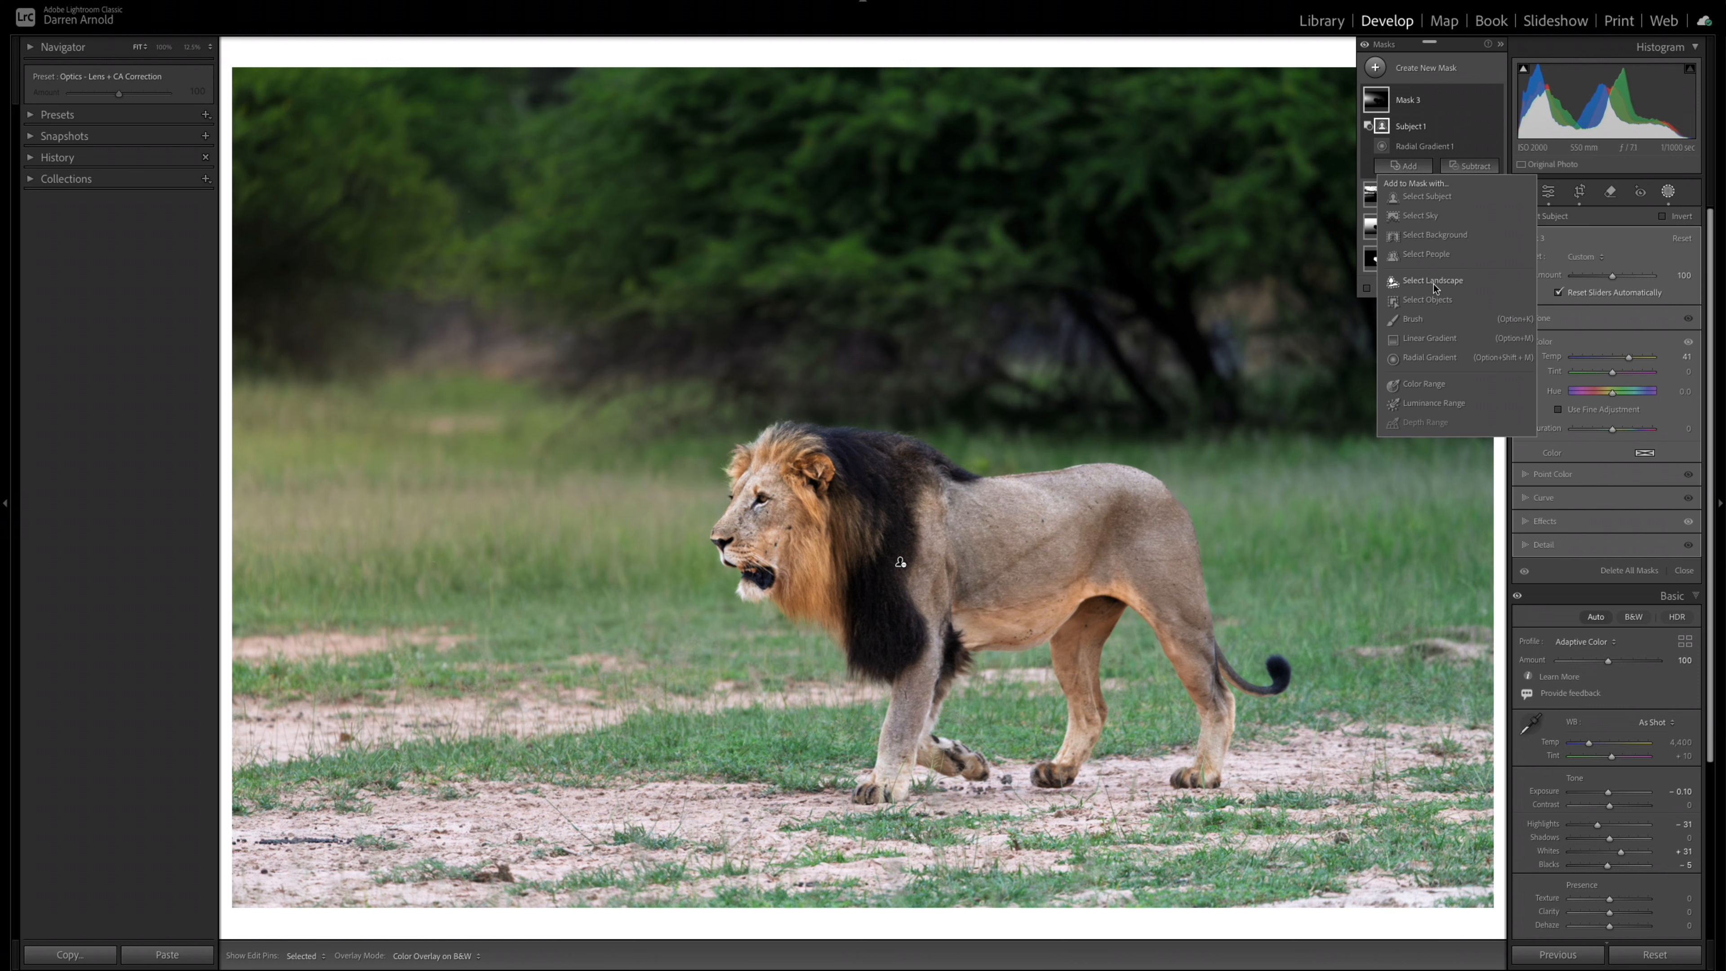
left_click(1413, 318)
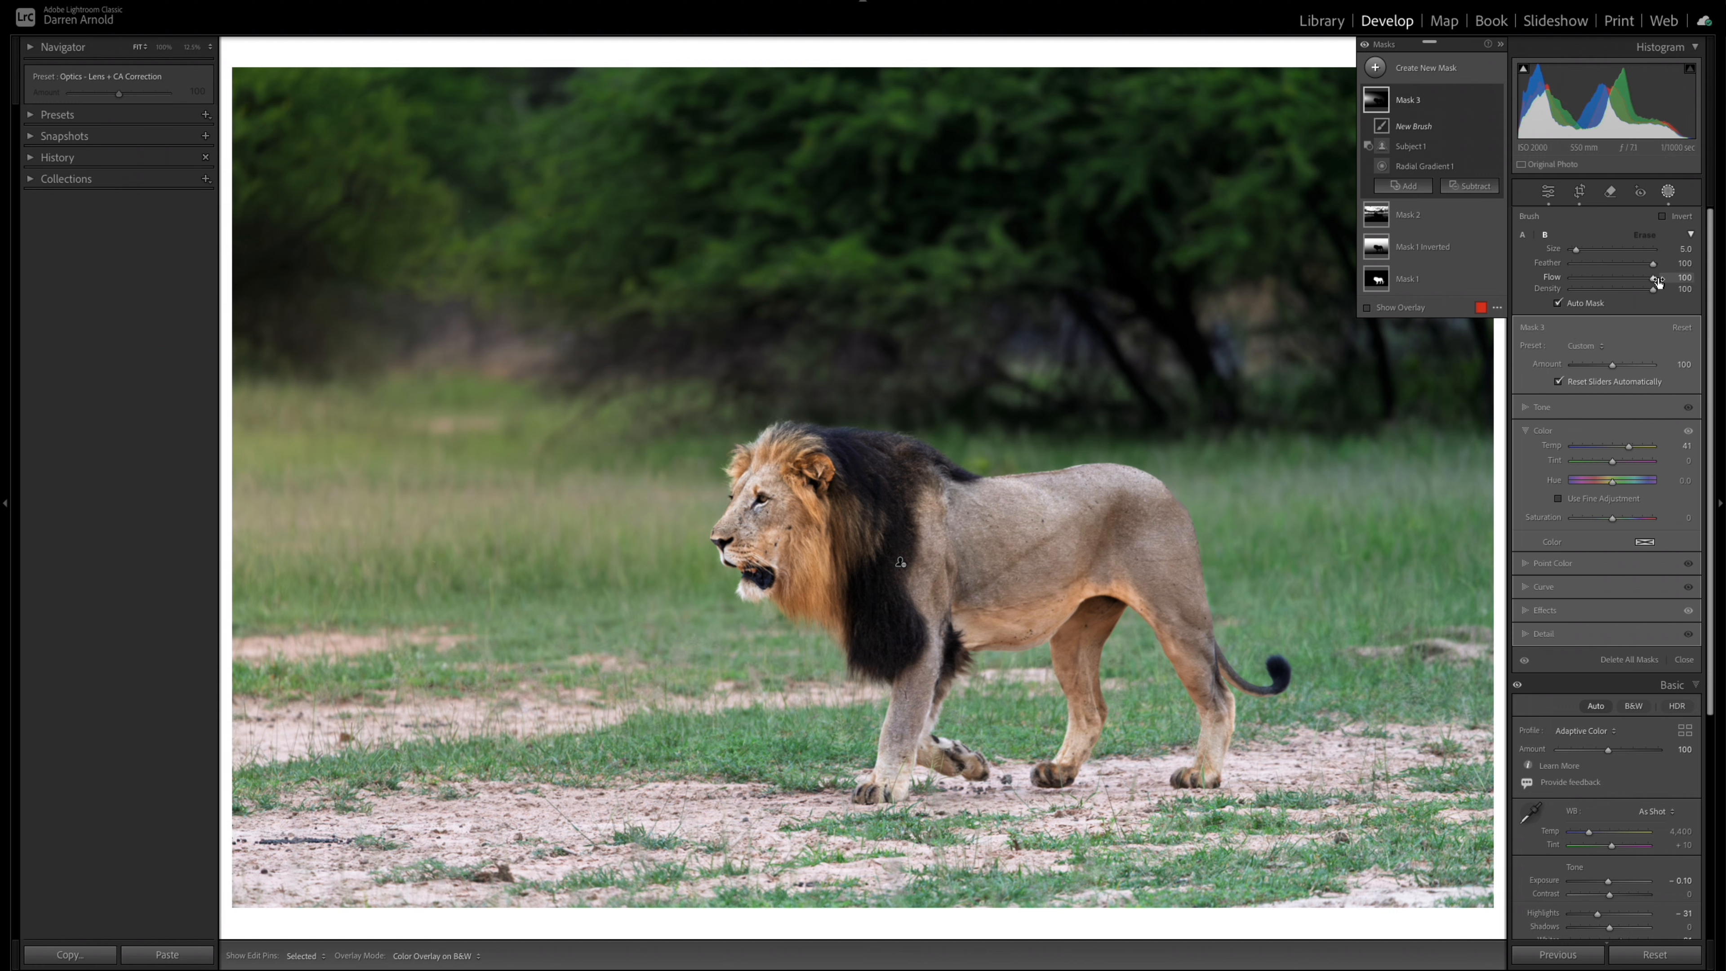
left_click_drag(1653, 284, 1600, 282)
key("h")
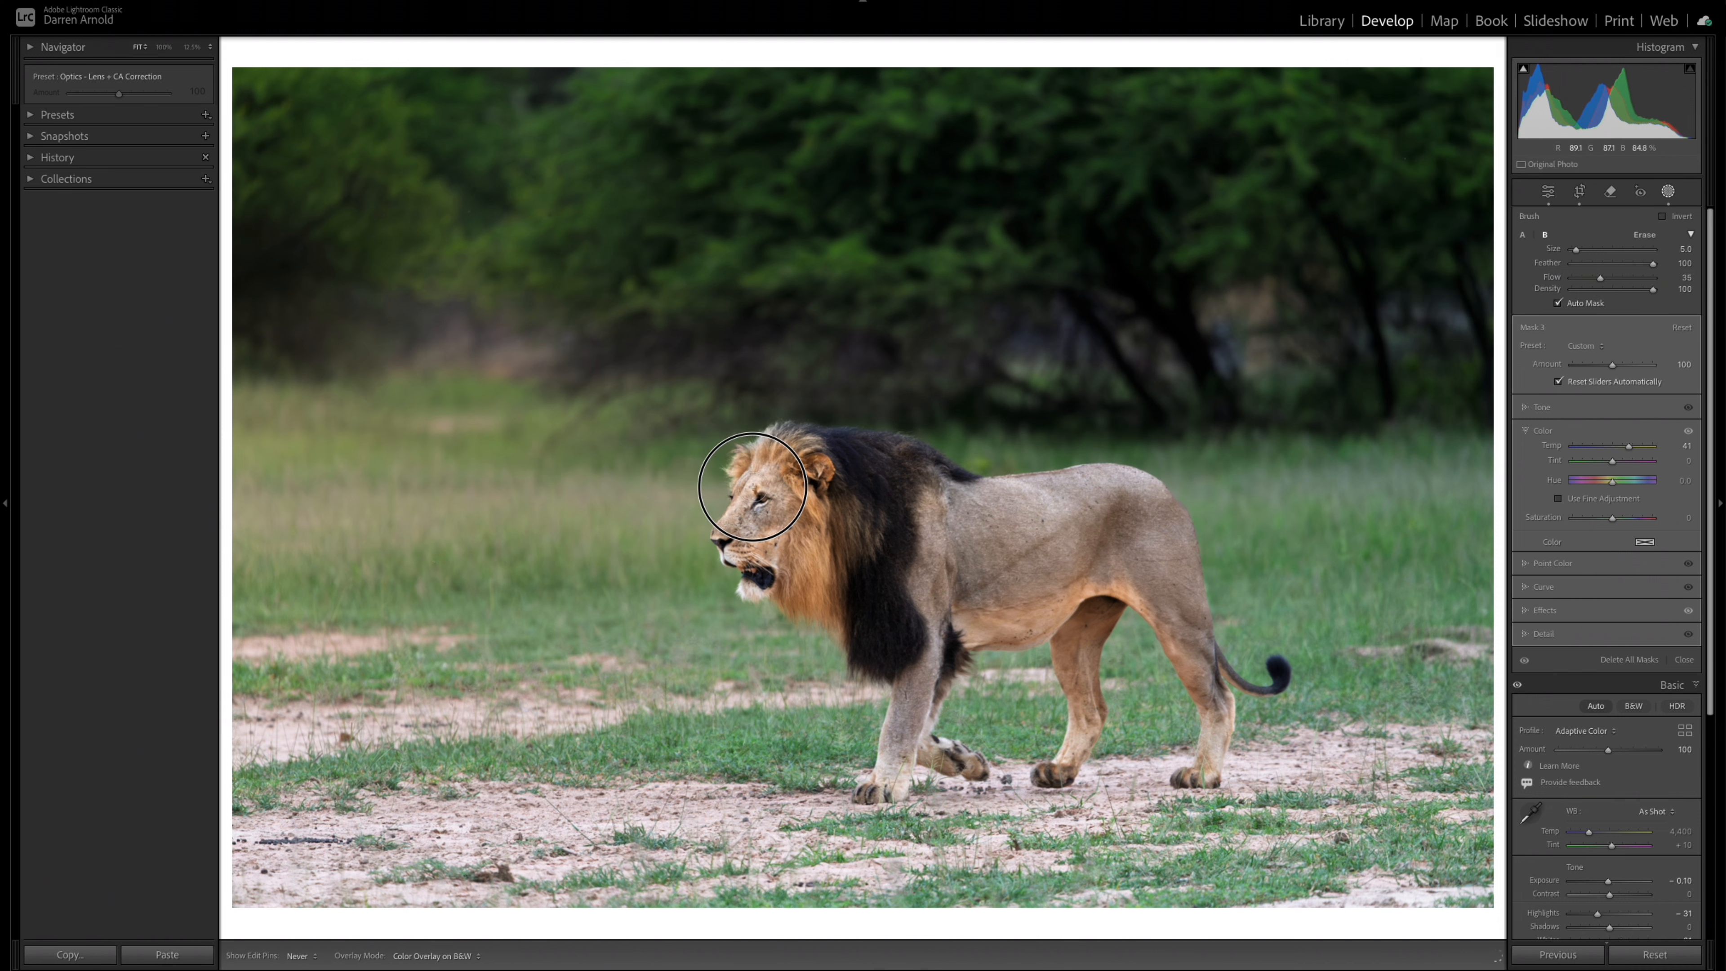
key("h")
key("h")
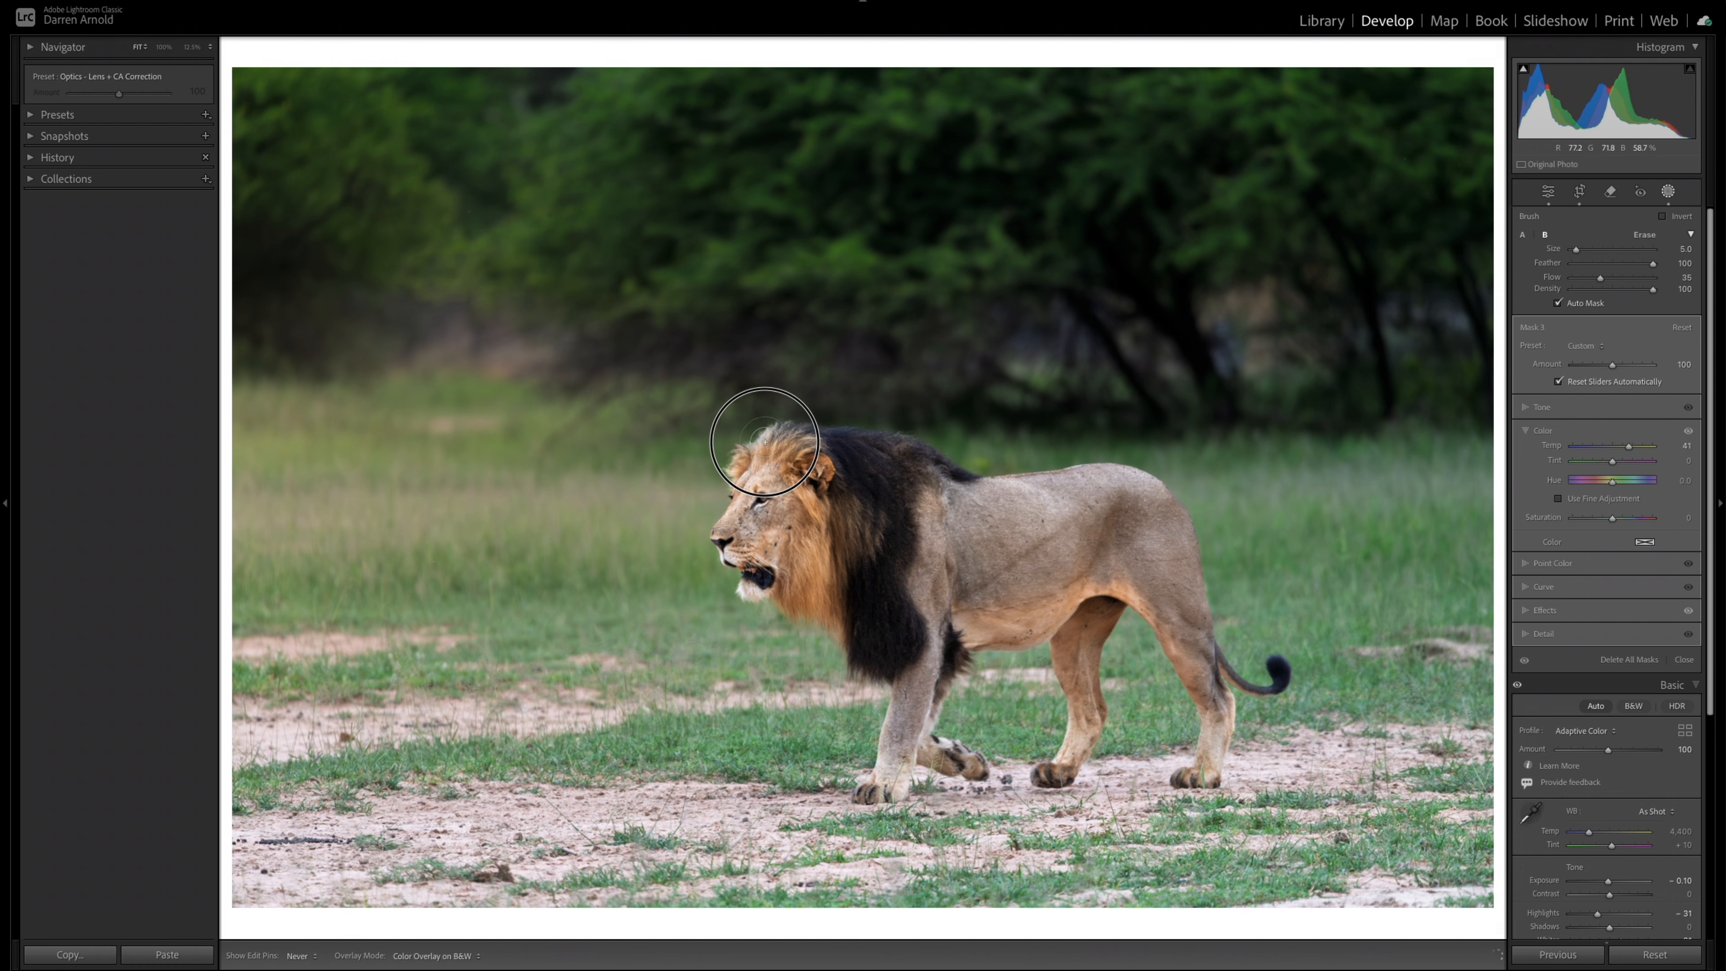
key("h")
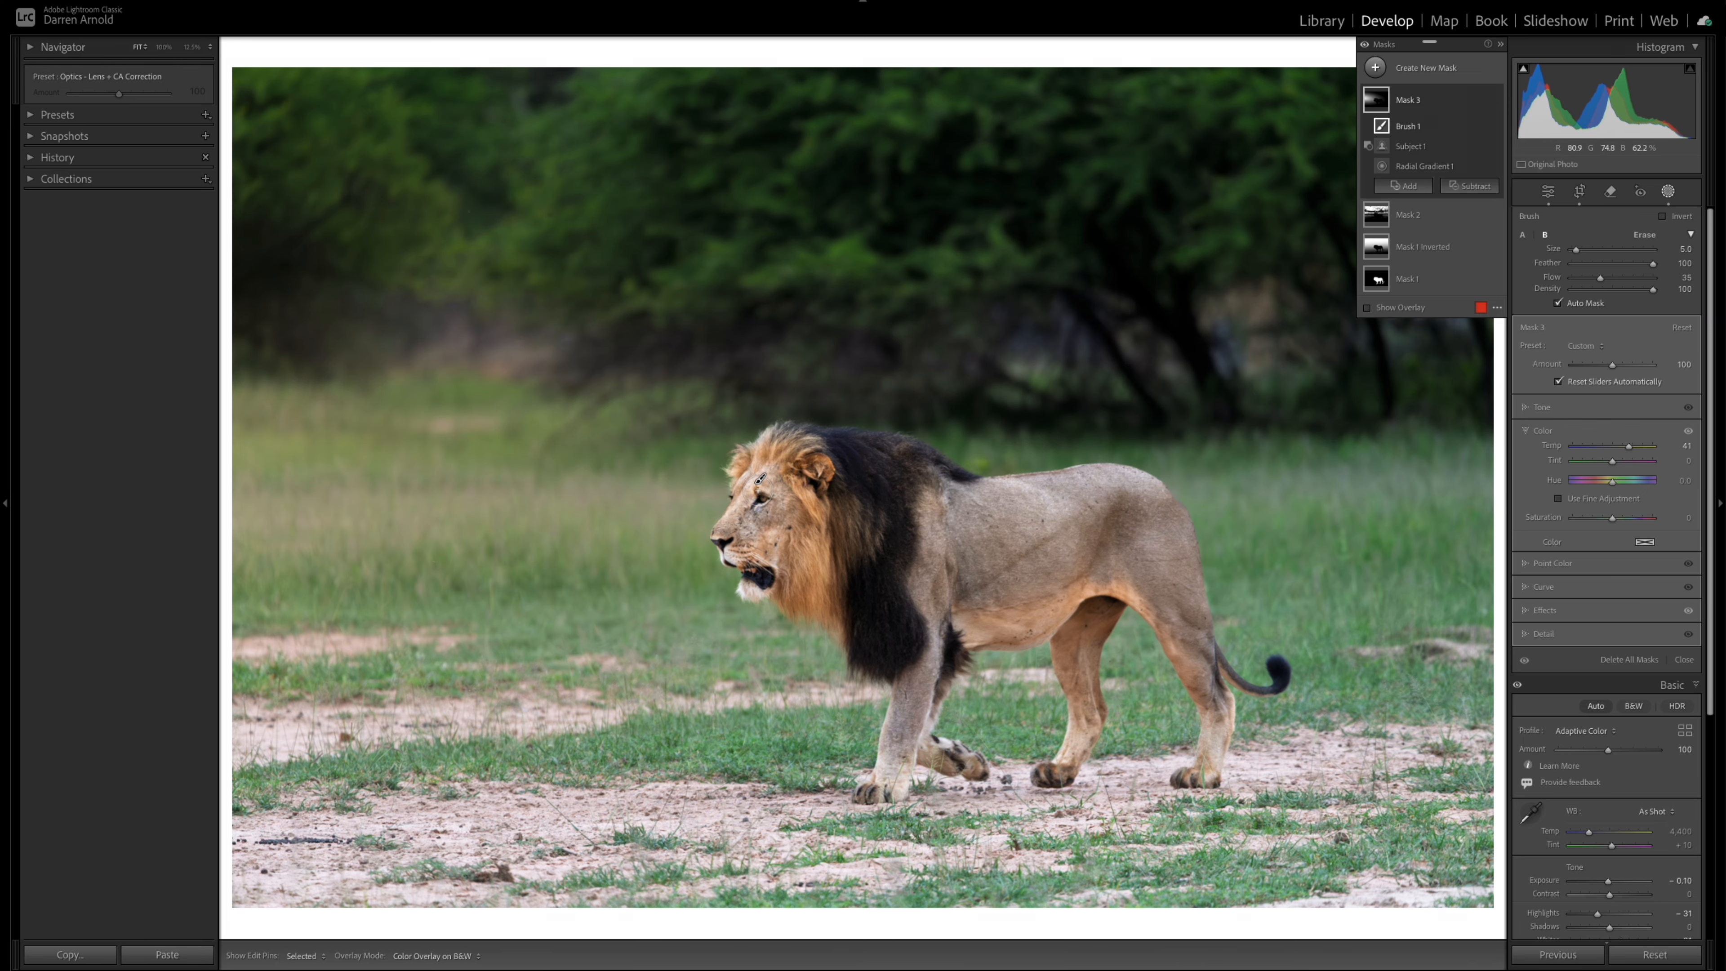
key("h")
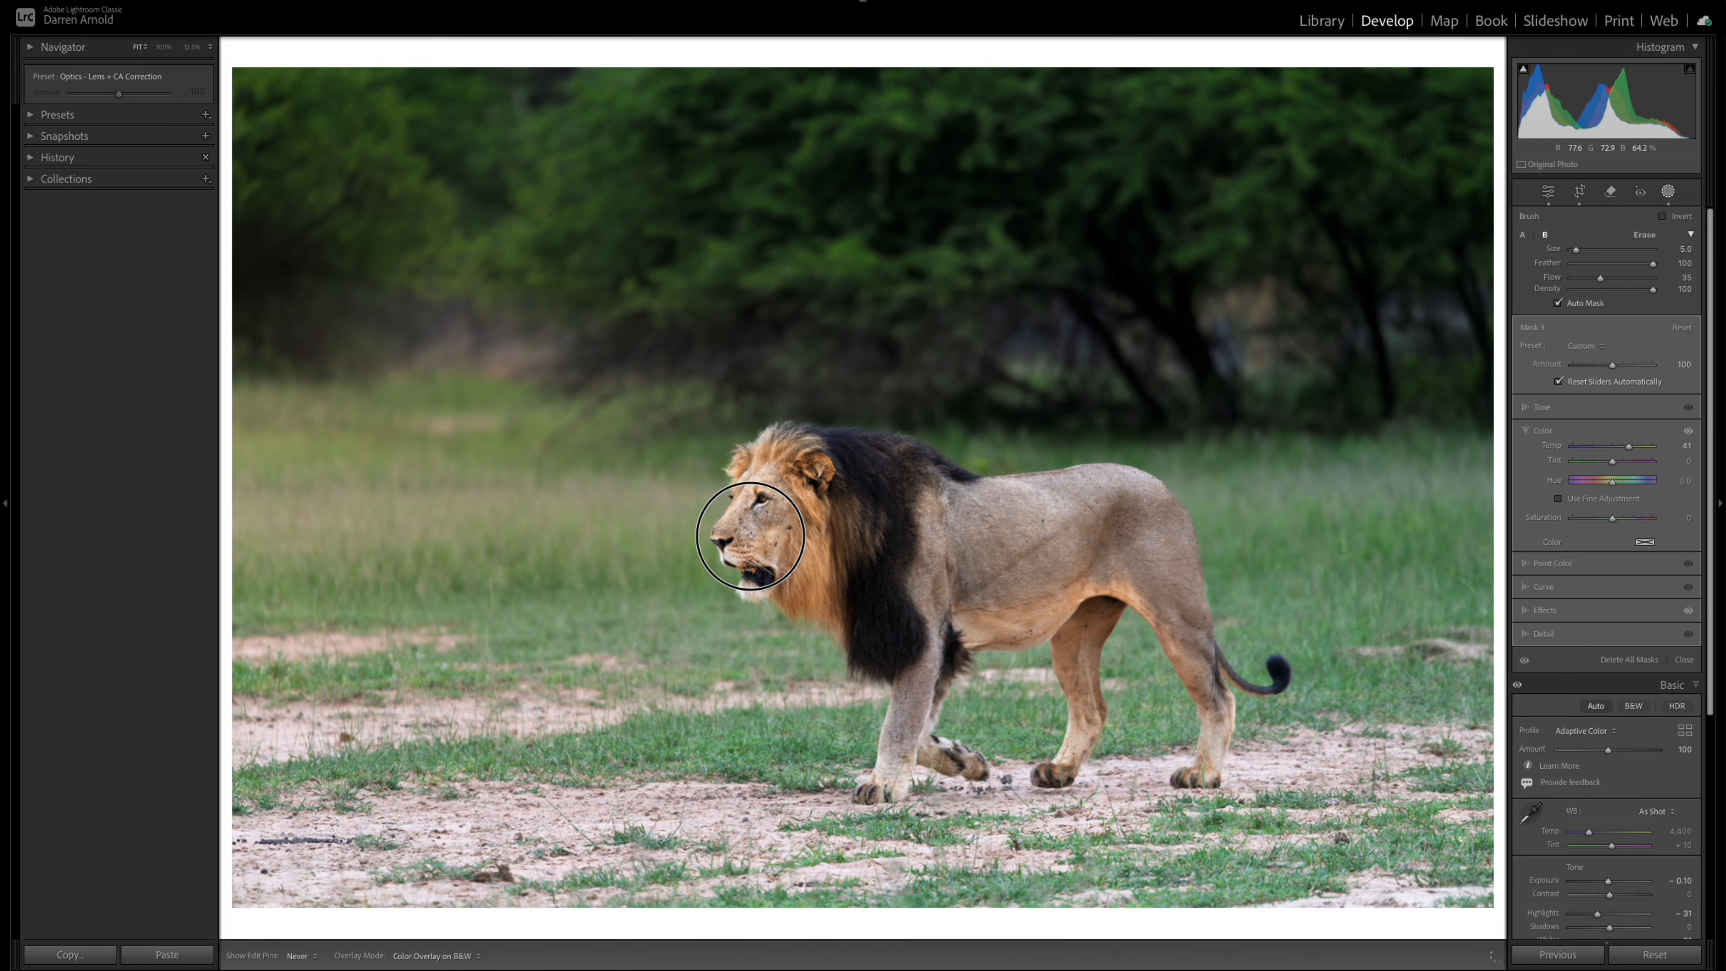
key("h")
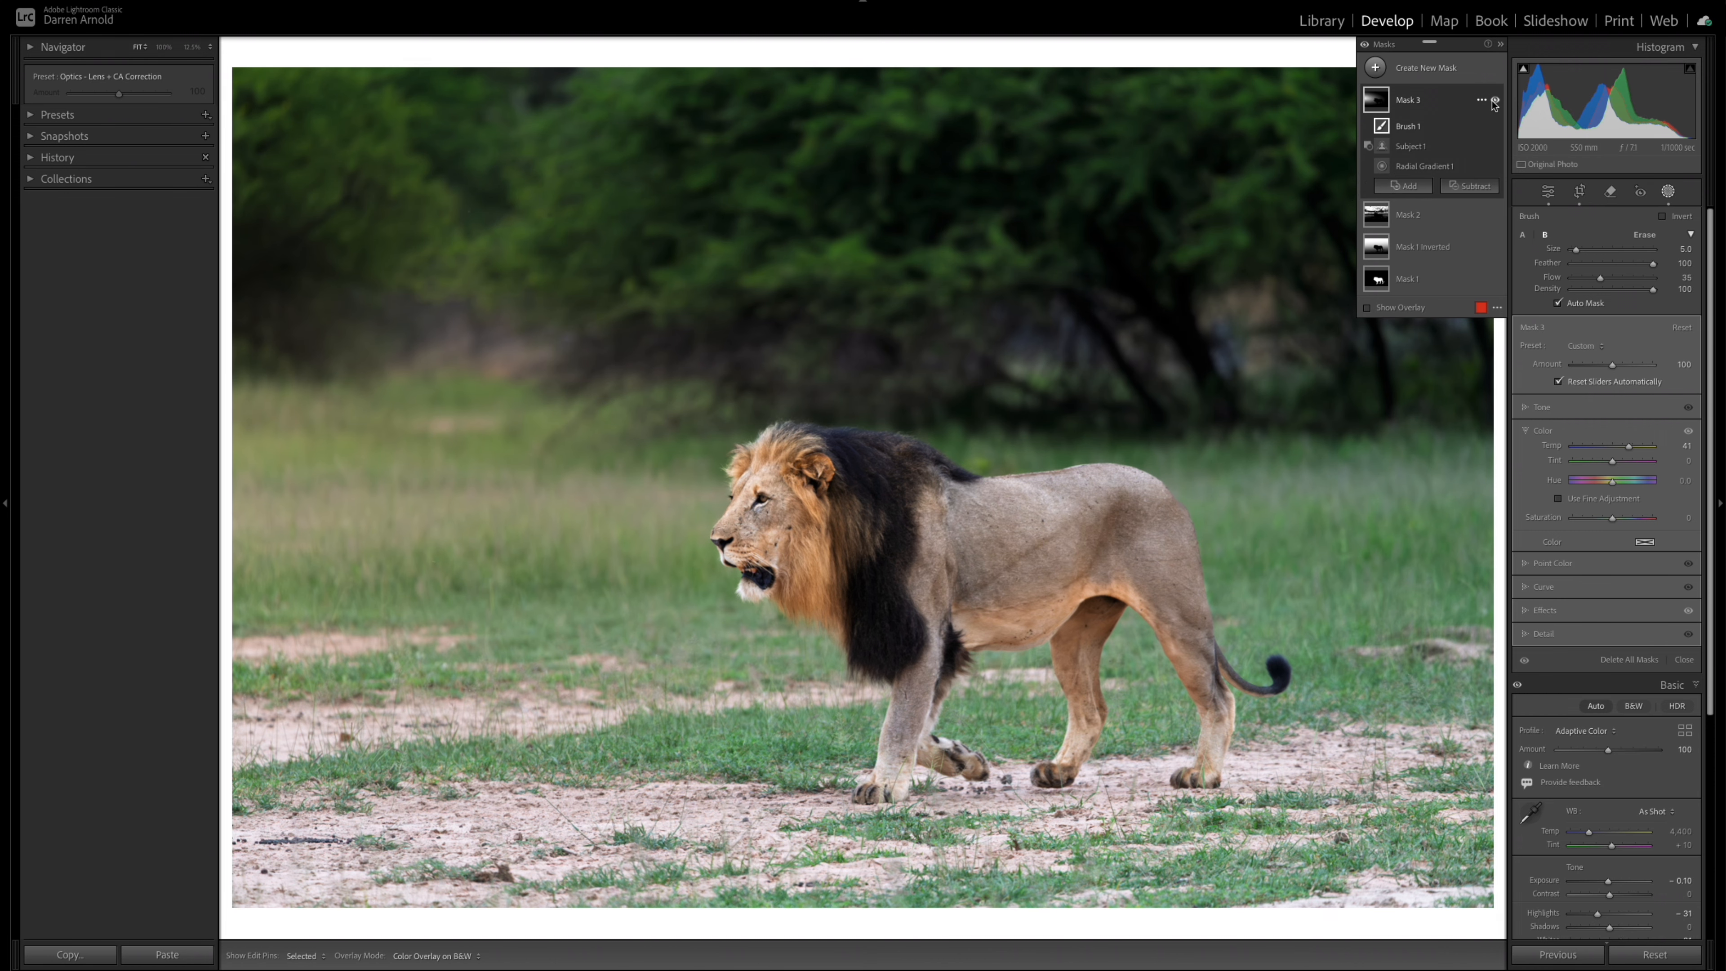
Compare the photo with and without Mask 3, including the brushed light on the lion's face.
left_click(1495, 101)
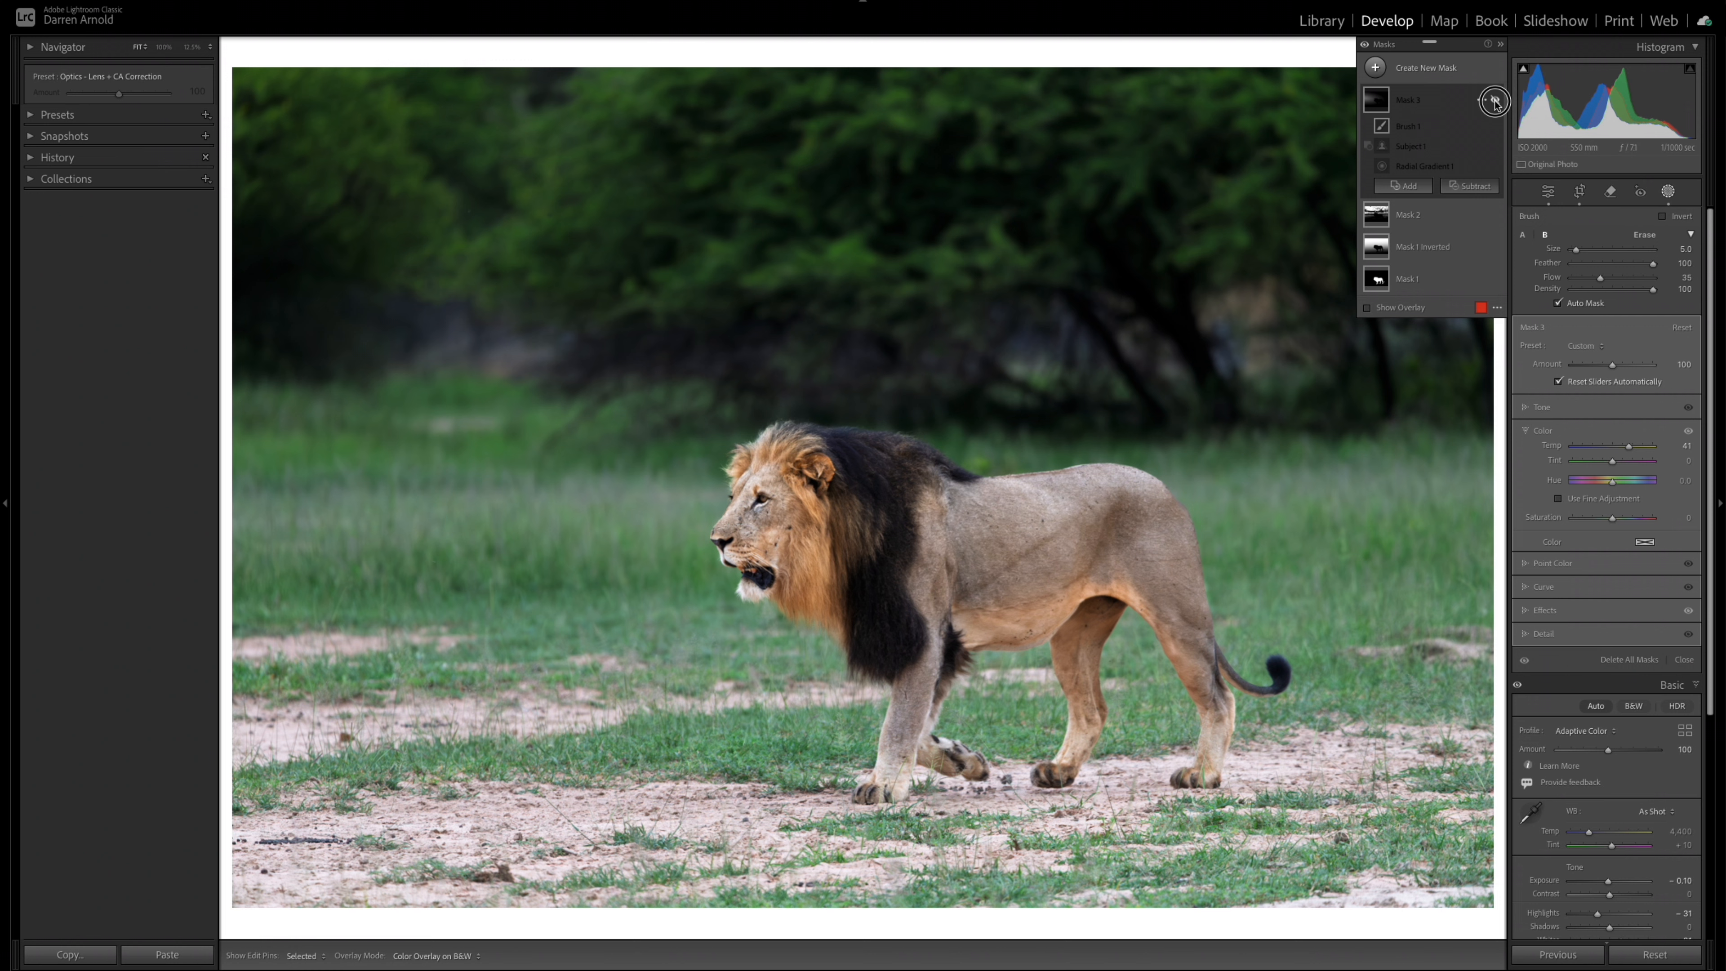
left_click(1494, 101)
left_click(1495, 101)
left_click(1495, 101)
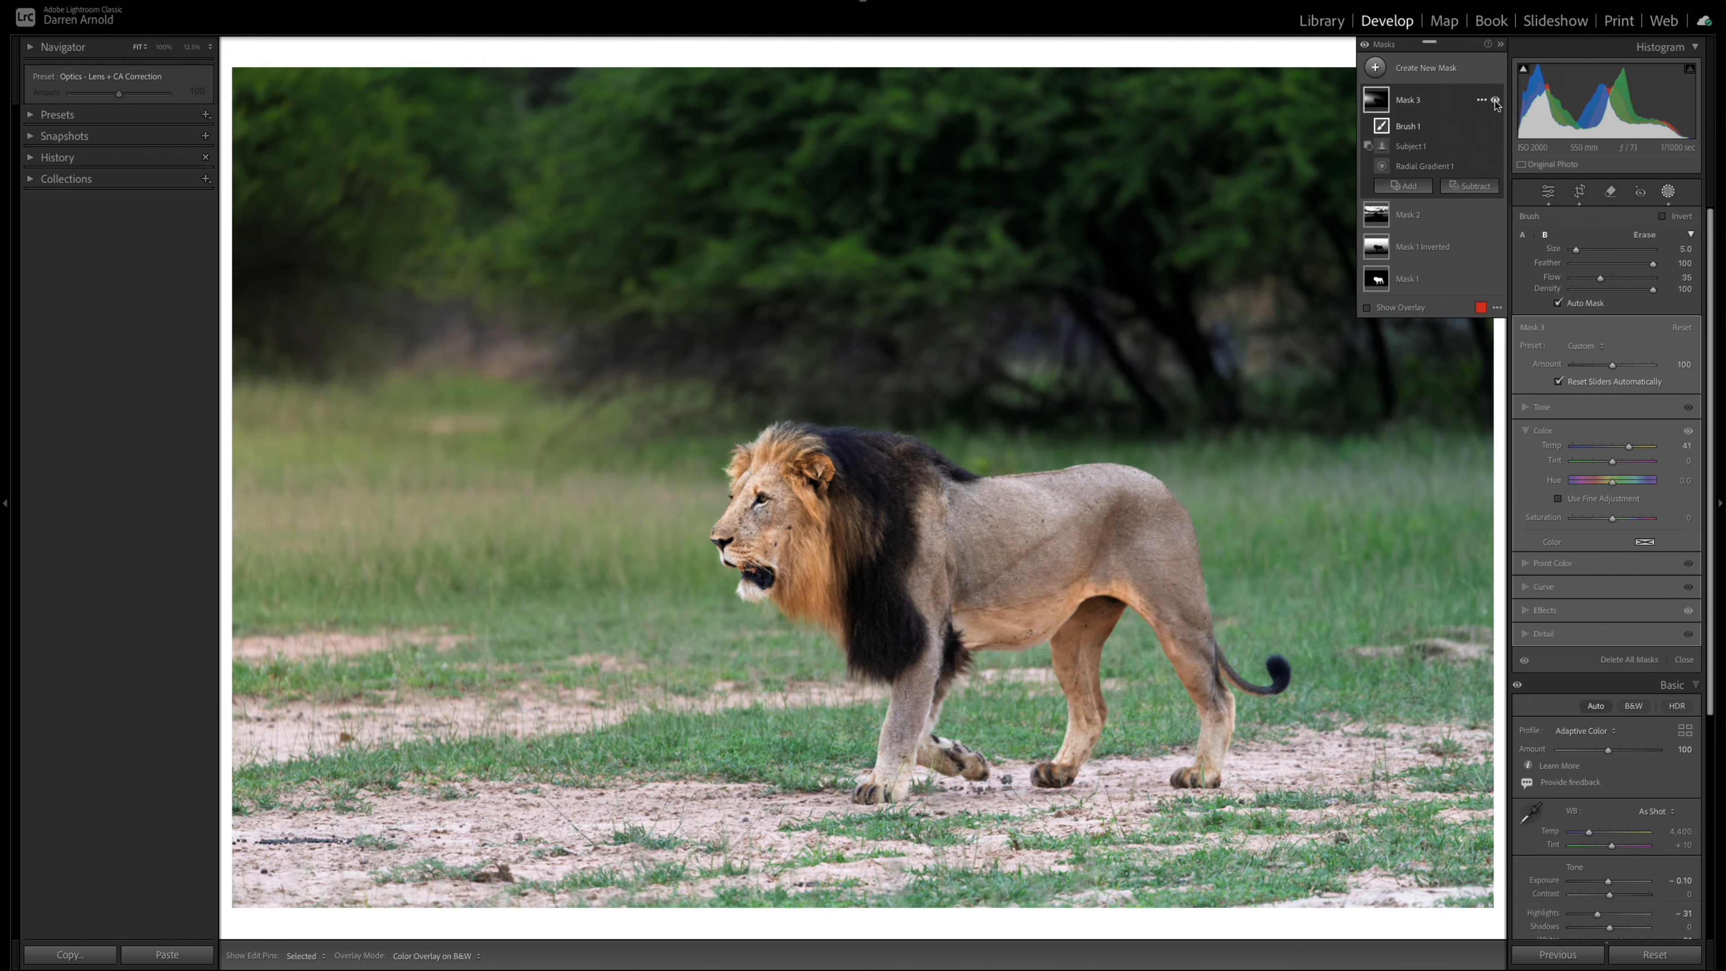
Toggle the visibility of Mask 3's brush component to check its effect on the lion's face.
left_click(1496, 128)
left_click(1495, 127)
left_click(1495, 127)
left_click(1495, 127)
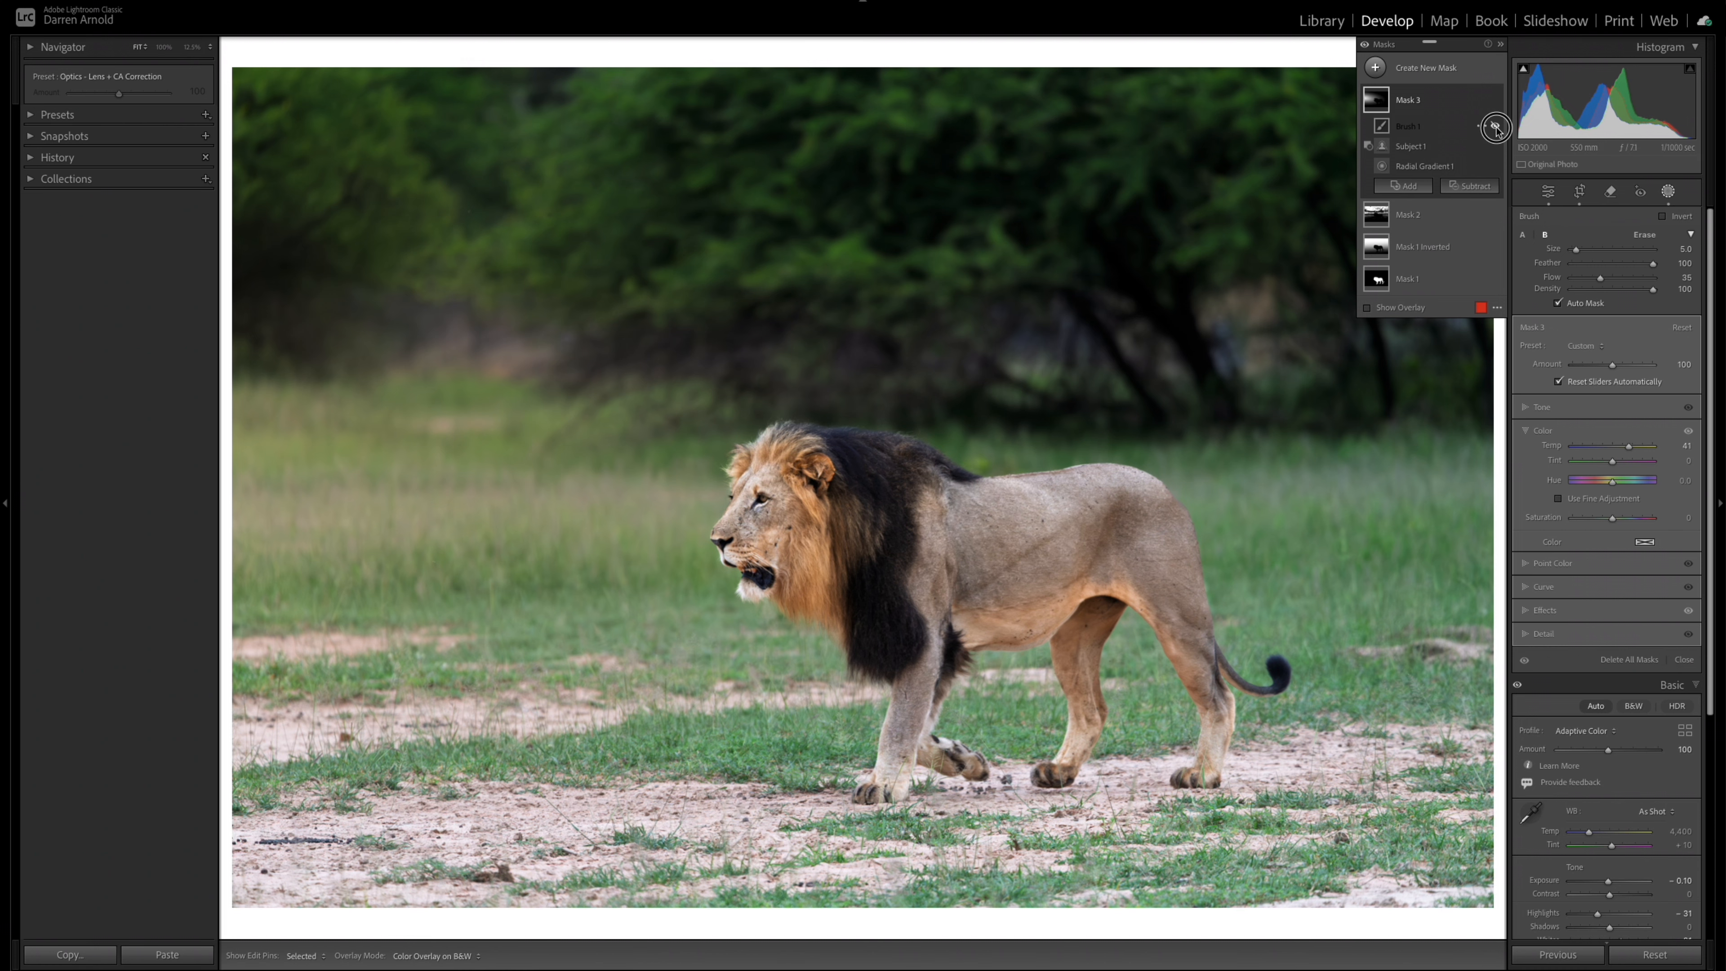